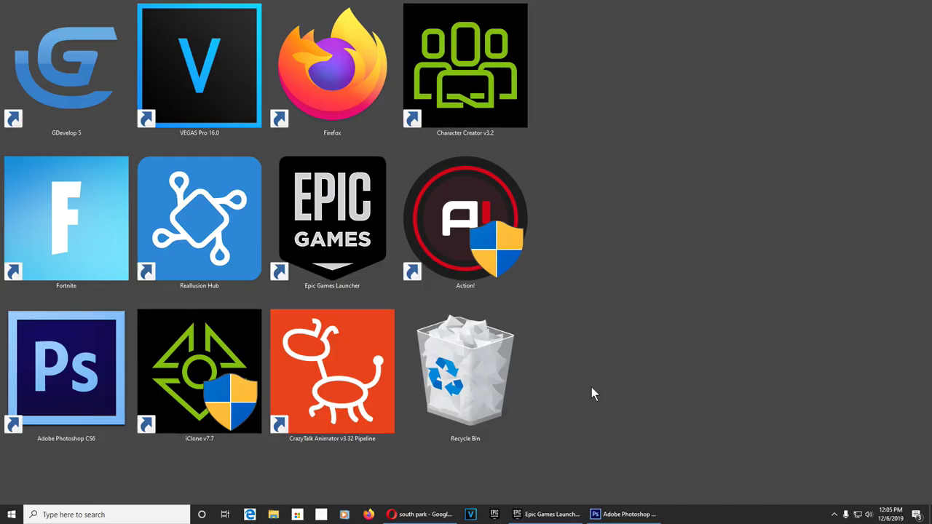
- Launch CrazyTalk Animator 3 and dismiss its welcome screen
double_click(364, 407)
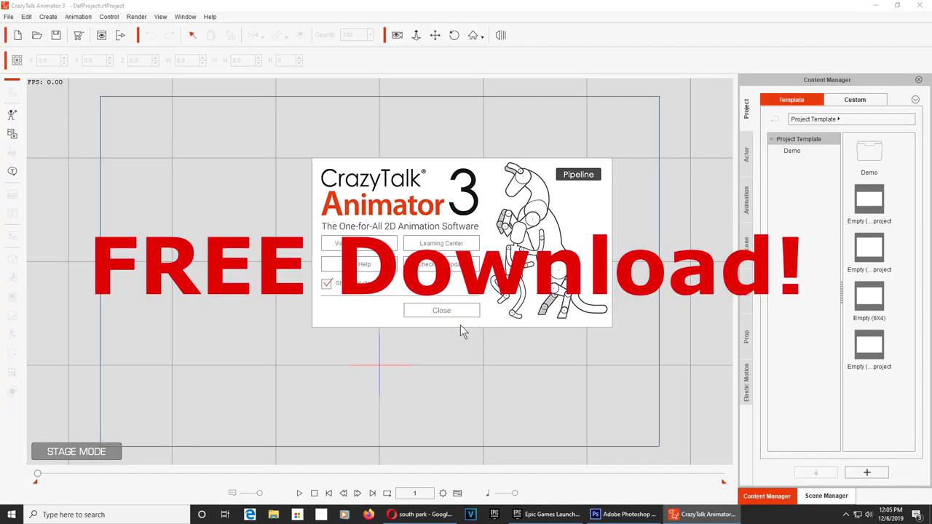
left_click(457, 313)
- Switch to the browser and copy the enlarged South Park image showing the four characters beside the yellow school sign
left_click(423, 514)
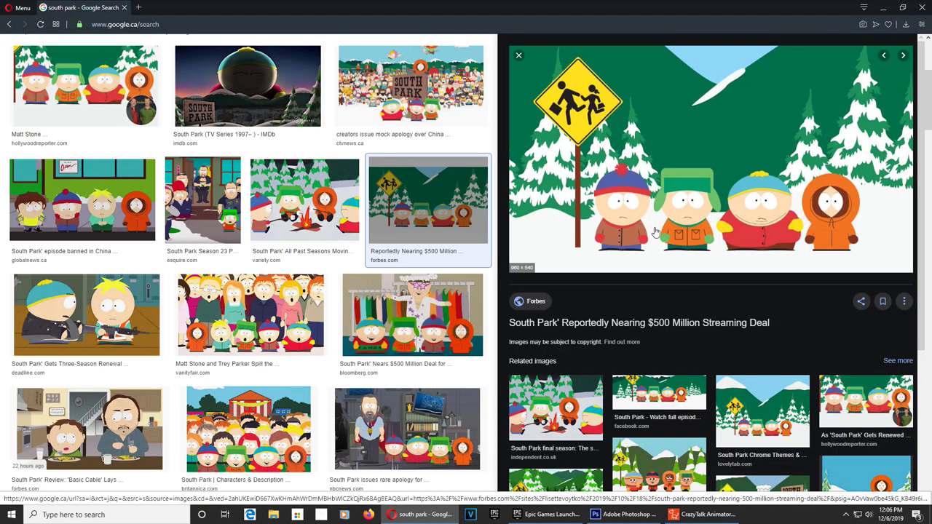
right_click(705, 229)
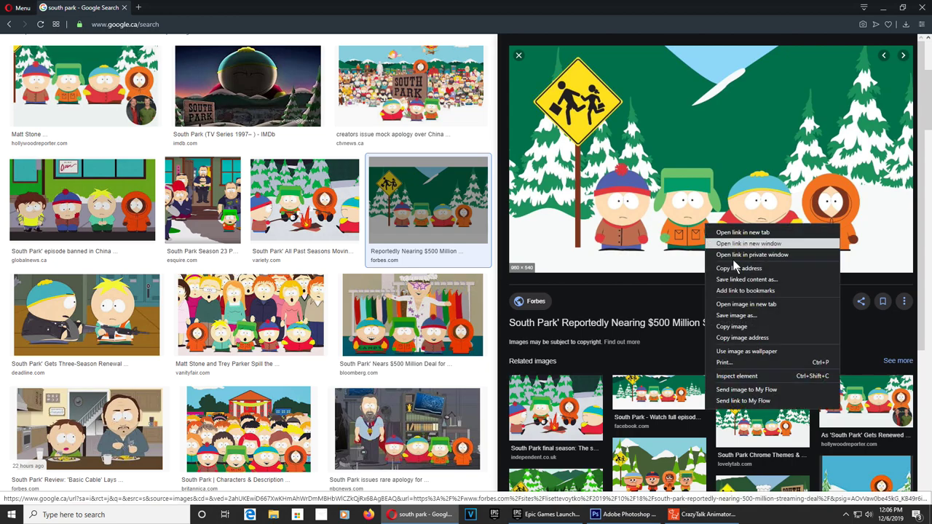
left_click(736, 327)
- Switch to Photoshop and create a new document 1280 pixels wide and 720 pixels high
left_click(624, 514)
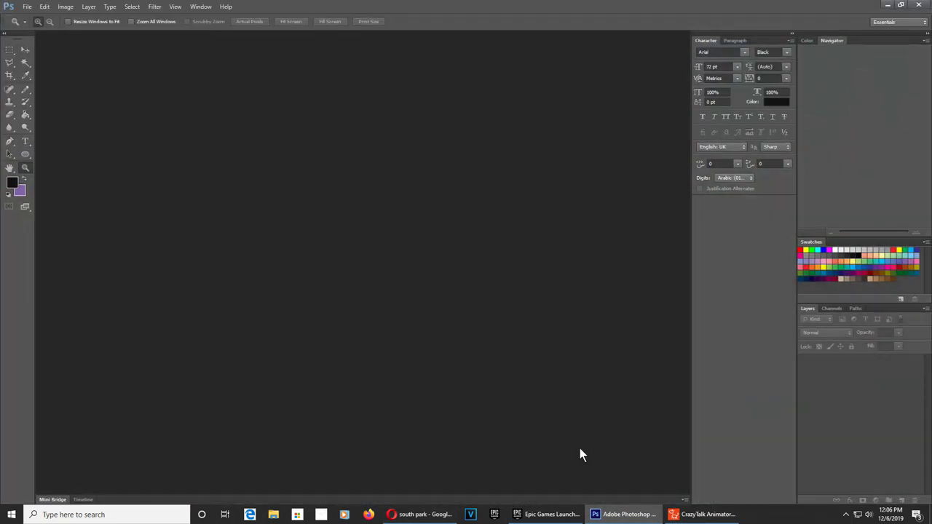
key("ctrl+n")
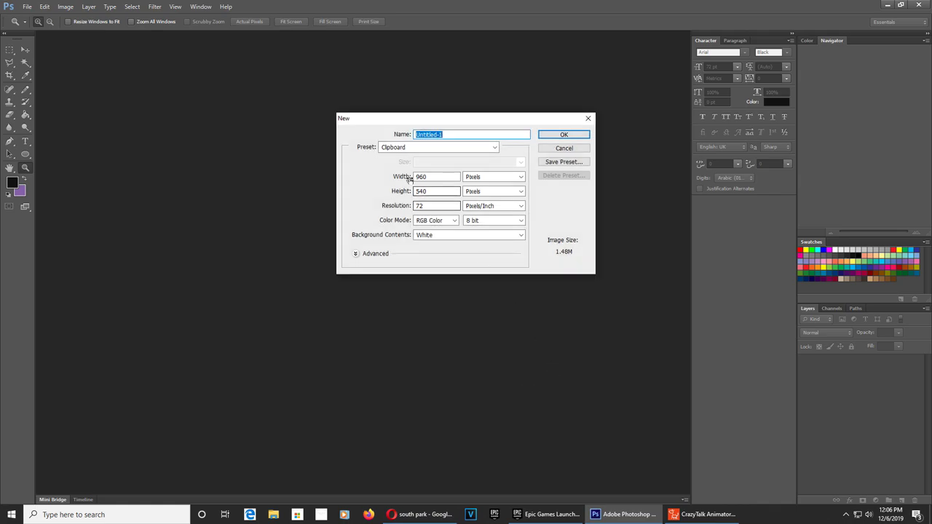
double_click(428, 176)
type("1280")
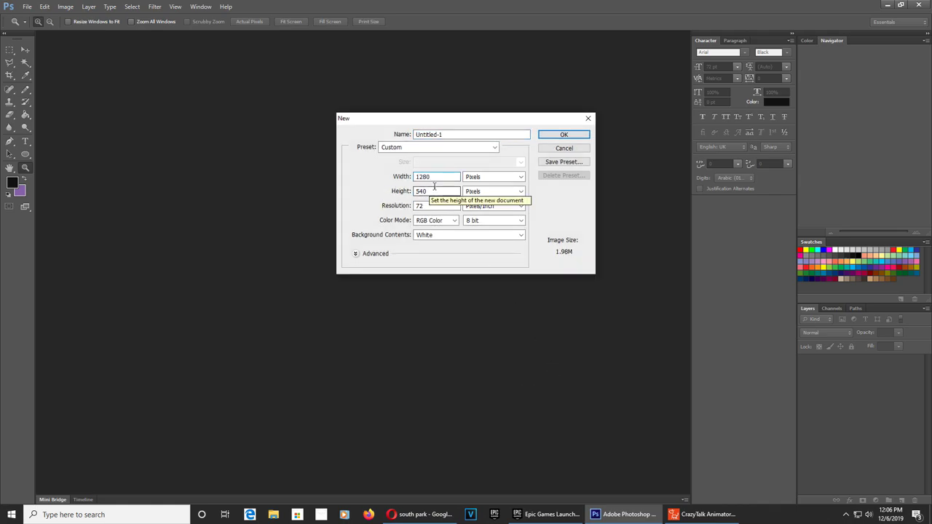
key("Tab")
type("720")
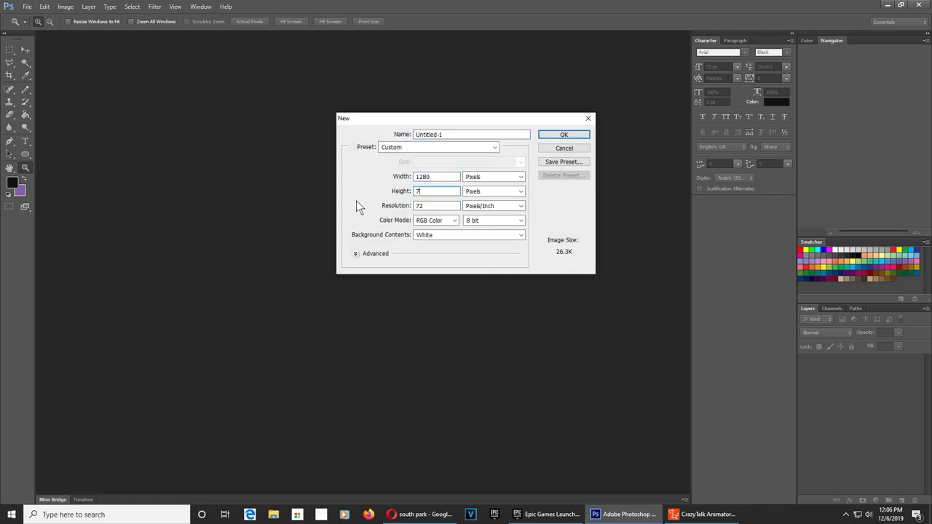
key("Return")
- Paste the copied image, move it to the canvas's upper-left corner and scale it up to fill the canvas
key("ctrl+v")
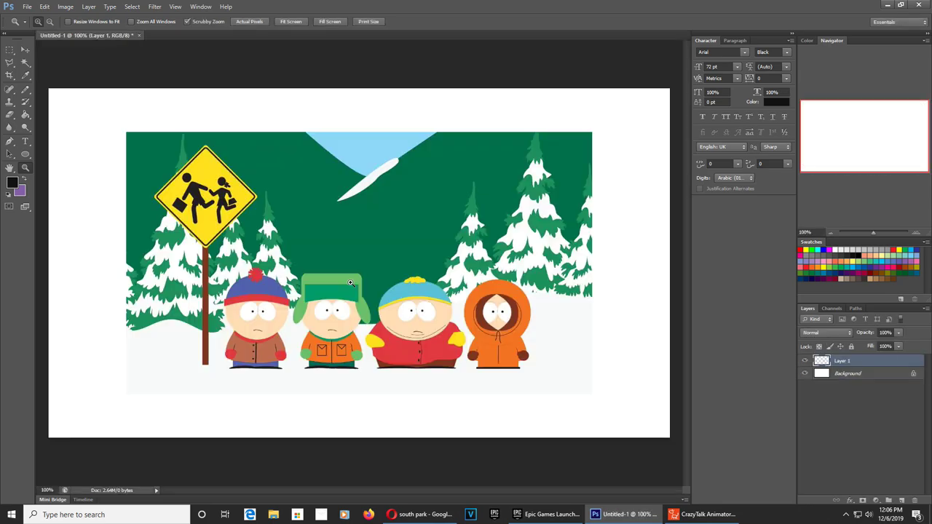
key("v")
right_click(361, 283)
left_click(380, 304)
right_click(375, 275)
left_click(391, 284)
left_click_drag(391, 284, 313, 240)
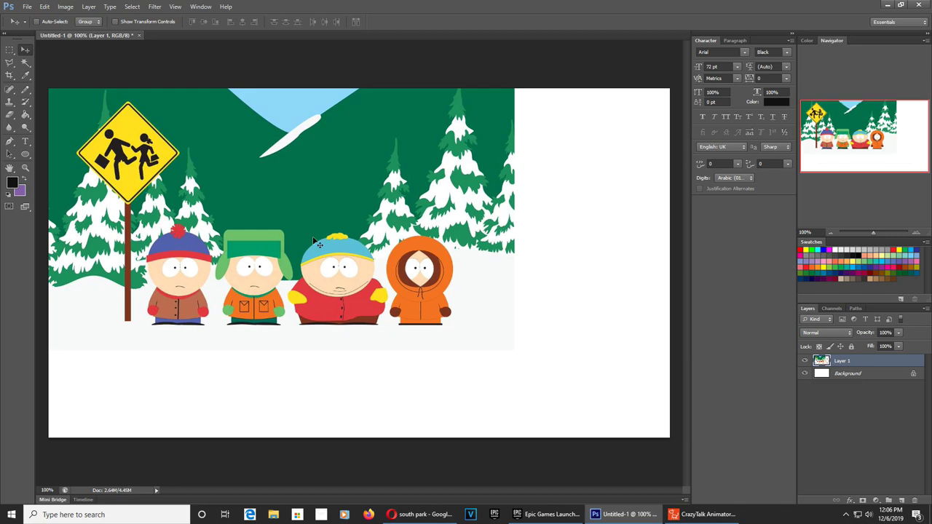
key("ctrl+t")
left_click_drag(512, 352, 659, 459)
key("Return")
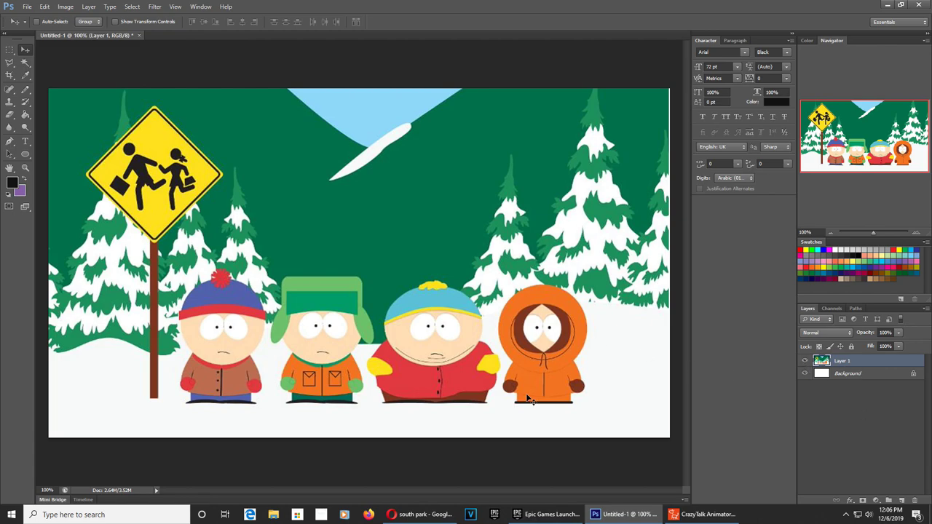
- Outline the sky patch freehand on a new layer and fill it with the light blue sampled from the image
key("i")
left_click(380, 106)
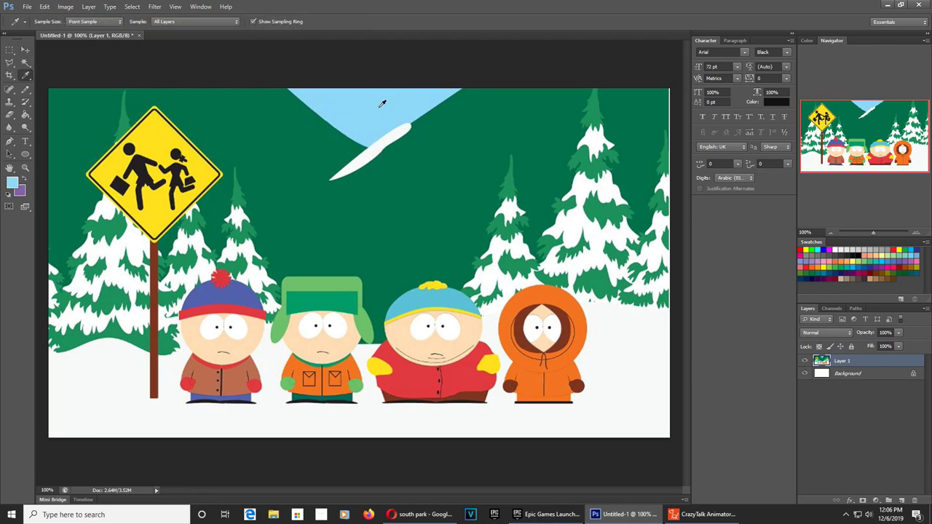
left_click(901, 501)
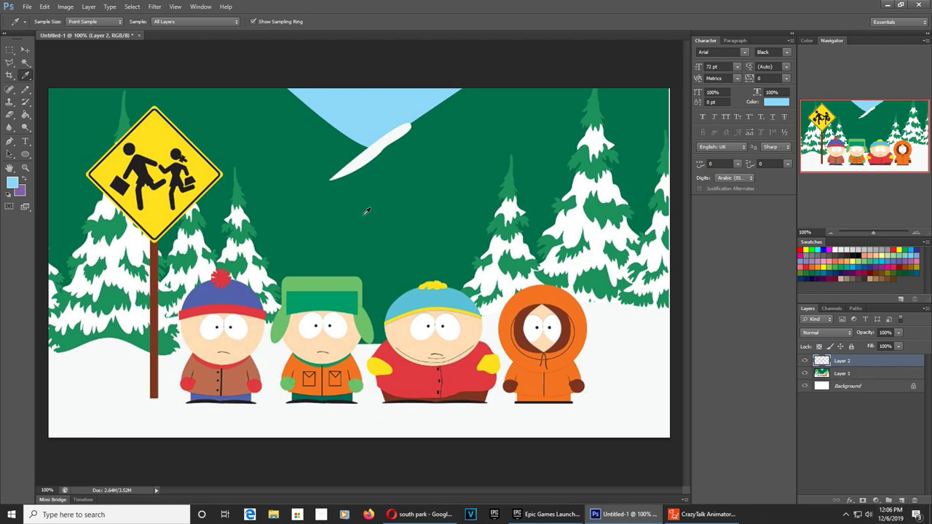
left_click(25, 114)
right_click(11, 64)
left_click(44, 64)
mouse_move(278, 87)
left_mouse_down()
mouse_move(331, 140)
mouse_move(365, 151)
mouse_move(389, 147)
mouse_move(499, 63)
mouse_move(282, 80)
left_mouse_up()
key("shift+F5")
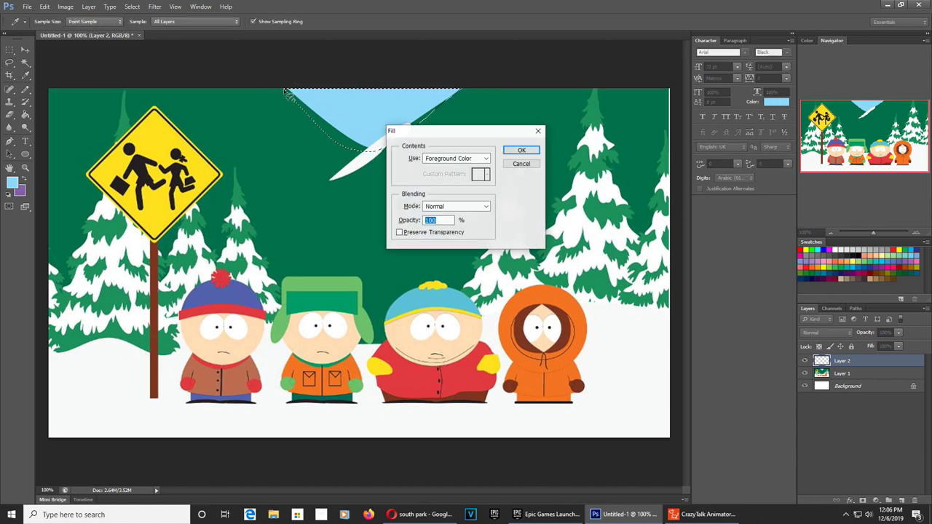
key("Return")
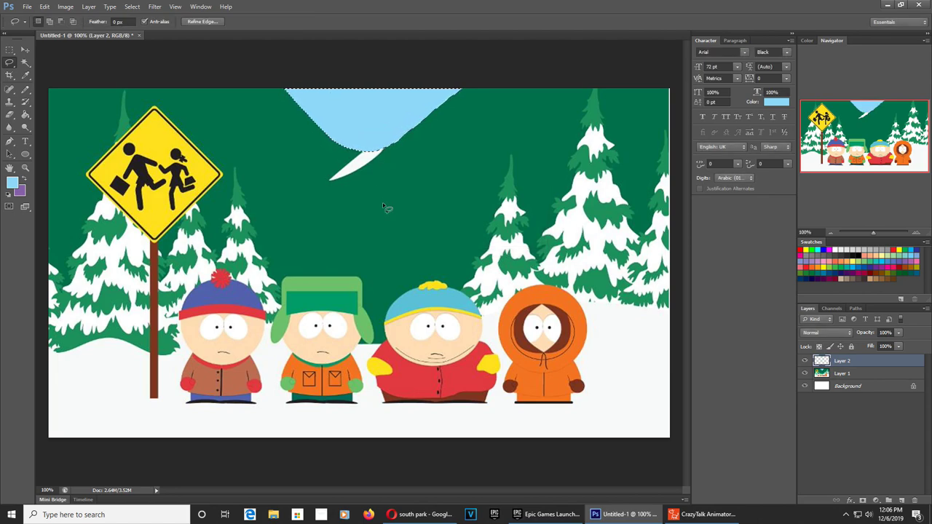
- Sample the dark green of the background hill as the foreground colour and clear the selection
key("i")
left_click(353, 162)
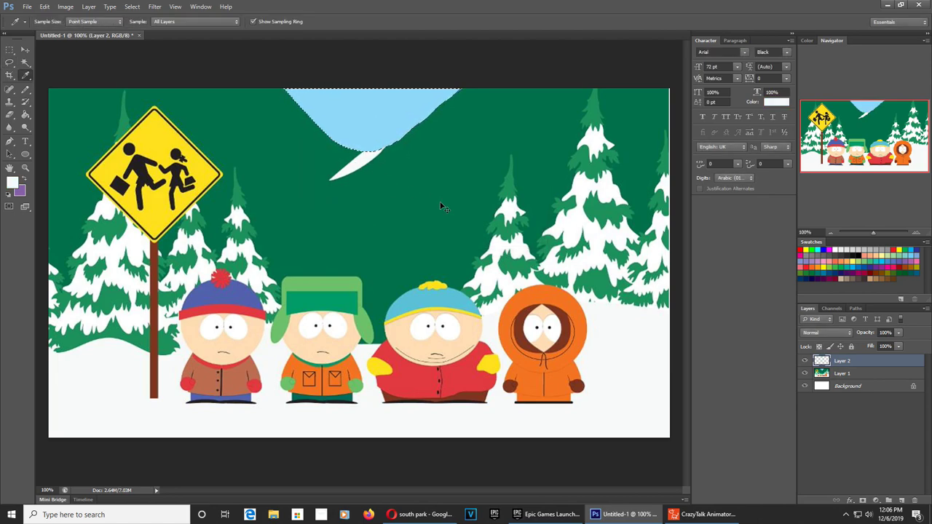
left_click(452, 153)
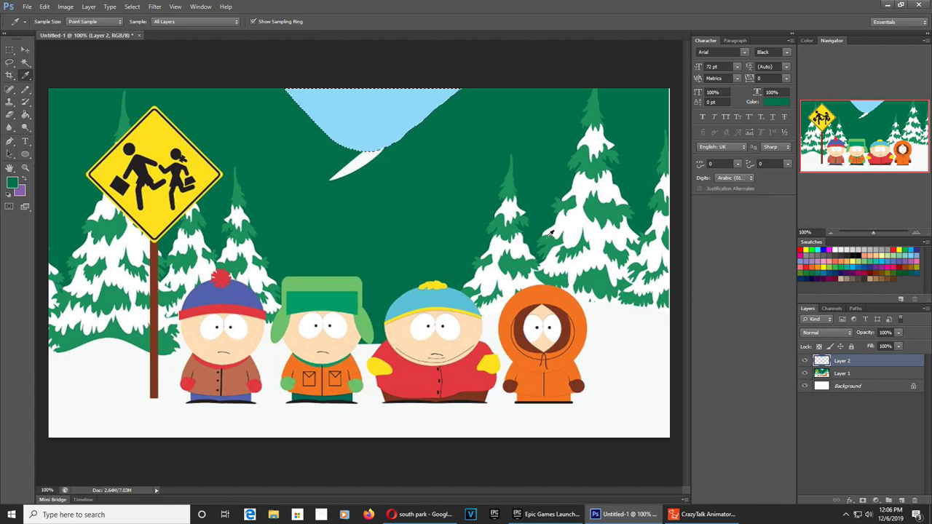
key("ctrl+d")
- Add a new layer above the sky layer and name it trees
left_click(901, 501)
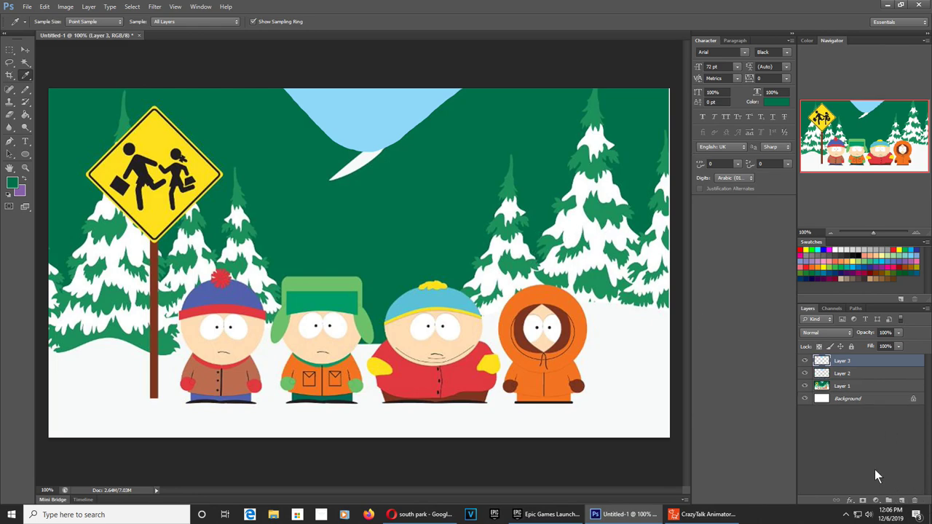
double_click(840, 362)
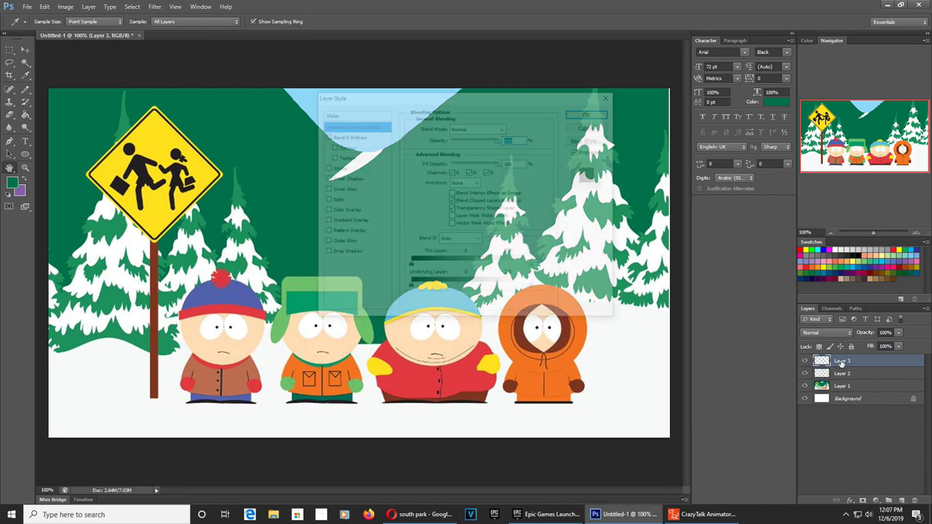
left_click(589, 133)
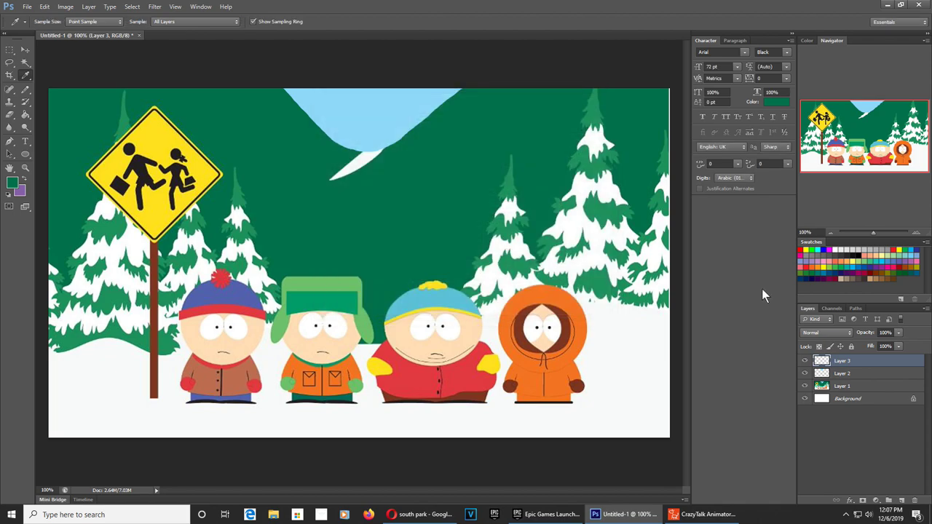
double_click(841, 362)
key("Return")
- Fade the reference image by setting the opacity of Layer 1 to 25%
left_click(9, 63)
left_click(851, 387)
left_click(898, 332)
left_click_drag(881, 344, 868, 345)
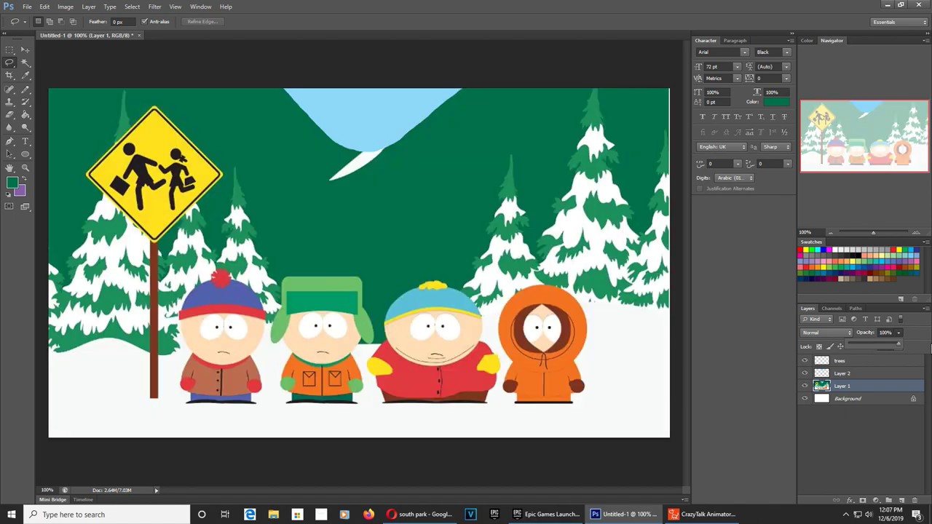
key("i")
left_click(862, 364)
left_click(862, 389)
left_click(899, 332)
left_click_drag(900, 345, 863, 345)
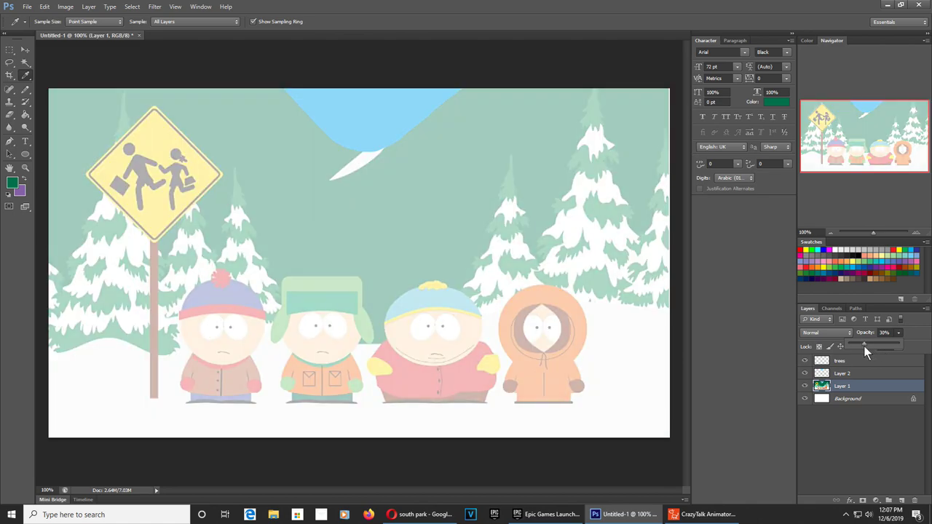
left_click(9, 64)
key("2")
key("5")
- Trace the large pine behind the orange-hooded character freehand and fill the shape with dark green on the trees layer
left_click_drag(592, 90, 573, 124)
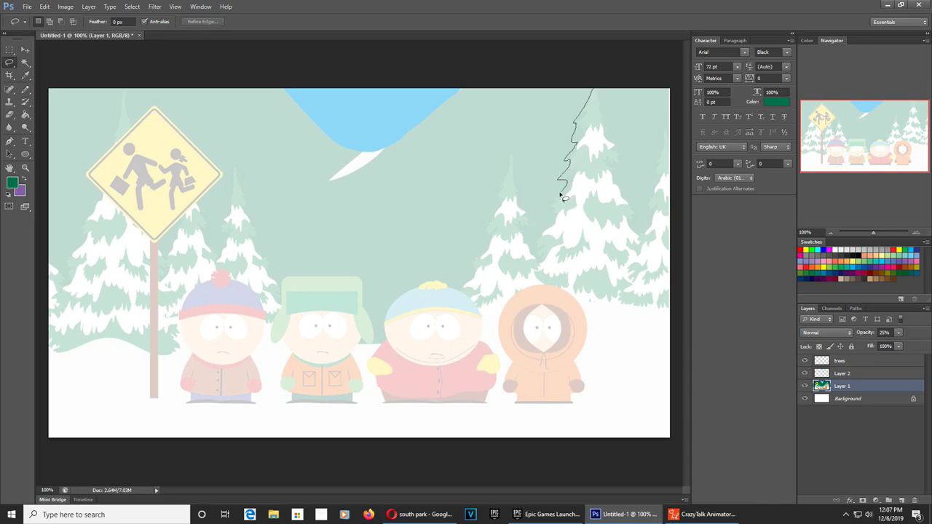
left_click_drag(534, 267, 527, 279)
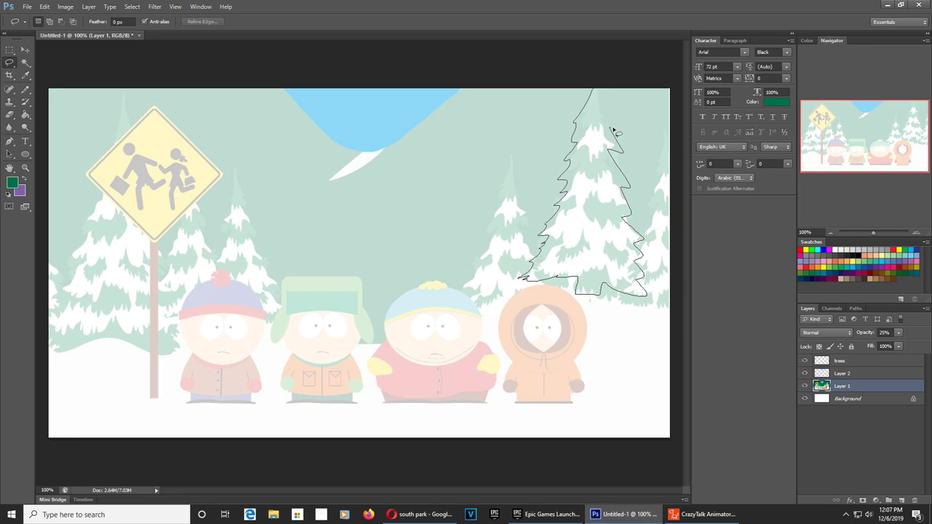
left_click_drag(596, 86, 597, 88)
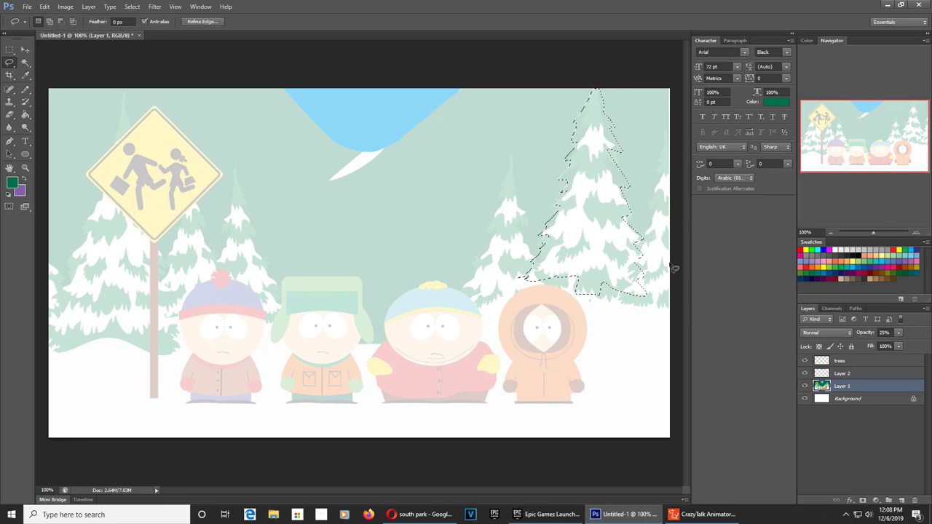
key("shift+BackSpace")
key("Return")
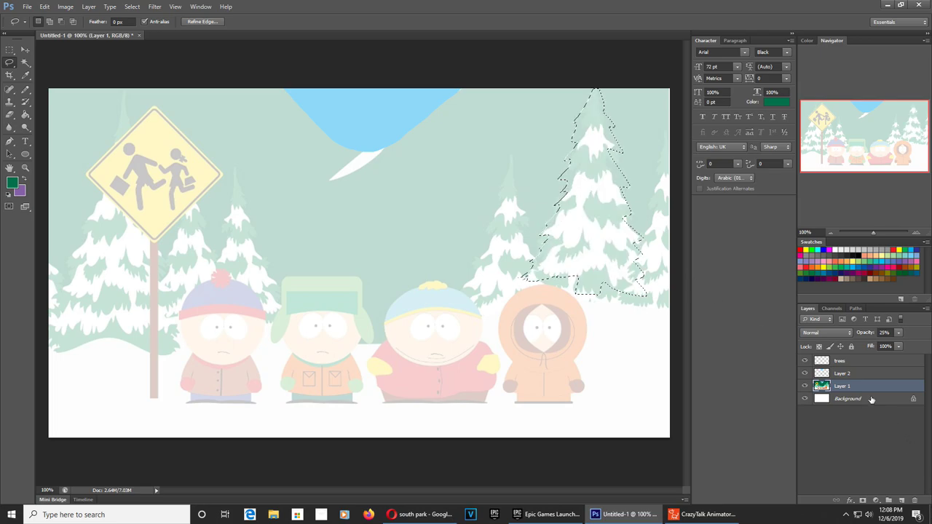
left_click(858, 362)
key("shift+BackSpace")
key("Return")
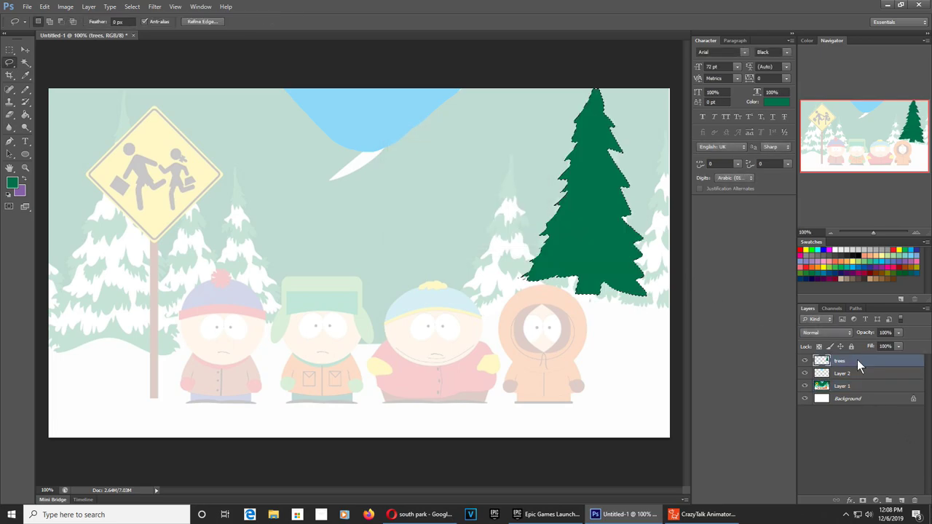
- Set the foreground colour to white, add a new layer above trees and clear the selection
key("ctrl+d")
key("ctrl+z")
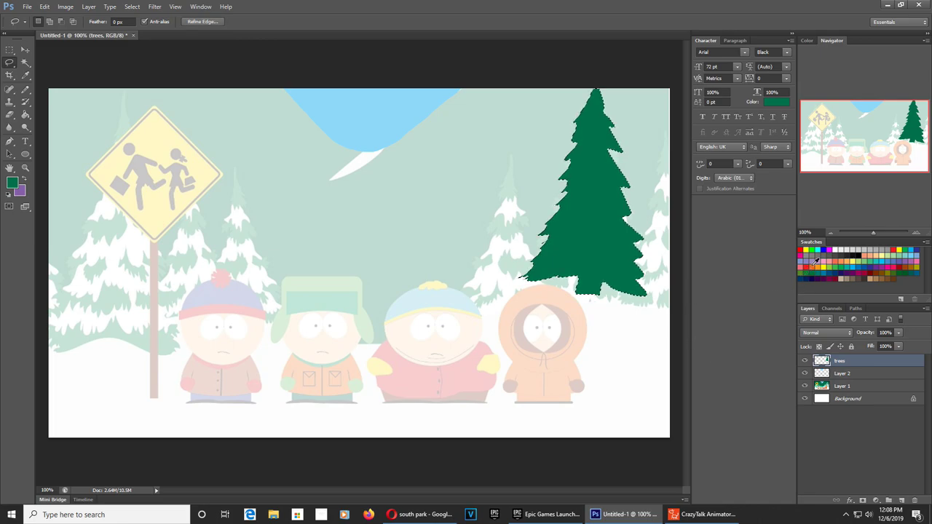
left_click(835, 250)
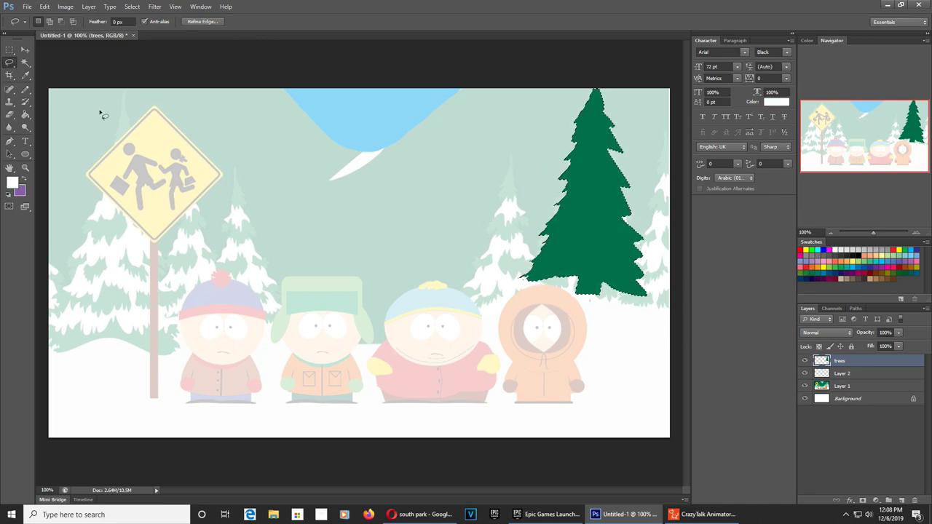
left_click(26, 89)
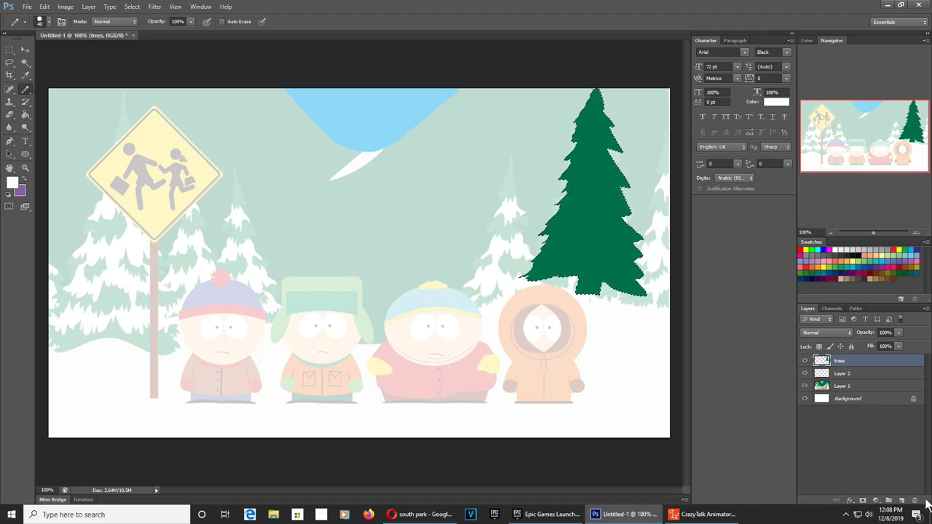
left_click(901, 501)
key("ctrl+d")
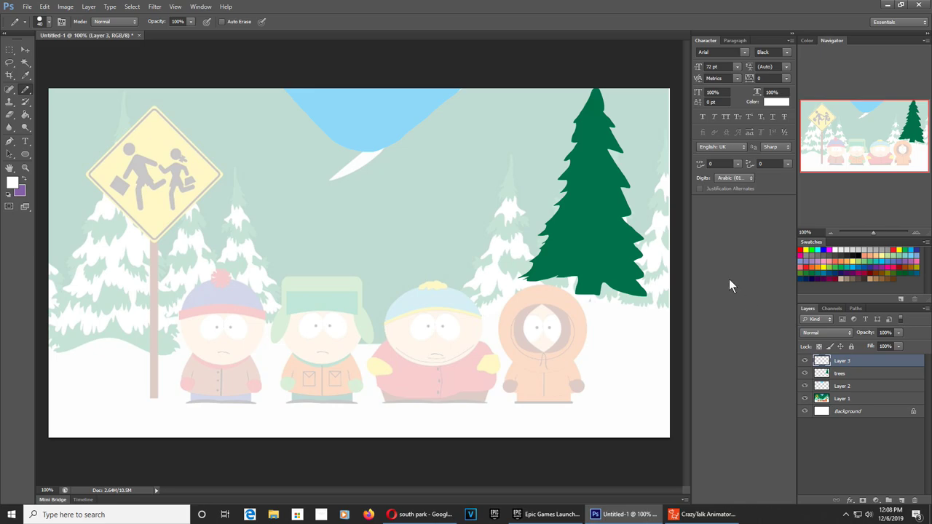
- Outline several jagged snow bands freehand across the branches of the dark green pine
left_click(10, 63)
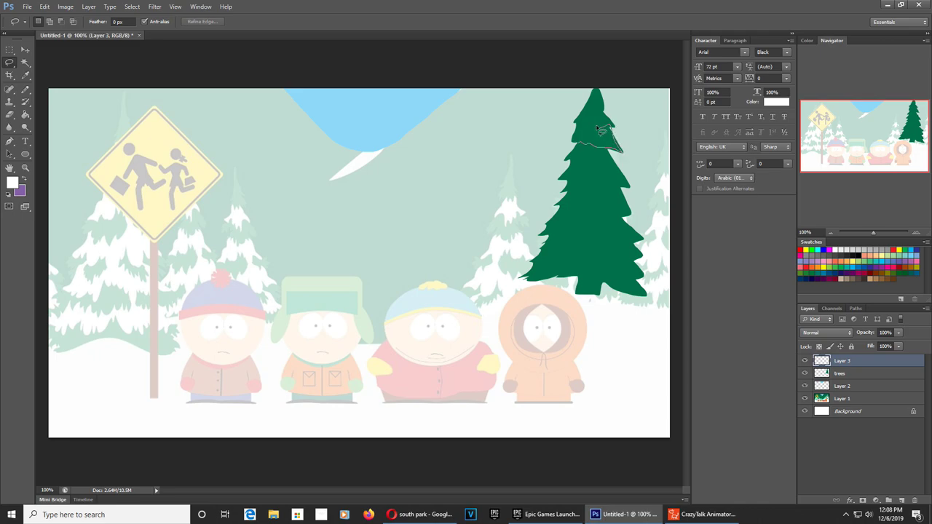
mouse_move(583, 149)
left_mouse_down()
mouse_move(562, 180)
mouse_move(633, 191)
mouse_move(611, 164)
mouse_move(567, 167)
left_mouse_up()
mouse_move(569, 200)
left_mouse_down()
mouse_move(535, 230)
mouse_move(562, 222)
mouse_move(640, 243)
mouse_move(619, 209)
mouse_move(565, 202)
left_mouse_up()
mouse_move(540, 220)
left_mouse_down()
mouse_move(544, 270)
mouse_move(608, 268)
mouse_move(644, 279)
mouse_move(624, 259)
mouse_move(530, 264)
left_mouse_up()
- Fill the snow bands with white on Layer 3, clear the selection and merge the layer with trees
left_click(841, 375)
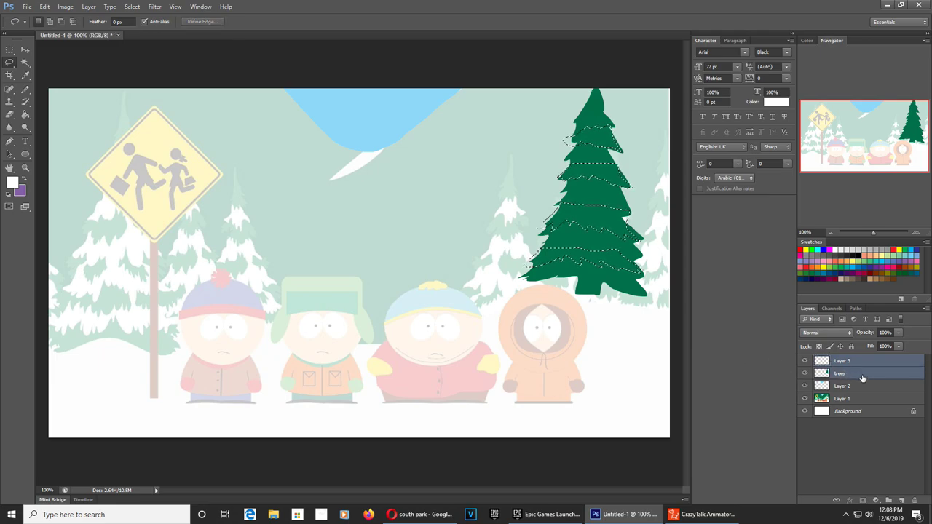
left_click(844, 362)
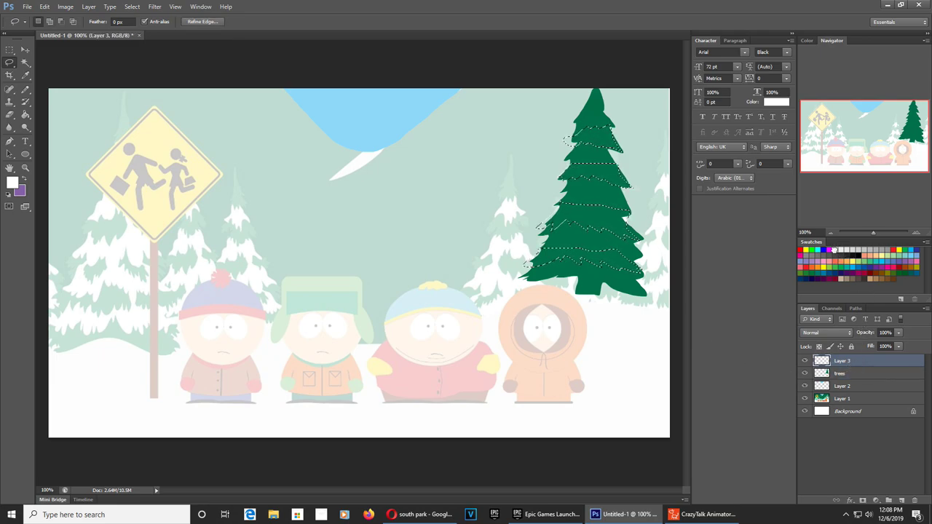
key("shift+F5")
key("Return")
key("ctrl+d")
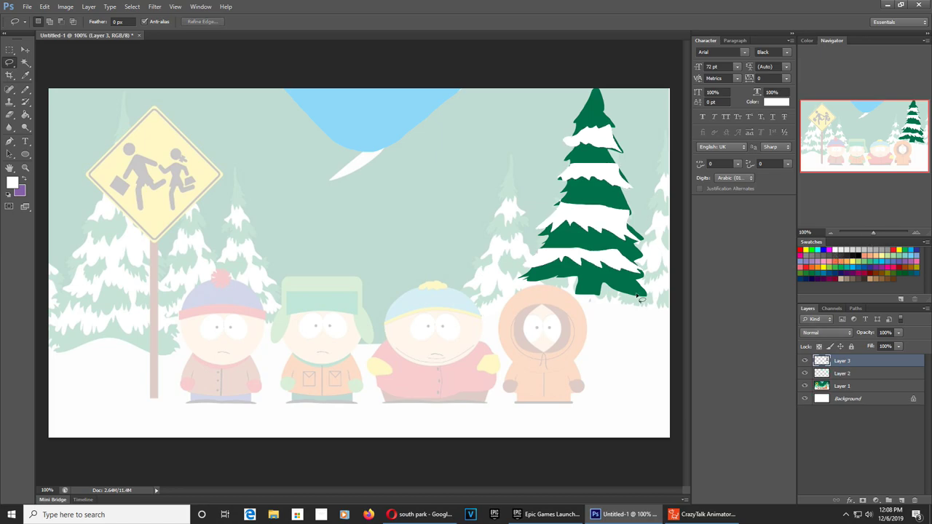
key("v")
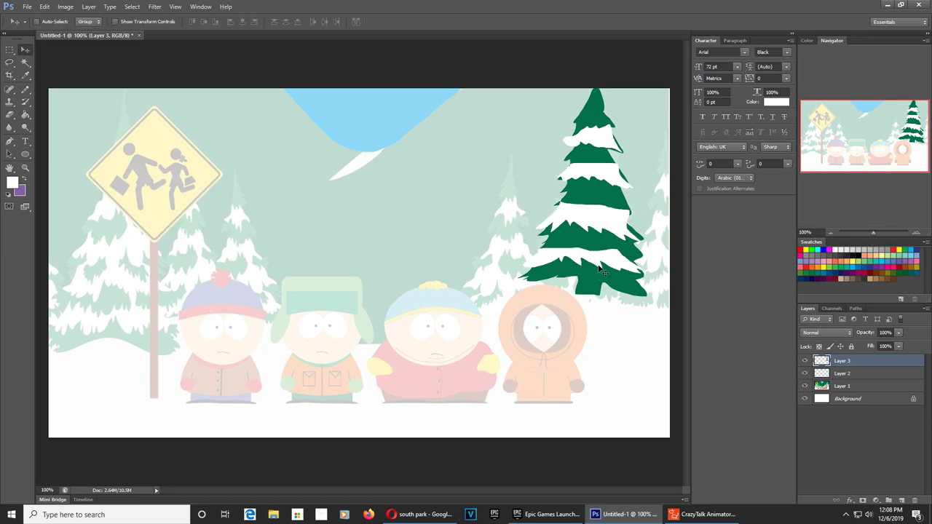
left_click_drag(604, 270, 472, 263)
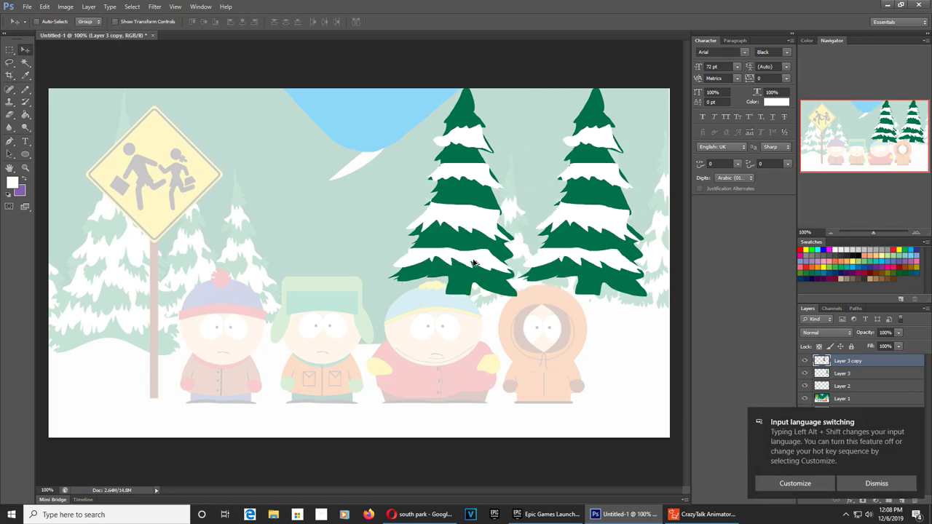
key("ctrl+z")
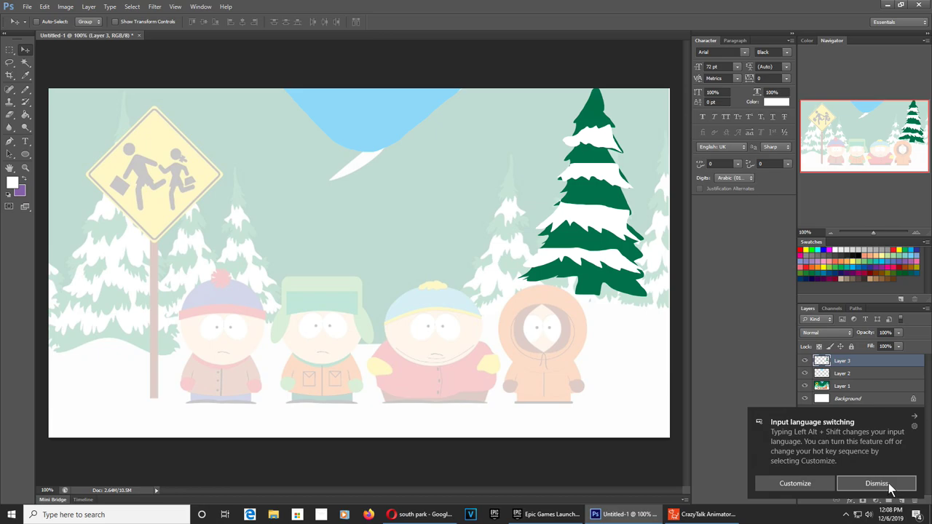
left_click(908, 426)
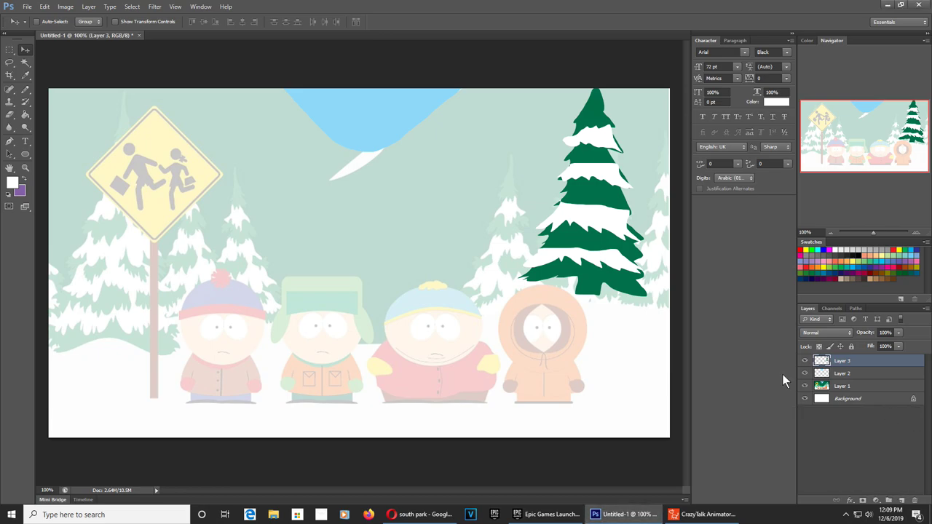
- Duplicate the snowy pine to the far left, overlapping the yellow sign, and scale the copy down slightly
left_click_drag(582, 229, 113, 251)
key("ctrl+t")
left_click_drag(230, 237, 233, 217)
- Duplicate the left pine to the other side of the signpost and scale this copy down further
left_click_drag(85, 259, 288, 285)
key("Return")
key("ctrl+t")
left_click_drag(372, 284, 366, 292)
left_click_drag(340, 145, 304, 191)
- Duplicate the smaller pine next to the large original one and rotate the copy about -7 degrees
left_click_drag(256, 306, 536, 285)
key("Return")
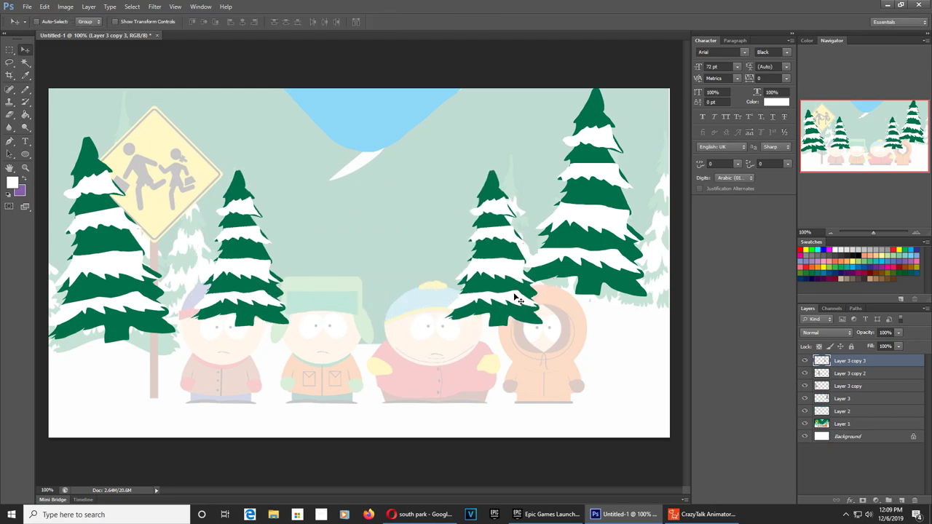
key("ctrl+t")
left_click_drag(561, 284, 528, 270)
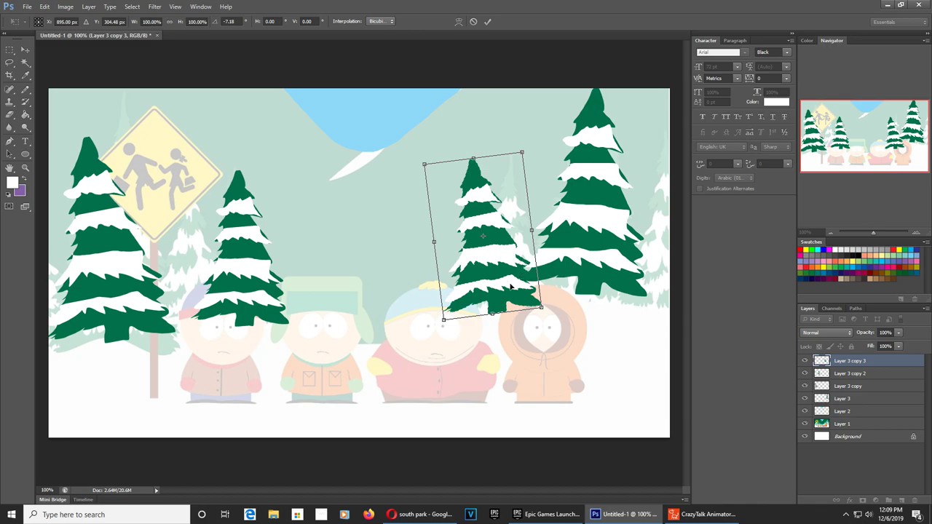
key("Return")
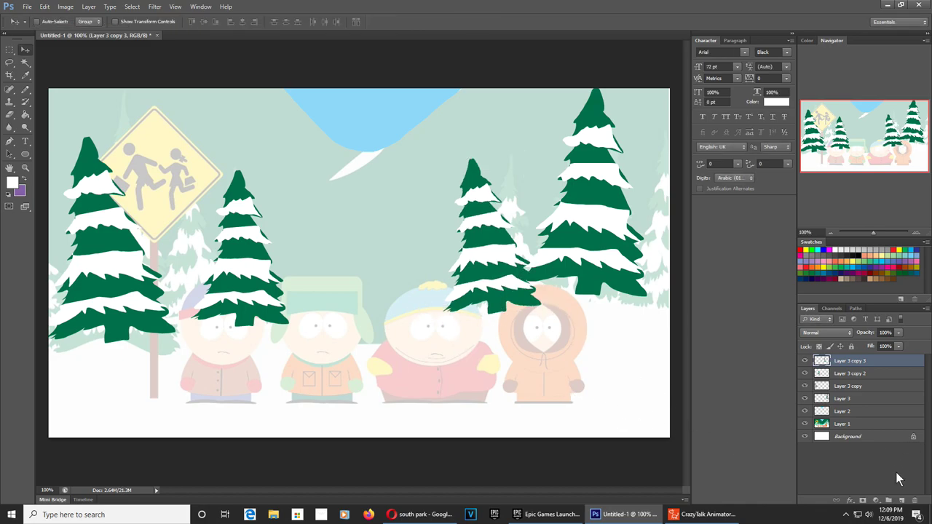
- On a new layer below the pines, outline the hilly ground freehand across the canvas, fill it with white and clear the selection
left_click(888, 501)
left_click_drag(872, 362, 862, 415)
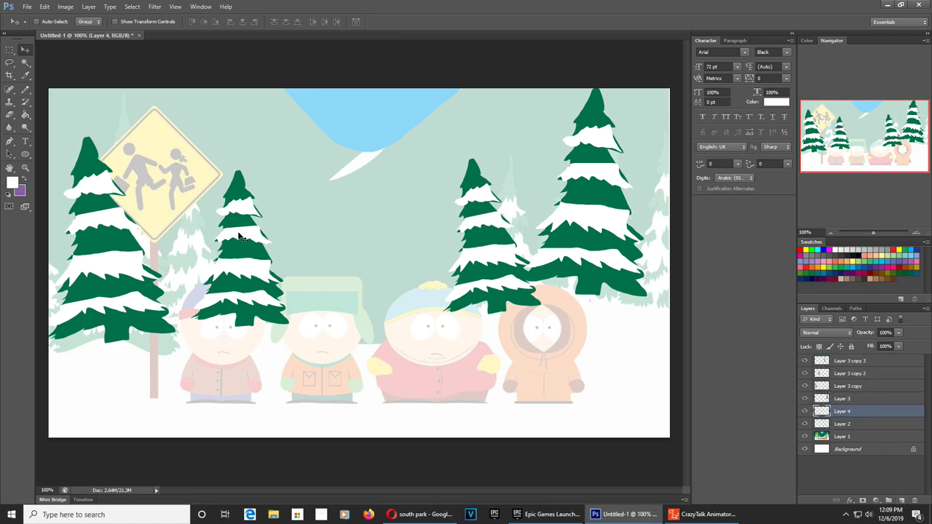
left_click(9, 62)
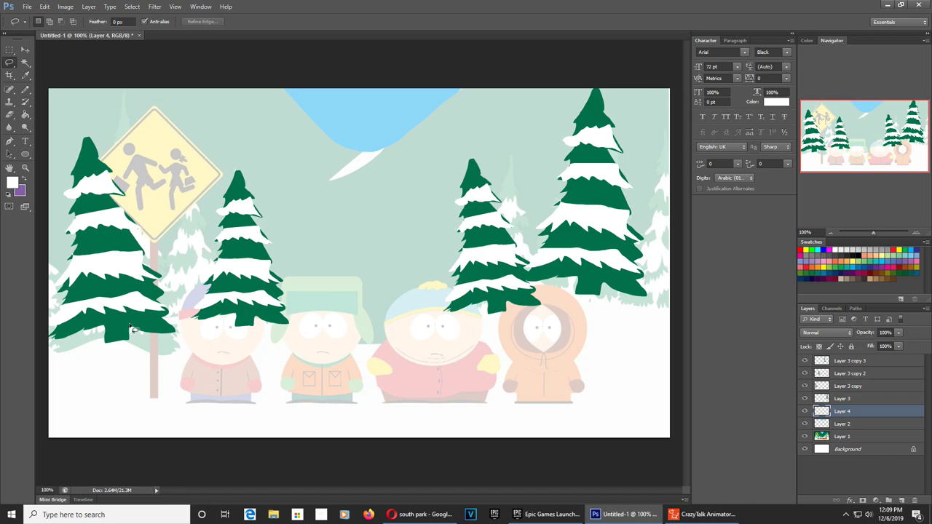
mouse_move(51, 355)
left_mouse_down()
mouse_move(93, 331)
mouse_move(267, 337)
mouse_move(335, 323)
mouse_move(425, 336)
mouse_move(482, 323)
left_mouse_up()
mouse_move(659, 292)
left_mouse_down()
mouse_move(700, 456)
mouse_move(284, 491)
mouse_move(29, 437)
mouse_move(2, 390)
left_mouse_up()
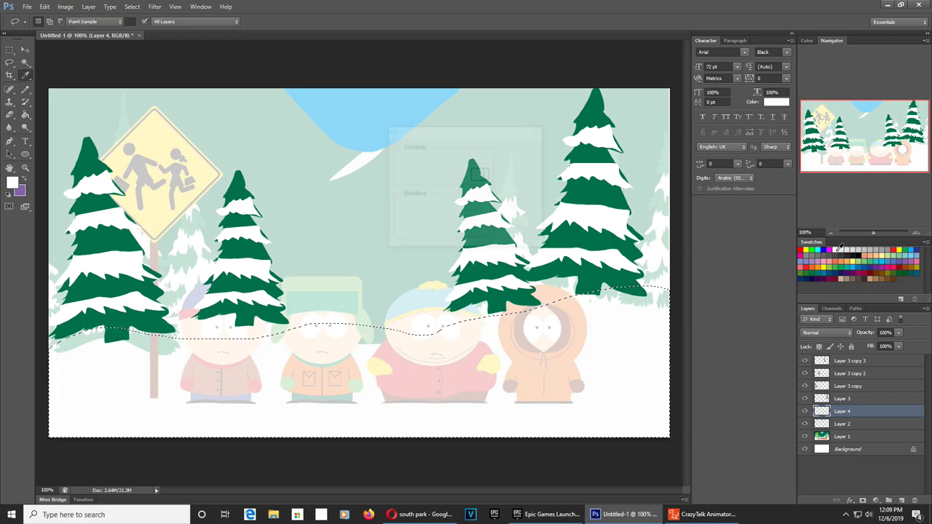
key("shift+BackSpace")
key("Return")
key("ctrl+d")
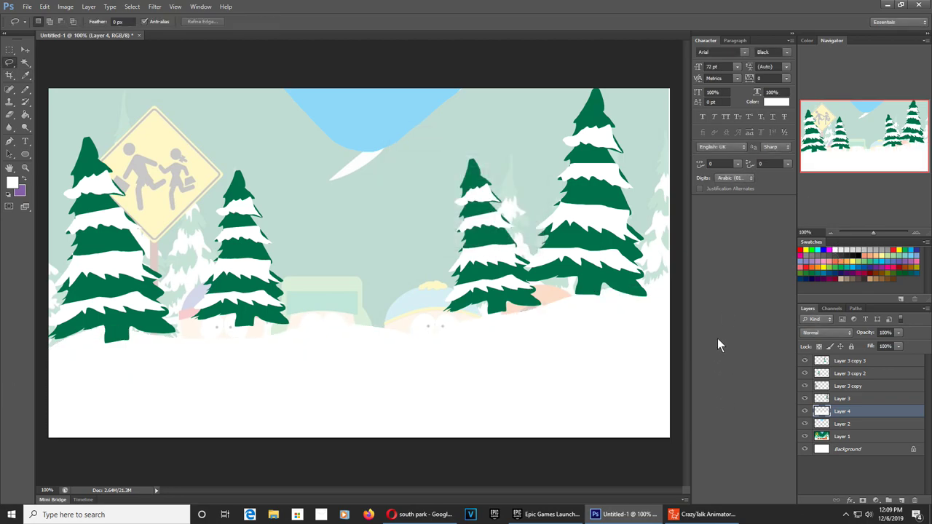
- Add a new layer below the snowy ground and set the foreground colour to a darker shade of the pine green, #075a3e
left_click(901, 501)
left_click_drag(864, 413, 865, 430)
key("i")
left_click(608, 189)
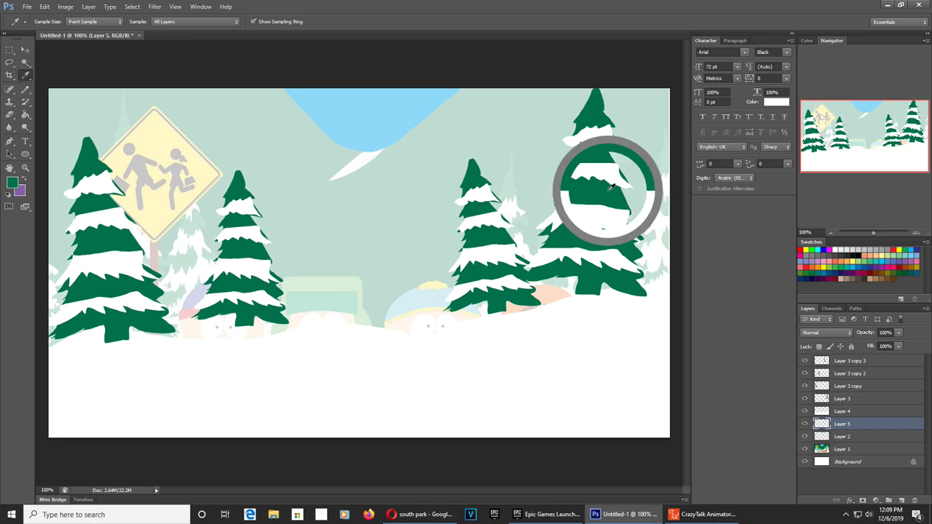
left_click(13, 183)
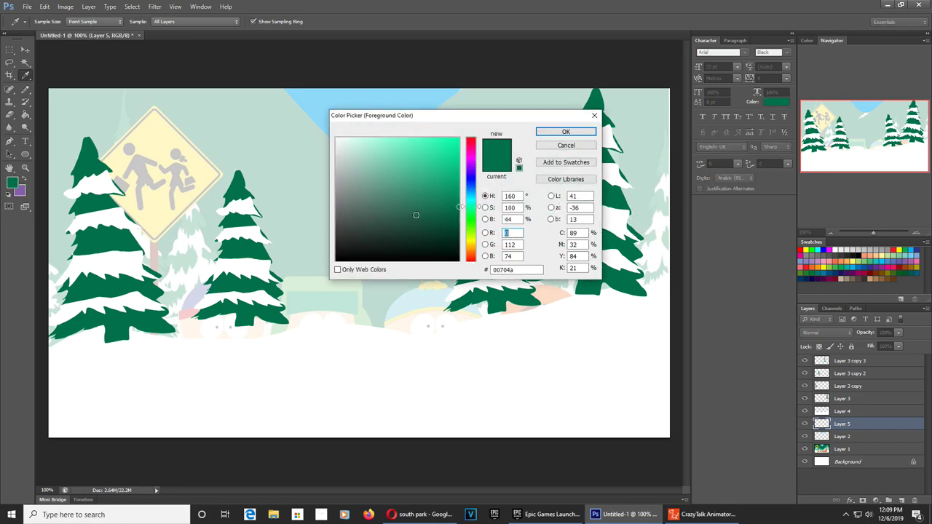
left_click_drag(451, 213, 451, 216)
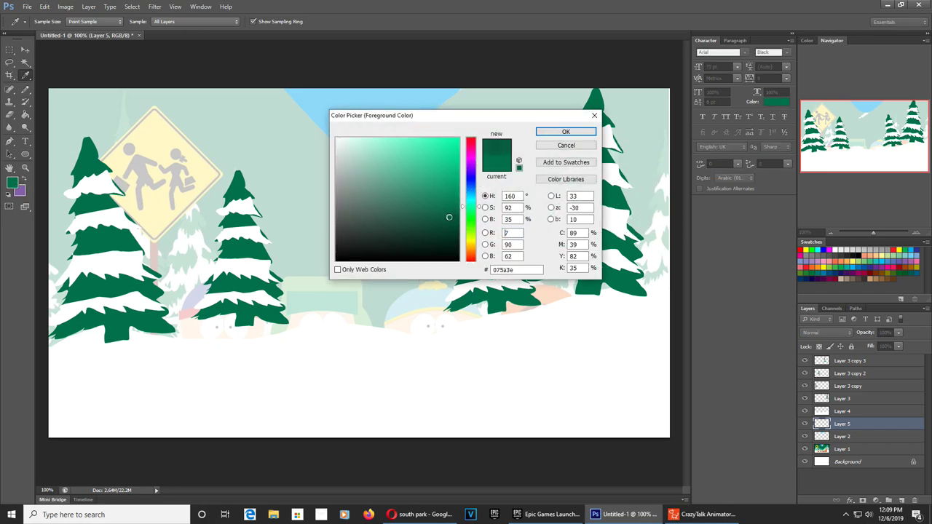
left_click(565, 131)
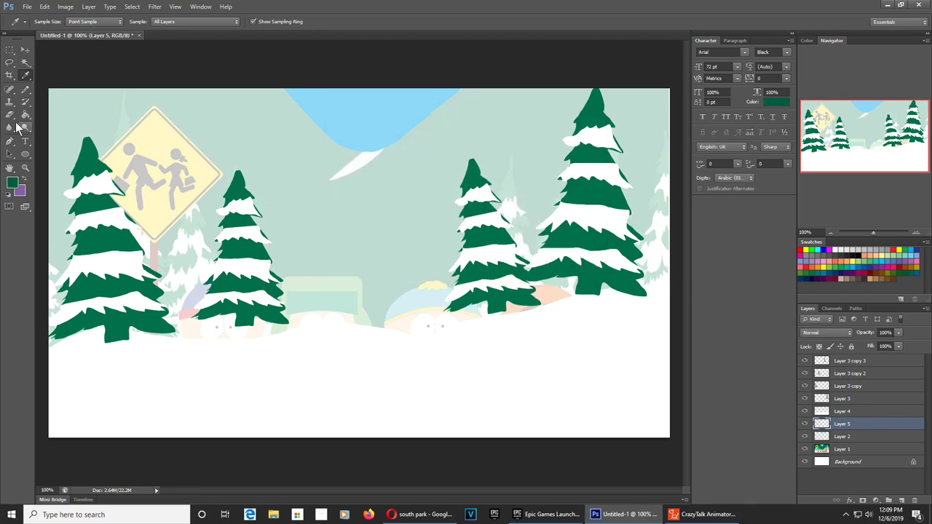
- Fill the whole of Layer 5 with the darker green using the Paint Bucket
left_click(11, 63)
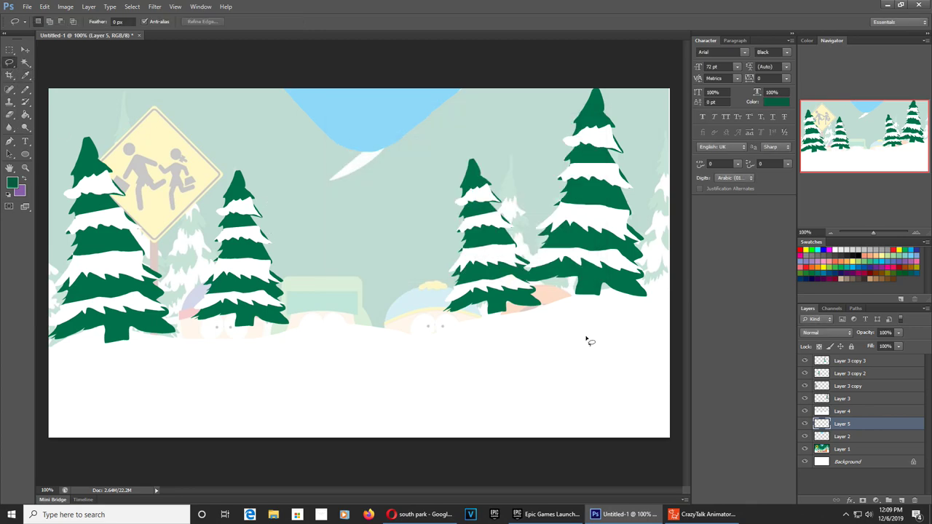
left_click(26, 114)
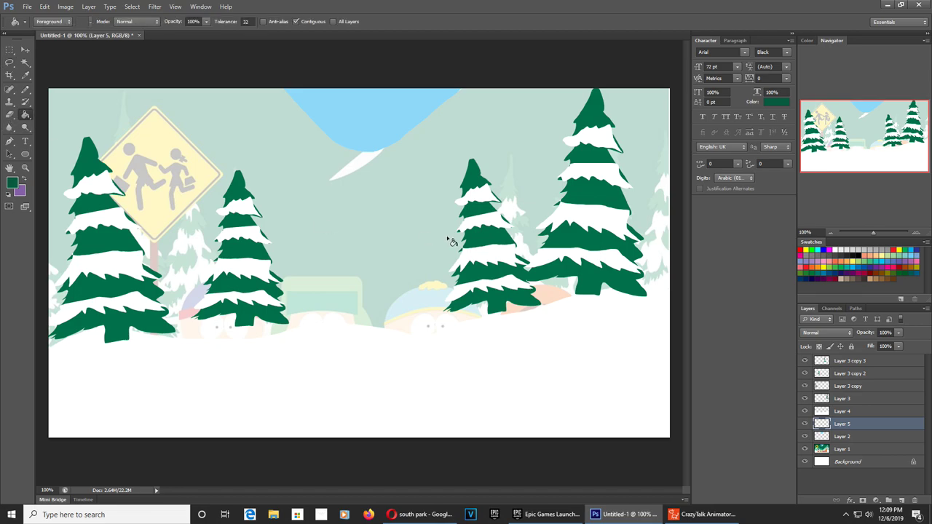
left_click(420, 228)
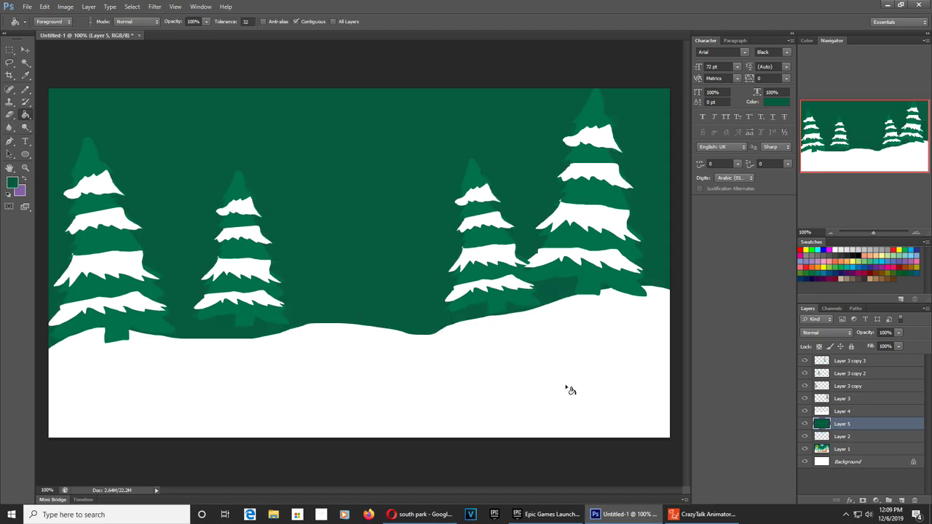
- Lower the large original pine and its neighbour slightly onto the snow, and move the blue sky layer above the dark green background
key("v")
left_click_drag(501, 260, 514, 279)
left_click_drag(597, 248, 607, 258)
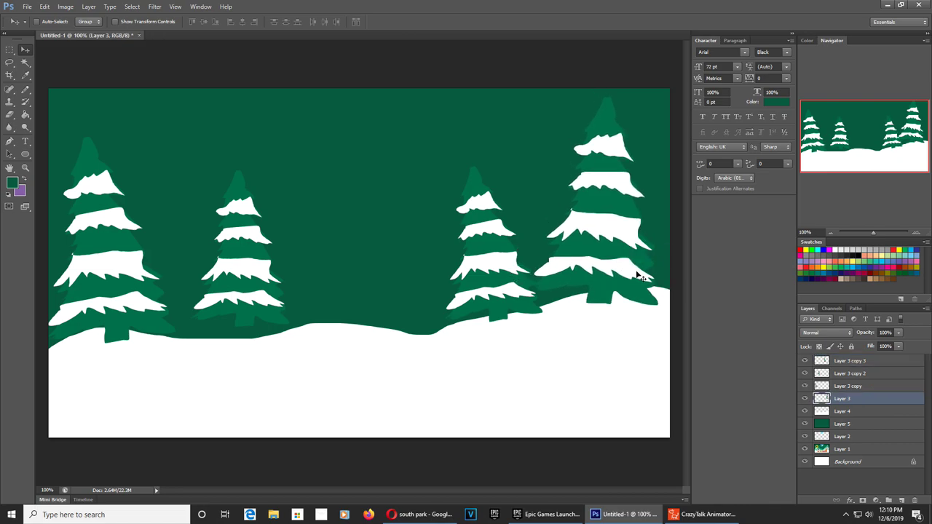
left_click_drag(847, 439, 846, 418)
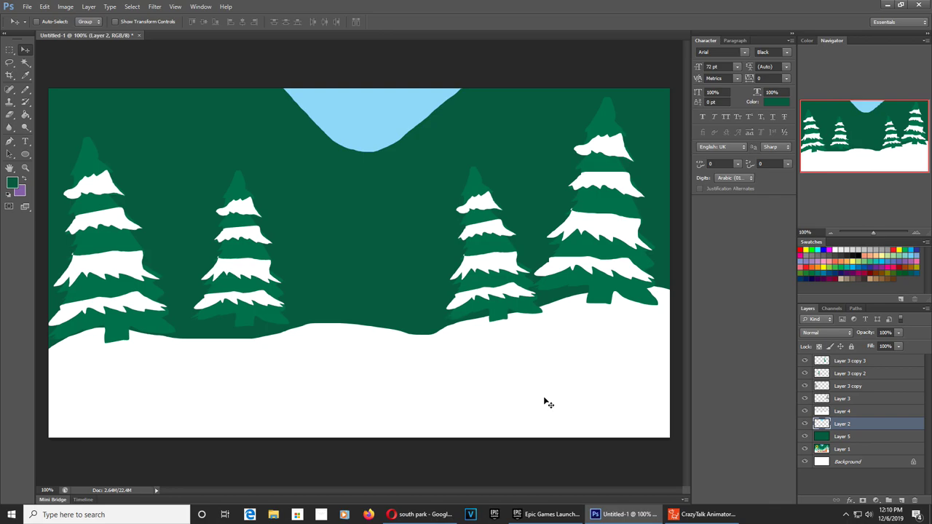
- Duplicate the pine second from the left towards the middle, scale the copy down and stand it on the snow line
left_click_drag(249, 286, 346, 298)
key("ctrl+t")
left_click_drag(385, 185, 345, 245)
left_click_drag(331, 328, 338, 317)
key("Return")
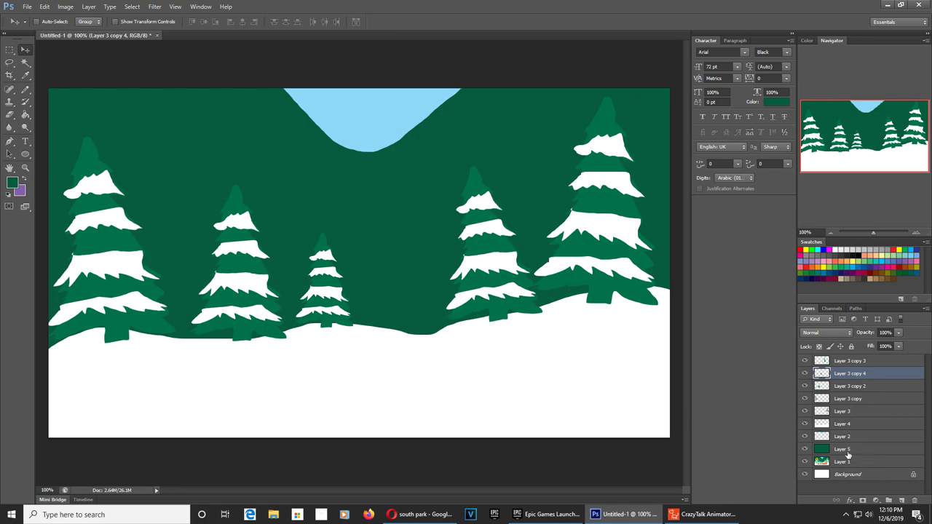
- Hide all layers above the reference image and outline the diamond road sign freehand on a new layer
left_click_drag(805, 449, 806, 359)
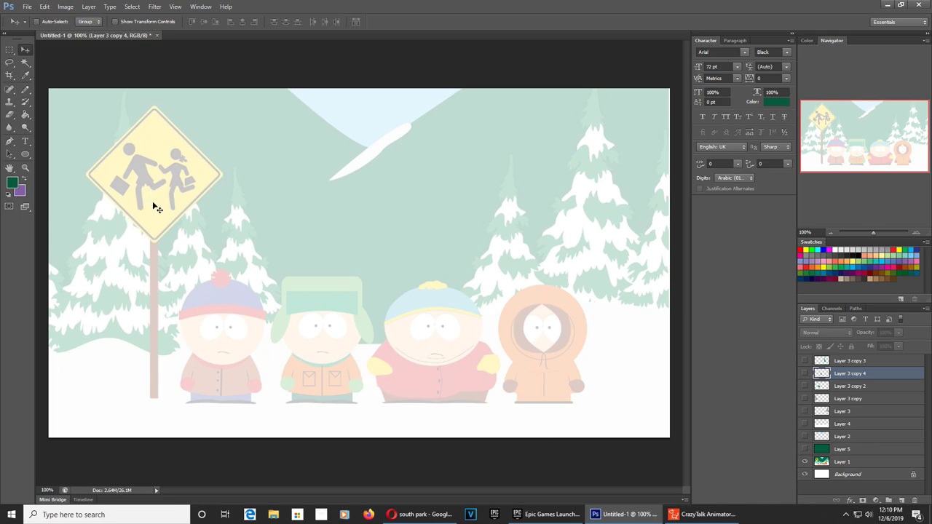
left_click(903, 501)
left_click(9, 62)
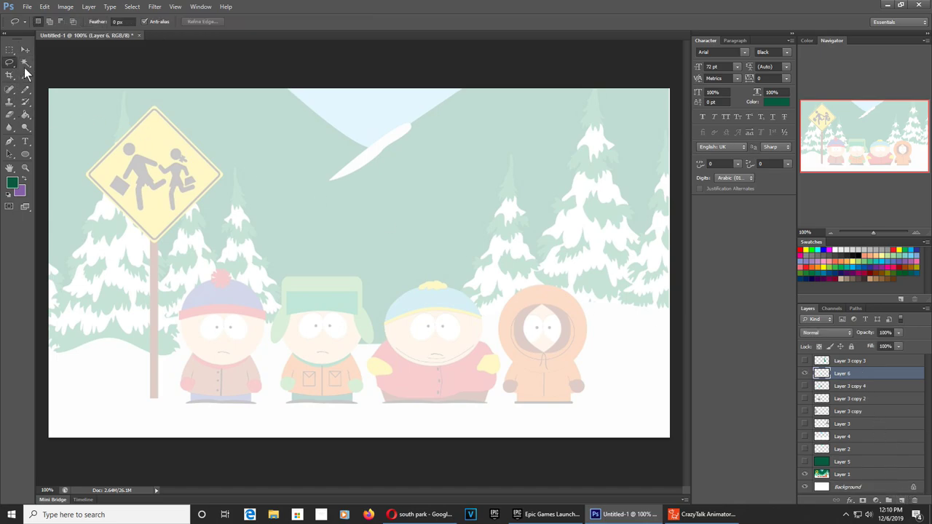
left_click_drag(164, 116, 215, 164)
mouse_move(217, 198)
left_mouse_down()
mouse_move(148, 245)
mouse_move(88, 186)
mouse_move(83, 173)
mouse_move(100, 145)
mouse_move(153, 109)
left_mouse_up()
- Set the foreground colour to pure yellow and fill the sign selection with it
key("i")
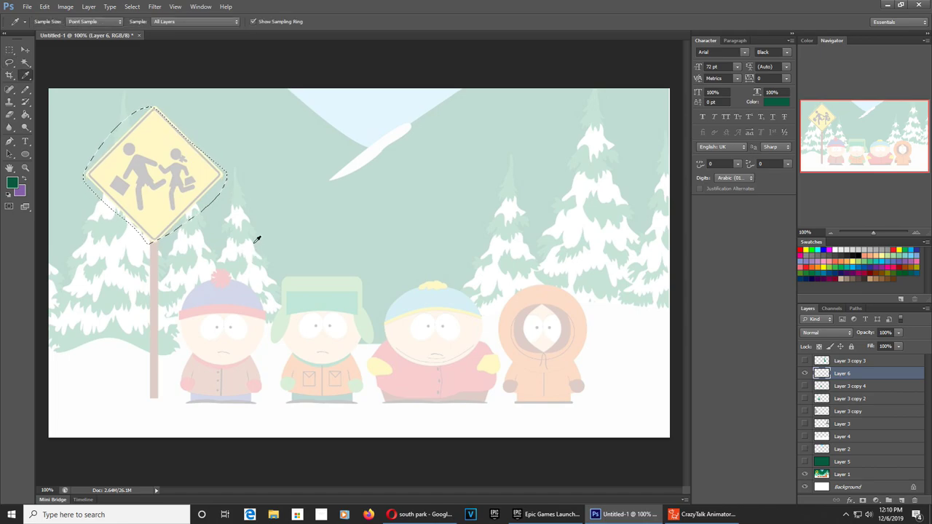
left_click(804, 249)
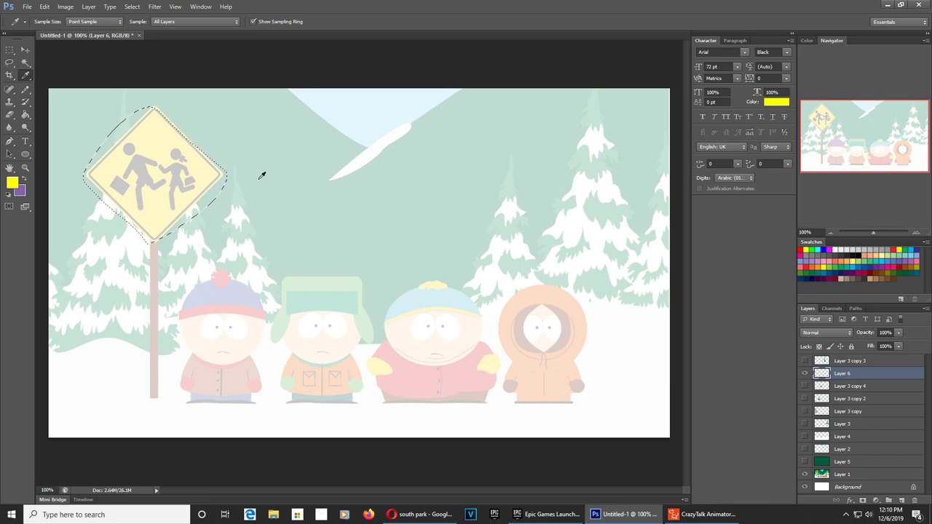
left_click(25, 114)
left_click(155, 164)
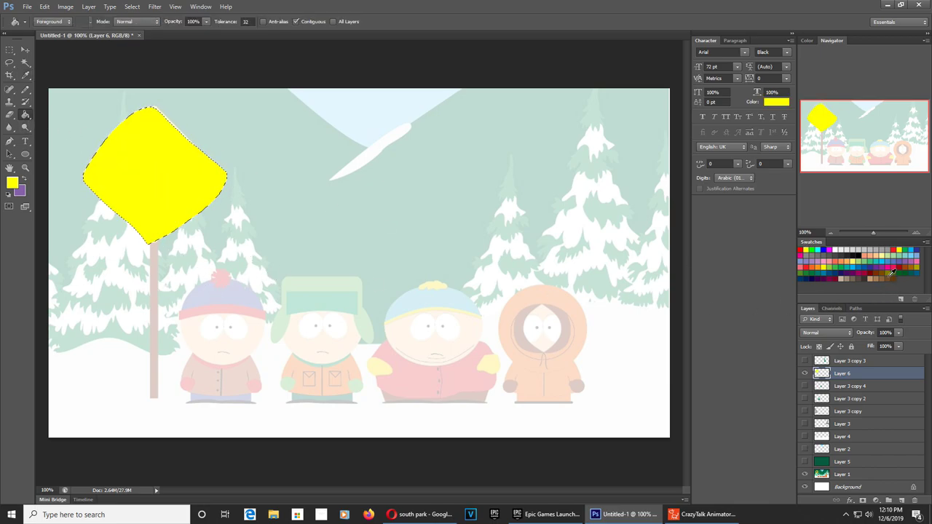
- Draw a narrow brown rectangle for the signpost, from the sign's lower corner down to the base of the reference post
left_click(892, 270)
left_click(26, 155)
left_click(71, 152)
left_click(148, 239)
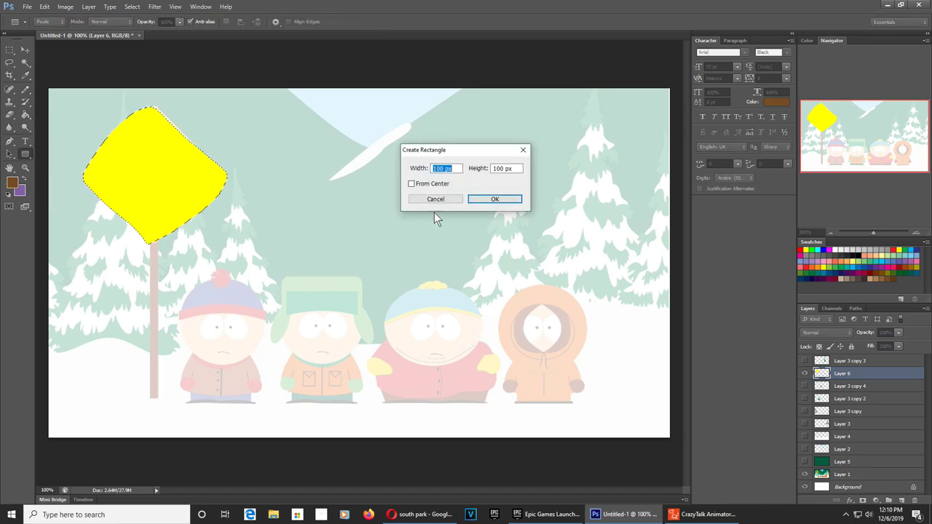
left_click(498, 198)
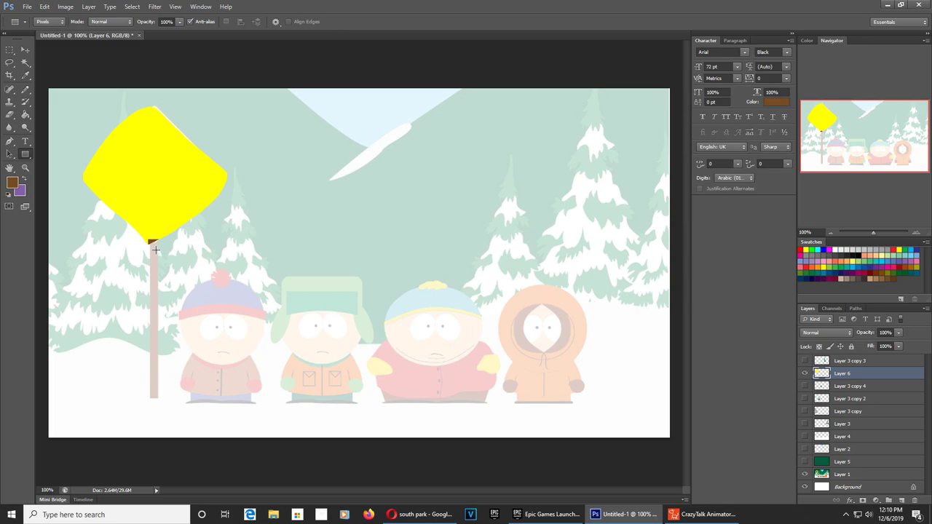
left_click_drag(149, 240, 157, 398)
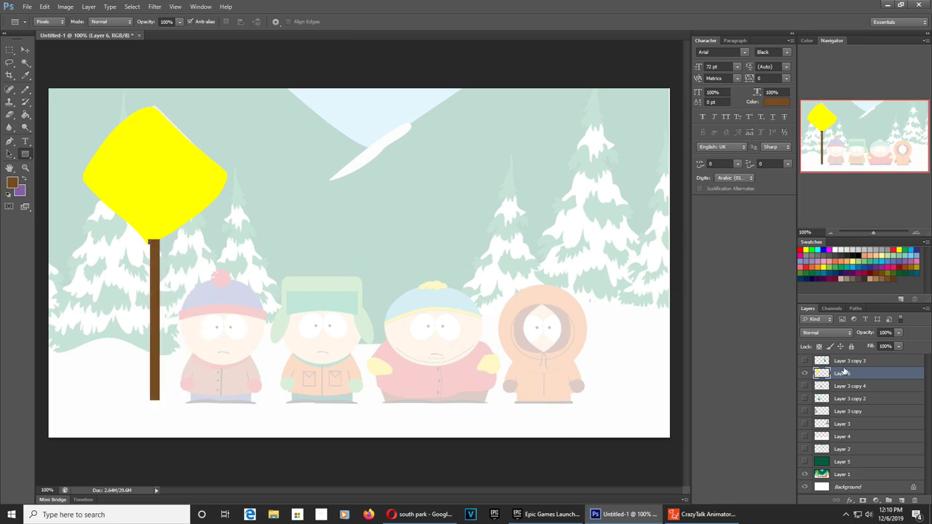
- Load the Layer 6 sign and post as a selection and set the Pencil tool's colour to black
left_click(822, 373, "ctrl")
left_click(26, 90)
left_click(862, 252)
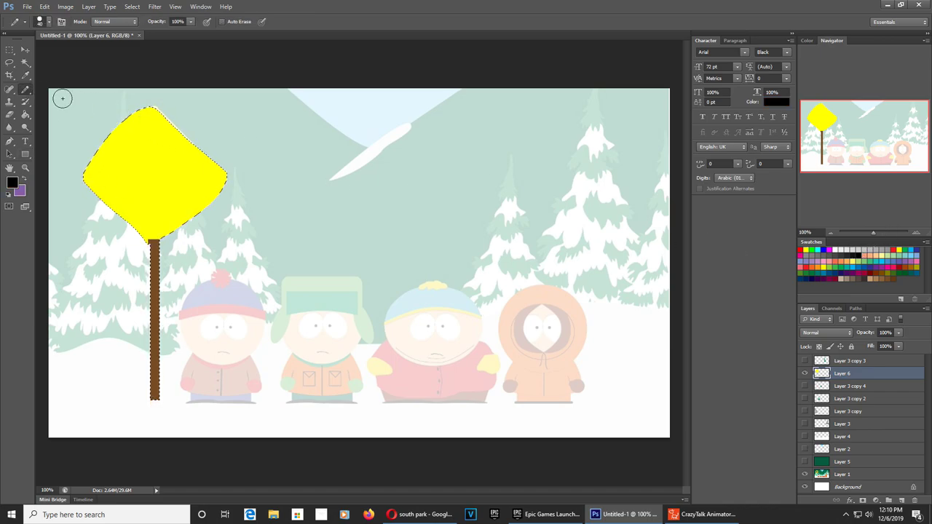
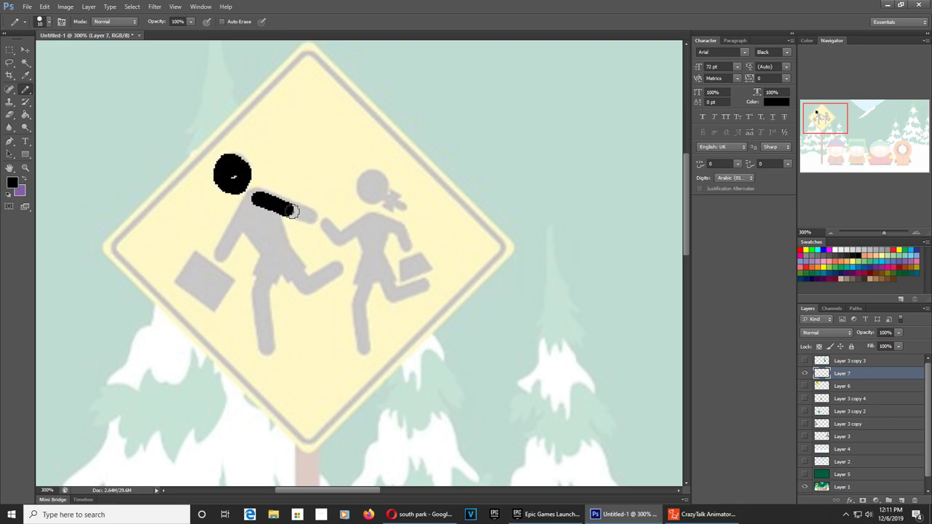
- Trace the larger running figure's body, arm, briefcase and legs in black with the Pencil on Layer 7
mouse_move(253, 196)
left_mouse_down()
mouse_move(218, 257)
mouse_move(235, 278)
mouse_move(210, 304)
mouse_move(187, 285)
mouse_move(211, 271)
mouse_move(196, 278)
left_mouse_up()
mouse_move(254, 233)
left_mouse_down()
mouse_move(278, 251)
mouse_move(264, 208)
mouse_move(273, 264)
mouse_move(260, 289)
mouse_move(268, 350)
left_mouse_up()
mouse_move(277, 258)
left_mouse_down()
mouse_move(312, 286)
mouse_move(347, 271)
left_mouse_up()
- Trace the smaller running figure's arms, bag, torso, legs and head in black with the Pencil
mouse_move(327, 222)
left_mouse_down()
mouse_move(346, 238)
mouse_move(369, 223)
mouse_move(413, 254)
left_mouse_up()
left_click_drag(377, 224, 361, 351)
mouse_move(381, 275)
left_mouse_down()
mouse_move(390, 291)
mouse_move(422, 270)
mouse_move(406, 266)
mouse_move(413, 260)
mouse_move(425, 265)
left_mouse_up()
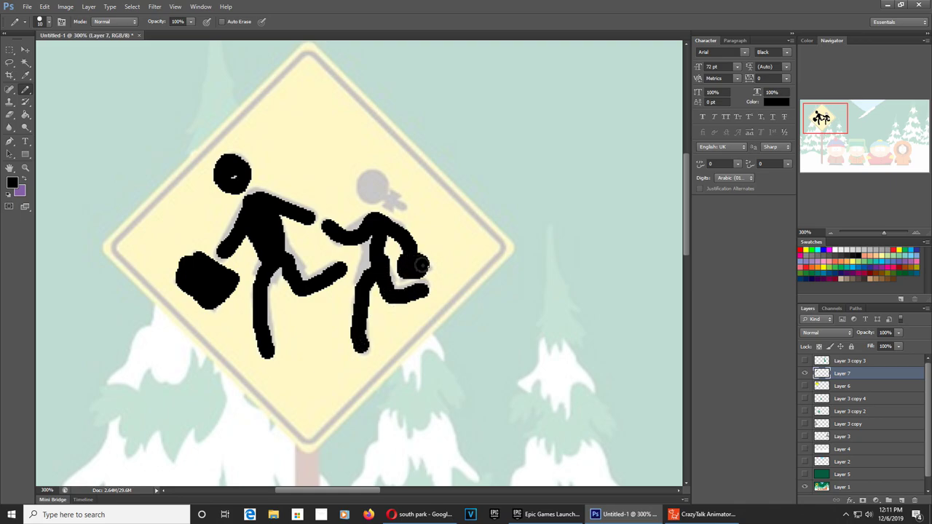
left_click(369, 183)
mouse_move(369, 183)
left_mouse_down()
mouse_move(399, 207)
mouse_move(378, 174)
mouse_move(368, 187)
left_mouse_up()
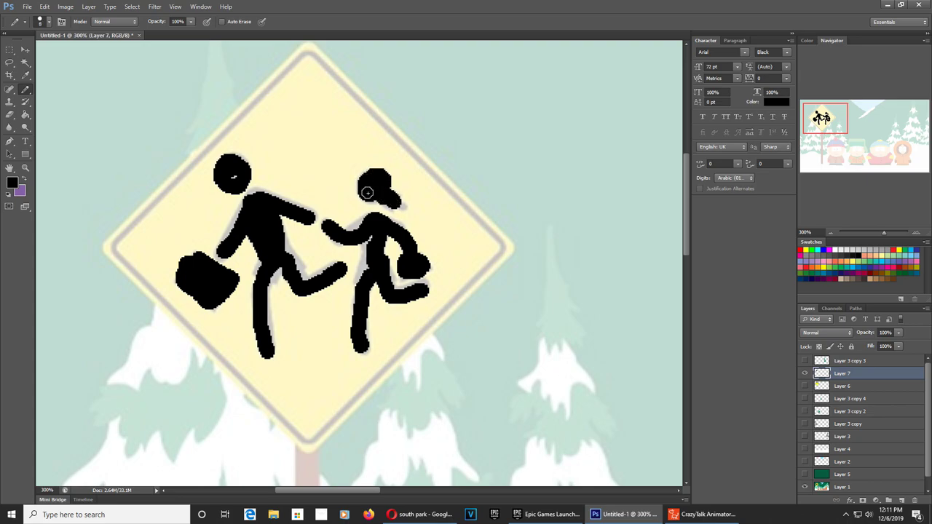
- Show the yellow sign layer, Layer 6, beneath the black figures
left_click(804, 386)
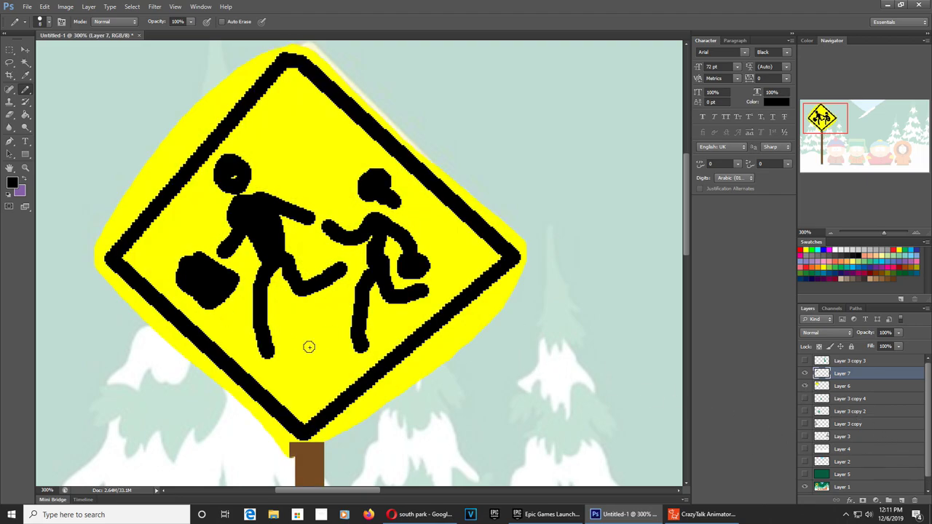
key("z")
left_click(306, 302, "alt")
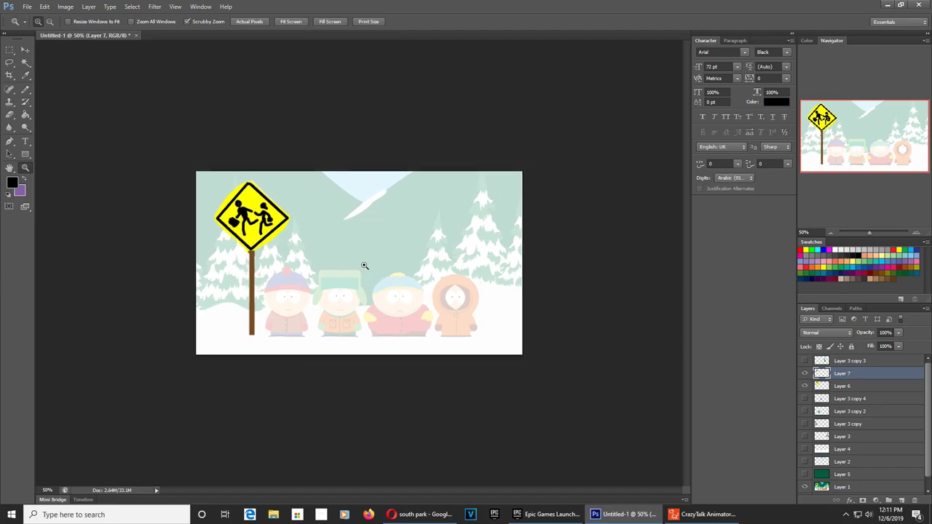
left_click(364, 266)
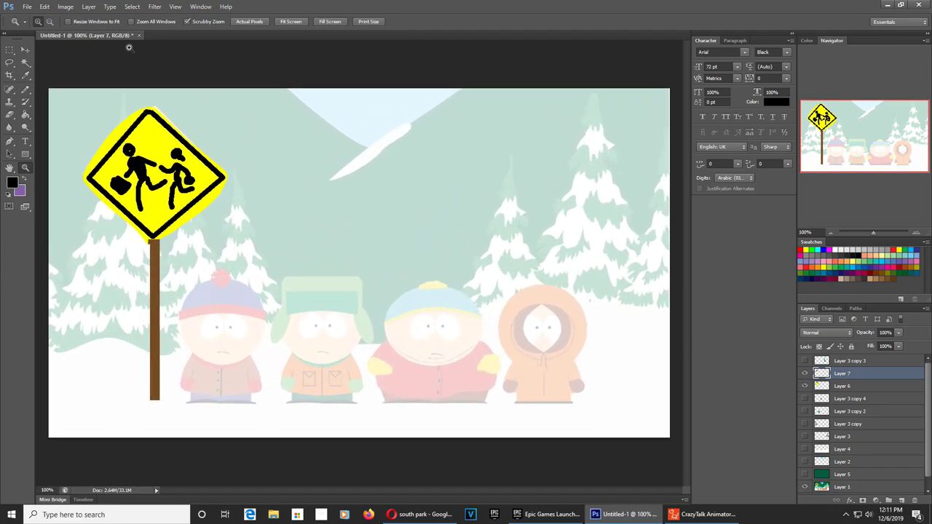
- Float the document in its own window and enlarge that window around the canvas
left_click_drag(117, 37, 196, 55)
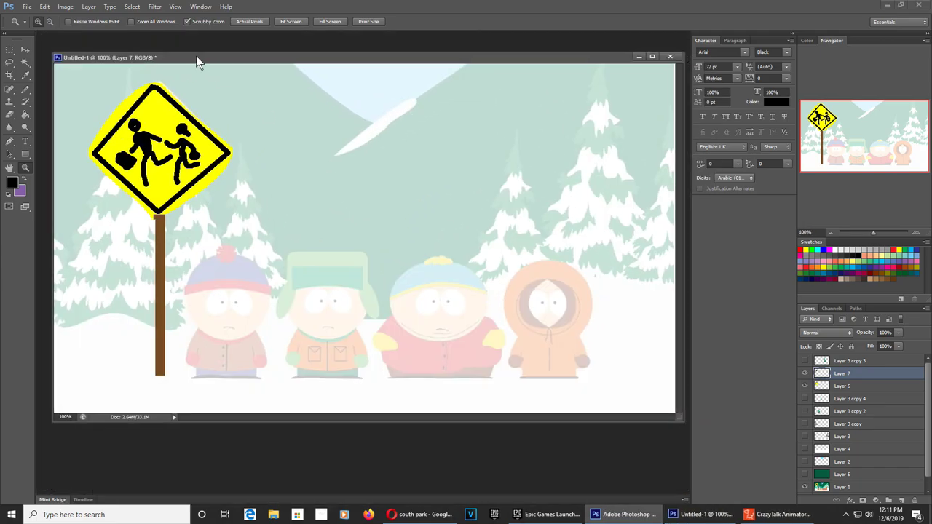
left_click_drag(677, 422, 700, 439)
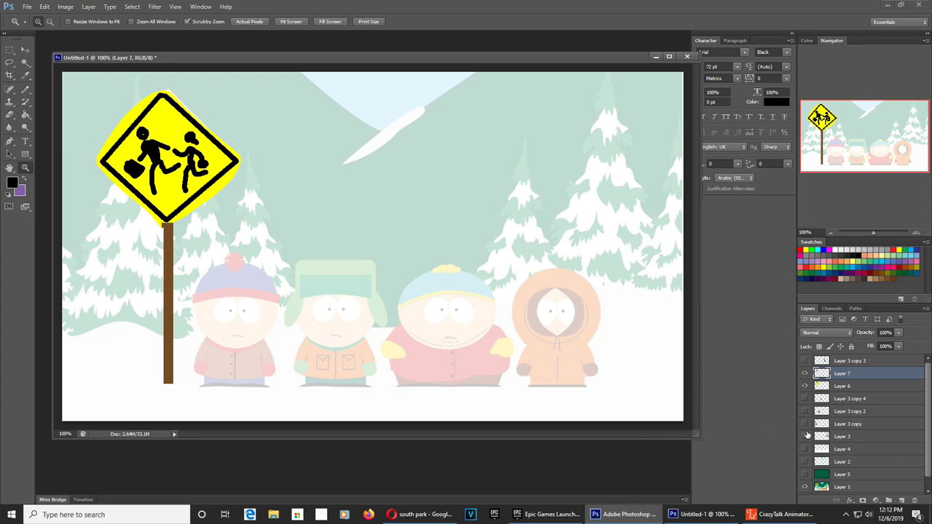
- Add a new layer above Layer 1 and move it directly above Layer 7 in the stack
scroll(853, 476, "down", 1)
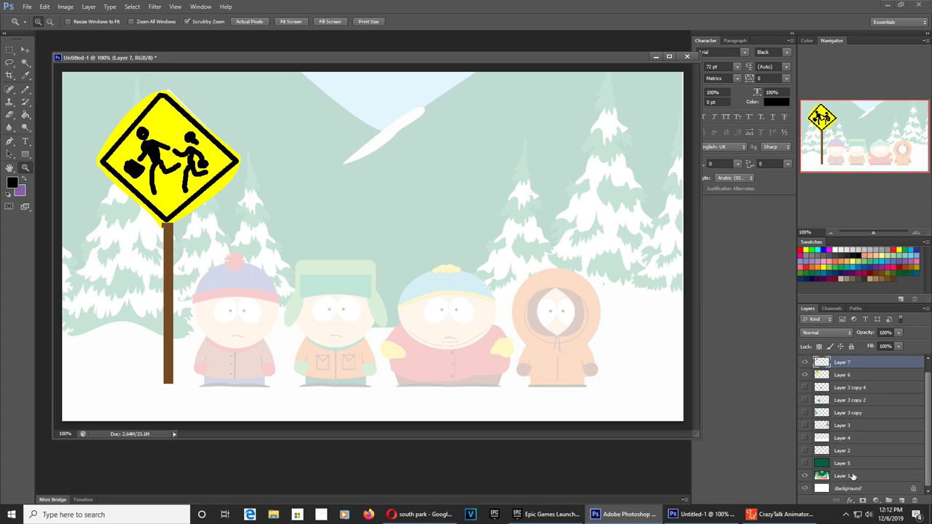
left_click(853, 476)
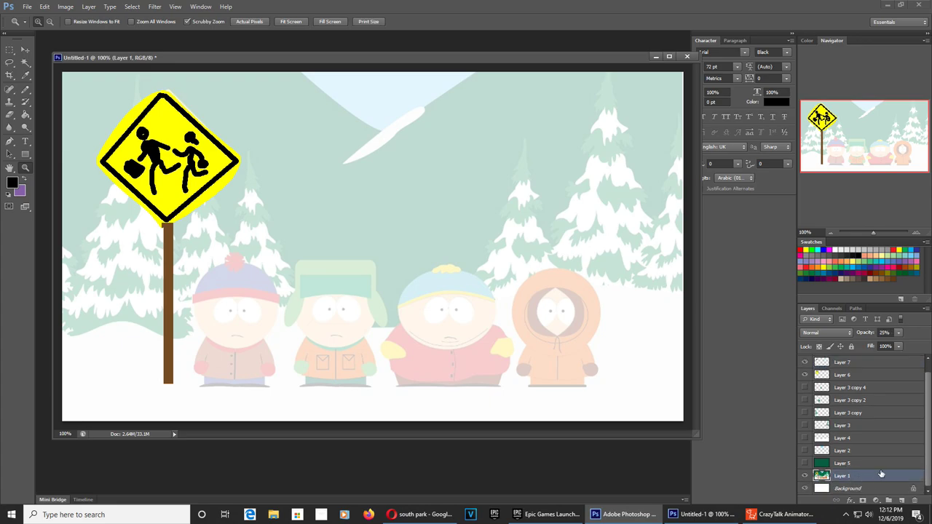
left_click(900, 499)
left_click_drag(855, 475, 854, 362)
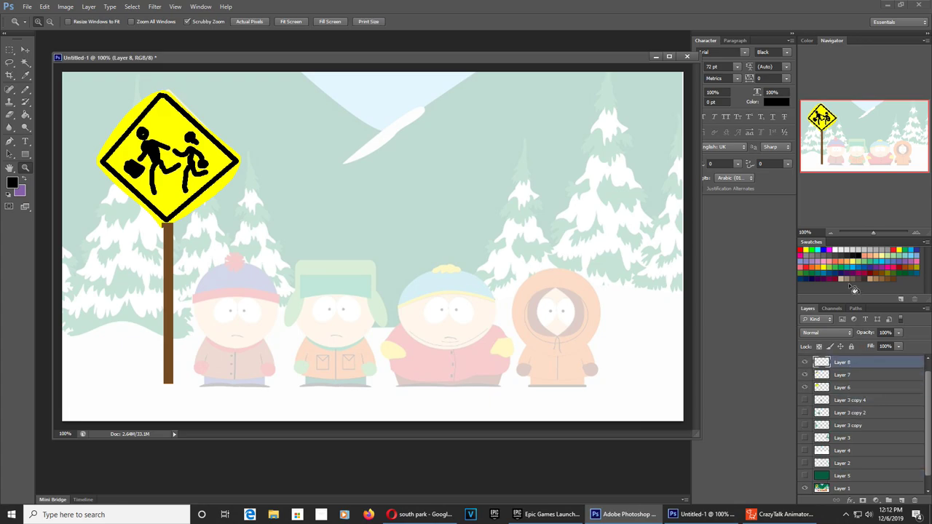
- Add another new layer above Layer 8 and choose the Lasso tool for working on the characters
left_click(458, 315)
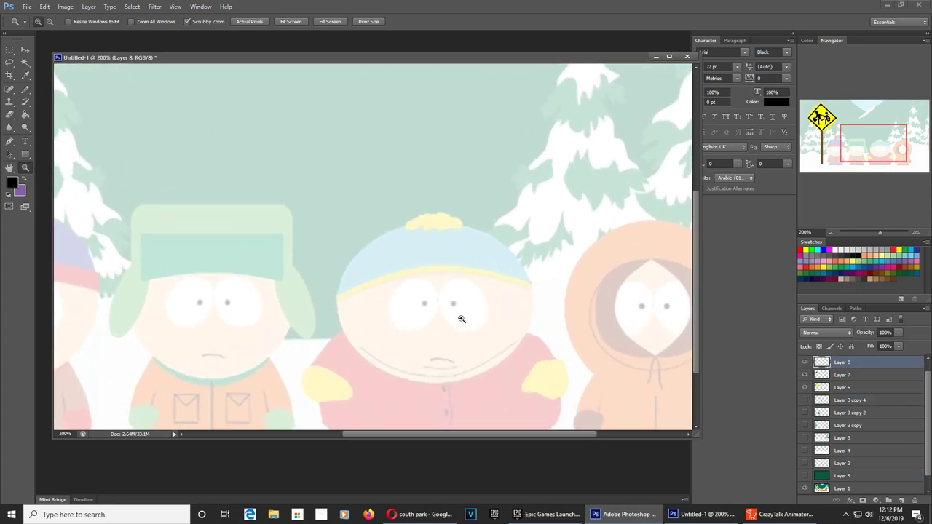
left_click_drag(461, 329, 430, 258)
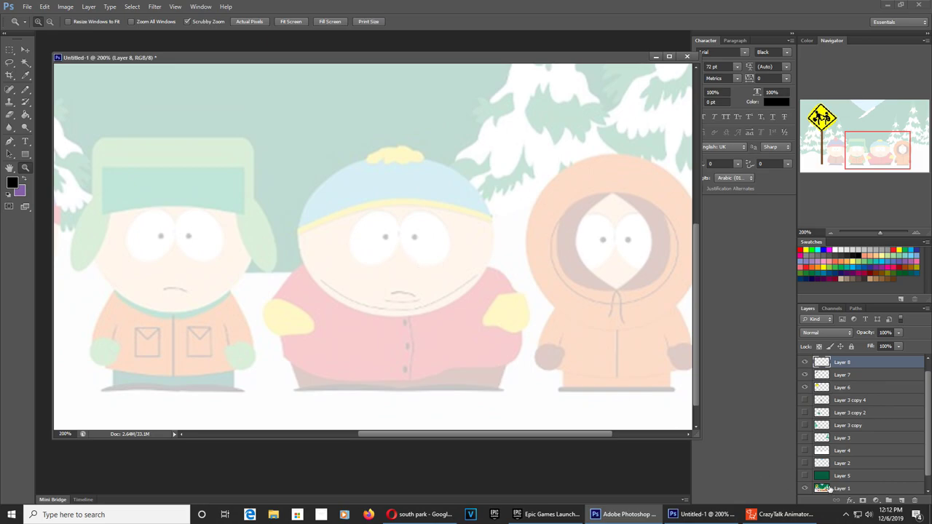
left_click(902, 501)
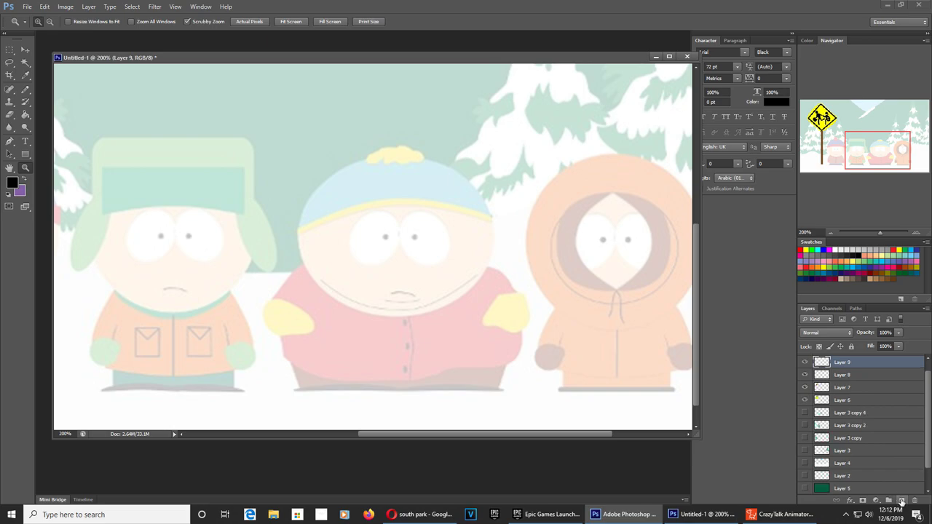
left_click(10, 64)
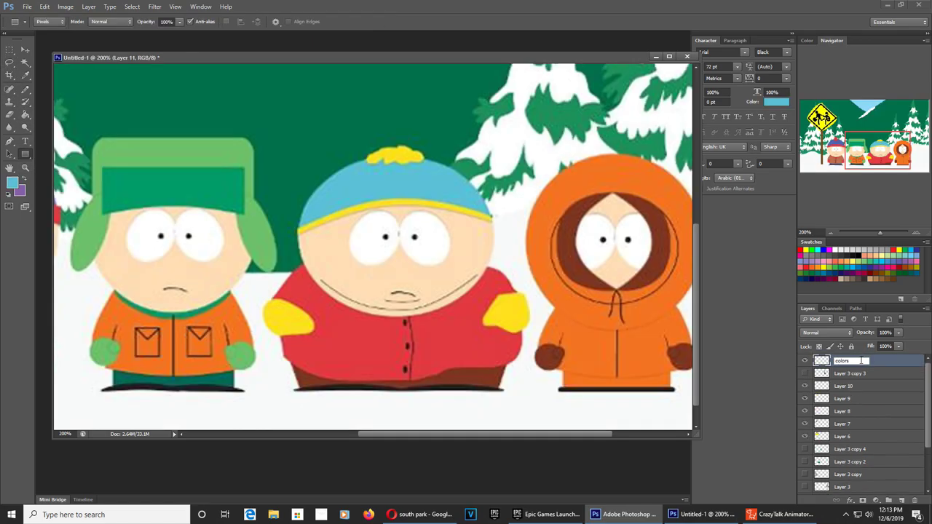
- Name the top layer "colors" and draw a light-blue swatch square on it above the blue-hatted boy's head
left_click(887, 359)
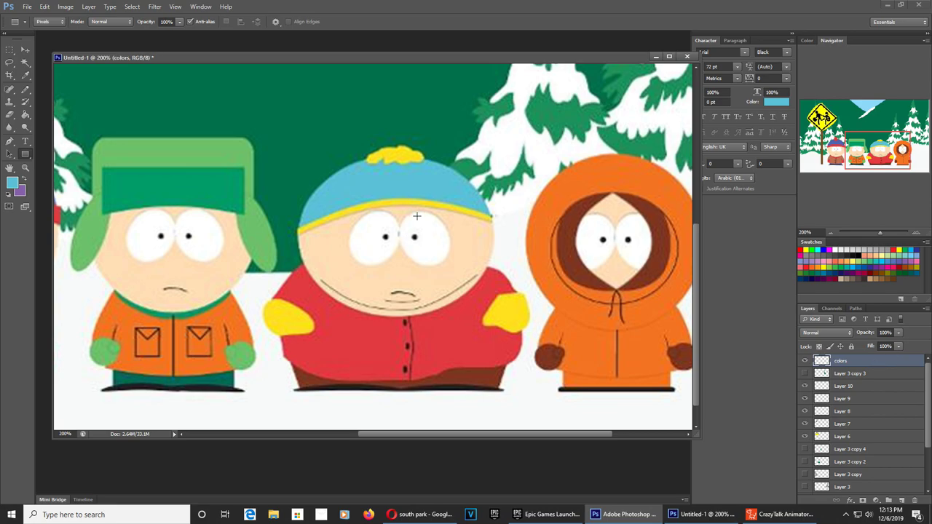
key("i")
left_click(25, 155)
left_click_drag(297, 120, 321, 143)
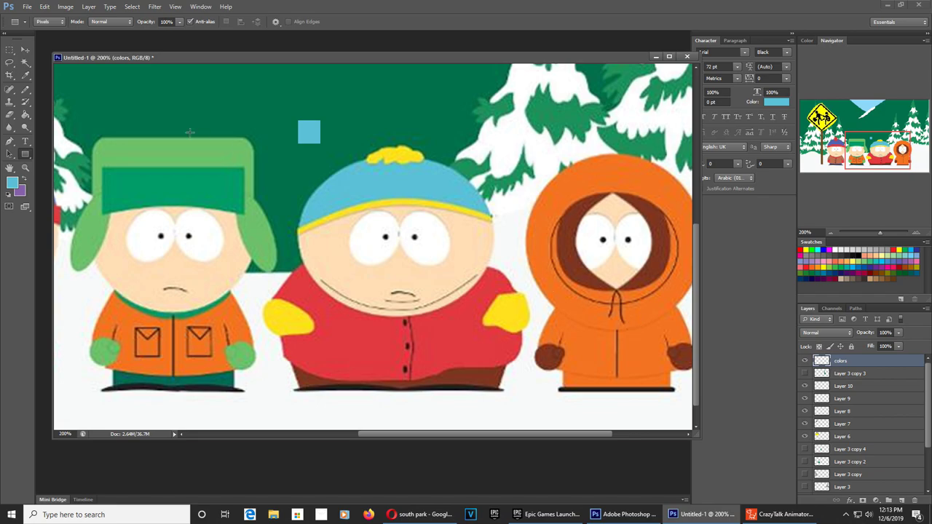
- Add yellow and skin-tone swatches beside the blue one, sampled from the same boy's hat pom-pom and face
key("i")
left_click(409, 156)
left_click(25, 155)
left_click_drag(317, 120, 331, 144)
key("i")
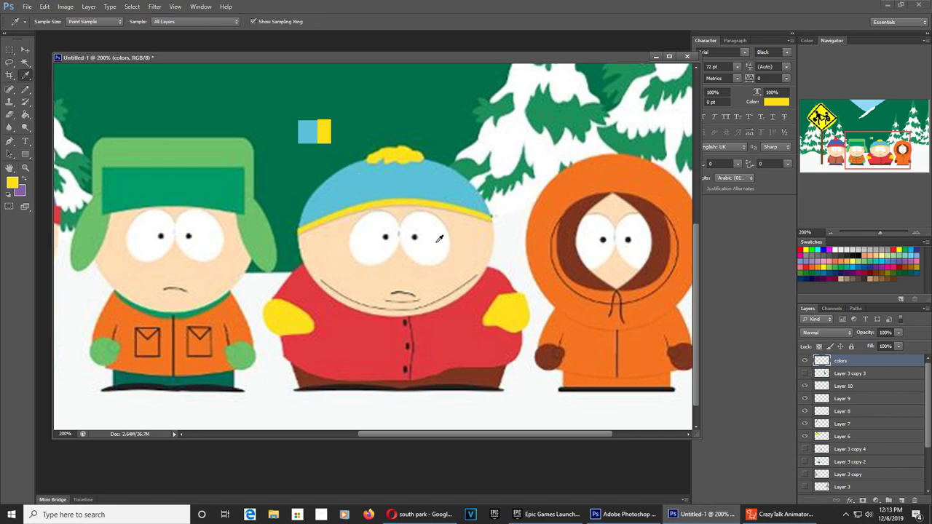
left_click(470, 231)
left_click(25, 154)
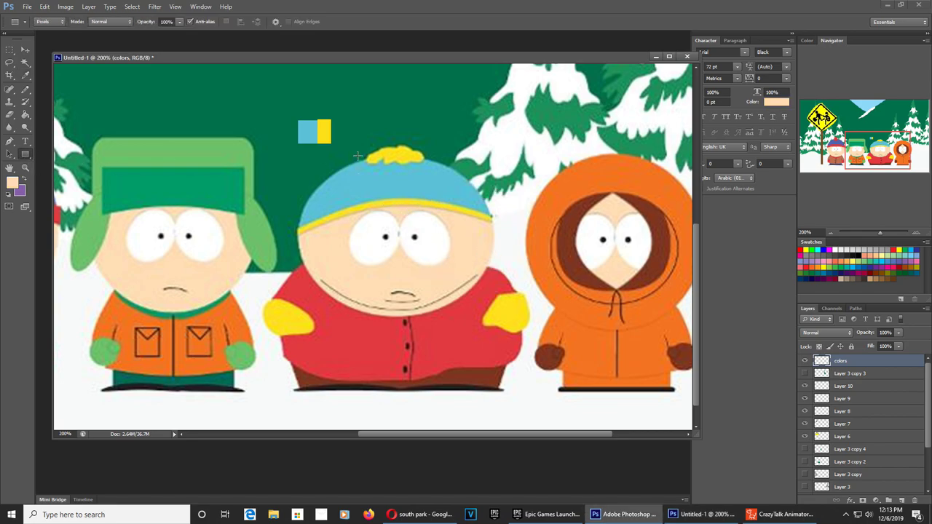
left_click_drag(328, 120, 348, 144)
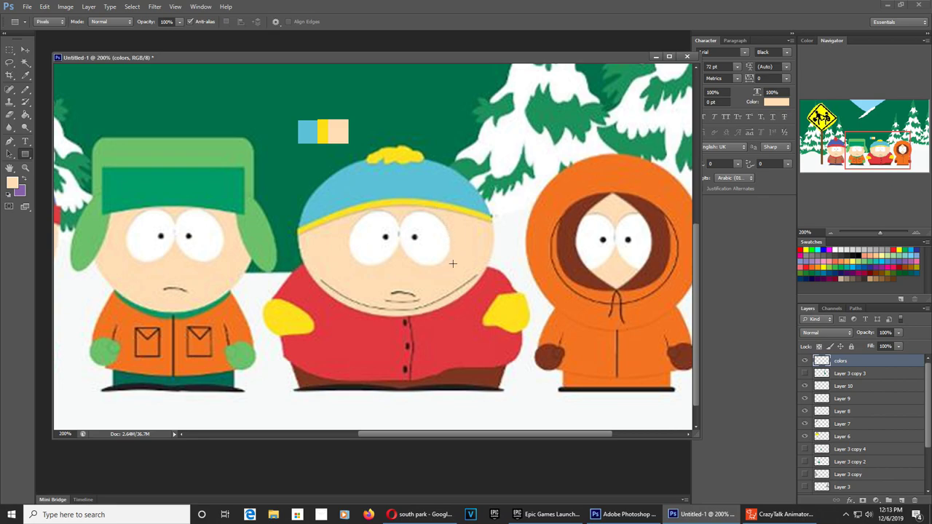
- Add red and dark brown swatches to the row, sampled from the same boy's jacket and trousers
key("i")
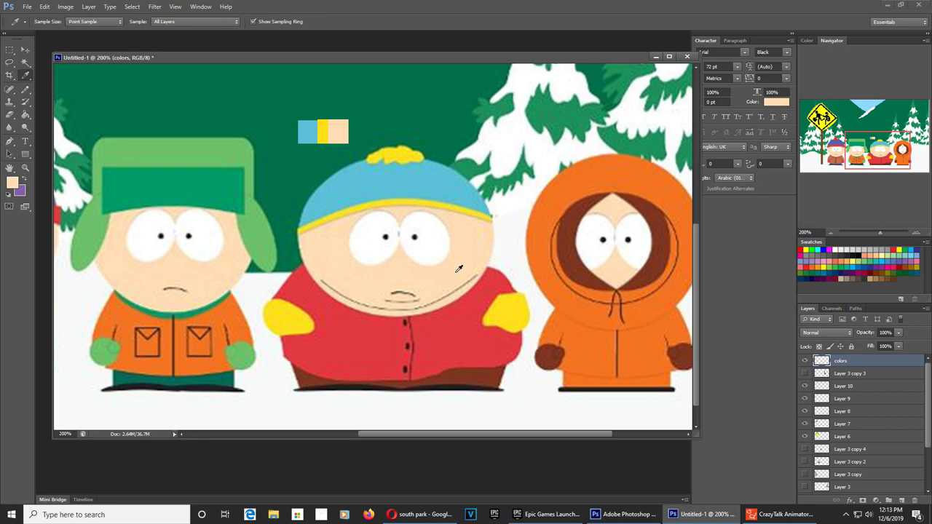
left_click(469, 326)
left_click(24, 155)
left_click_drag(348, 120, 364, 144)
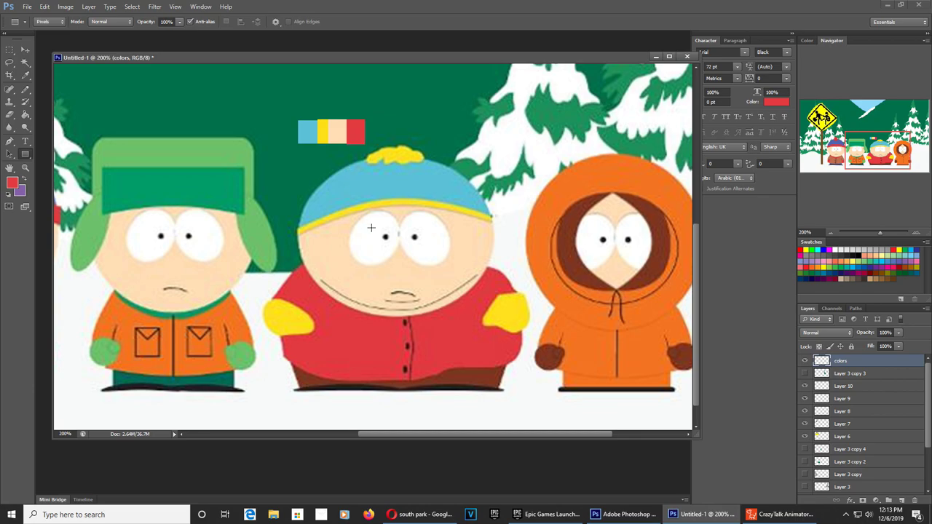
key("i")
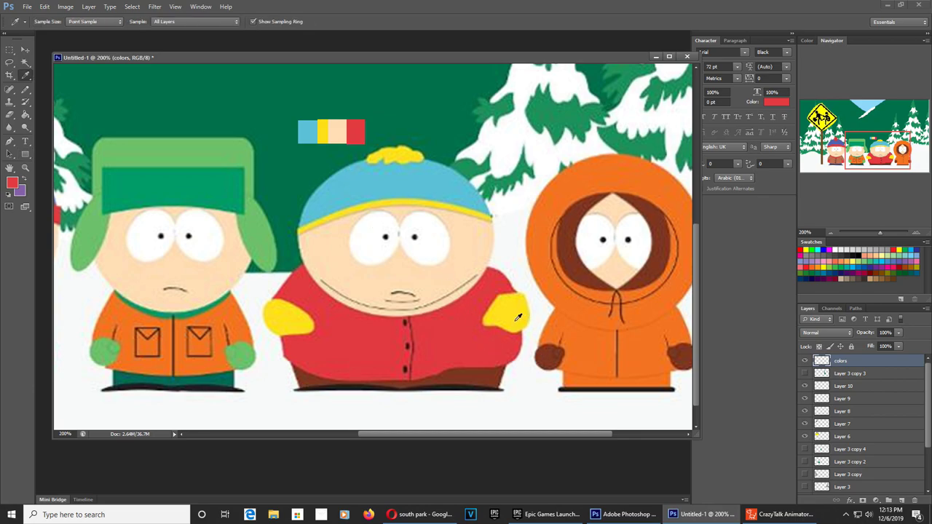
left_click(487, 374)
left_click(25, 153)
left_click_drag(362, 115, 378, 143)
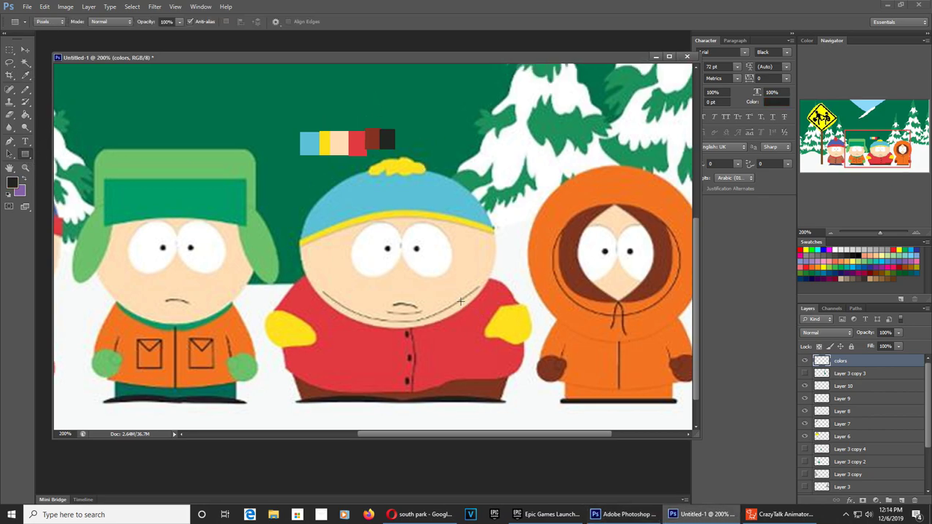
- Add blue, brown and red swatches for the clothing of the boy with the red pom-pom hat
left_click_drag(279, 315, 545, 327)
key("i")
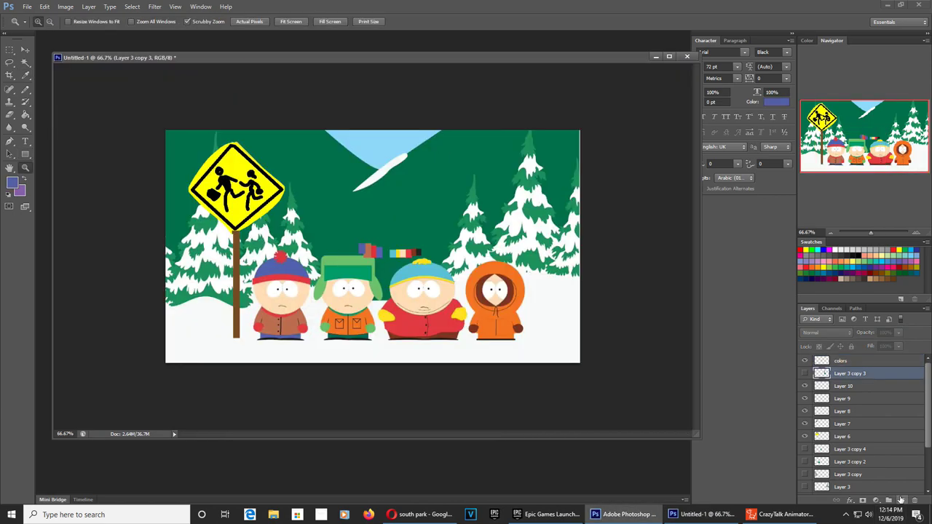
- Add a new layer between the colors layer and Layer 3 copy 3 for drawing the blue-hatted boy
left_click(901, 499)
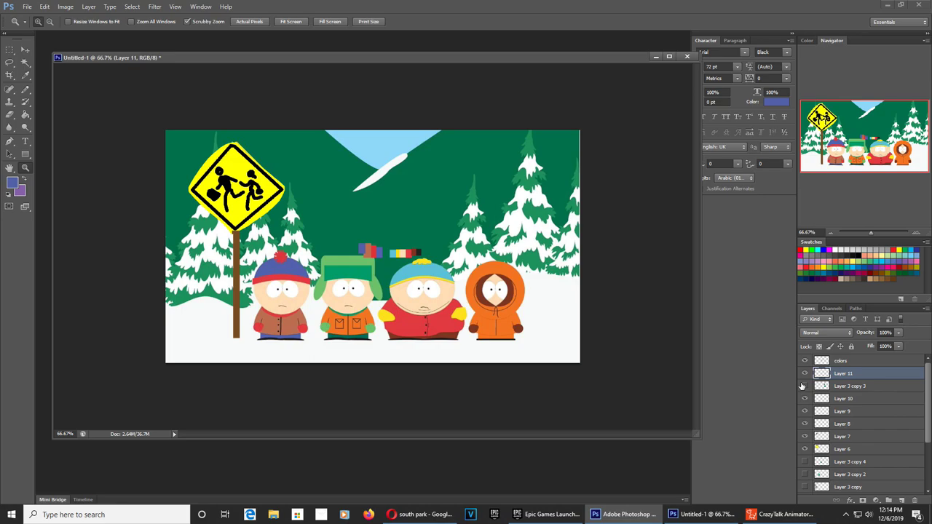
left_click_drag(315, 302, 418, 260)
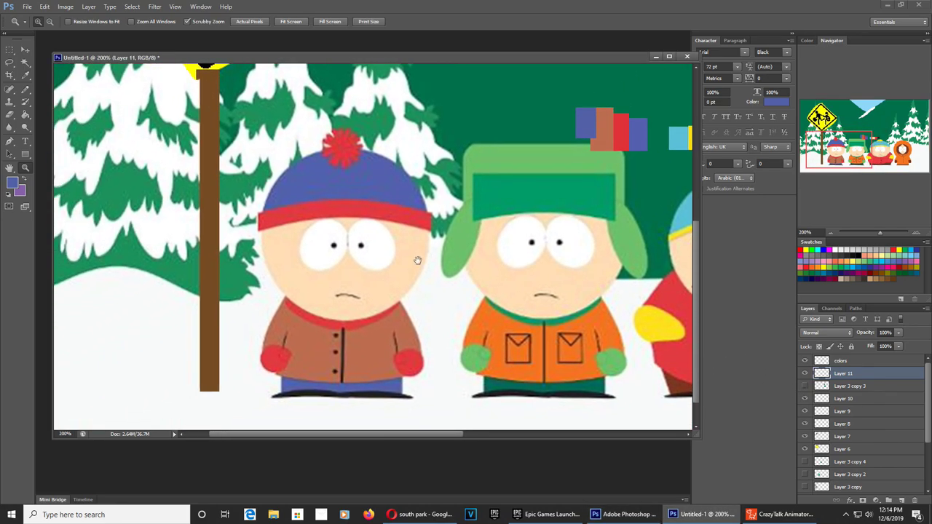
left_click_drag(616, 302, 211, 302)
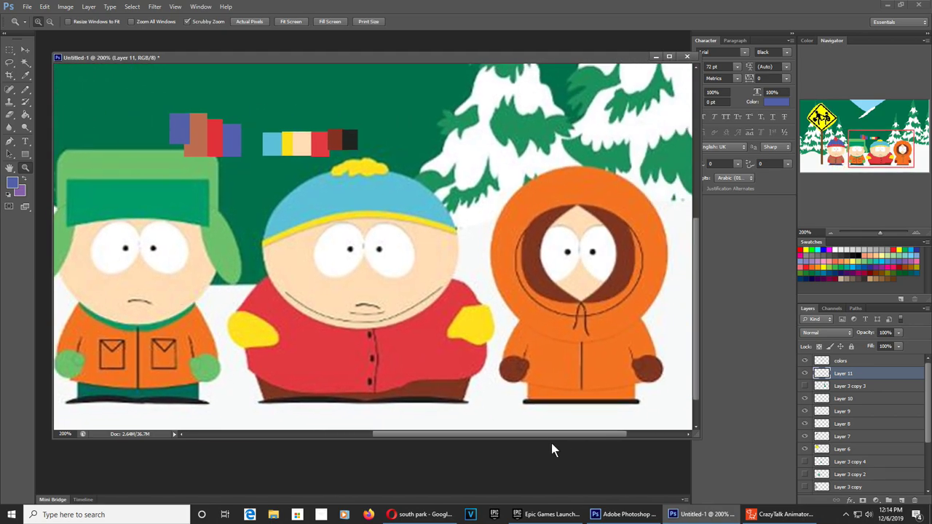
- Draw a filled ellipse in the sampled skin tone over the blue-hatted boy's head on Layer 11
left_click(11, 64)
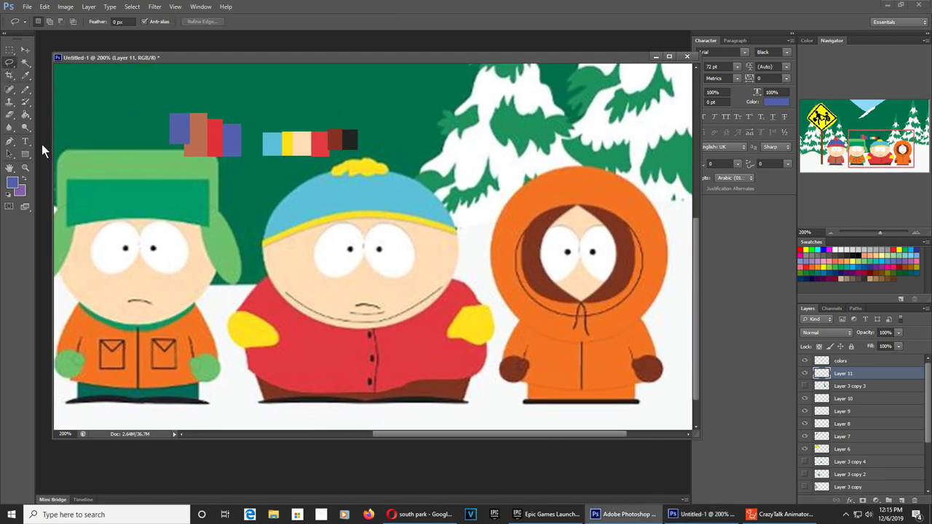
left_click(24, 154)
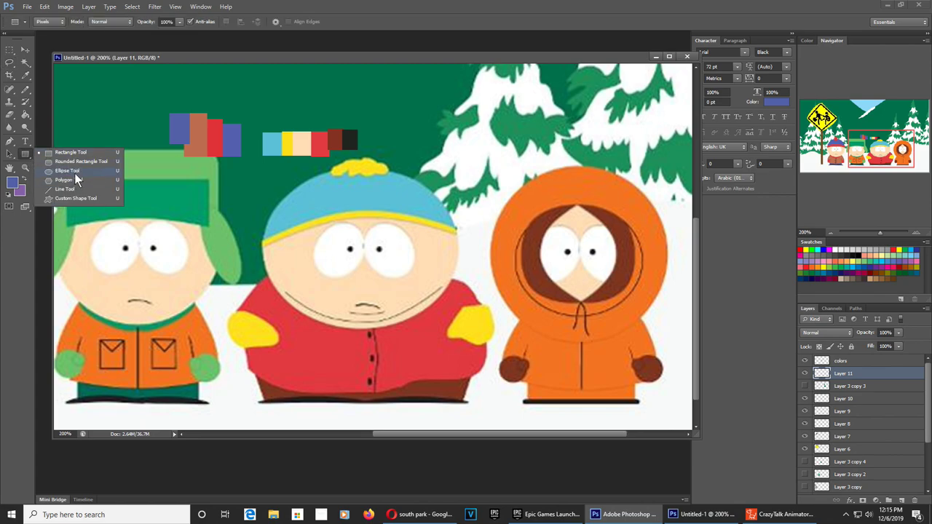
left_click(75, 173)
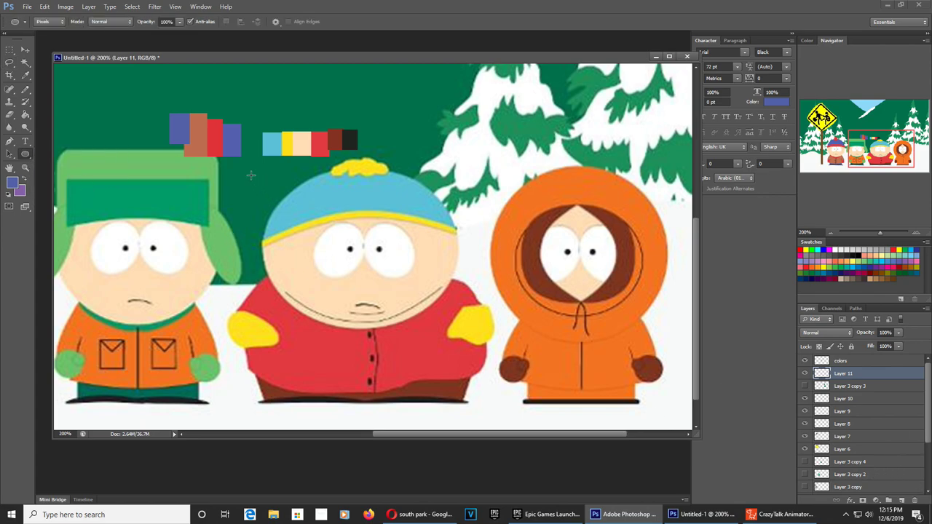
left_click_drag(256, 163, 459, 330)
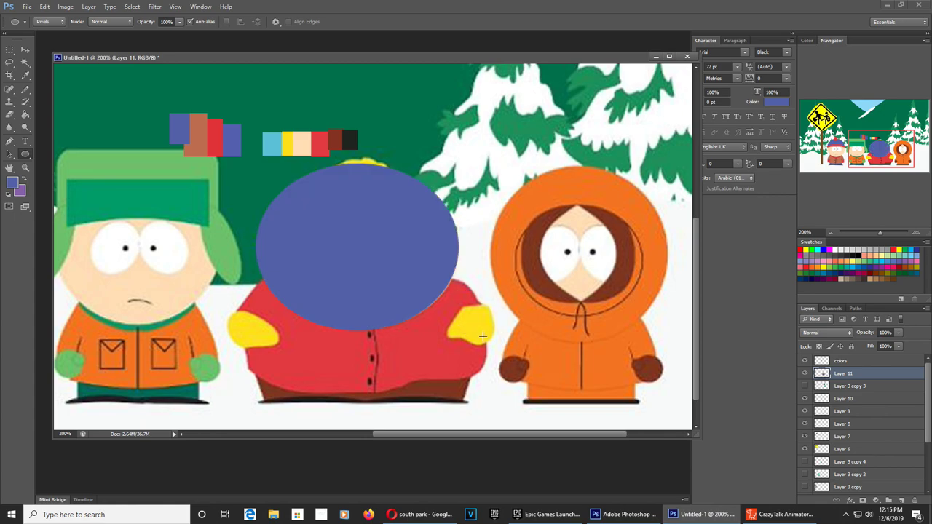
key("ctrl+z")
key("i")
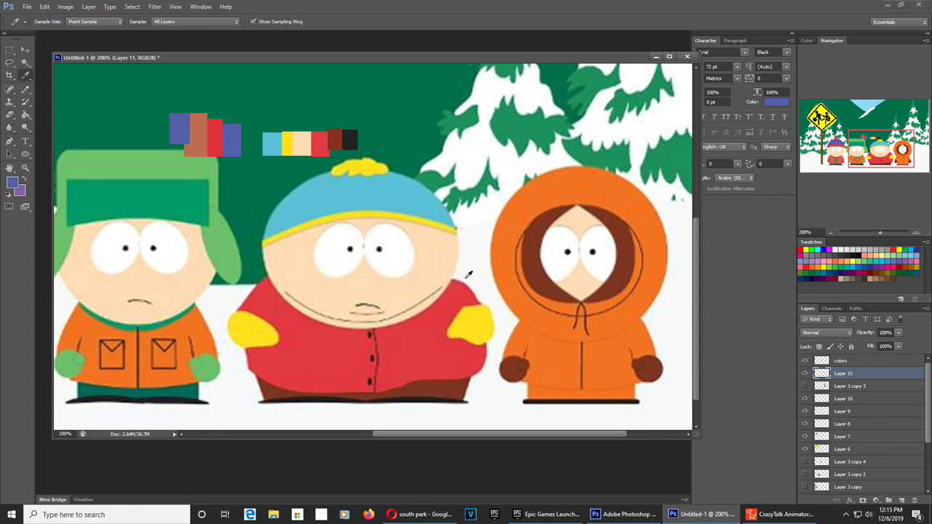
left_click(451, 252)
left_click(24, 154)
left_click_drag(259, 166, 457, 327)
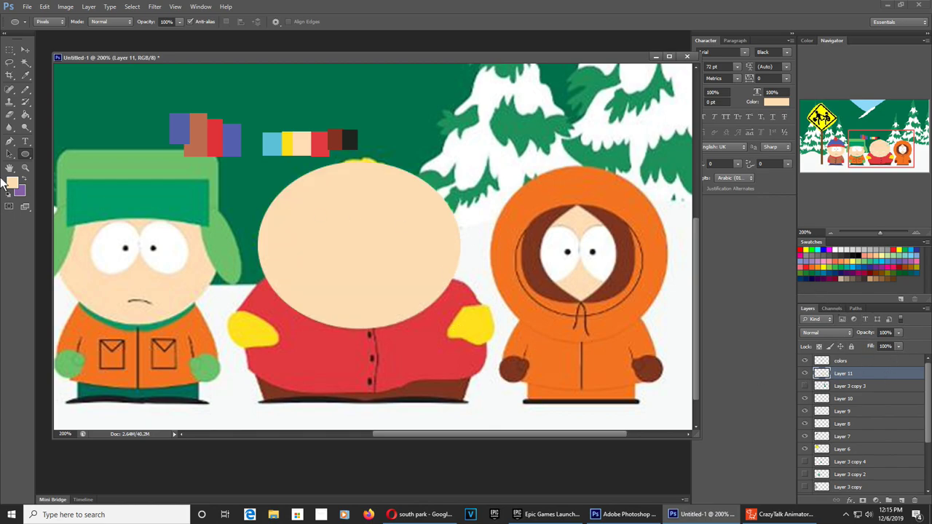
- Paint the hat's pom-pom in yellow with the Pencil at the top of the skin-coloured head
left_click(821, 373, "ctrl")
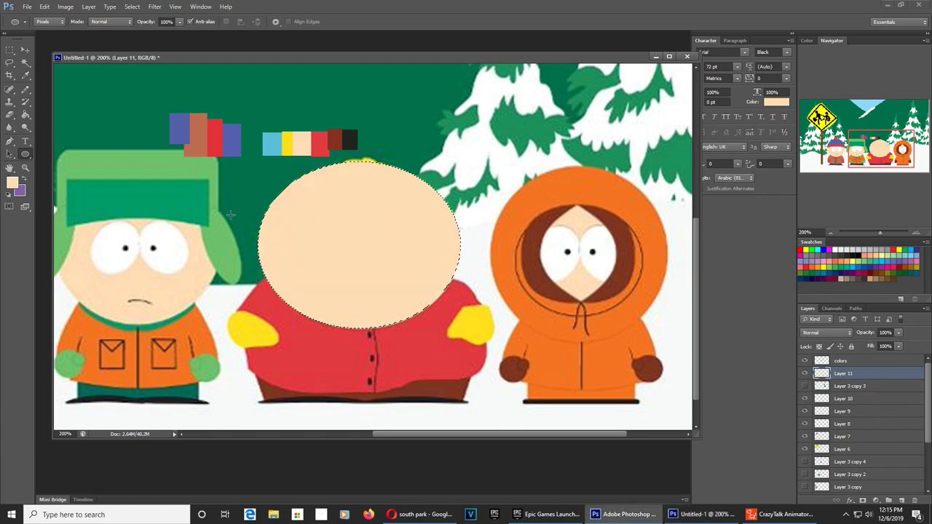
left_click(806, 249)
left_click(310, 182)
left_click(26, 89)
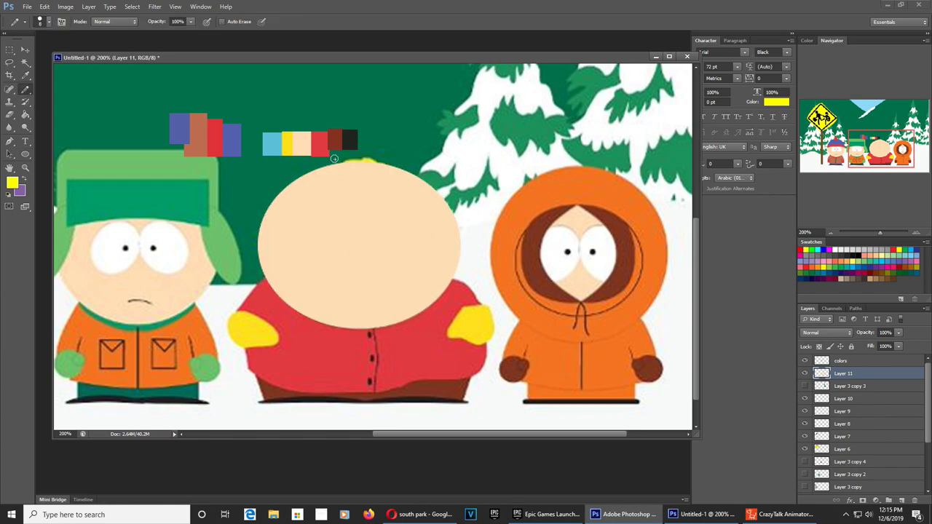
left_click_drag(373, 162, 362, 166)
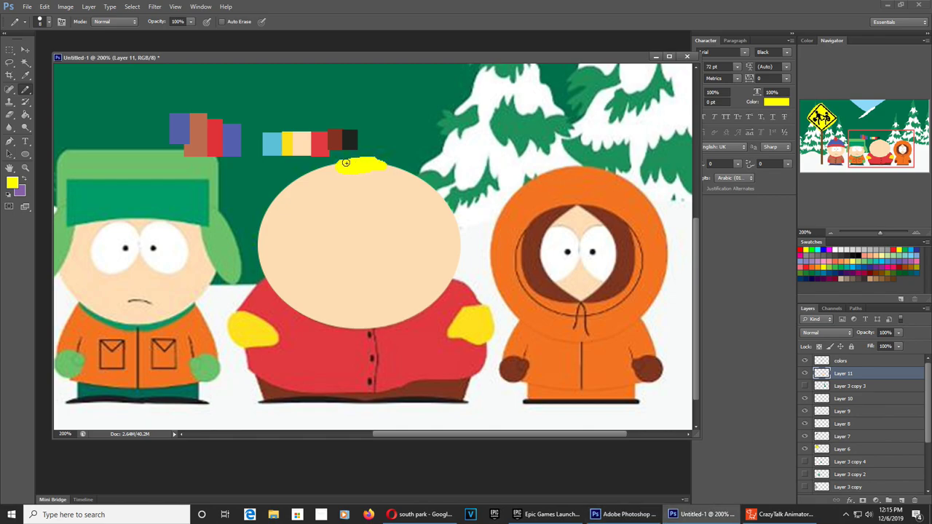
- Within the head's outline on Layer 11, pencil a curved hat edge in the sampled light blue and fill the area above it
left_click(821, 374, "ctrl")
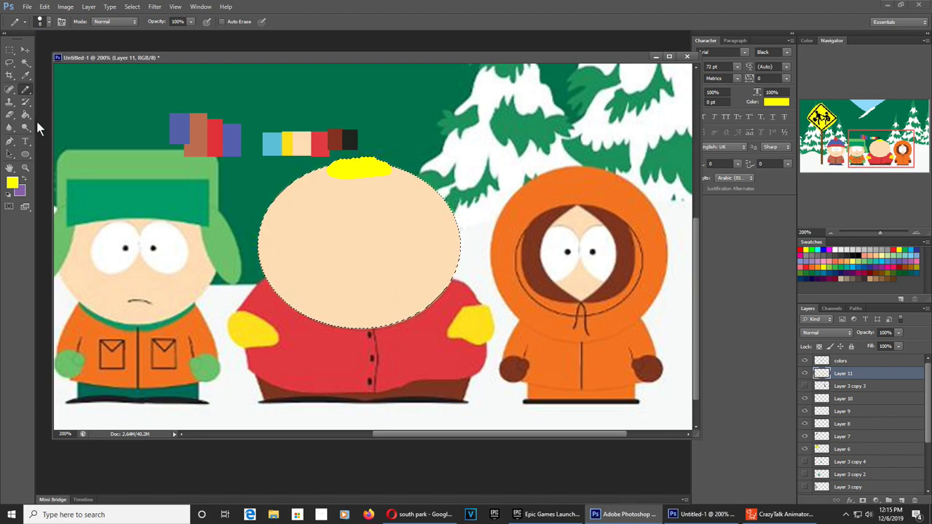
key("i")
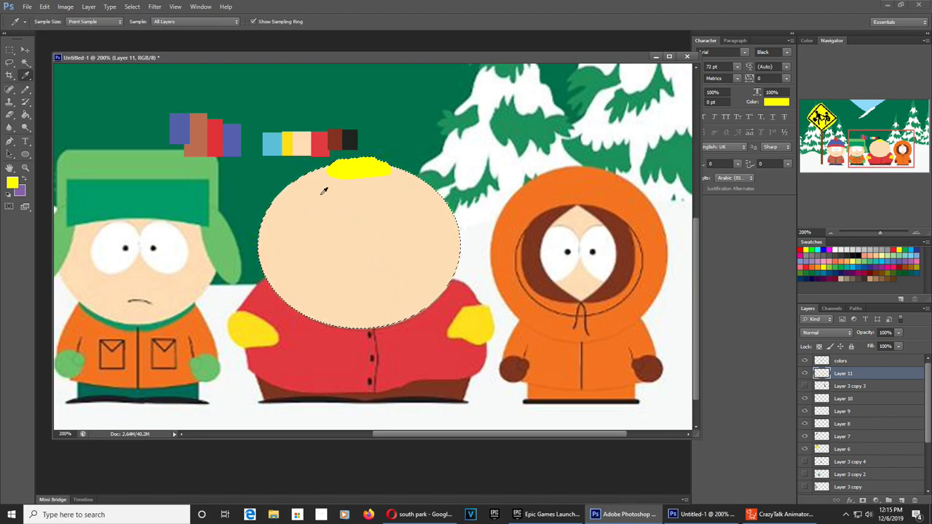
left_click(276, 141)
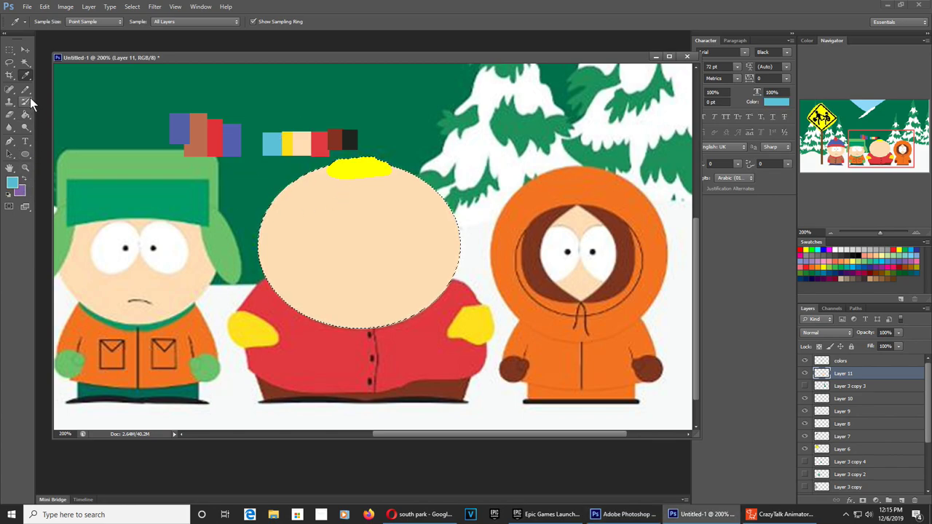
left_click(804, 372)
left_click(804, 373)
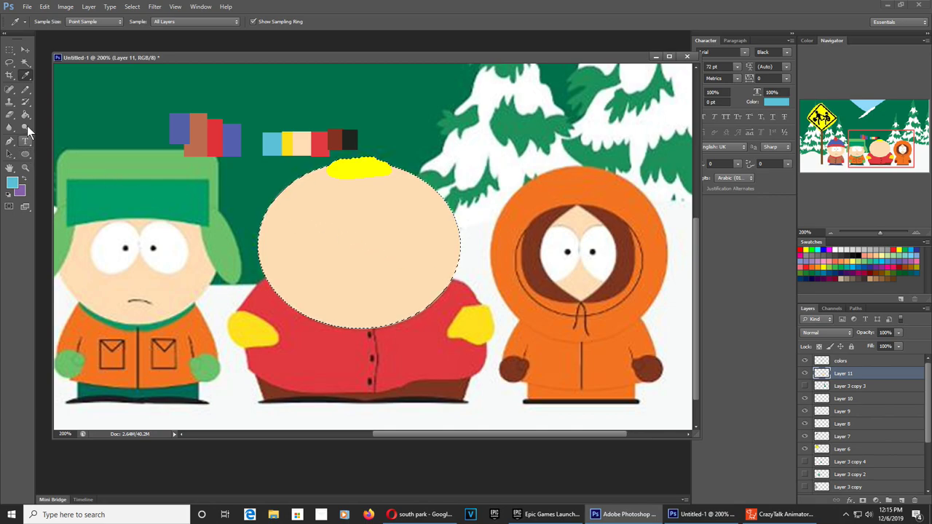
left_click(25, 89)
left_click_drag(255, 250, 291, 240)
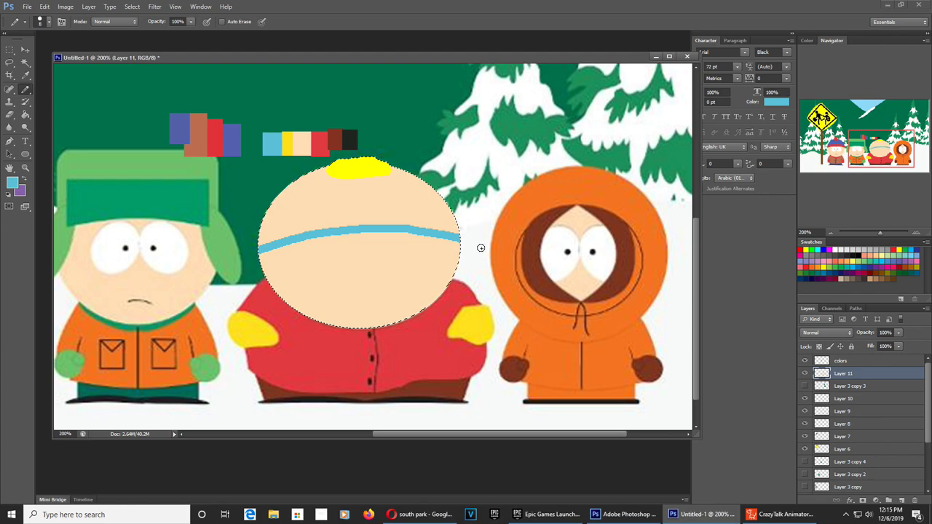
key("g")
left_click(405, 218)
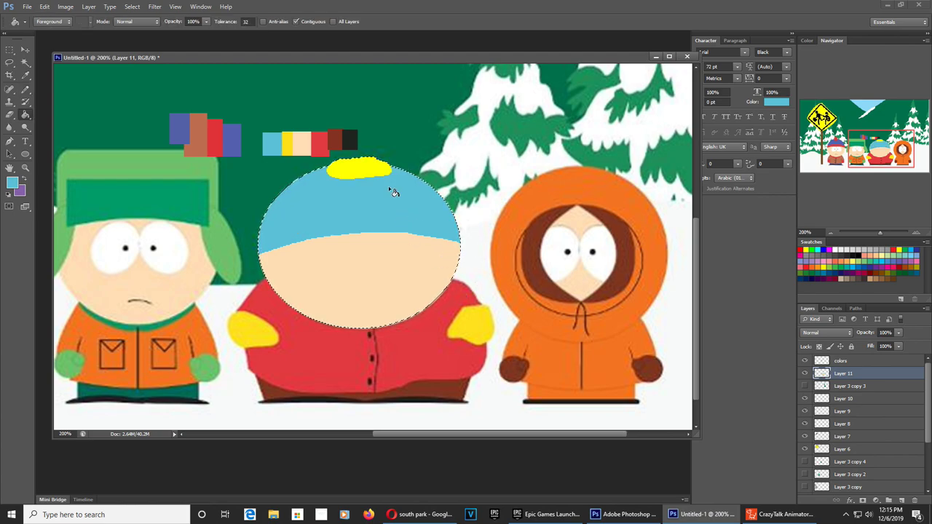
- Pencil a curved brim along the hat's lower edge in the yellow sampled from the pom-pom, and clear the selection
key("b")
left_click(357, 169, "alt")
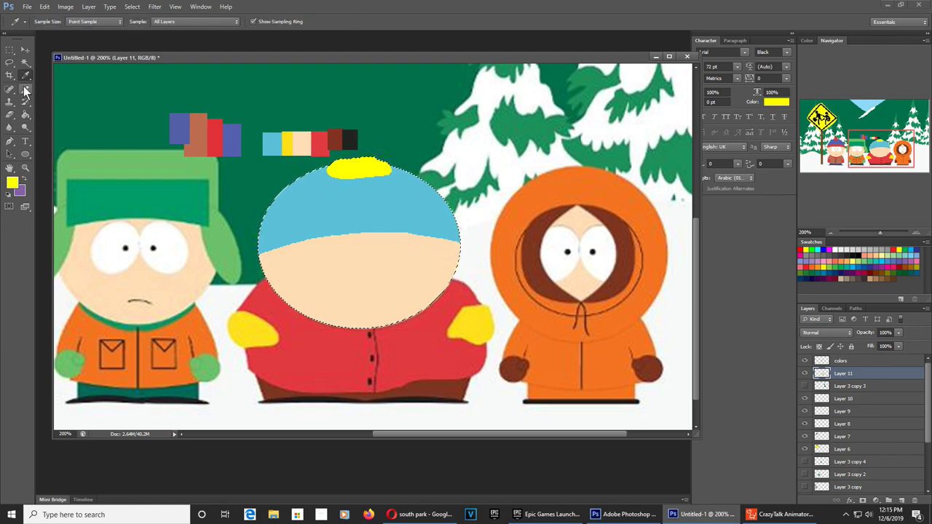
key("shift+b")
mouse_move(260, 251)
left_mouse_down()
mouse_move(384, 236)
mouse_move(469, 246)
mouse_move(285, 246)
left_mouse_up()
key("ctrl+d")
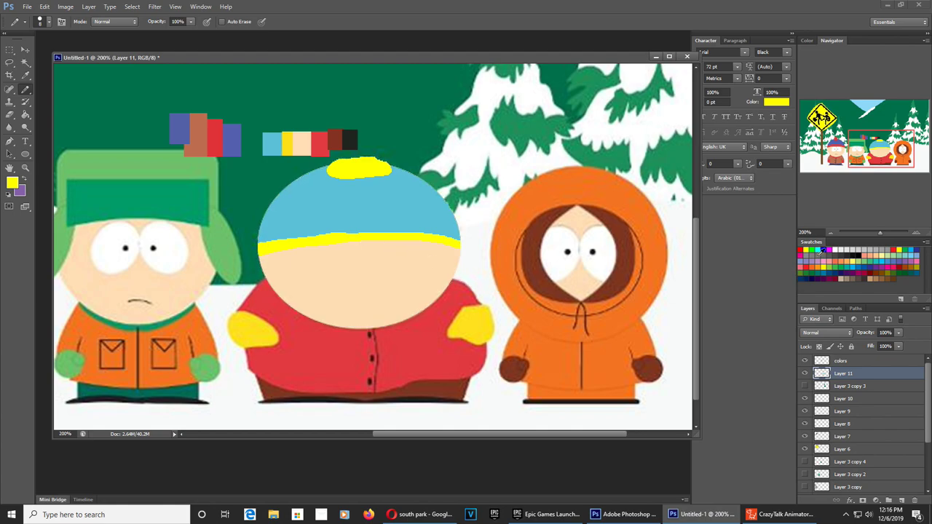
- Add a new layer directly beneath Layer 11 for the boy's coat
left_click(837, 249)
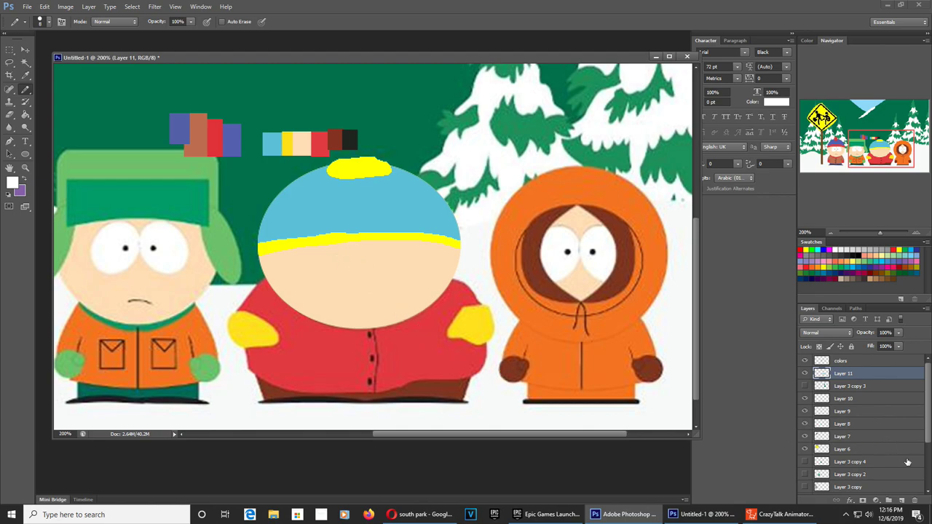
left_click(901, 500)
double_click(866, 375)
left_click_drag(866, 375, 866, 388)
- Lasso the coat's outline around the mittens on Layer 12 and fill it with the sampled coat red
left_click(9, 65)
left_click_drag(455, 282, 479, 293)
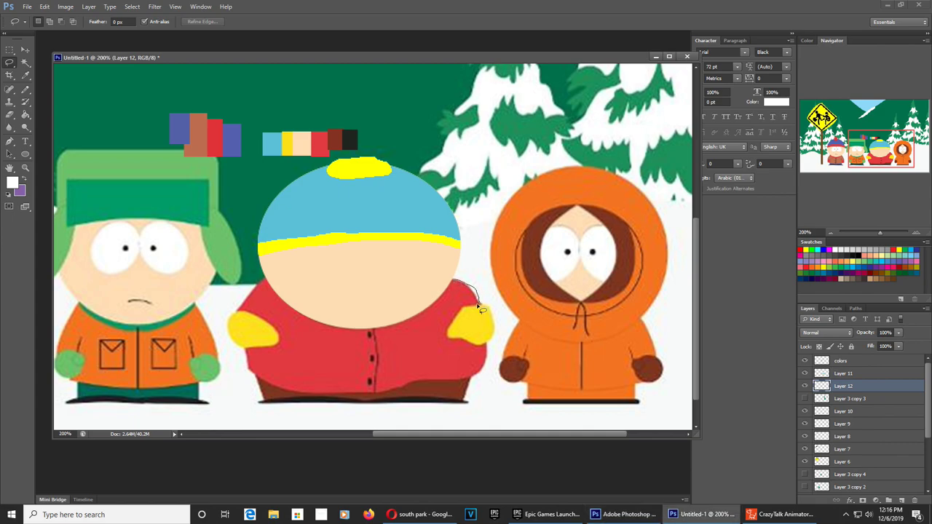
mouse_move(490, 350)
left_mouse_down()
mouse_move(463, 378)
mouse_move(357, 390)
left_mouse_up()
mouse_move(287, 385)
left_mouse_down()
mouse_move(252, 371)
mouse_move(247, 350)
mouse_move(269, 338)
mouse_move(269, 321)
mouse_move(239, 308)
mouse_move(245, 289)
mouse_move(267, 277)
mouse_move(347, 303)
mouse_move(412, 308)
mouse_move(475, 283)
left_mouse_up()
key("i")
left_click(422, 344)
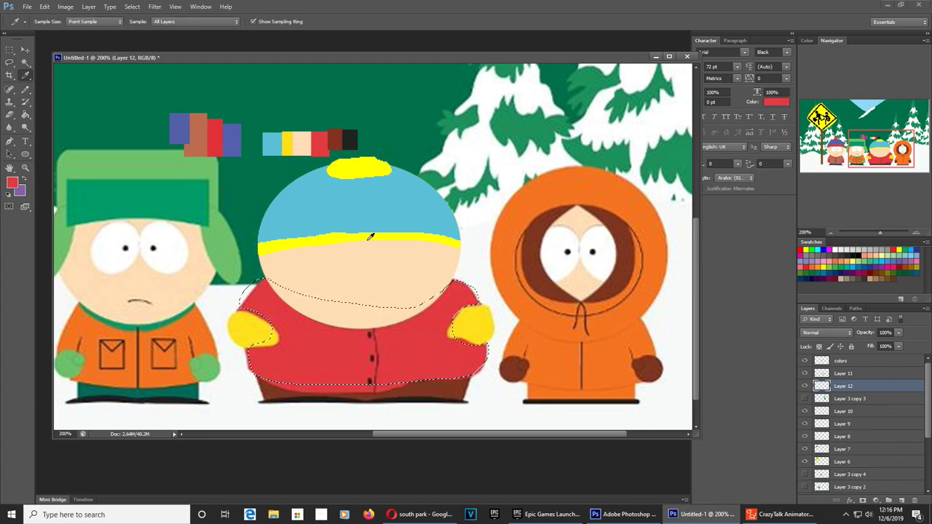
key("shift+BackSpace")
key("Return")
key("ctrl+d")
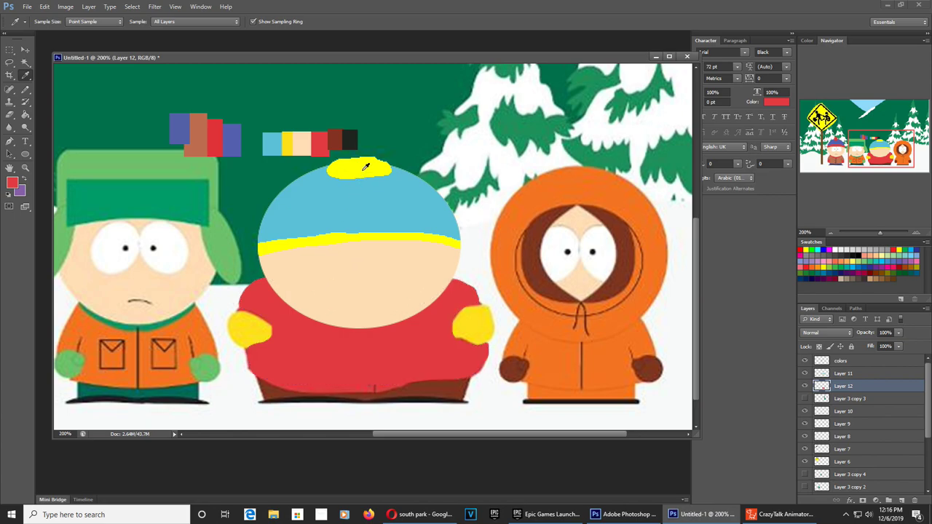
- Outline both mittens on a new layer above the coat and fill them with the pom-pom's yellow
left_click(365, 168)
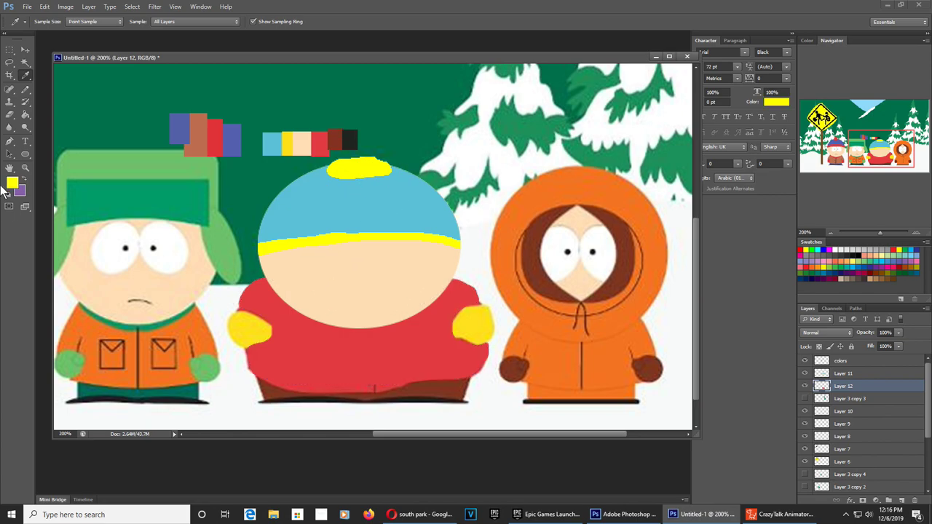
left_click(10, 64)
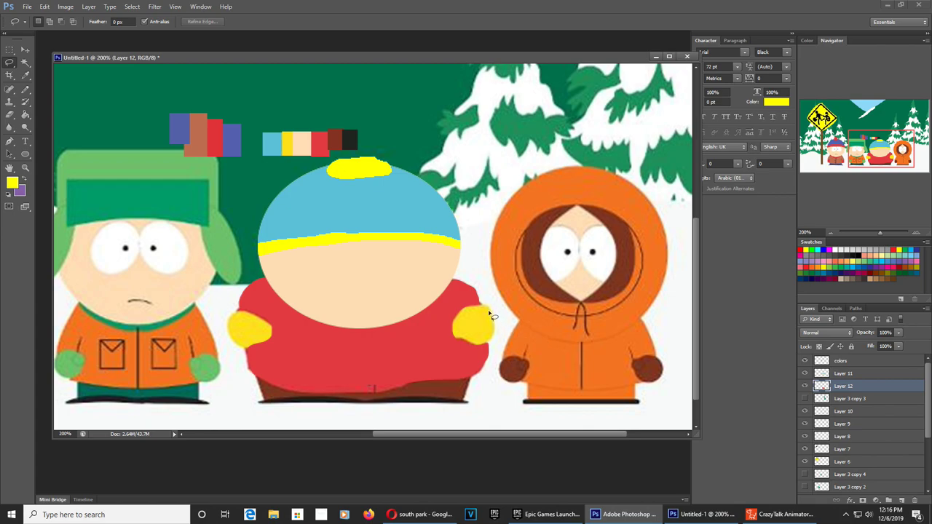
left_click(901, 500)
left_click_drag(462, 318, 489, 307)
mouse_move(495, 340)
left_mouse_down()
mouse_move(459, 346)
mouse_move(453, 319)
left_mouse_up()
mouse_move(268, 328)
left_mouse_down()
mouse_move(230, 313)
mouse_move(228, 331)
mouse_move(243, 349)
mouse_move(268, 351)
mouse_move(268, 320)
left_mouse_up()
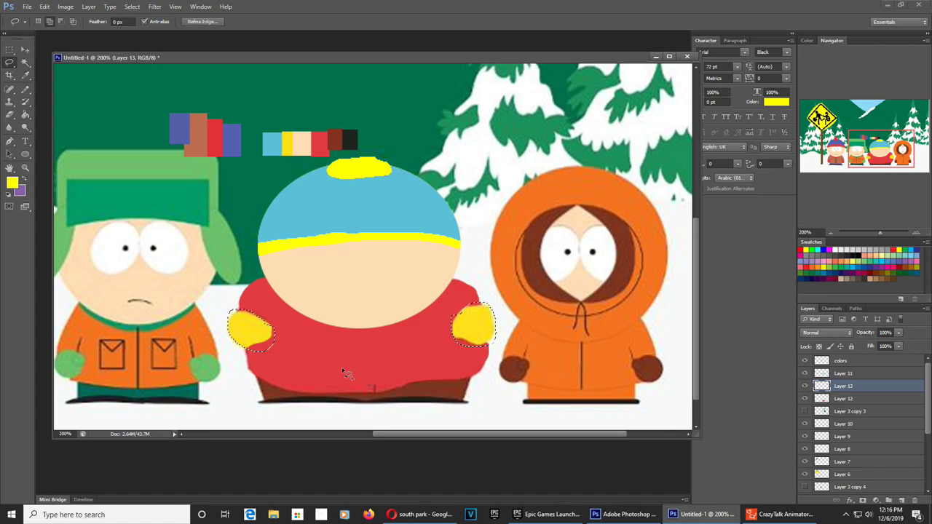
key("shift+F5")
key("Return")
key("ctrl+d")
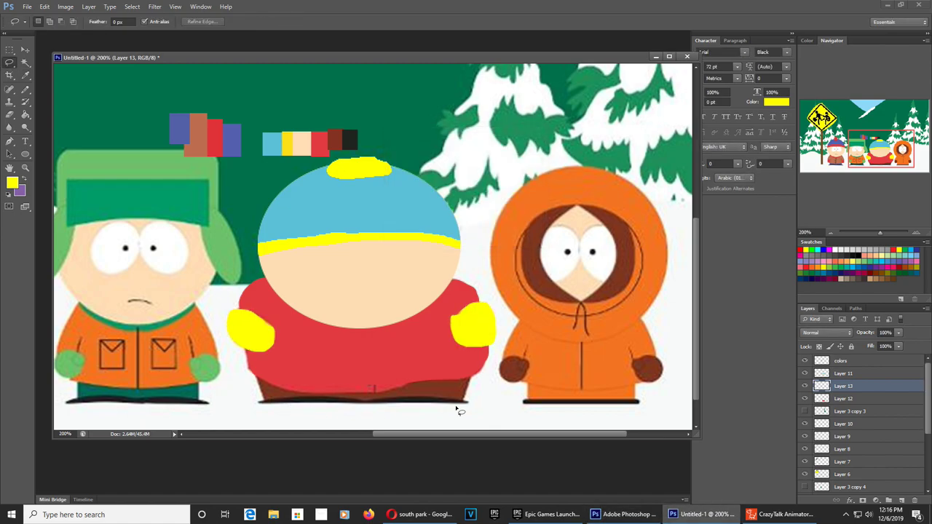
- Add a new layer beneath the coat's Layer 12 and lasso the trouser area below the coat
left_click(889, 500)
left_click_drag(869, 394, 868, 419)
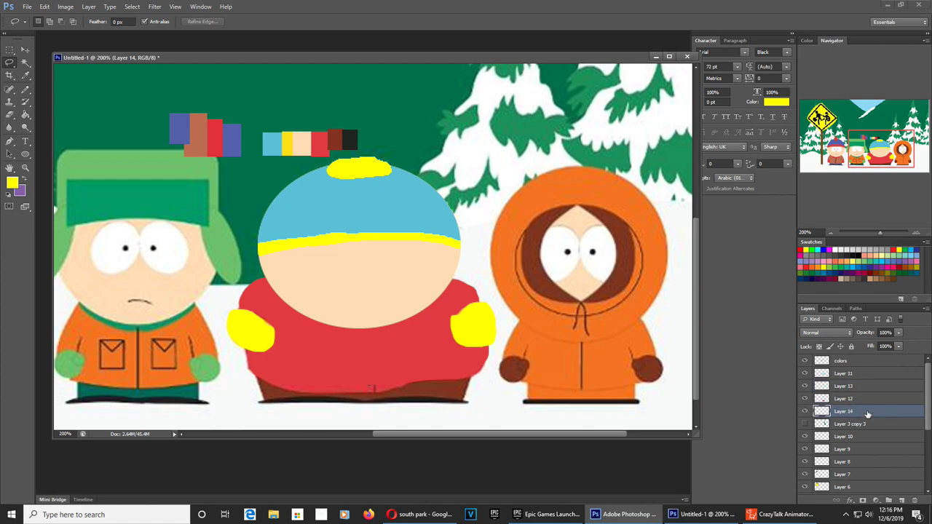
mouse_move(397, 393)
left_mouse_down()
mouse_move(410, 401)
mouse_move(461, 391)
mouse_move(448, 401)
mouse_move(391, 402)
mouse_move(277, 402)
mouse_move(255, 390)
mouse_move(311, 378)
left_mouse_up()
left_click_drag(476, 379, 473, 377)
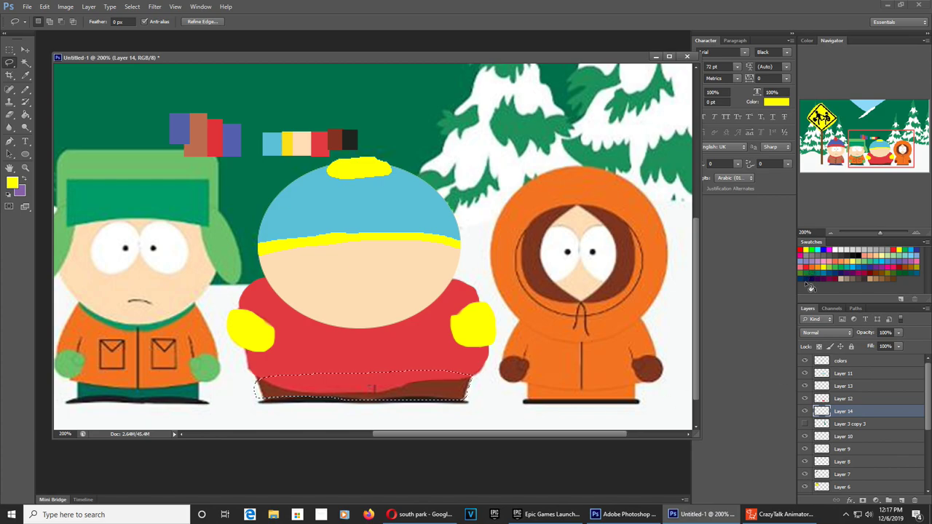
- Choose a dark teal foreground colour and fill the trouser selection with it on Layer 14
key("i")
left_click(412, 368)
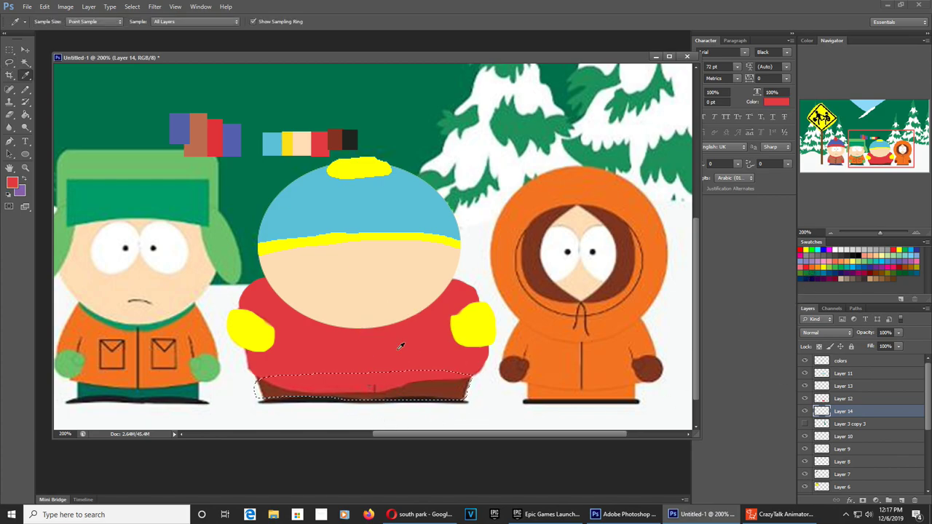
left_click(12, 183)
left_click(473, 197)
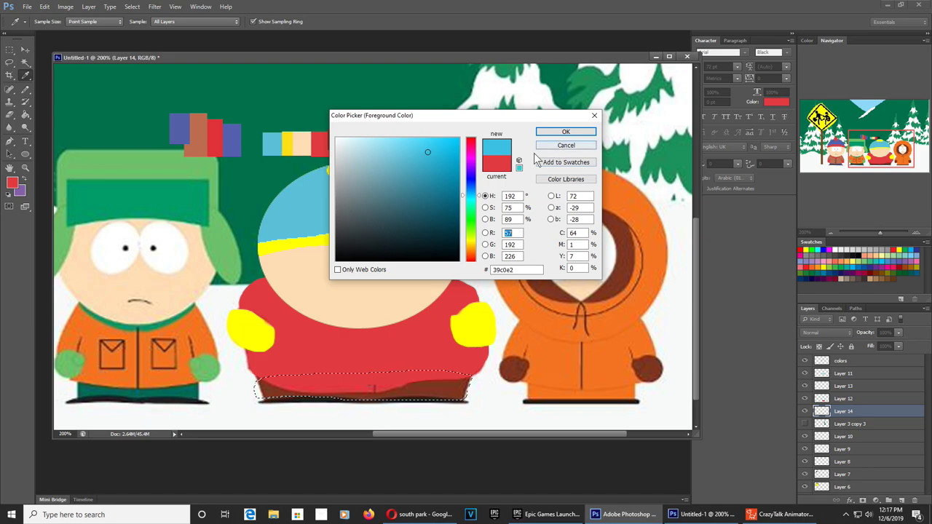
left_click(420, 195)
left_click(564, 132)
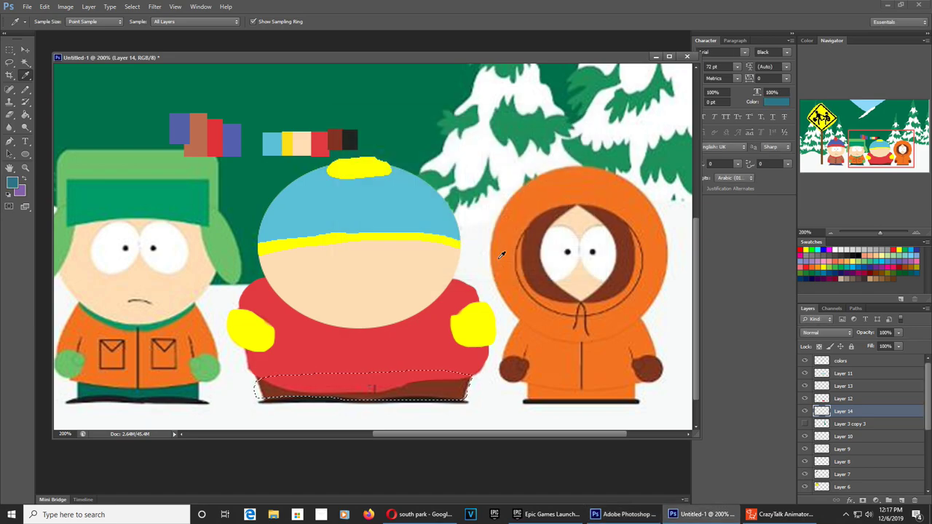
key("alt+BackSpace")
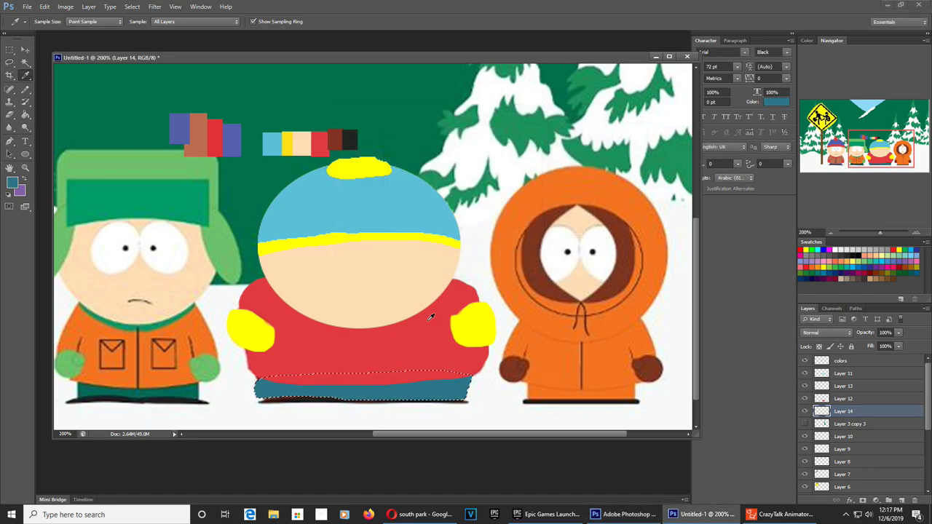
key("ctrl+d")
- Lasso both shoe shapes beneath the trousers and fill them with the dark brown sampled from the orange-hooded boy's shoes
left_click(9, 63)
left_click(262, 404)
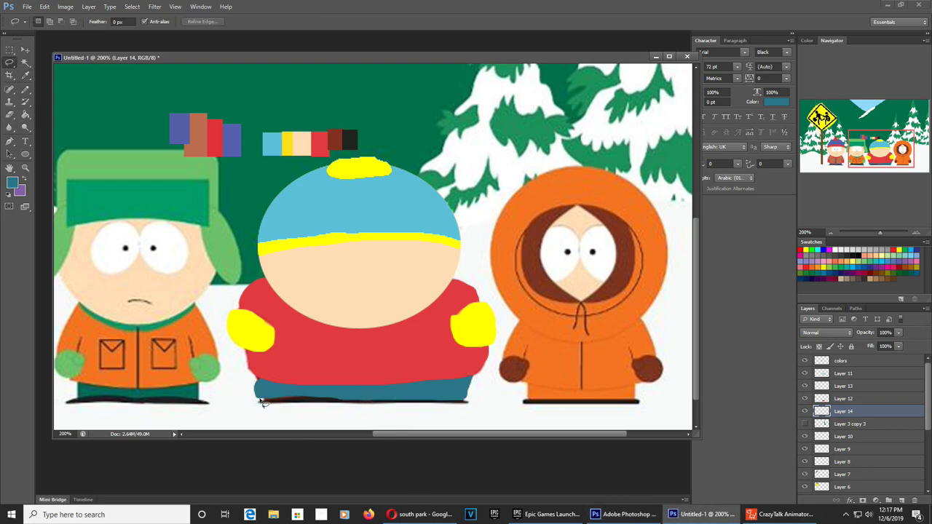
left_click_drag(290, 412, 361, 401)
key("i")
left_click(552, 400)
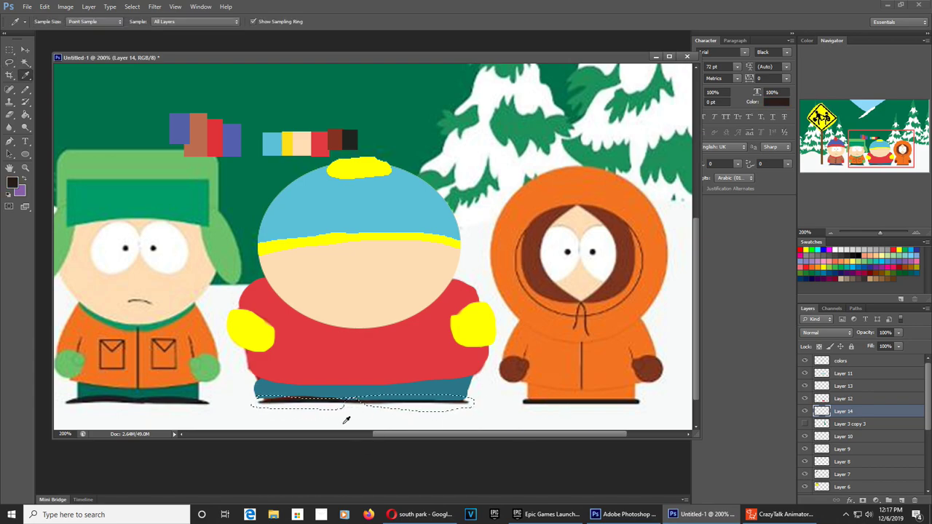
key("alt+BackSpace")
key("ctrl+d")
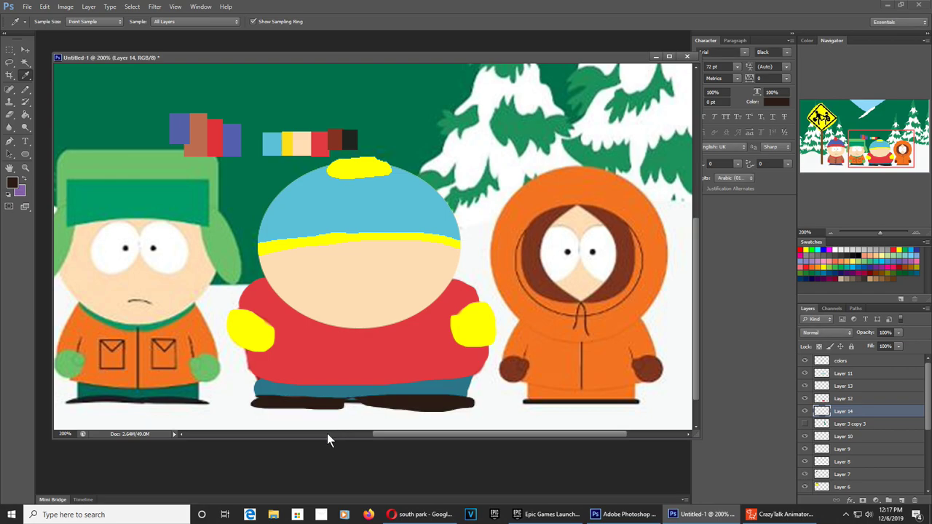
- Undo the dark brown shoe fill and fill both shoes with a near-black swatch colour instead
key("ctrl+z")
left_click(859, 249)
key("shift+BackSpace")
key("Return")
key("ctrl+d")
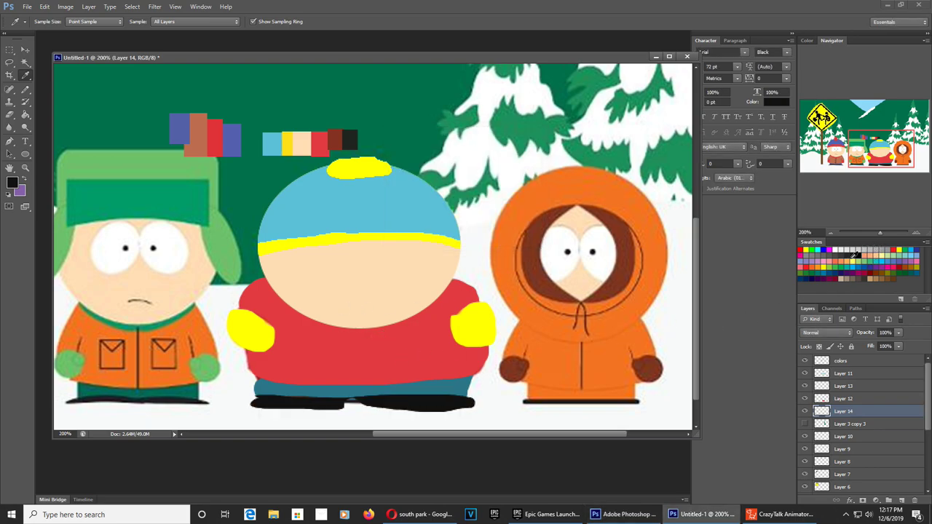
- Draw the coat's centre seam and two short pocket lines in black on Layer 12 with a thinner Pencil
left_click(805, 398)
left_click(805, 398)
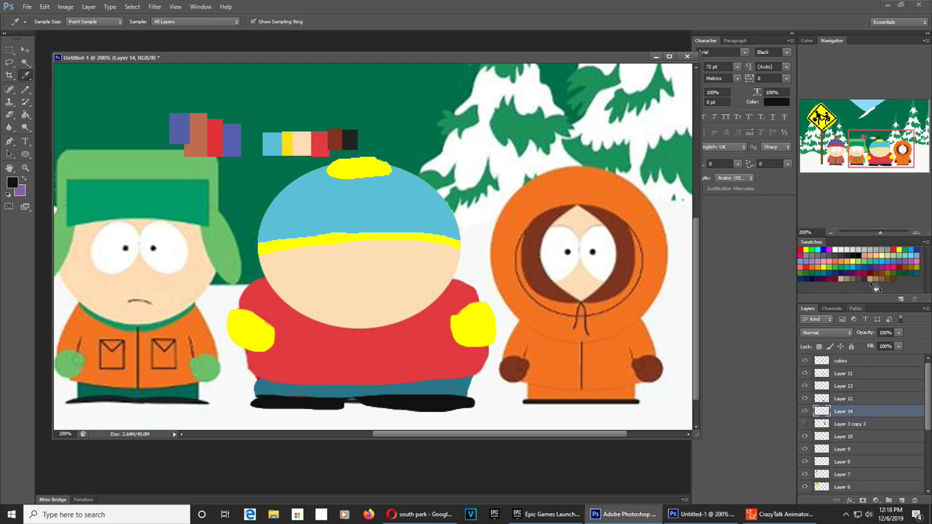
key("b")
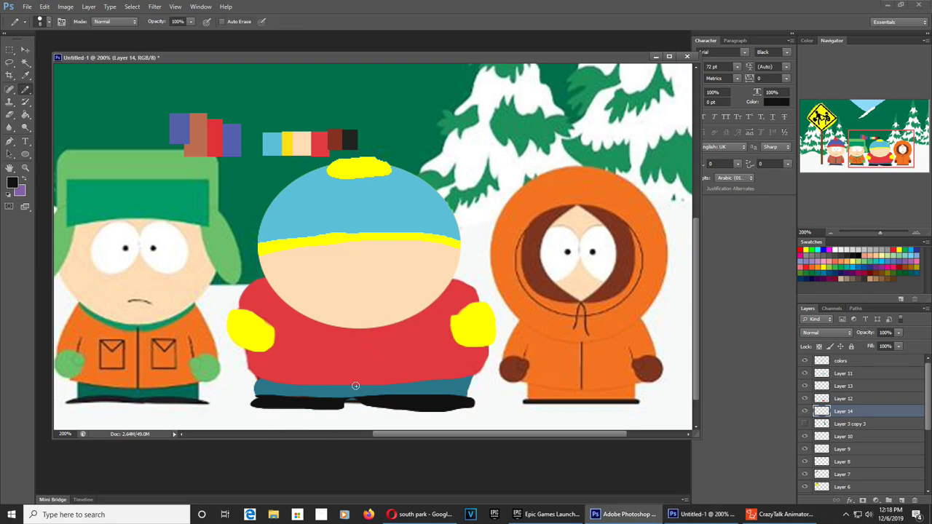
key("alt+]")
left_click_drag(362, 385, 369, 353)
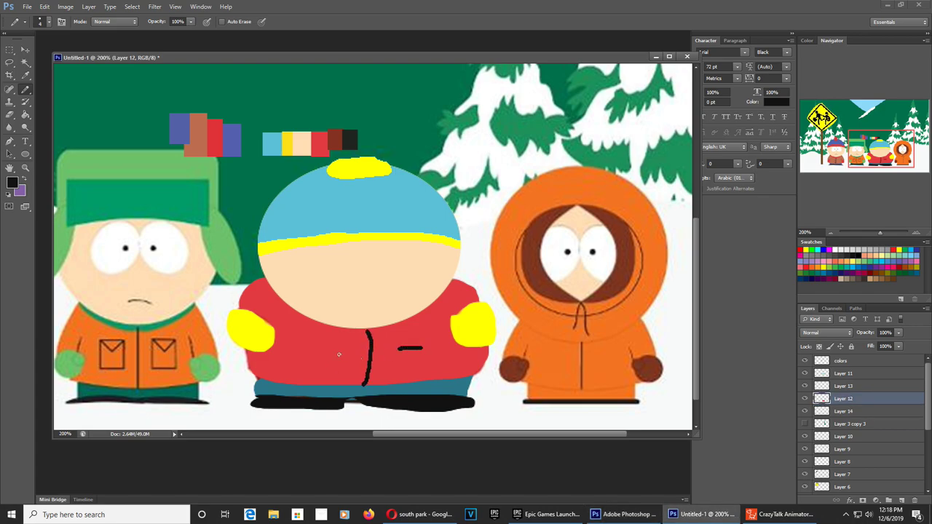
left_click_drag(388, 303, 417, 264)
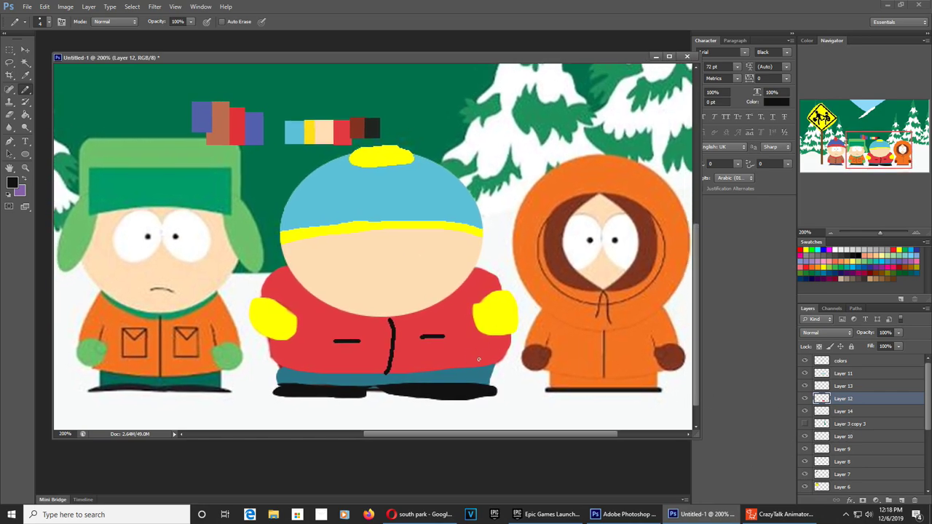
- Merge Layer 14 through the colors layer into one and shift the merged figure slightly to the right of the original
left_click(850, 412)
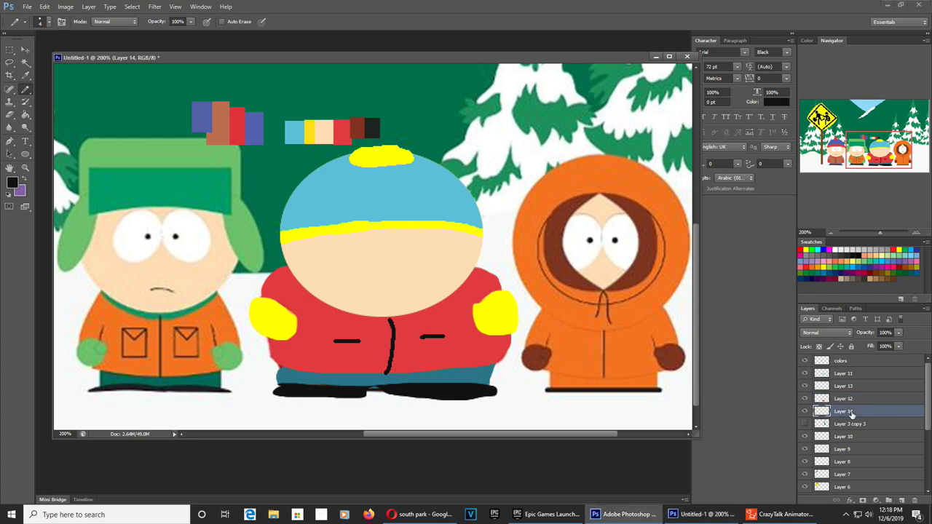
left_click(843, 361, "shift")
key("ctrl+e")
key("v")
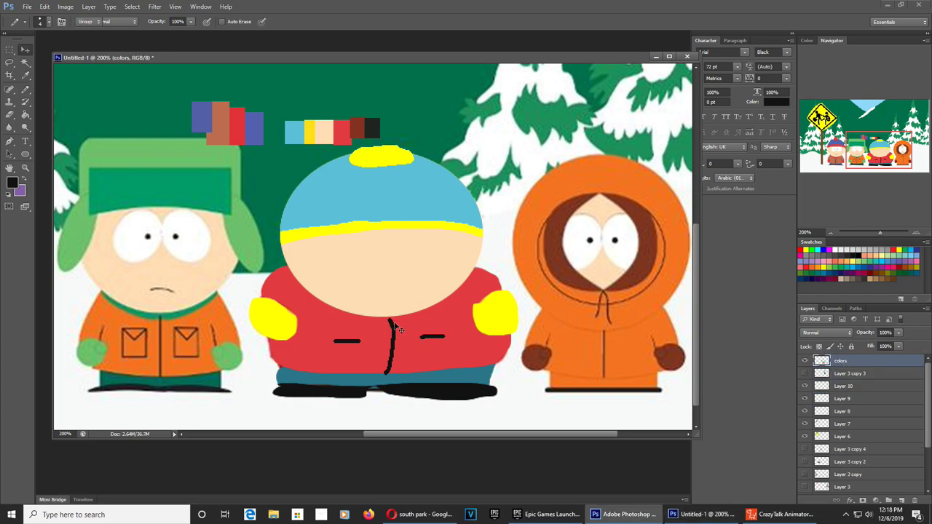
right_click(372, 281)
left_click(385, 285)
left_click_drag(382, 286, 402, 286)
- Lasso the colour sample blocks above the blue-hatted boy's head and delete them from the colors layer
left_click(9, 62)
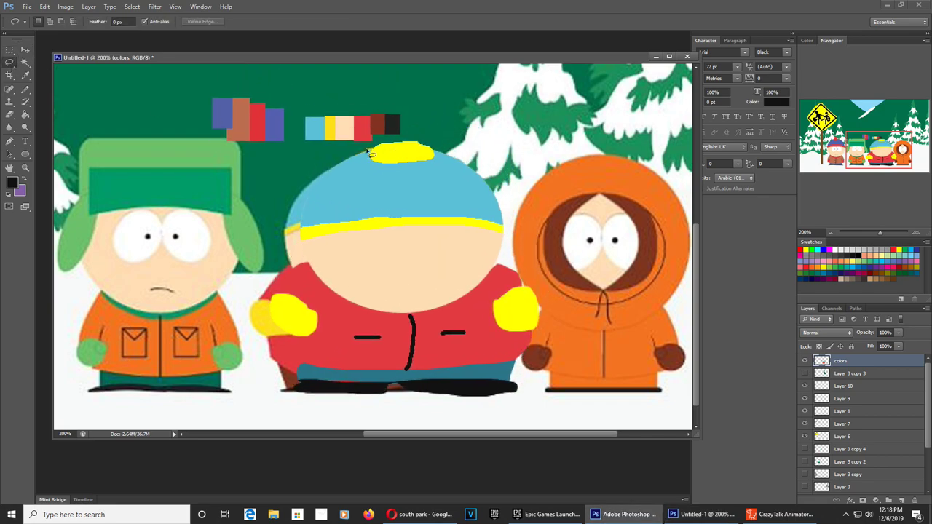
mouse_move(356, 149)
left_mouse_down()
mouse_move(425, 126)
mouse_move(336, 94)
mouse_move(183, 91)
mouse_move(192, 149)
mouse_move(265, 166)
mouse_move(324, 164)
left_mouse_up()
key("Delete")
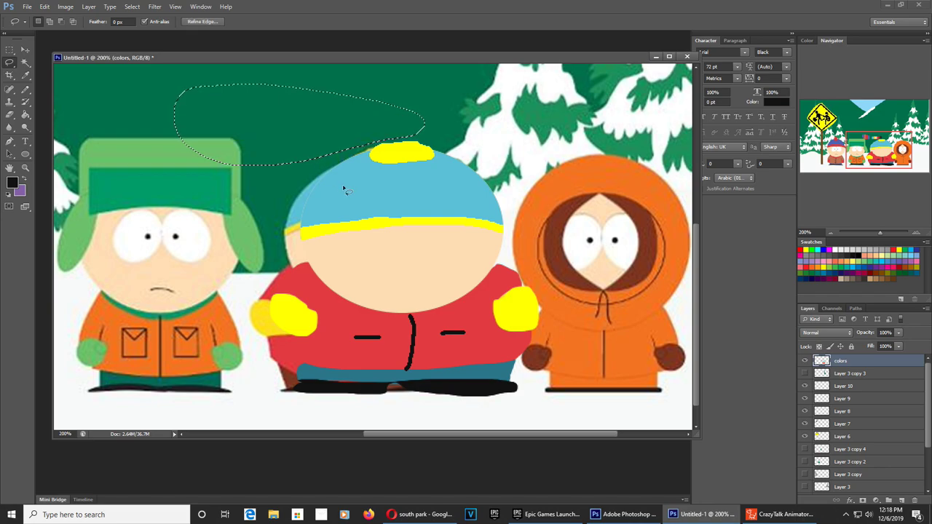
key("ctrl+d")
- Move the redrawn blue-hatted boy off the original and over the orange-hooded boy
key("v")
left_click_drag(408, 268, 528, 206)
left_click_drag(285, 327, 404, 316)
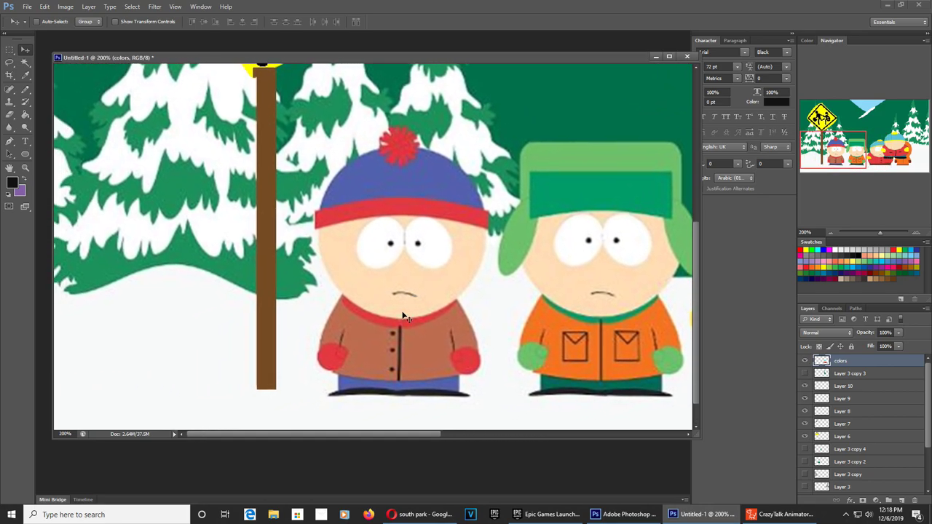
- Draw a head ellipse on a new layer in the blue-hatted boy's sampled skin tone and move it left of the original figure
key("i")
left_click(450, 280)
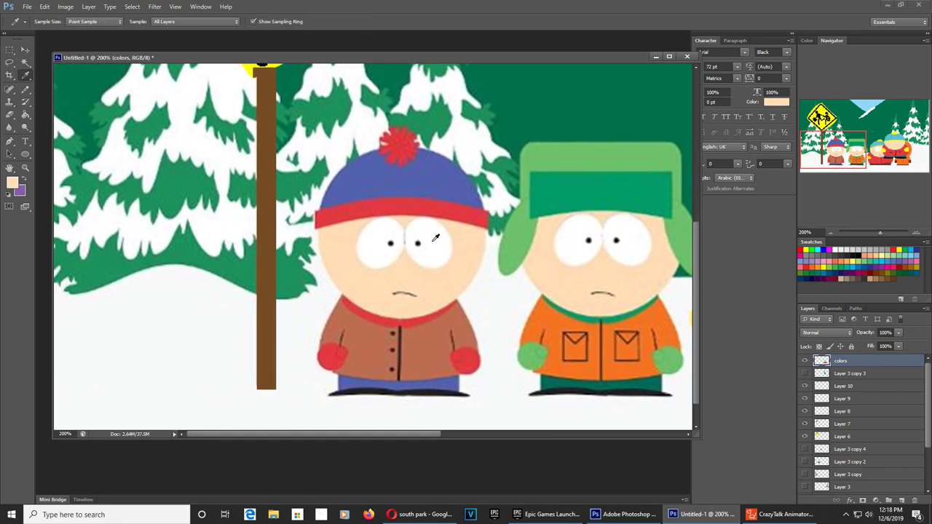
left_click(9, 63)
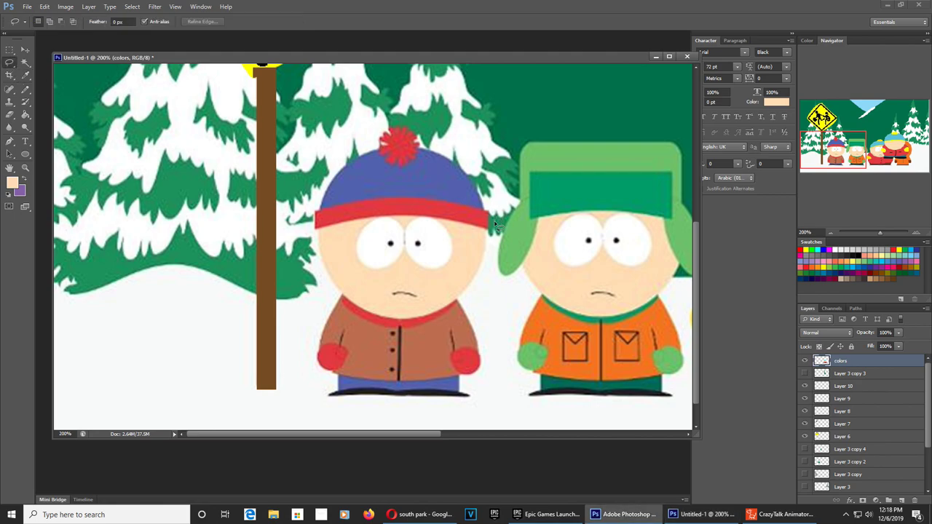
left_click(901, 501)
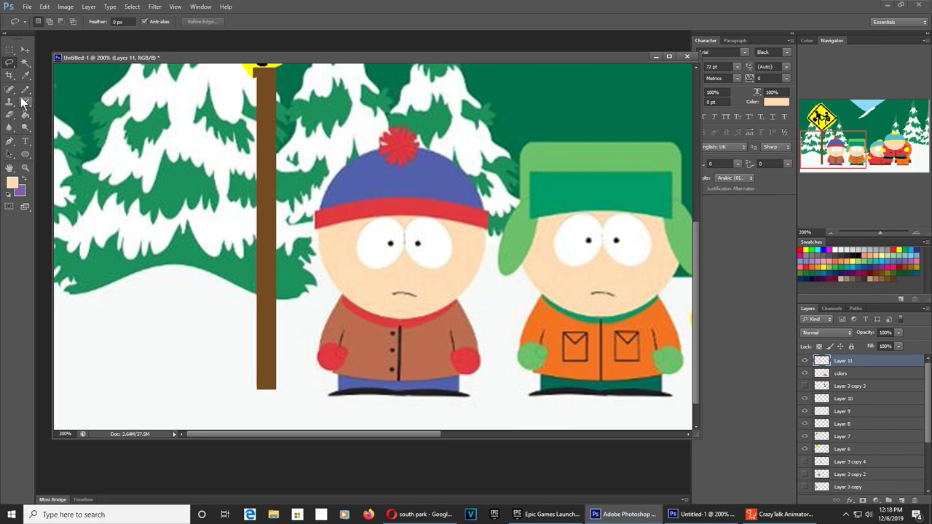
left_click(24, 155)
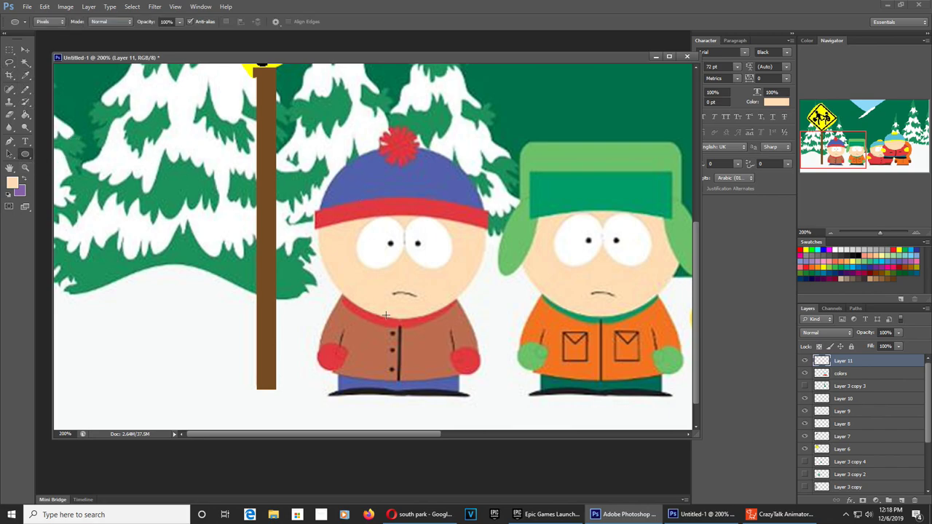
left_click_drag(326, 124, 489, 318)
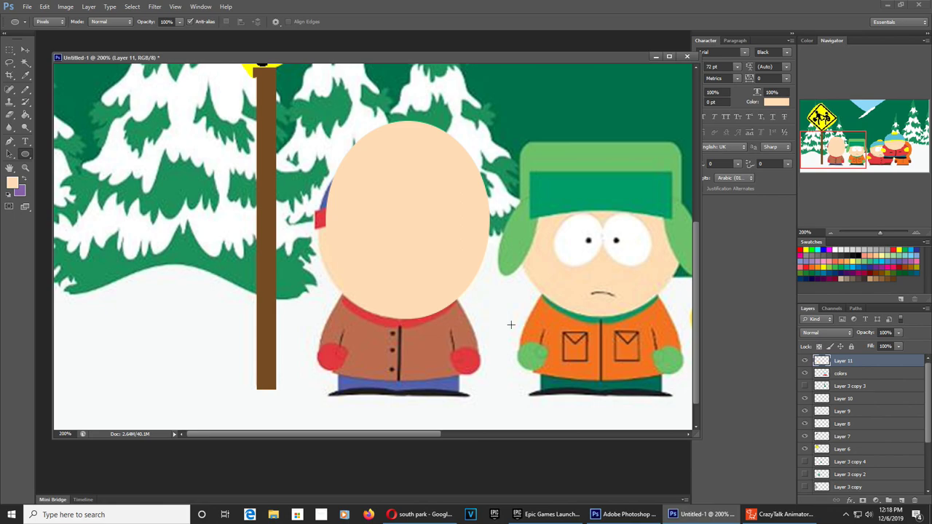
key("v")
left_click_drag(432, 243, 260, 258)
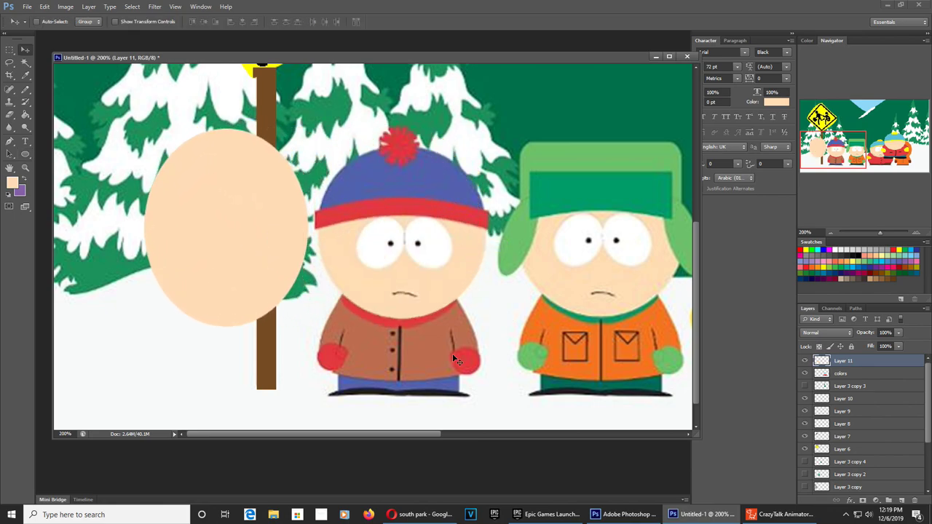
- Within the head's outline, draw two curved red Pencil lines for the hat band and fill the gap between them
left_click(821, 363, "ctrl")
key("i")
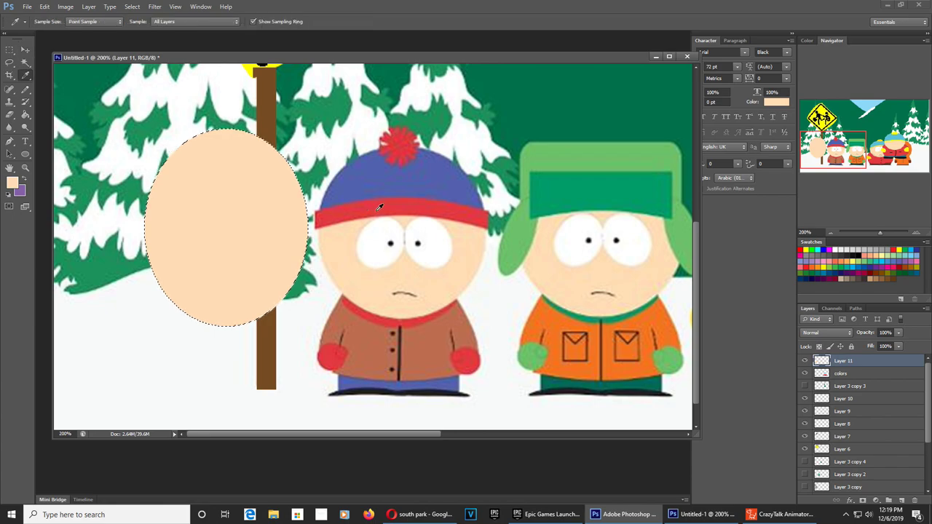
left_click(378, 208)
left_click(26, 89)
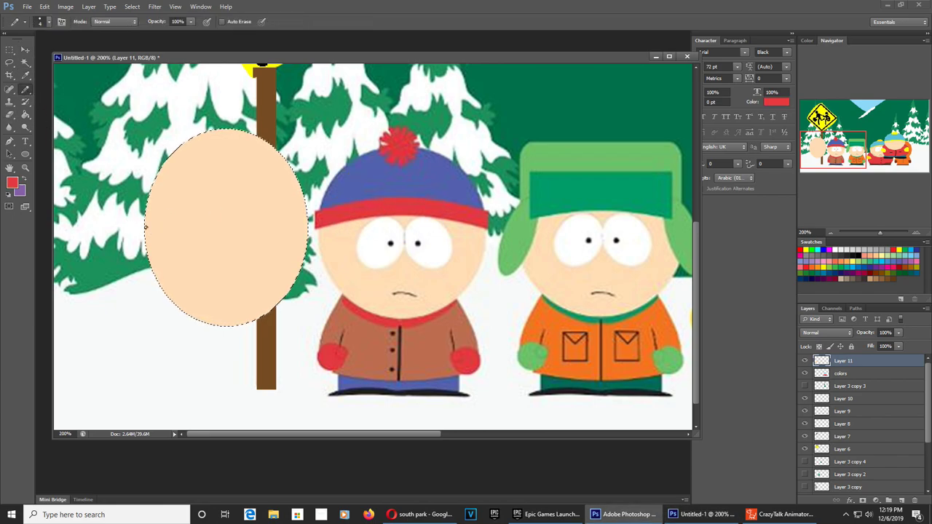
mouse_move(144, 226)
left_mouse_down()
mouse_move(220, 203)
mouse_move(292, 206)
mouse_move(320, 224)
mouse_move(291, 193)
mouse_move(220, 190)
left_mouse_up()
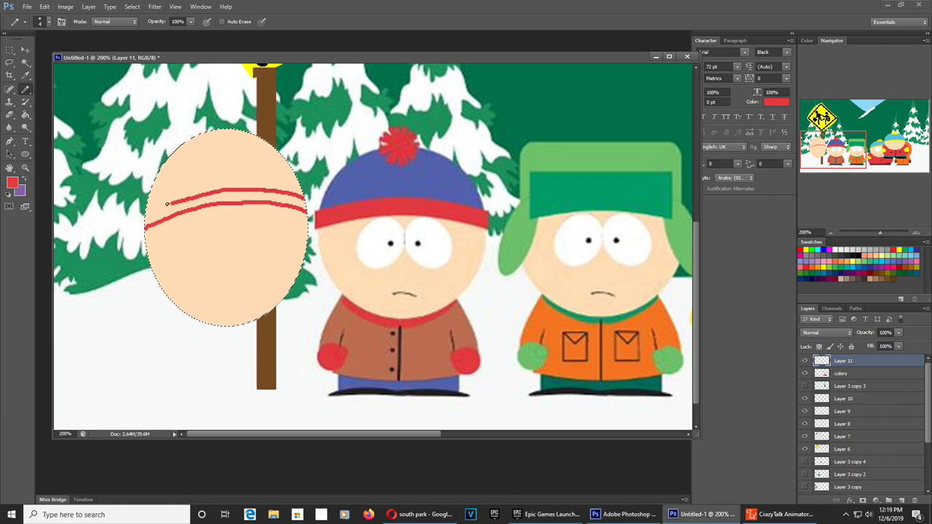
key("g")
left_click(233, 203)
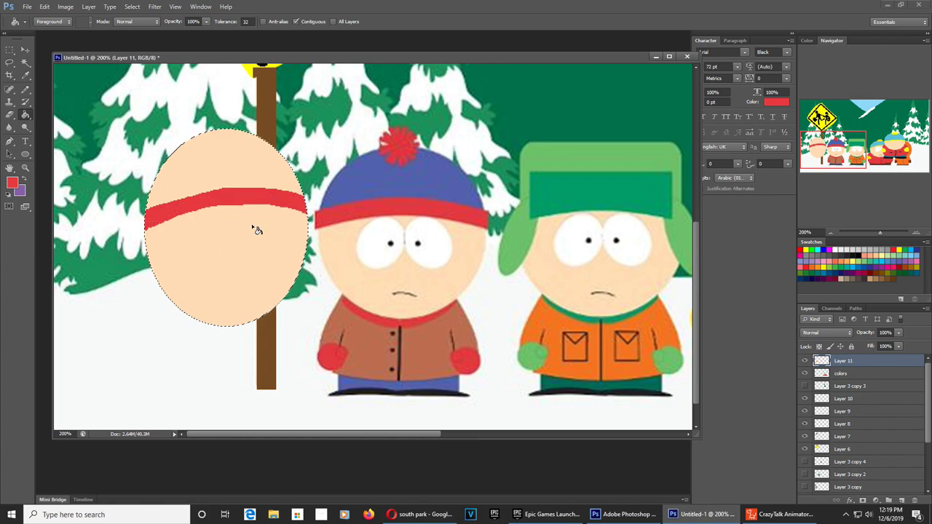
- Fill the top of the head above the band with the original hat's blue and clear the selection
key("i")
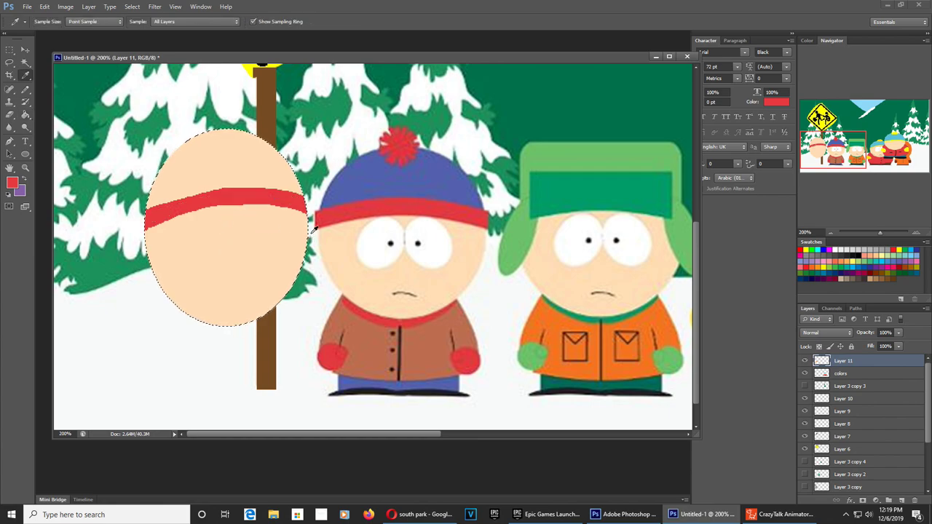
left_click(381, 184)
key("g")
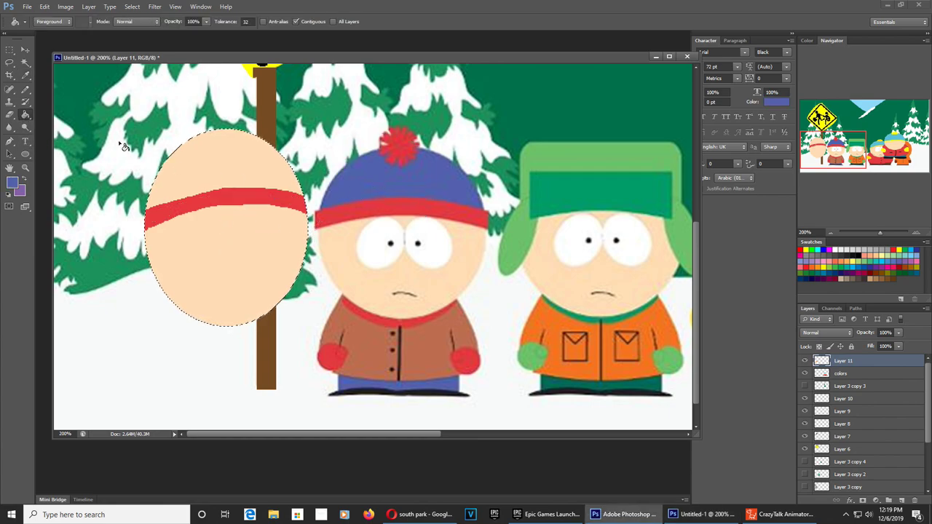
left_click(212, 161)
key("i")
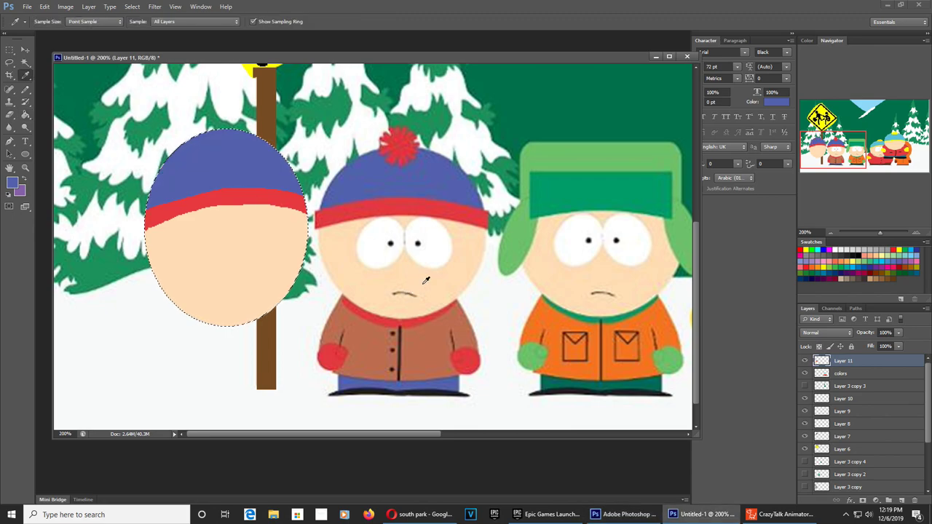
key("ctrl+d")
- Draw a starburst pom-pom on top of the hat with the Pencil in the original pom-pom's red
left_click(401, 145)
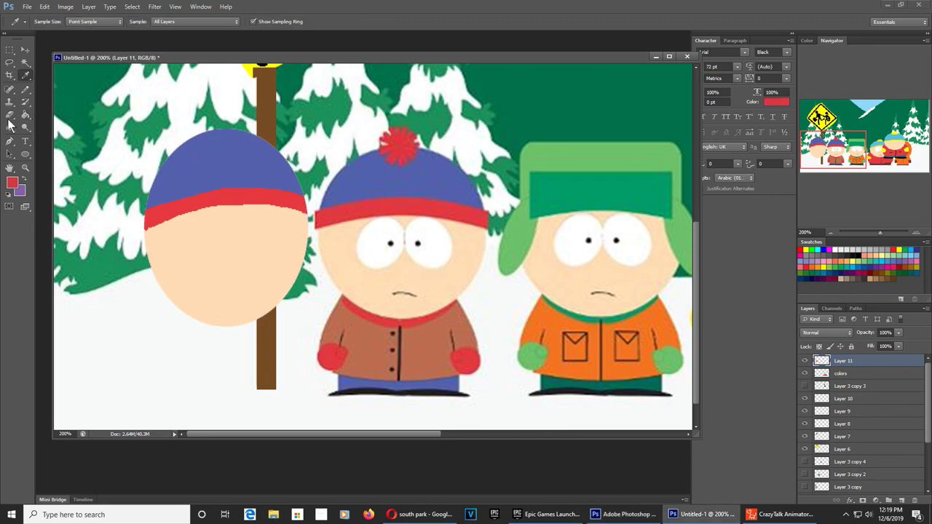
left_click(23, 88)
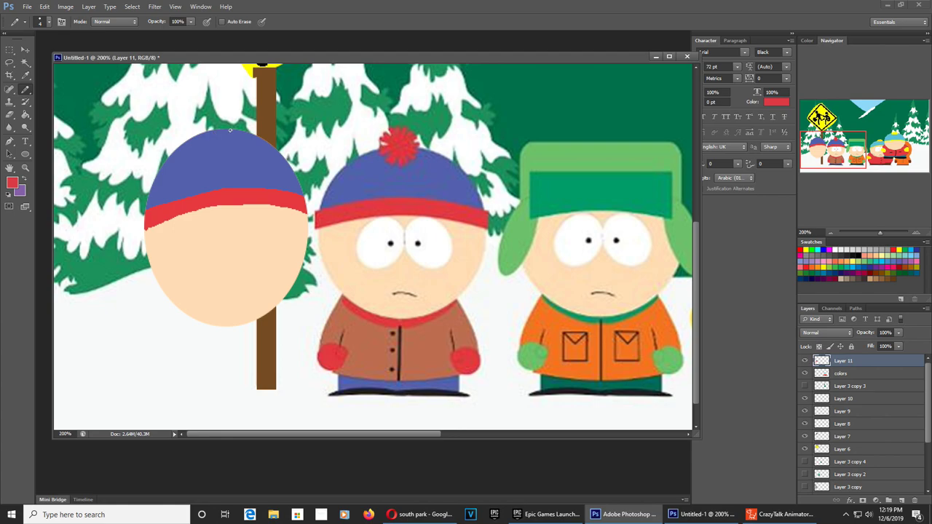
left_click_drag(234, 117, 219, 134)
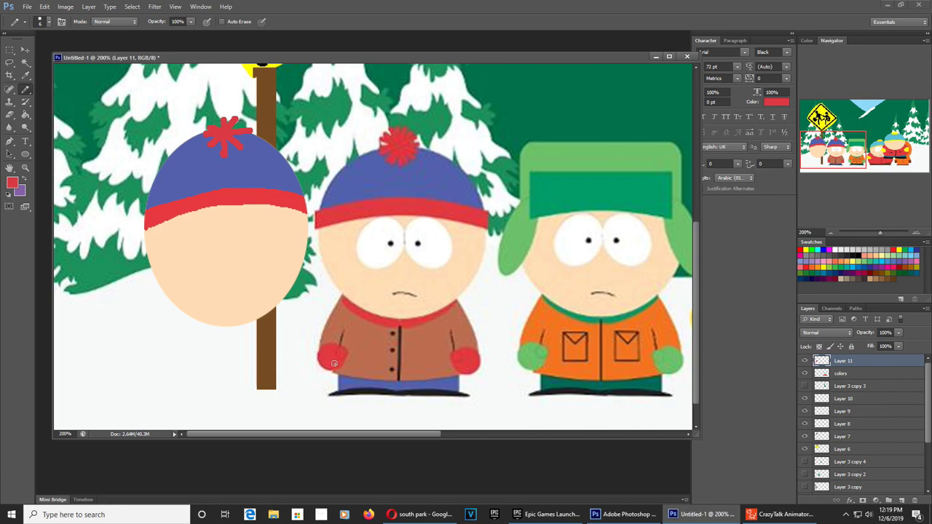
- Add Layer 12 beneath Layer 11, lasso a coat shape under the head and fill it with the original coat's brown
key("i")
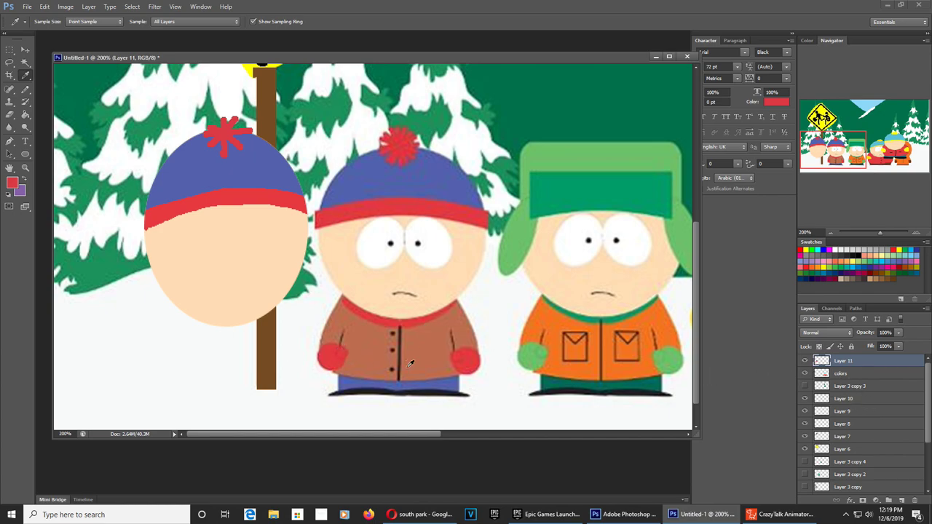
left_click(429, 337)
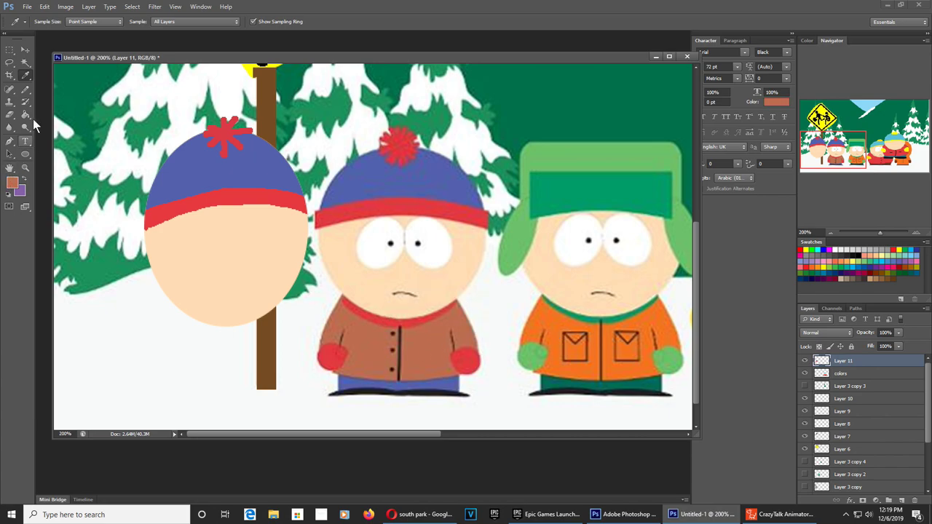
left_click(9, 63)
left_click(900, 500)
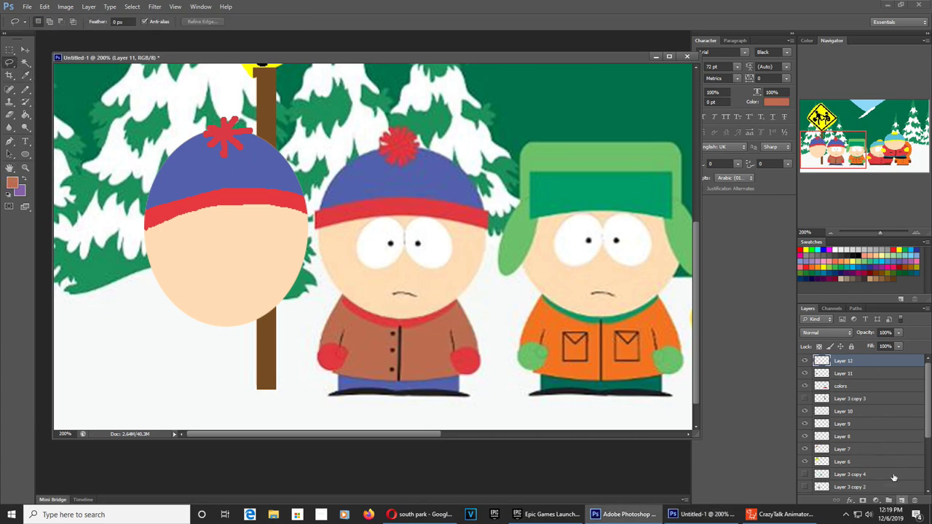
left_click_drag(856, 373, 856, 378)
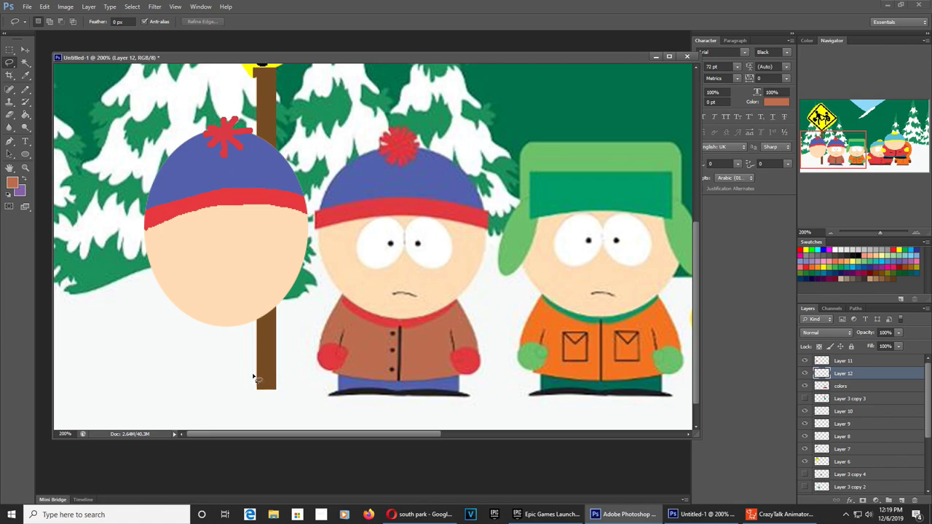
mouse_move(188, 319)
left_mouse_down()
mouse_move(176, 373)
mouse_move(287, 378)
mouse_move(278, 314)
mouse_move(239, 304)
mouse_move(188, 319)
left_mouse_up()
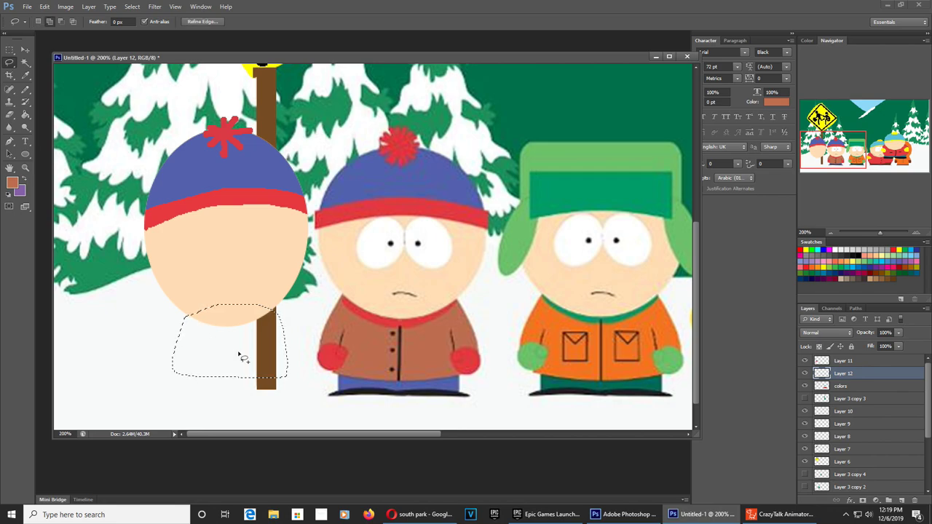
key("shift+F5")
key("Return")
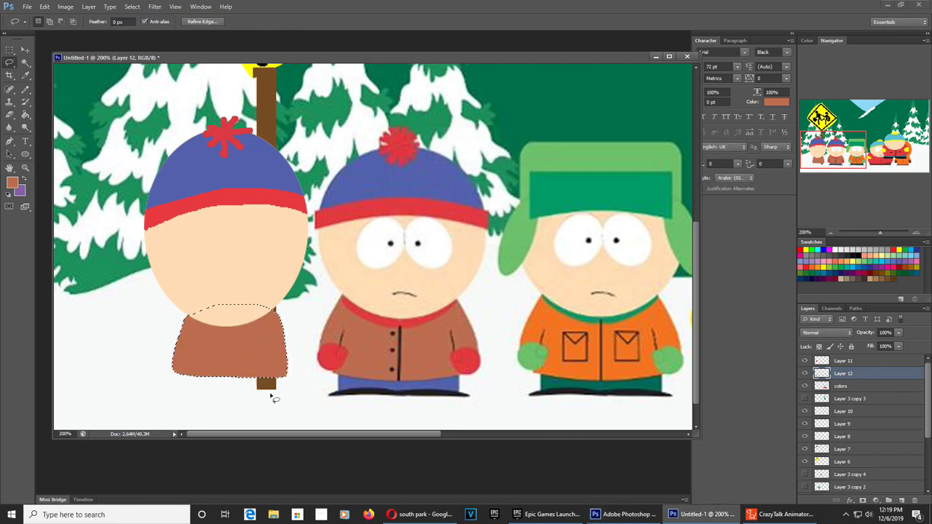
- Draw a red ellipse mitten at each lower side of the coat on Layer 12, using the original mitten colour
left_click(329, 361)
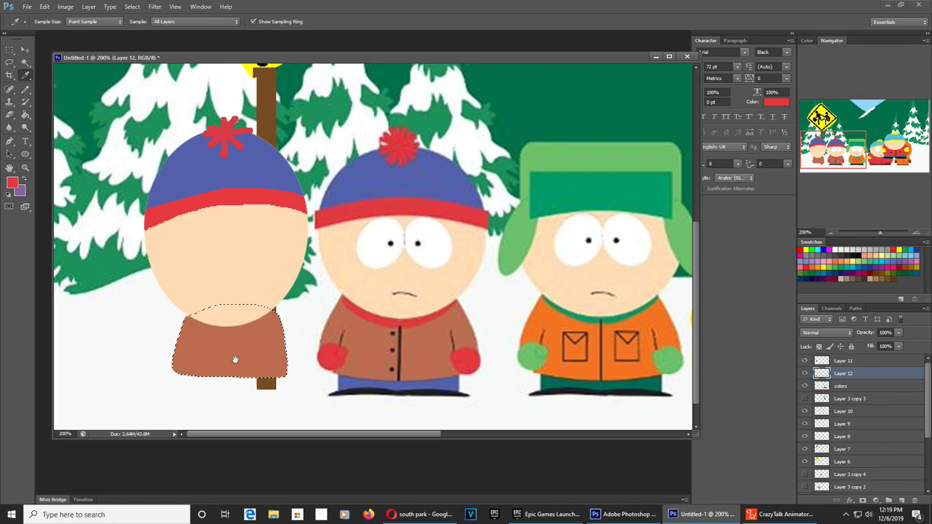
scroll(237, 358, "down", 2)
key("u")
key("ctrl+d")
left_click_drag(156, 315, 187, 349)
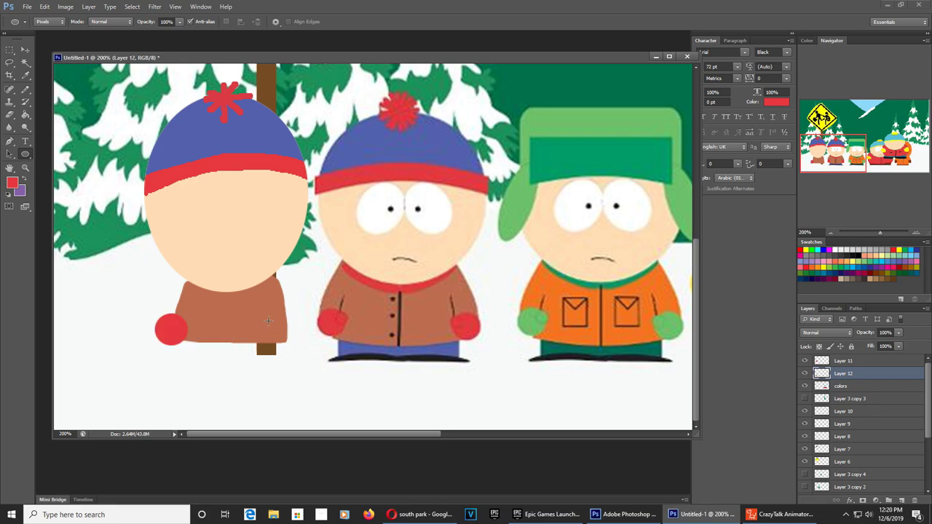
left_click_drag(276, 315, 305, 349)
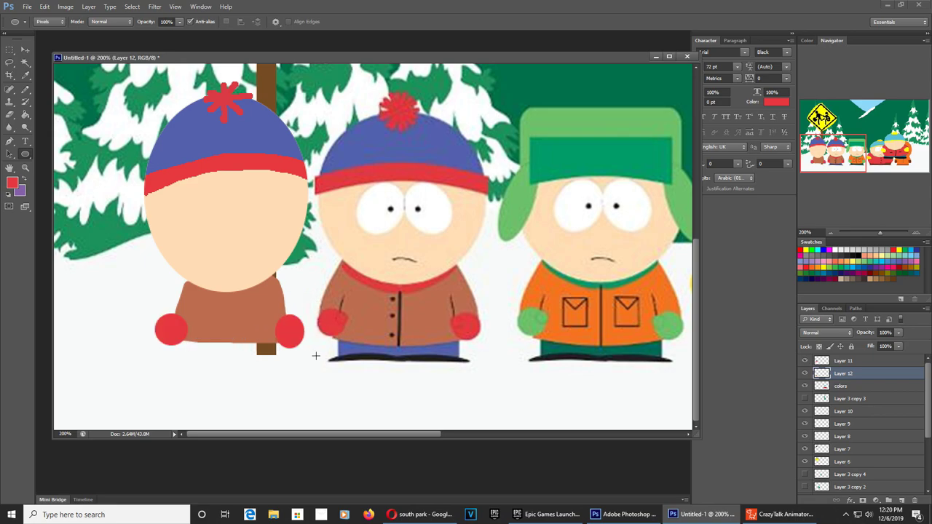
- Lasso a trouser shape with a centre notch below the coat and fill it with the original trousers' blue
key("i")
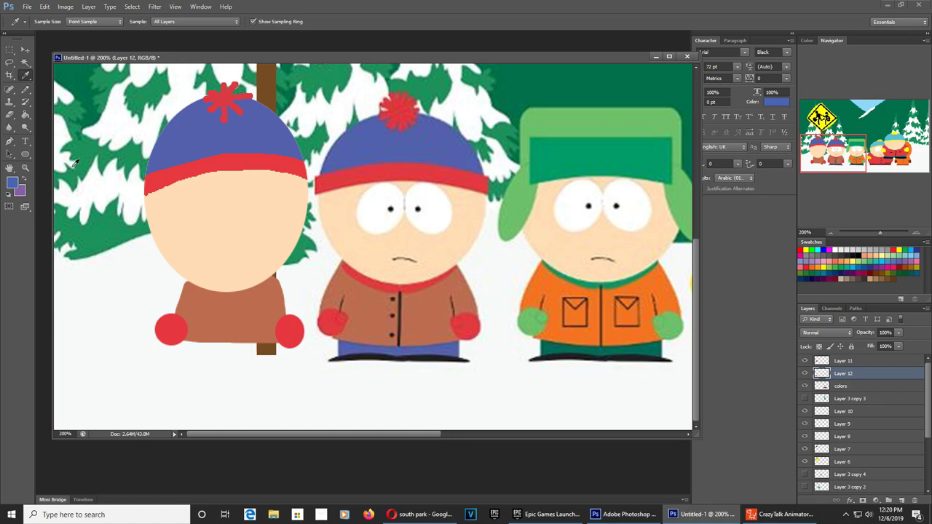
left_click(9, 62)
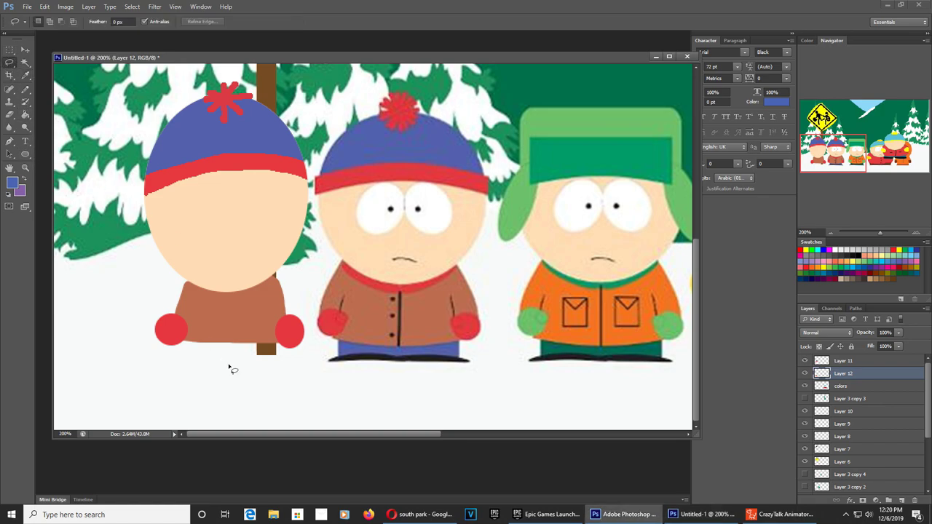
mouse_move(182, 341)
left_mouse_down()
mouse_move(188, 366)
mouse_move(222, 364)
mouse_move(230, 351)
mouse_move(237, 362)
mouse_move(281, 363)
mouse_move(279, 339)
mouse_move(183, 341)
left_mouse_up()
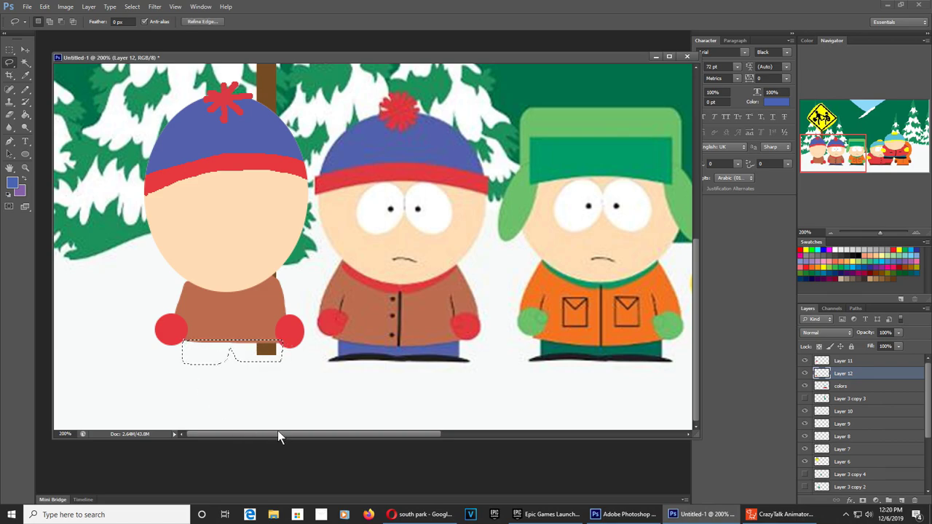
key("i")
left_click(350, 348)
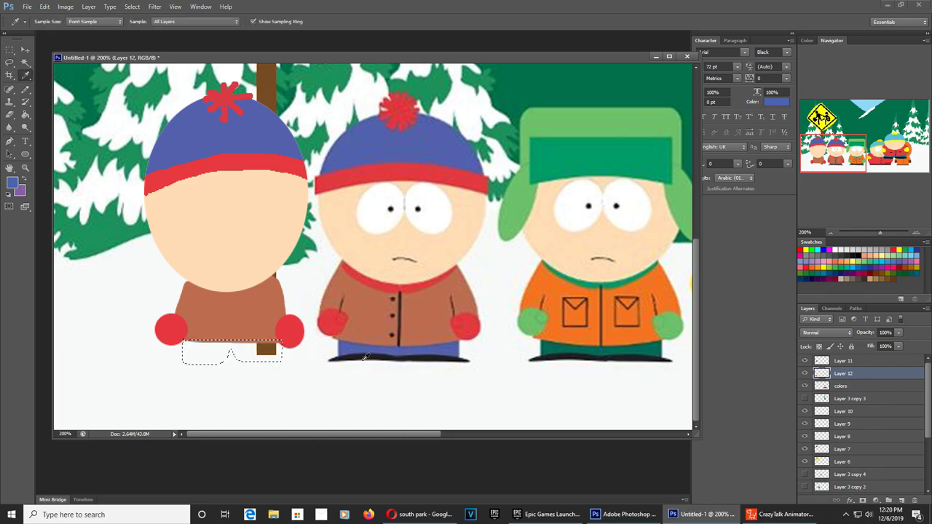
key("alt+BackSpace")
key("ctrl+d")
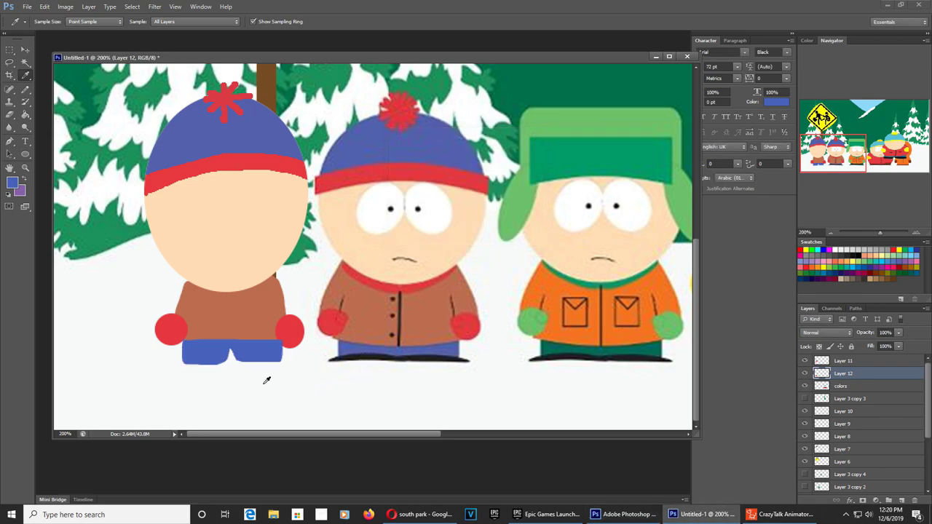
- Lasso two shoe shapes under the trouser legs, fill them with the sampled shoe black and clear the selection
left_click(367, 359)
key("l")
mouse_move(238, 364)
left_mouse_down()
mouse_move(245, 374)
mouse_move(300, 372)
mouse_move(244, 364)
mouse_move(246, 383)
left_mouse_up()
mouse_move(265, 394)
left_mouse_down()
mouse_move(259, 379)
mouse_move(216, 377)
left_mouse_up()
key("shift+F5")
key("Return")
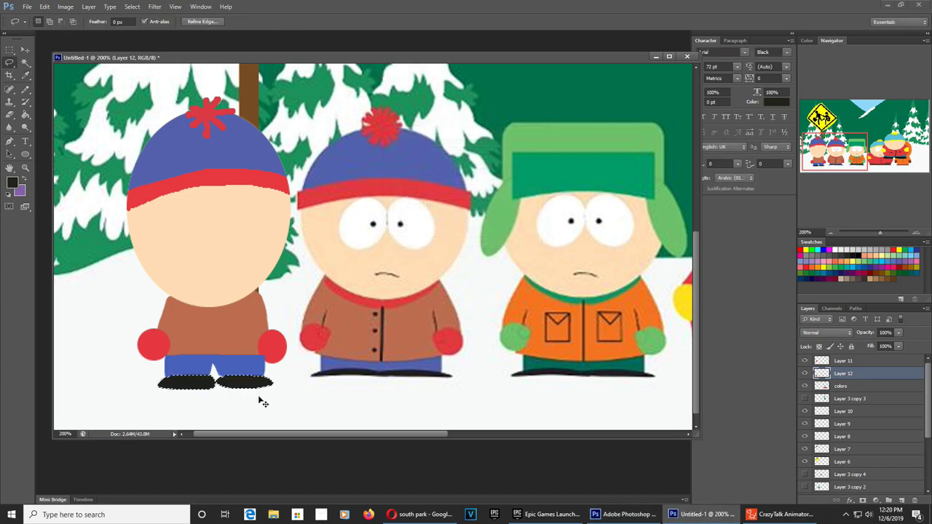
key("ctrl+d")
- Select the head's layer and shift the head slightly right and down over the coat
scroll(437, 349, "up", 1)
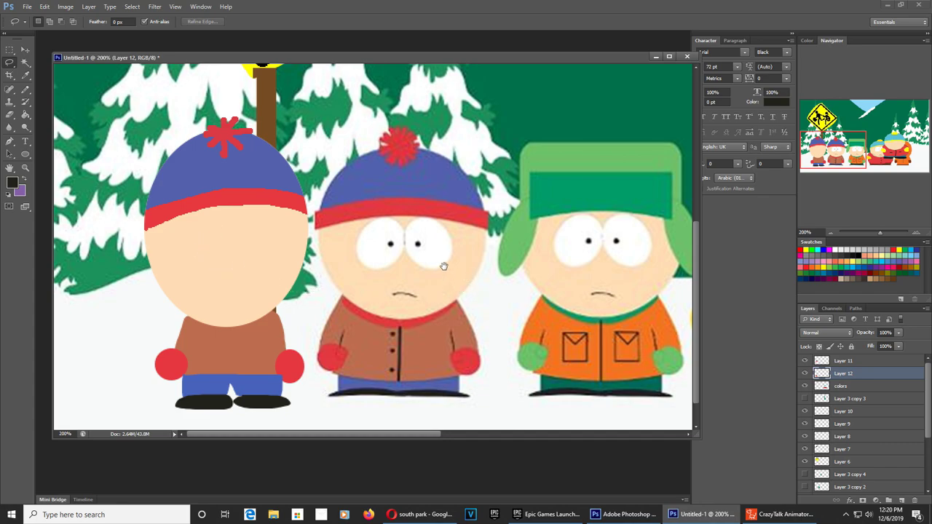
key("v")
right_click(218, 260)
left_click(236, 265)
mouse_move(236, 265)
left_mouse_down()
mouse_move(252, 234)
mouse_move(243, 275)
left_mouse_up()
- Lasso a curved collar band under the chin on Layer 12 and fill it with red sampled from the original coat collar
key("i")
left_click(382, 313)
left_click(9, 63)
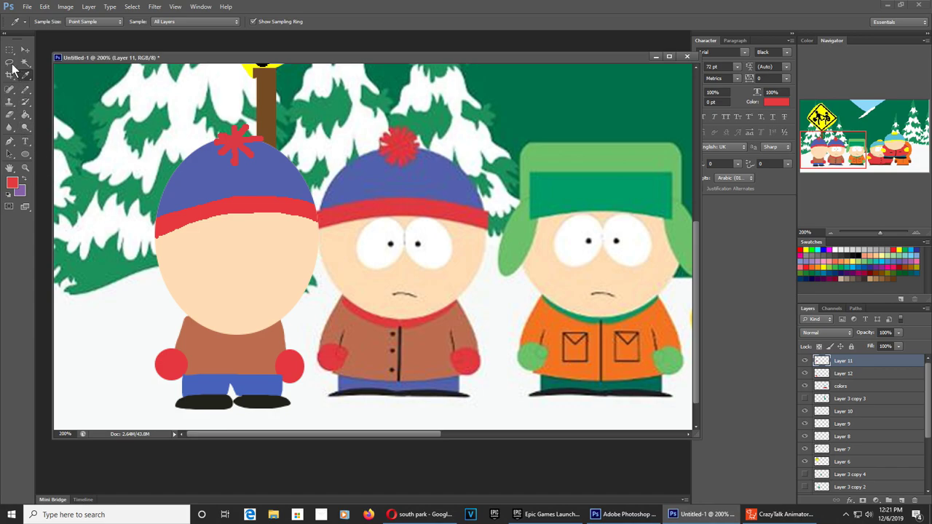
left_click(842, 374)
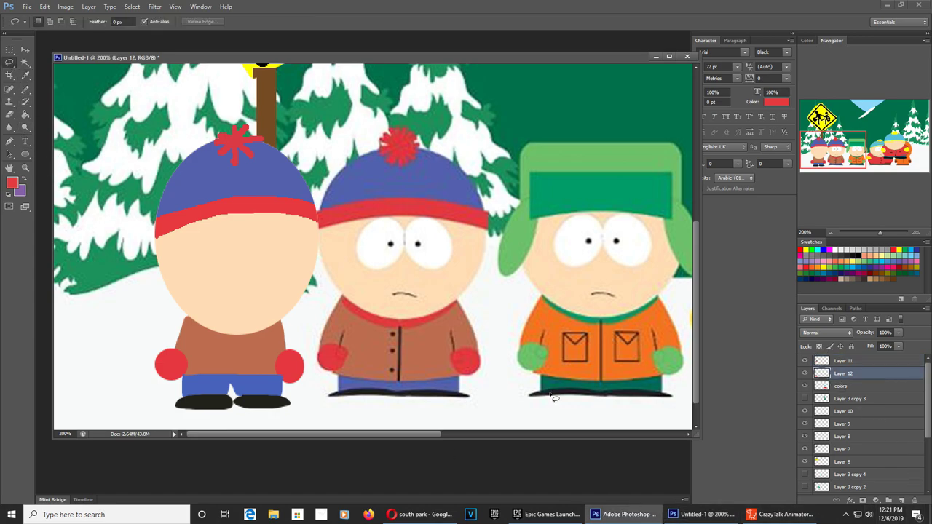
mouse_move(183, 318)
left_mouse_down()
mouse_move(203, 333)
mouse_move(246, 340)
mouse_move(283, 319)
mouse_move(188, 316)
left_mouse_up()
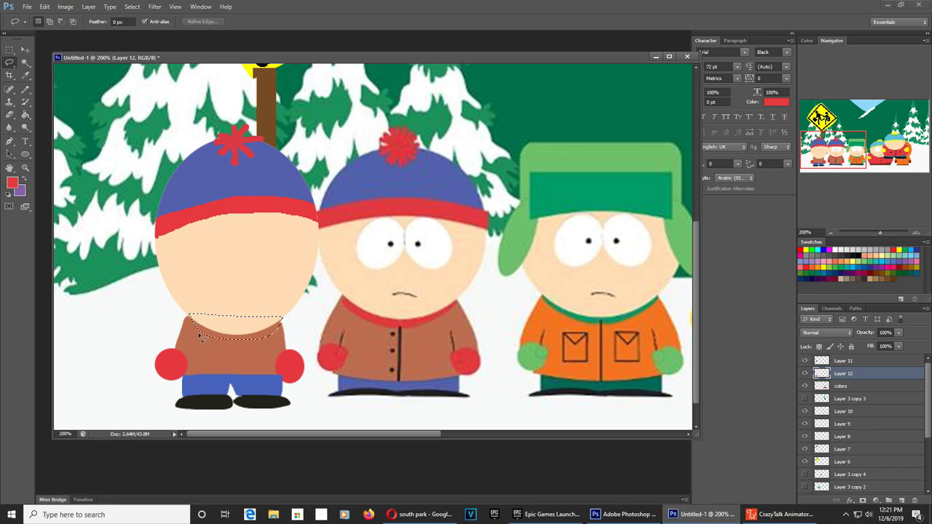
key("shift+F5")
key("Return")
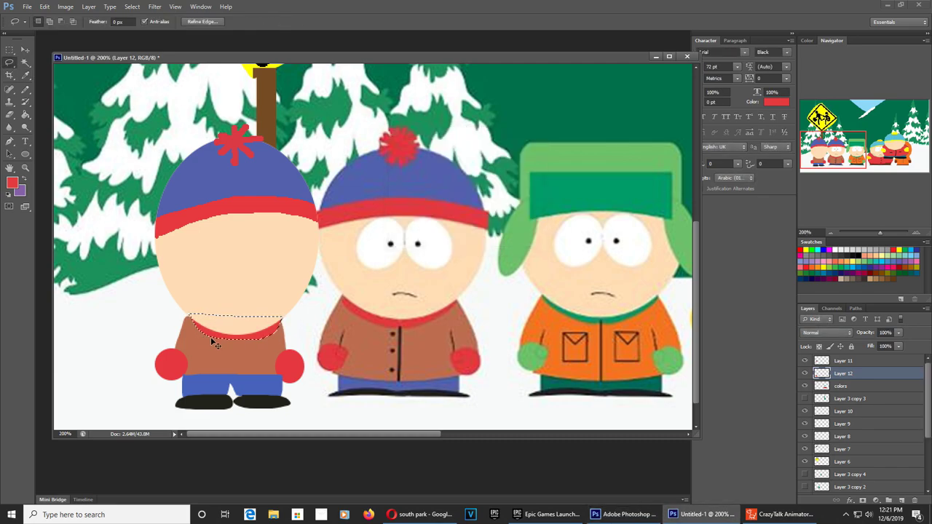
- Lasso two loose scarf tails beside the left end of the red collar, fill them red and clear the selection
mouse_move(186, 319)
left_mouse_down()
mouse_move(152, 335)
mouse_move(162, 318)
mouse_move(190, 318)
mouse_move(147, 302)
mouse_move(186, 319)
left_mouse_up()
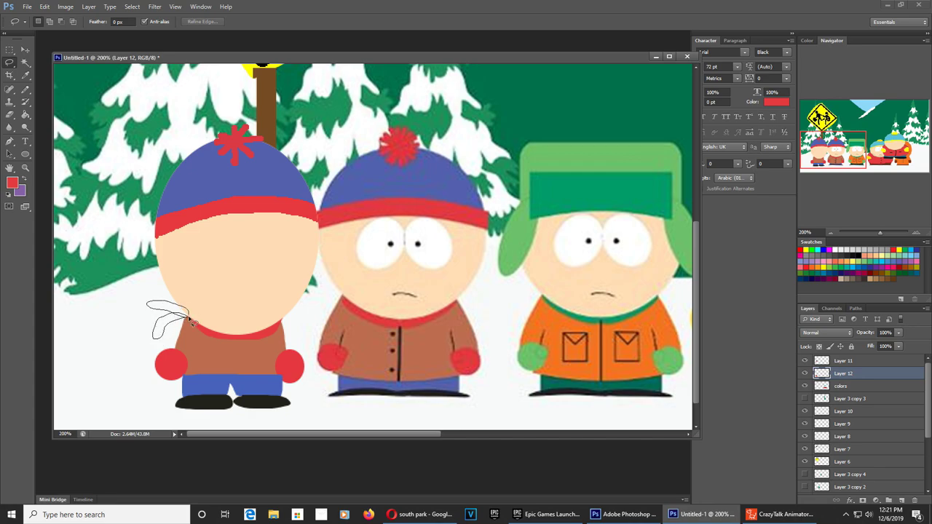
key("shift+F5")
key("Return")
key("ctrl+d")
- Draw a black centre line and coat details on the brown coat with the Pencil tool
key("i")
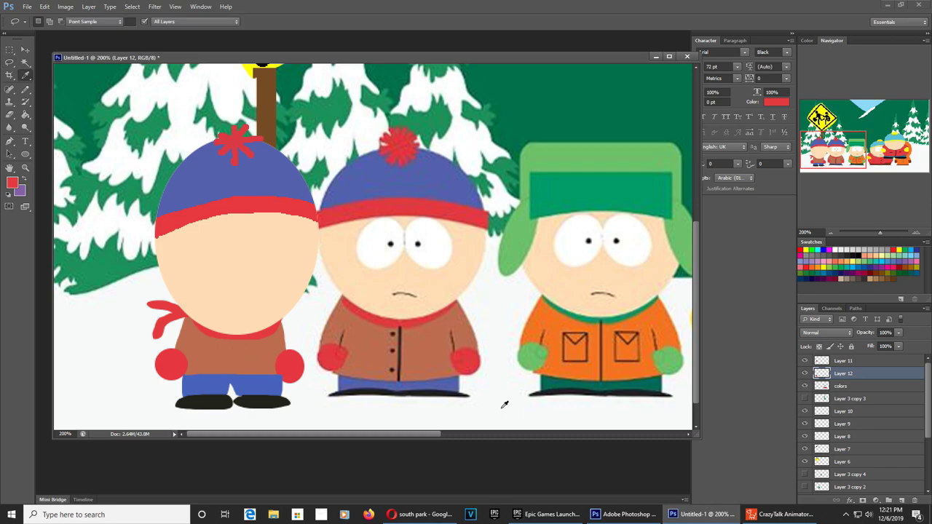
left_click(864, 250)
key("b")
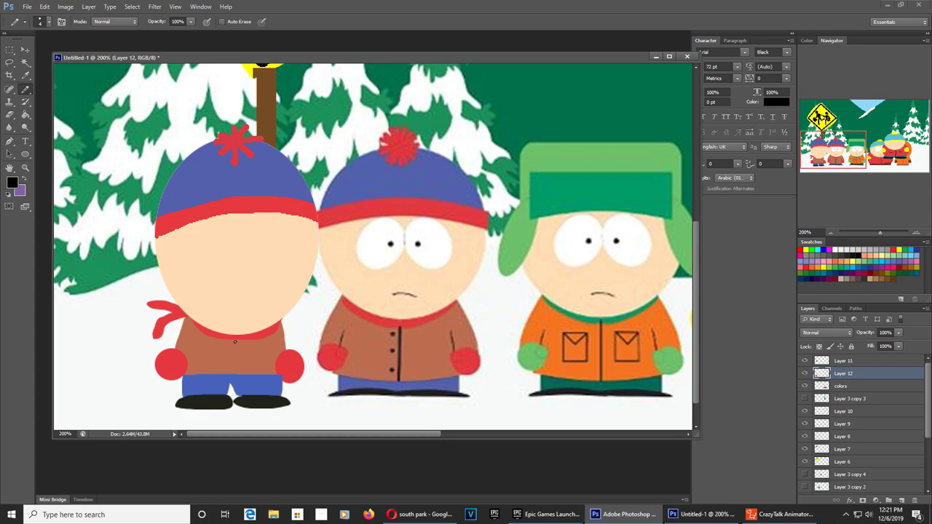
left_click_drag(235, 339, 237, 372)
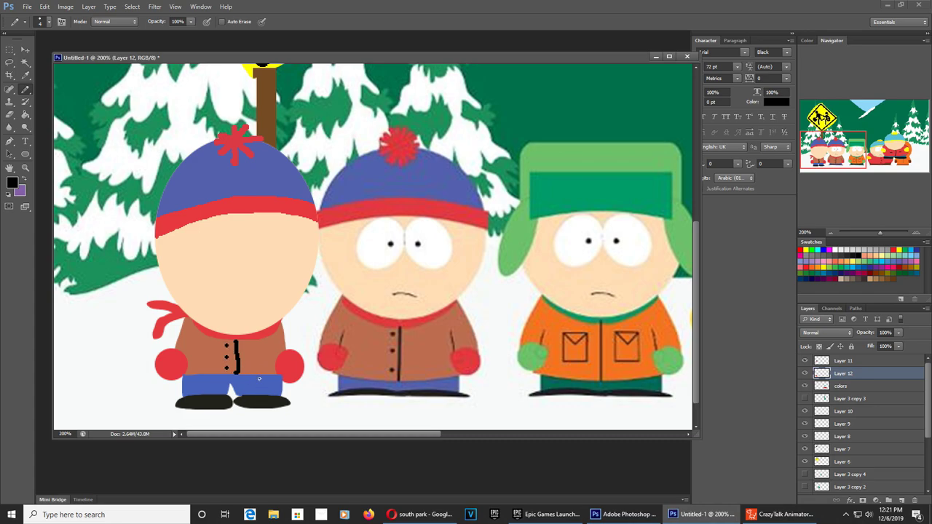
- Lasso a collar with scarf tails below the large red-coated figure's chin, fill it with the mittens' yellow and clear the selection
left_click_drag(510, 309, 162, 291)
left_click_drag(465, 313, 249, 380)
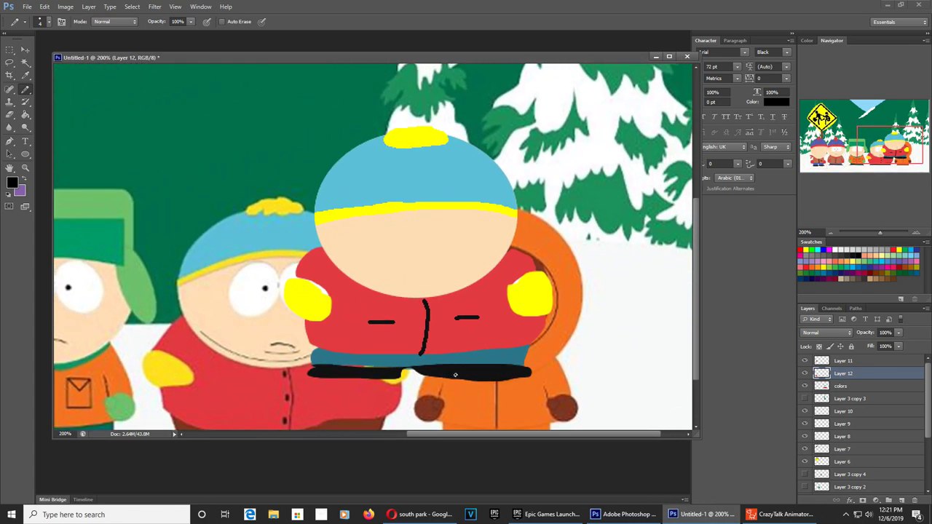
key("i")
left_click(538, 299)
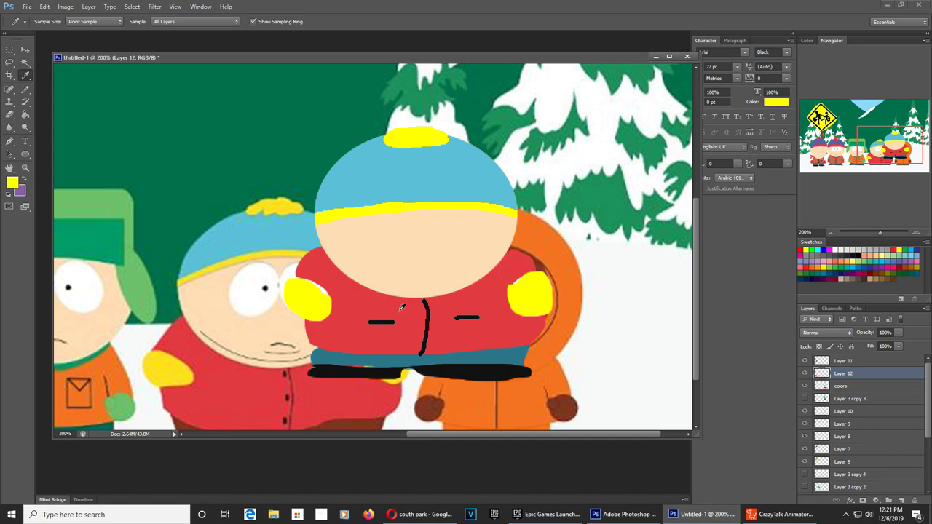
left_click(10, 62)
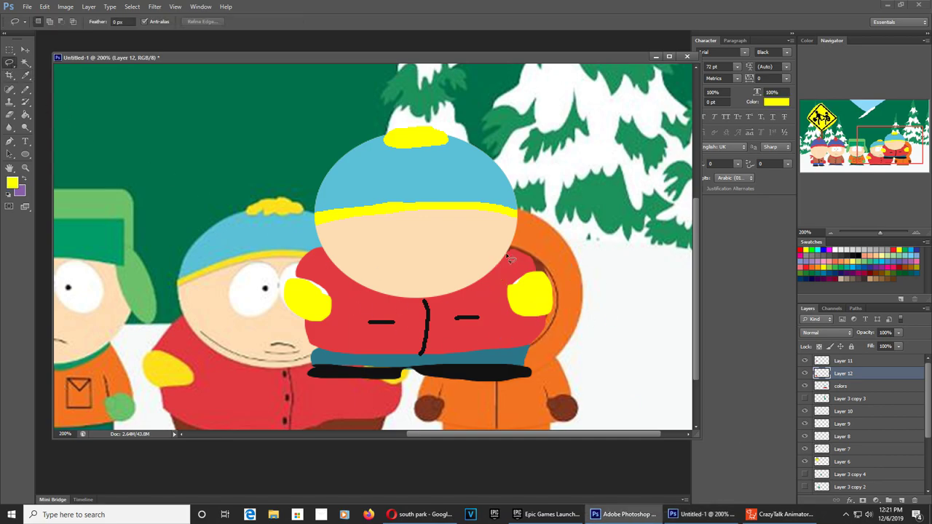
left_click_drag(510, 257, 504, 286)
mouse_move(422, 308)
left_mouse_down()
mouse_move(336, 284)
mouse_move(318, 248)
mouse_move(272, 239)
mouse_move(310, 219)
left_mouse_up()
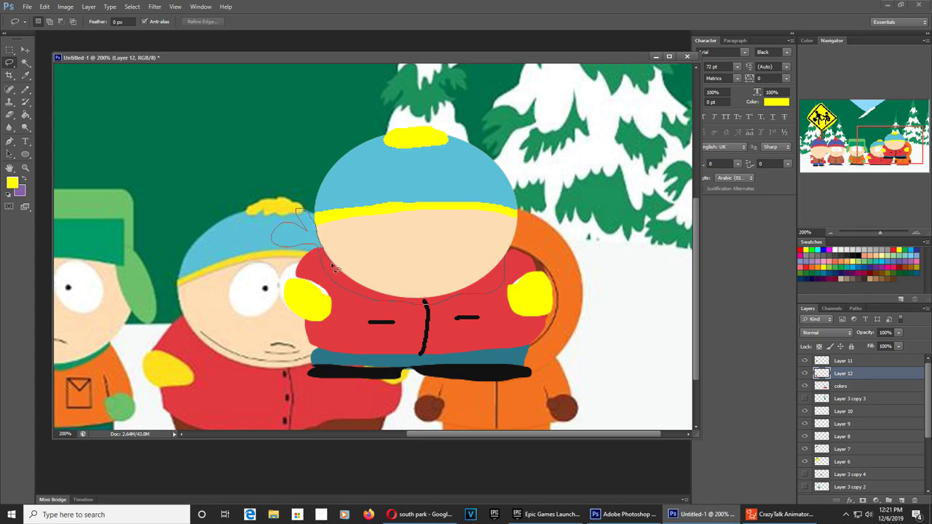
mouse_move(342, 276)
left_mouse_down()
mouse_move(382, 294)
mouse_move(442, 293)
mouse_move(511, 257)
left_mouse_up()
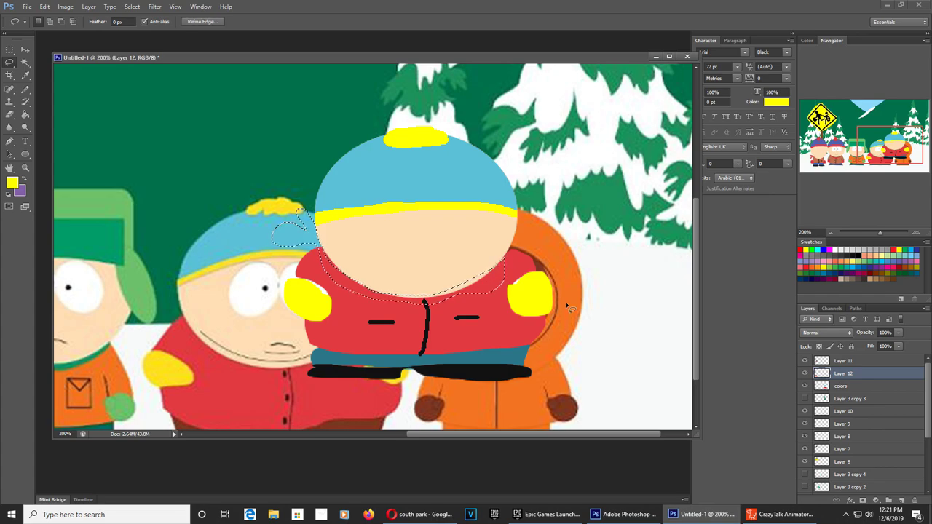
key("alt+BackSpace")
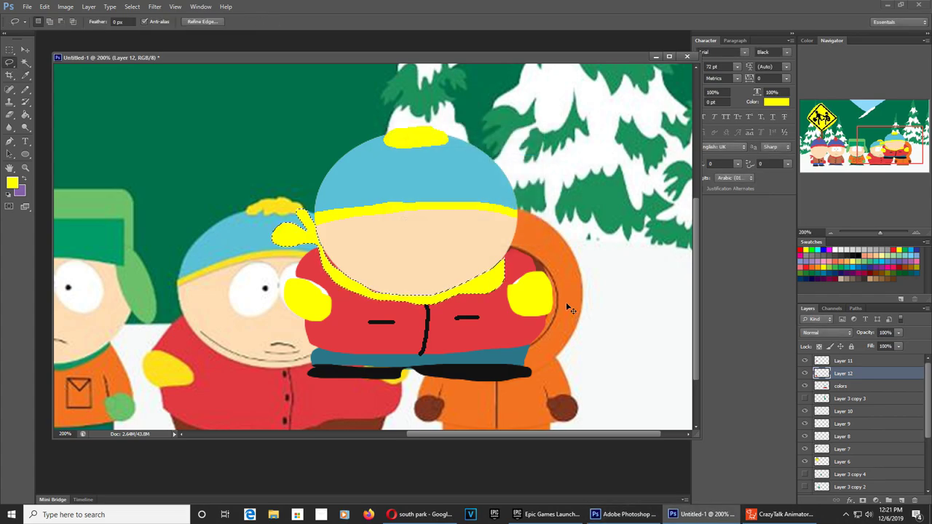
key("ctrl+d")
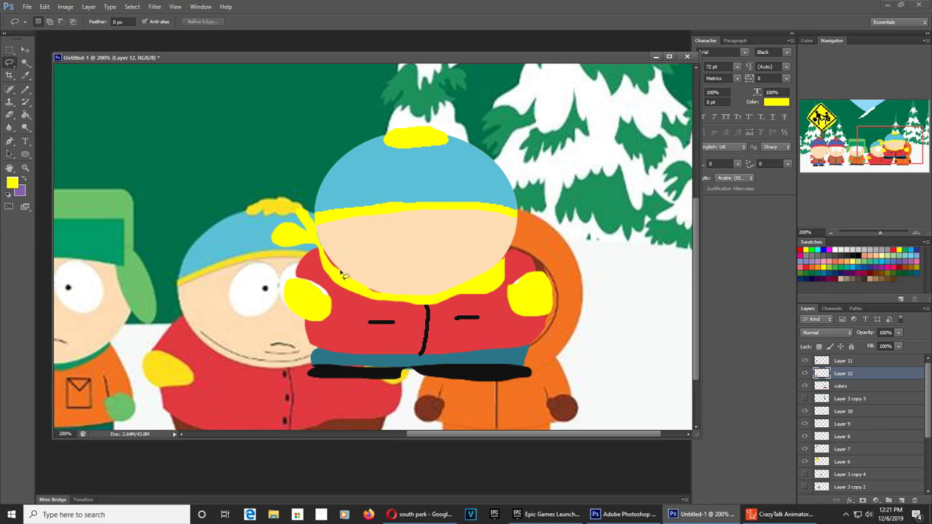
- Lasso the gap between the face and the yellow collar's left side, fill it yellow and clear the selection
mouse_move(327, 262)
left_mouse_down()
mouse_move(342, 286)
mouse_move(338, 279)
left_mouse_up()
key("shift+BackSpace")
key("Return")
key("ctrl+d")
key("z")
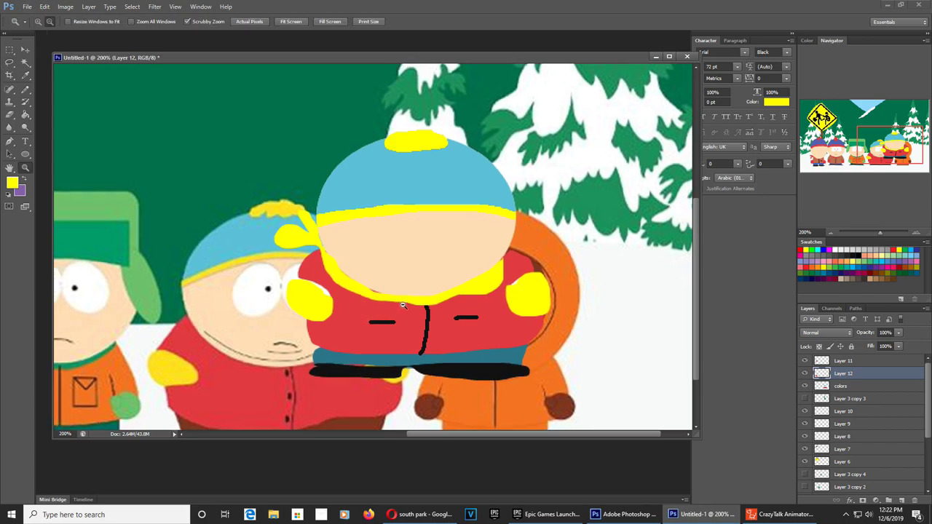
left_click(399, 313, "alt")
left_click(399, 312, "alt")
left_click(398, 298, "alt")
key("v")
right_click(451, 259)
left_click(465, 265)
left_click_drag(443, 273, 387, 266)
key("ctrl+alt+z")
key("ctrl+alt+z")
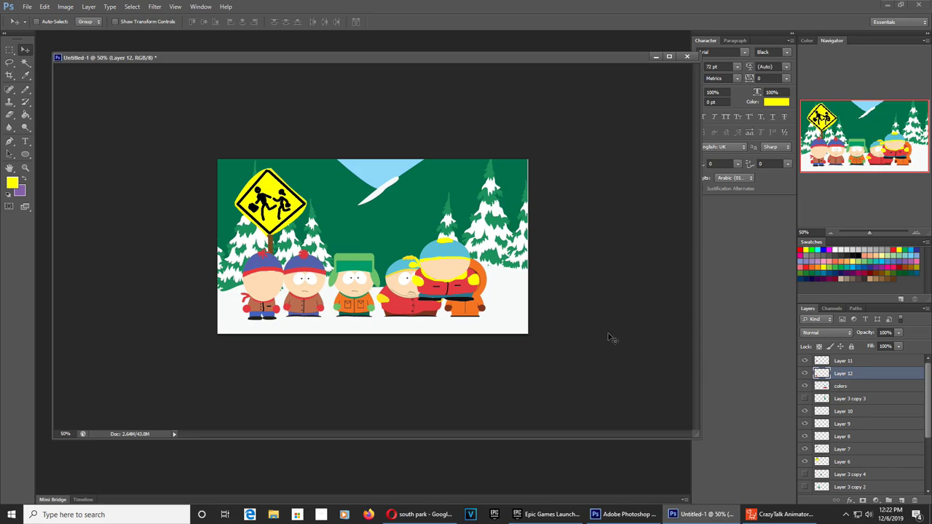
- Select the colors layer and move the redrawn red-coated figure up into the green area above the row of characters
key("z")
left_click(425, 270)
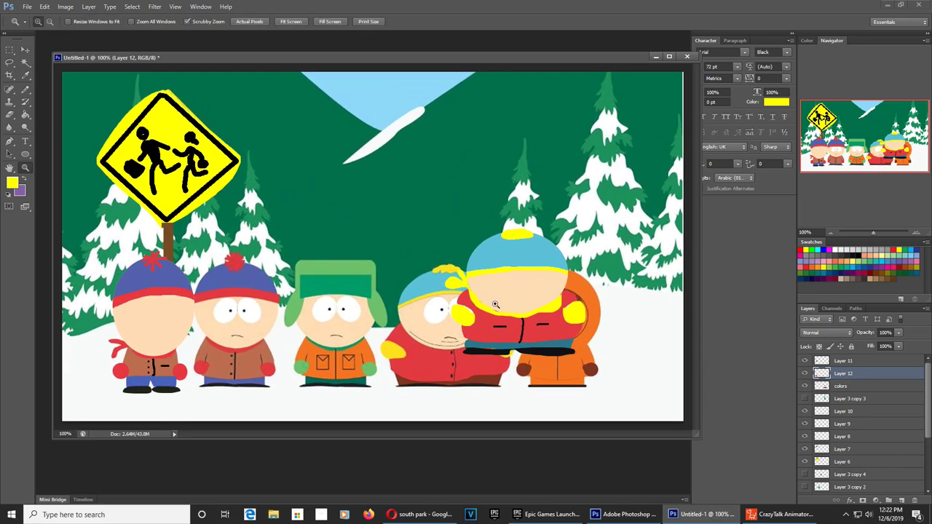
key("v")
right_click(518, 270)
left_click(533, 274)
left_click_drag(540, 372, 411, 264)
- Cut the yellow scarf from Layer 12 with a rectangular selection, paste it as a new layer and position it under the red-coated figure's chin
key("m")
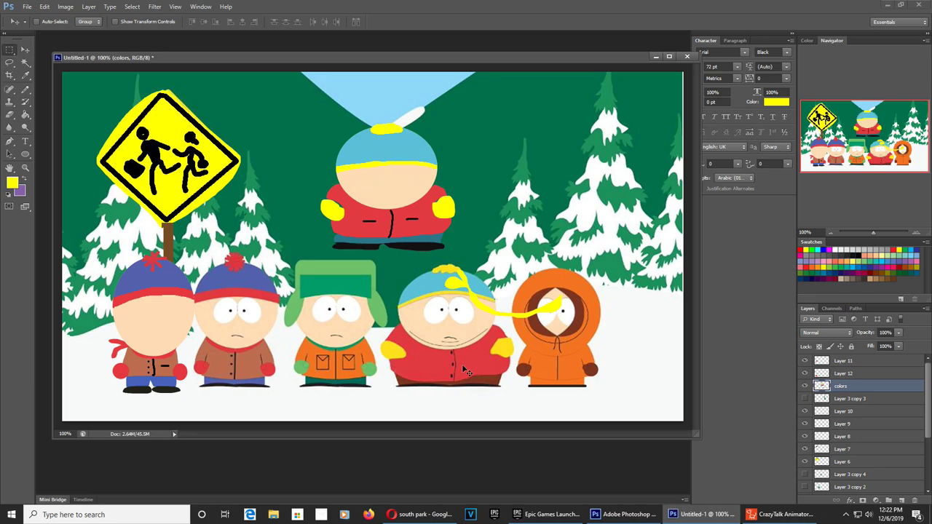
left_click_drag(440, 255, 576, 357)
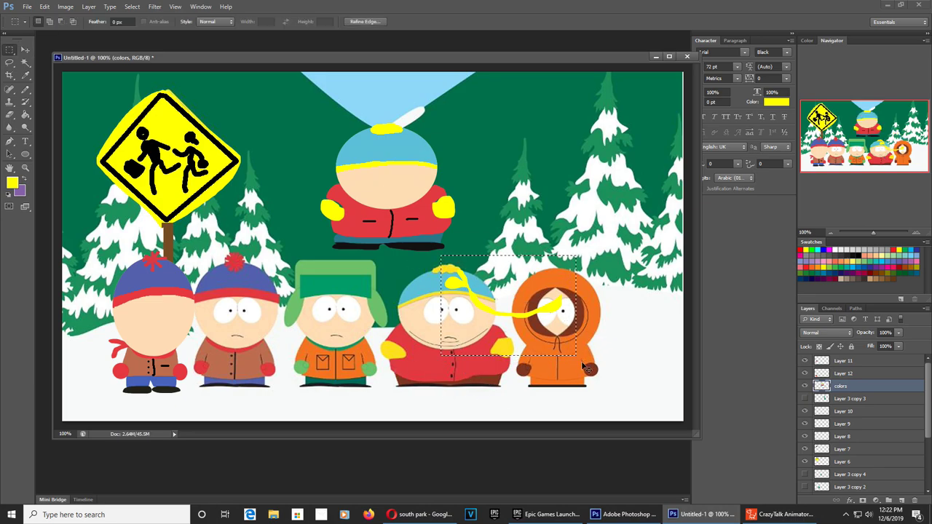
key("ctrl+x")
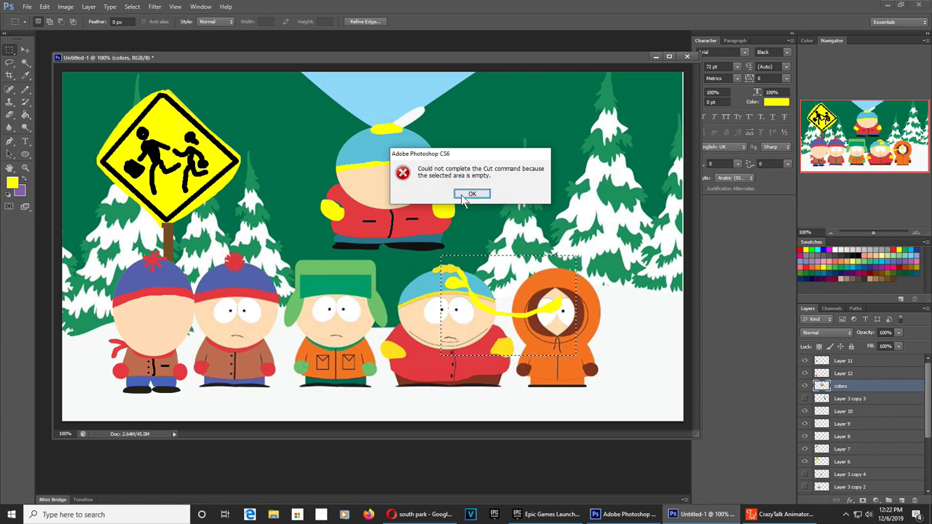
left_click(458, 195)
left_click(840, 373)
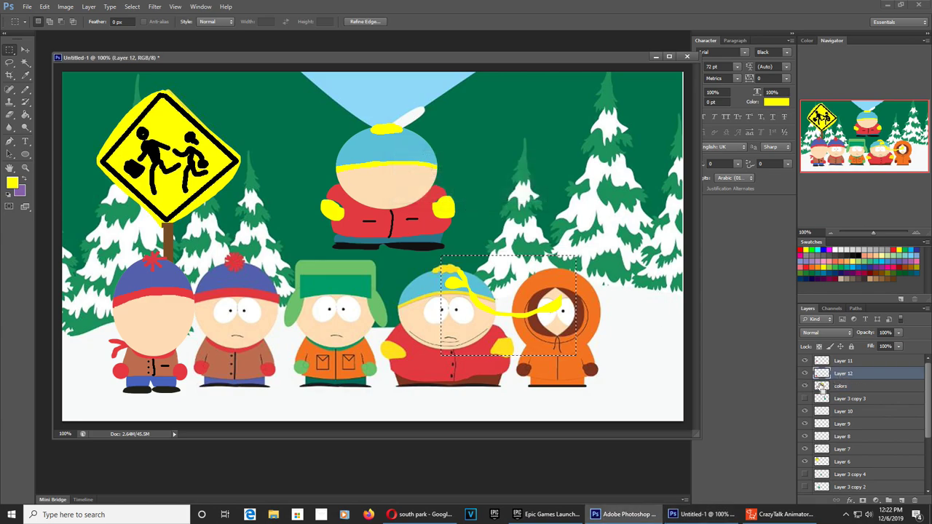
key("ctrl+x")
key("ctrl+v")
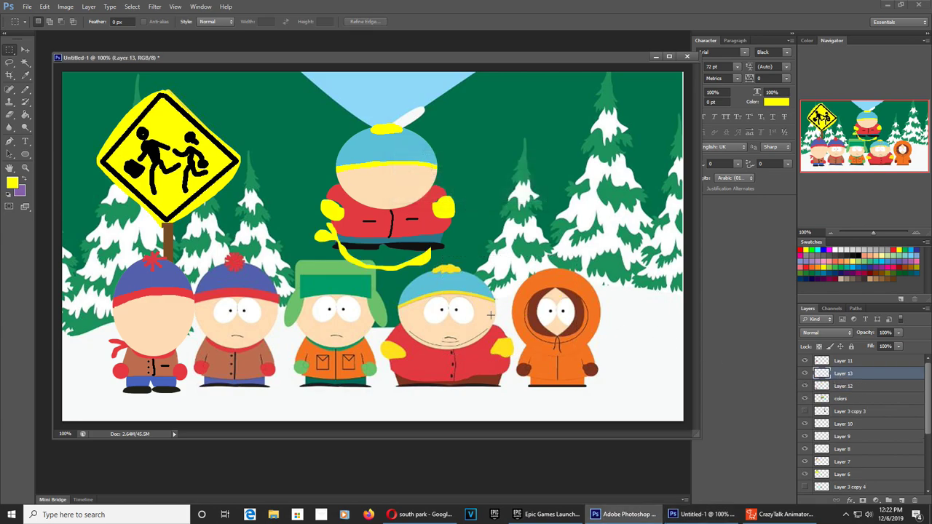
key("v")
mouse_move(404, 269)
left_mouse_down()
mouse_move(415, 190)
mouse_move(398, 232)
mouse_move(375, 209)
left_mouse_up()
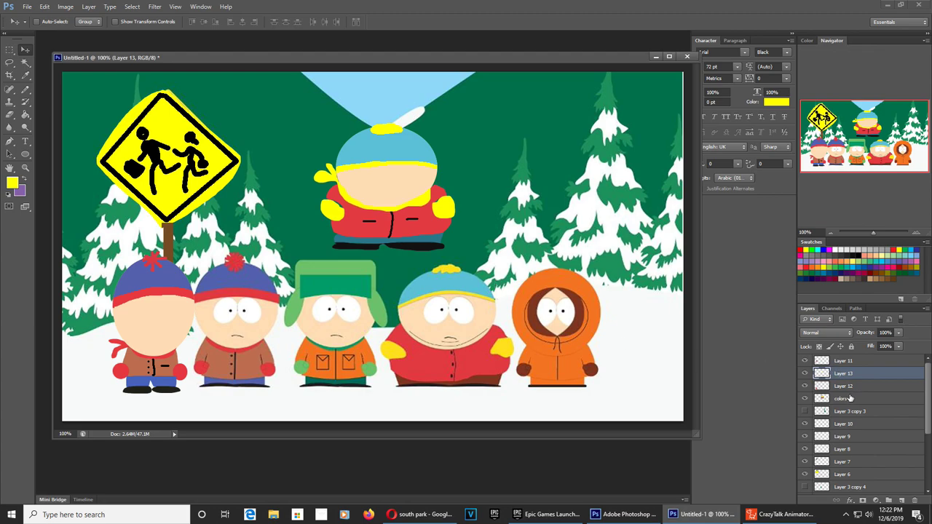
- Move the colors layer above Layer 12 and merge it with the scarf's Layer 13
left_click_drag(845, 400, 845, 388)
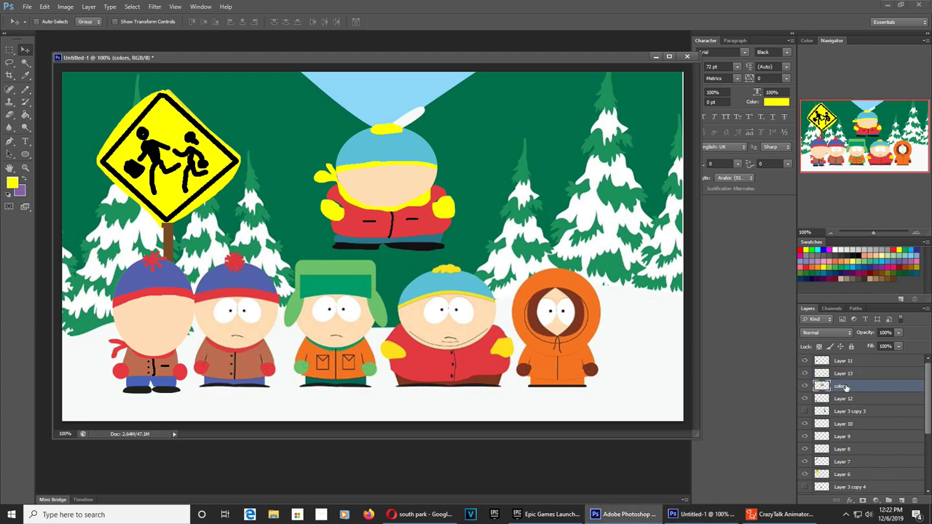
left_click(847, 374, "shift")
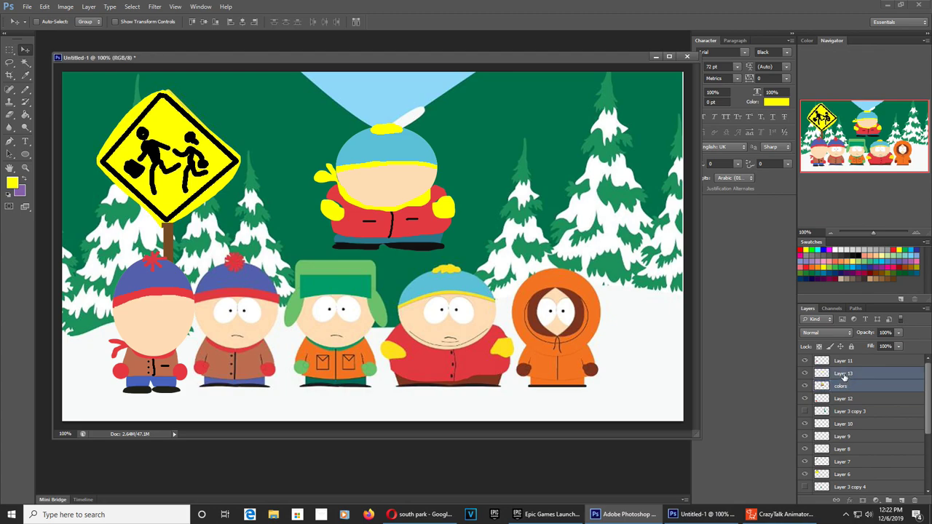
key("ctrl+e")
- Hide the reference image on Layer 1 and move the merged red-coated figure down to the sign post's base level
left_click_drag(444, 182, 495, 211)
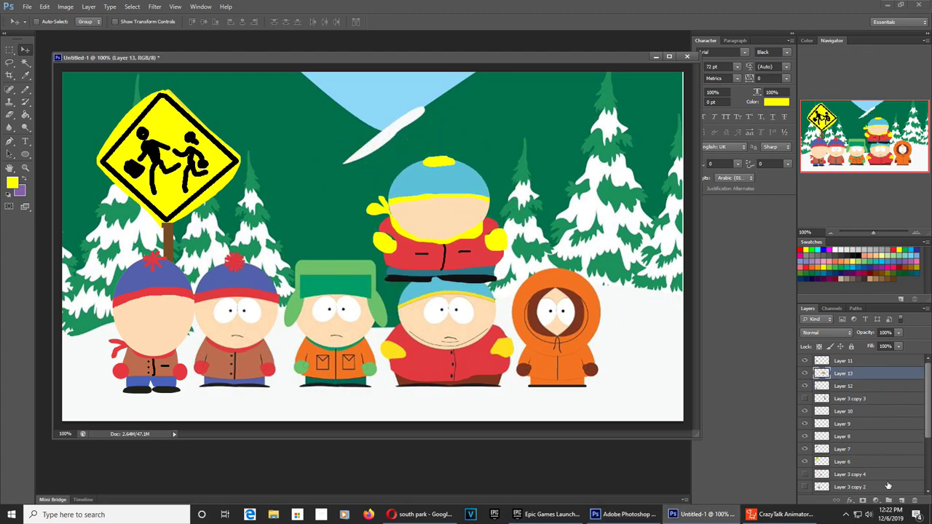
scroll(888, 485, "down", 4)
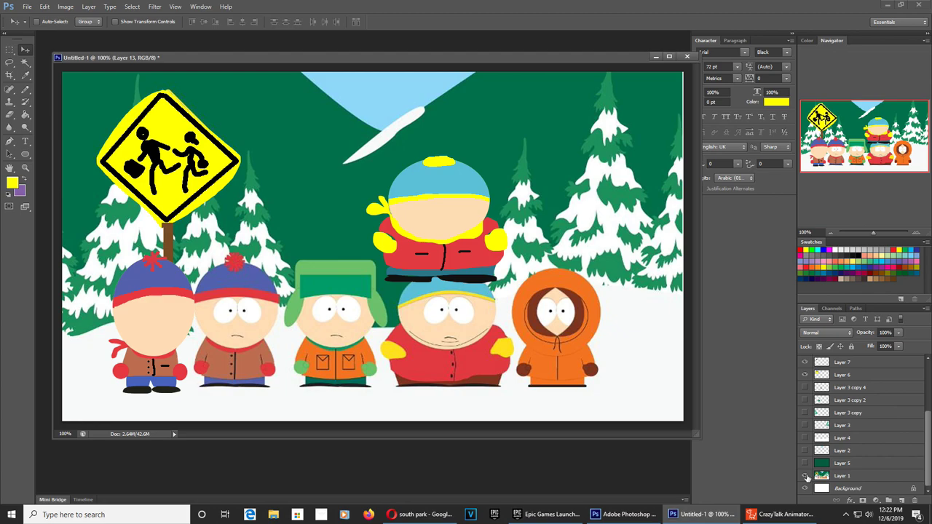
left_click(805, 475)
right_click(428, 246)
left_click(451, 250)
left_click_drag(452, 263, 477, 364)
- Move the brown-coated figure's head and body between the sign post and the red-coated figure, merging Layer 11 with Layer 12
right_click(145, 322)
left_click(166, 332)
left_click_drag(169, 326, 284, 315)
left_click_drag(227, 342, 315, 331)
right_click(154, 378)
left_click(165, 384)
right_click(145, 324)
left_click(174, 325, "shift")
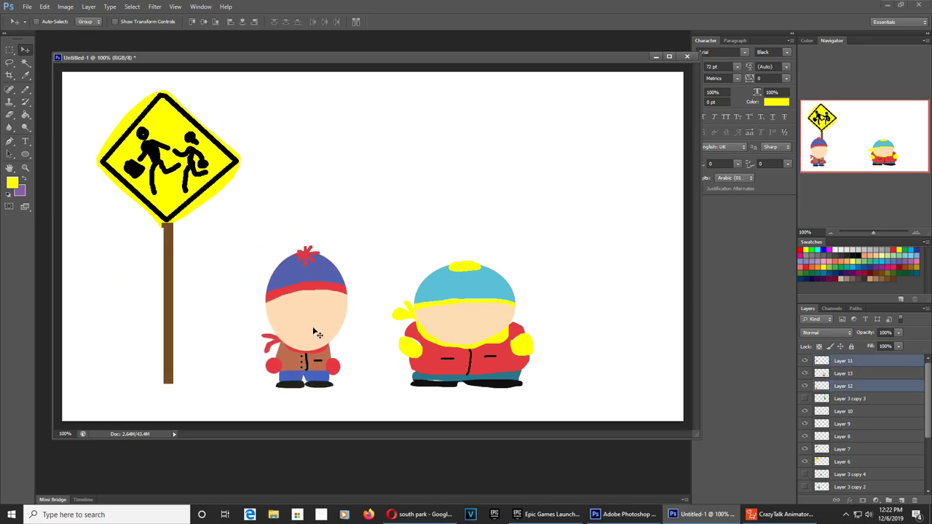
key("ctrl+e")
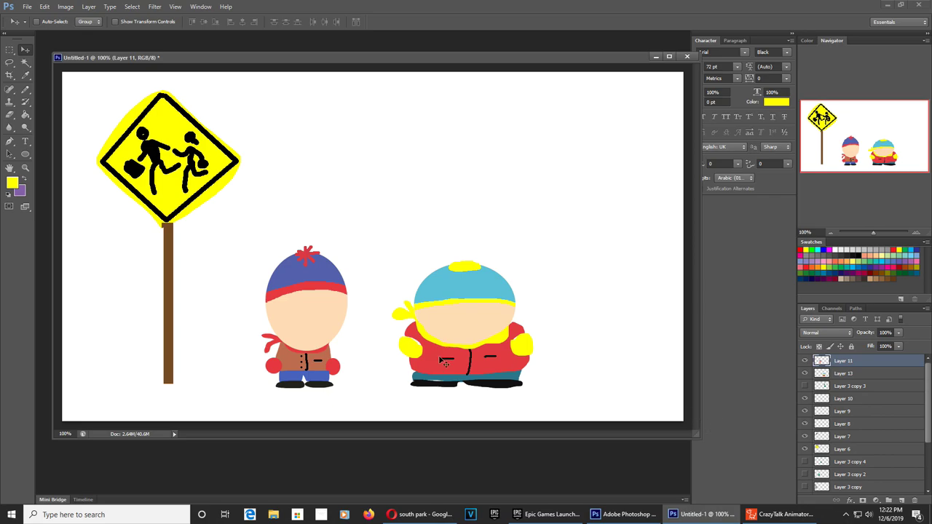
left_click_drag(324, 335, 348, 342)
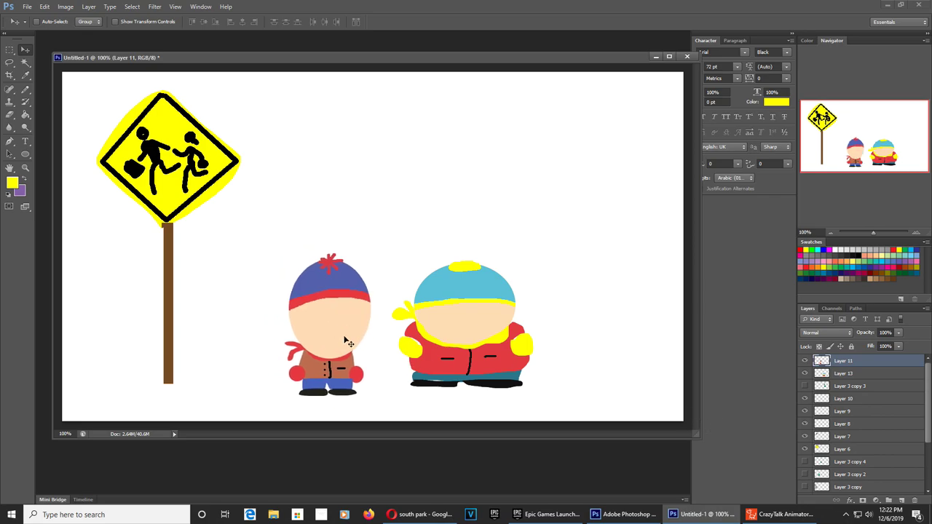
- Show the scenery layers again: Layer 5, Layer 2, Layer 4, Layer 3, Layer 3 copy, Layer 3 copy 2 and Layer 3 copy 4
scroll(895, 422, "down", 3)
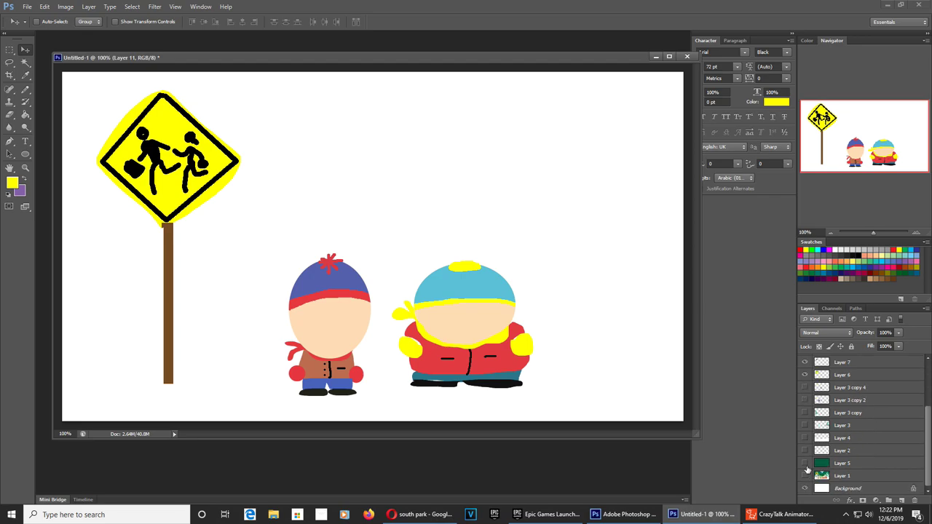
left_click(804, 463)
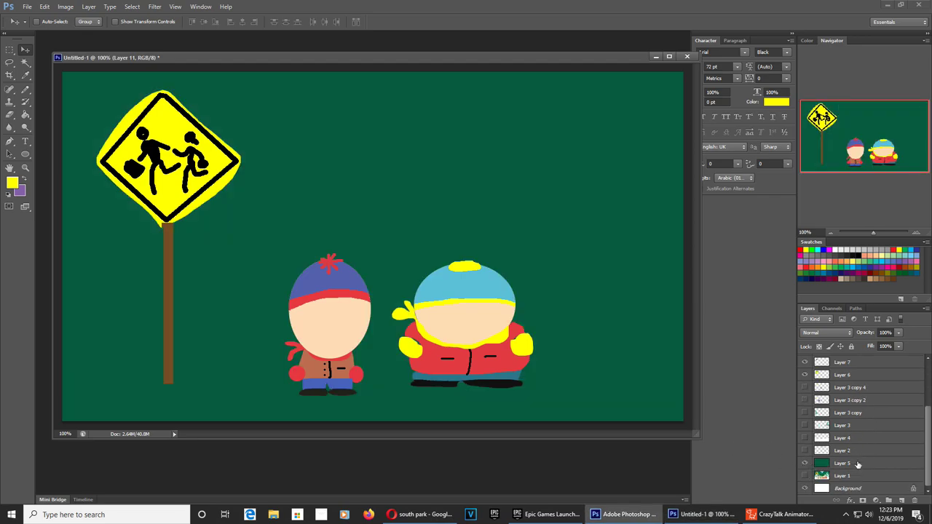
left_click(804, 450)
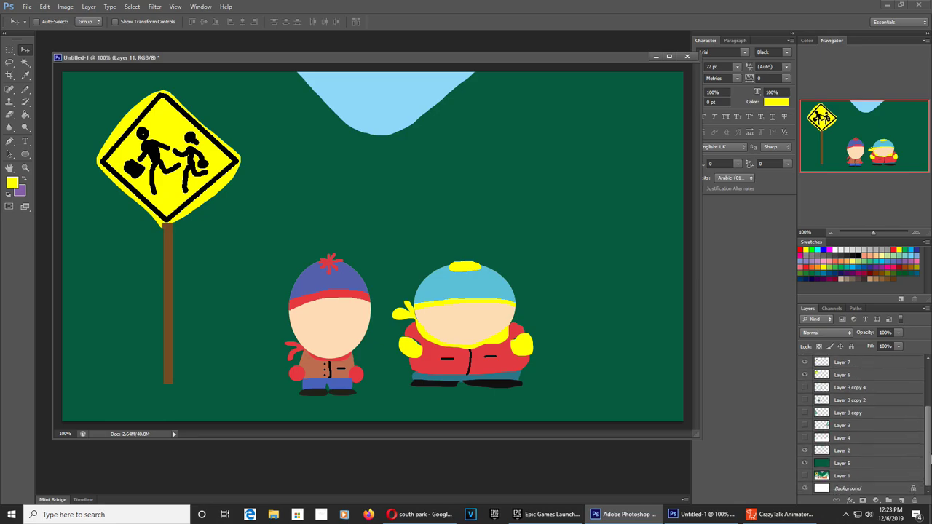
left_click(805, 438)
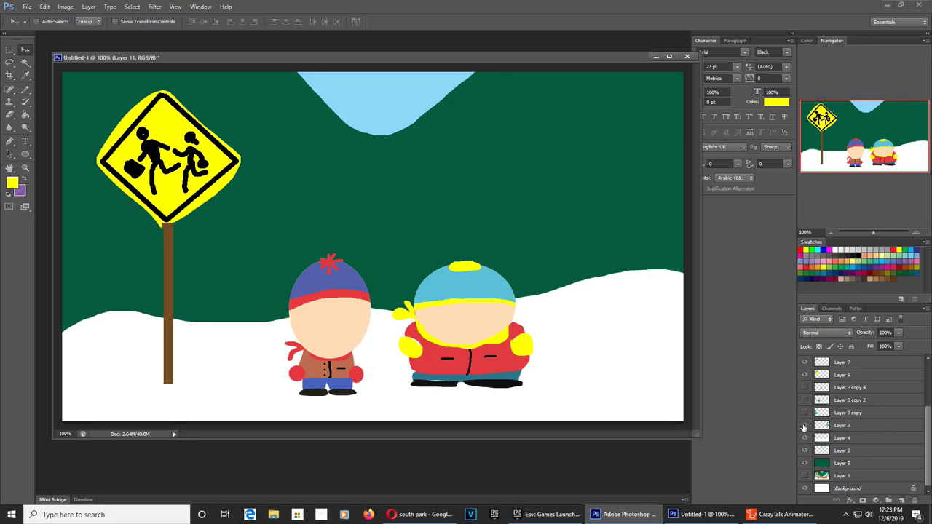
left_click(804, 425)
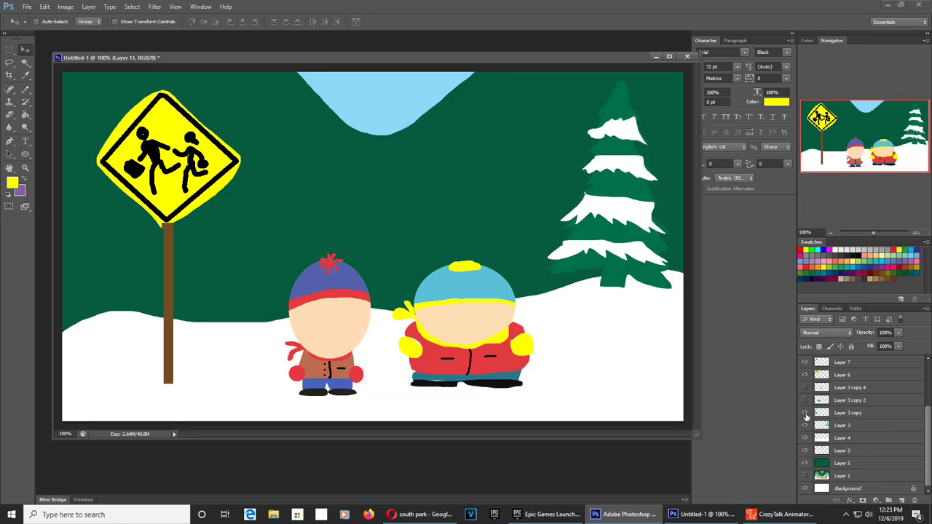
left_click(805, 412)
left_click(805, 400)
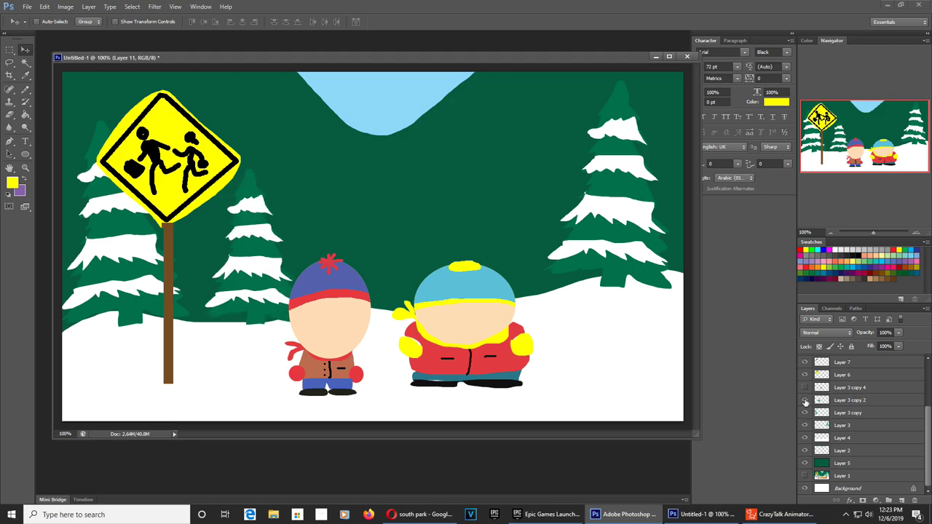
left_click(805, 388)
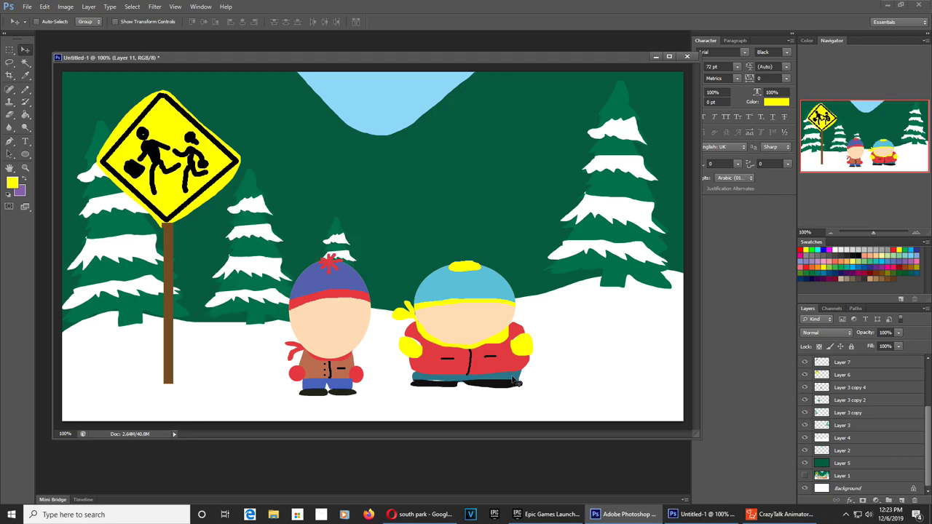
- Duplicate the smallest snowy tree beside the red-coated figure, scaled to about 80% and rotated about -15°
left_click_drag(339, 238, 529, 251)
key("ctrl+t")
left_click_drag(544, 313, 562, 261)
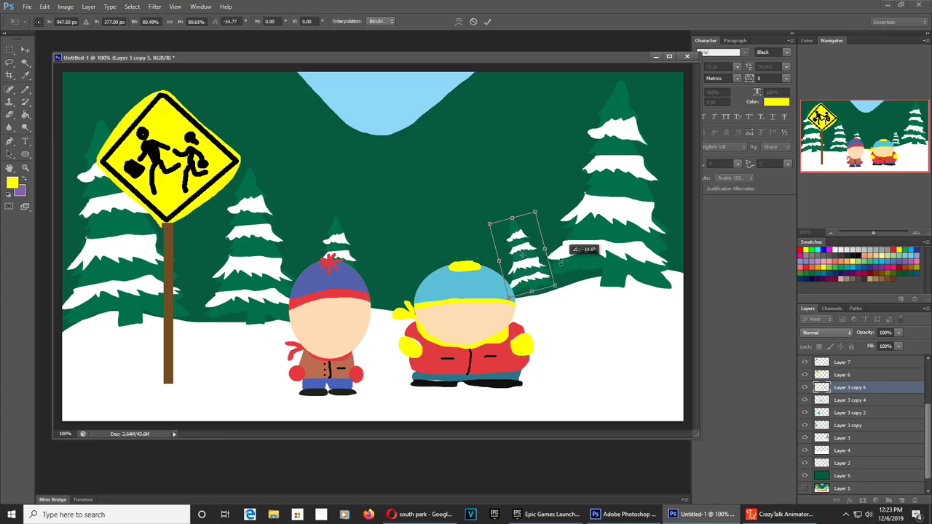
key("Return")
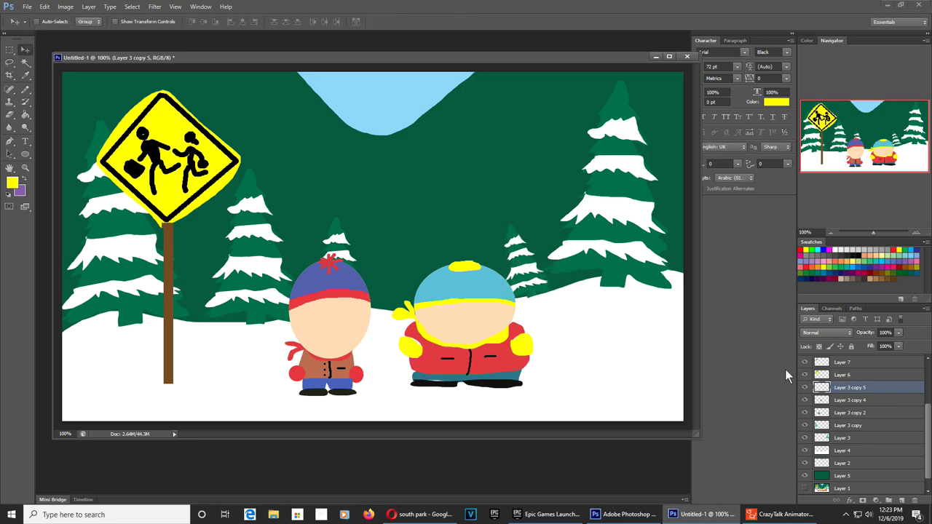
- Keep the new small tree at 100% opacity, place its layer directly below Layer 3 and adjust its position on the snow slope
left_click(896, 348)
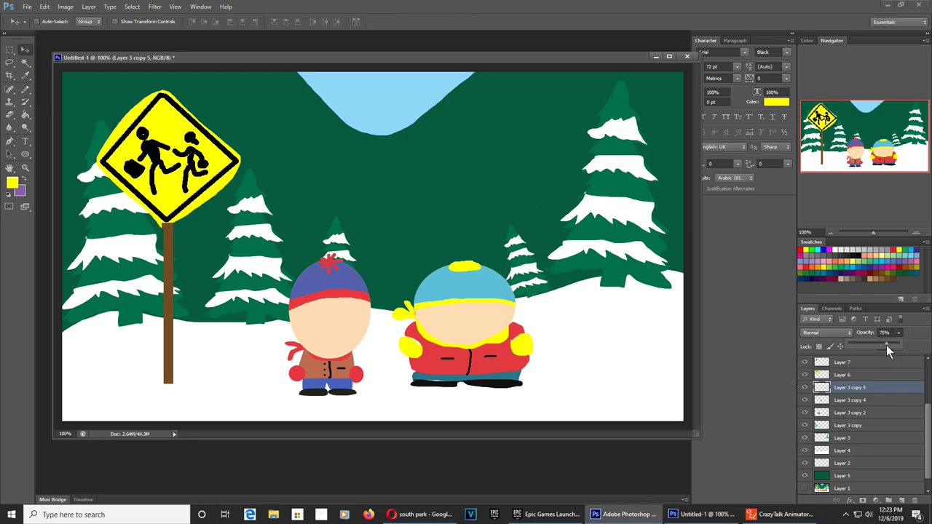
left_click_drag(886, 345, 907, 345)
left_click(537, 281)
left_click_drag(537, 281, 552, 276)
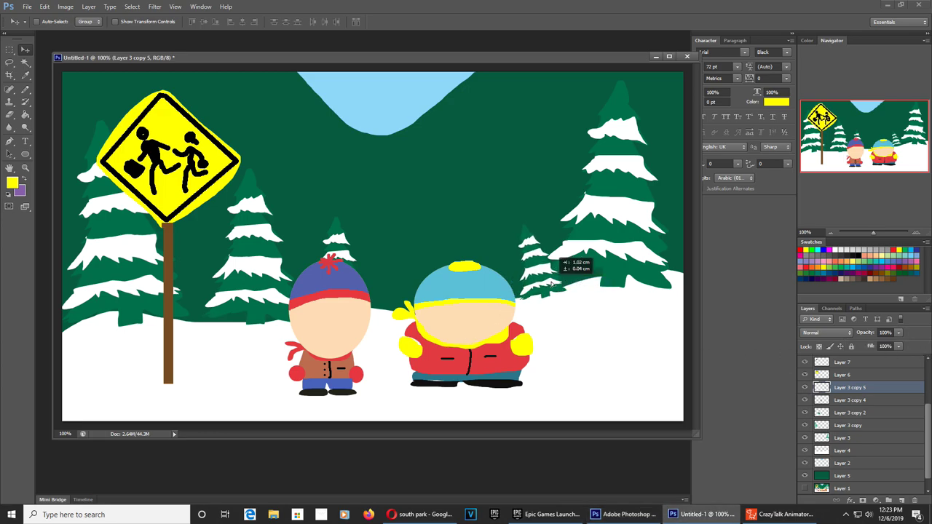
left_click_drag(859, 400, 853, 443)
mouse_move(534, 301)
left_mouse_down()
mouse_move(553, 284)
mouse_move(519, 292)
left_mouse_up()
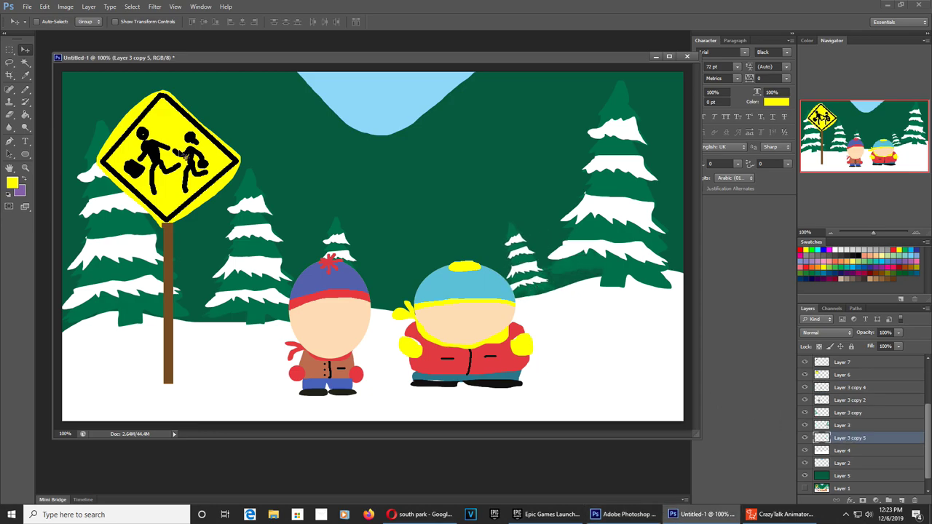
- On the sign's figure layer, sample the black and paint over the yellow gap in the larger walker's head, joining it to the body
right_click(151, 146)
left_click(165, 152)
key("z")
left_click(181, 185)
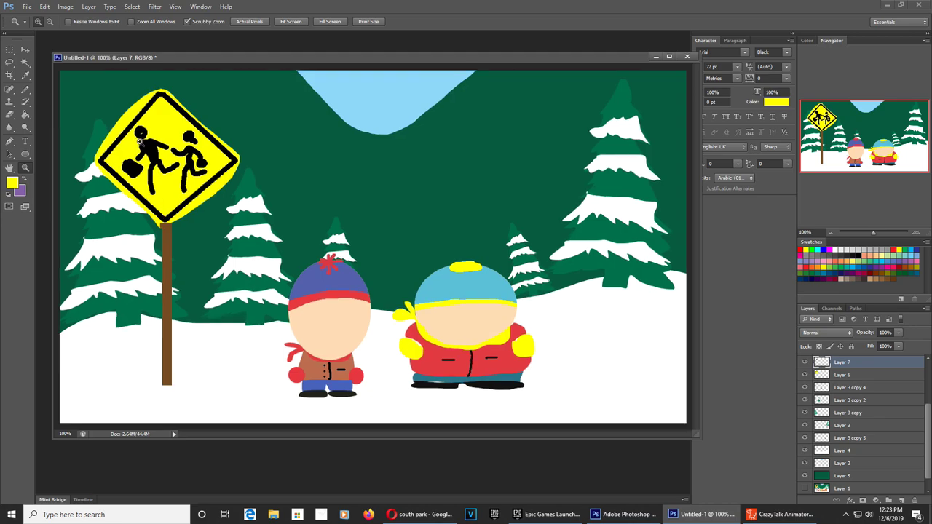
key("i")
left_click(212, 186)
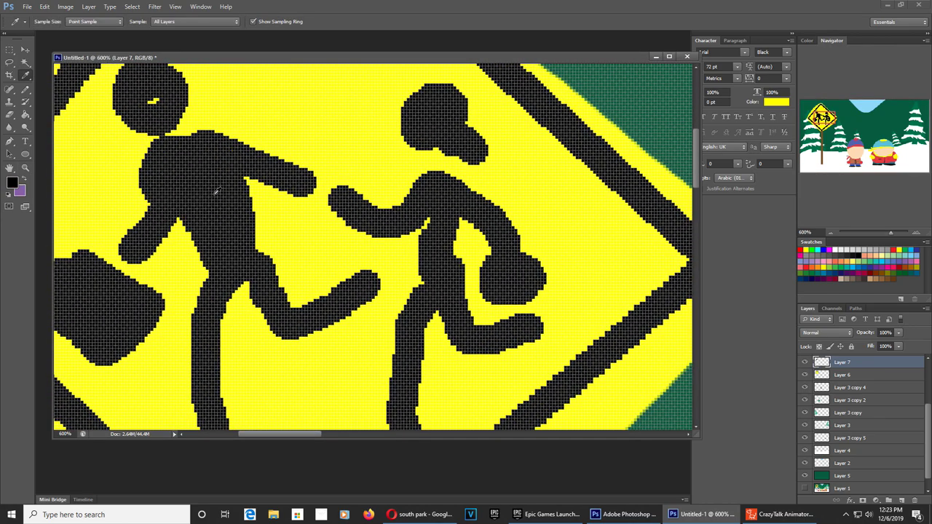
key("b")
mouse_move(167, 113)
left_mouse_down()
mouse_move(177, 145)
mouse_move(168, 124)
mouse_move(203, 143)
left_mouse_up()
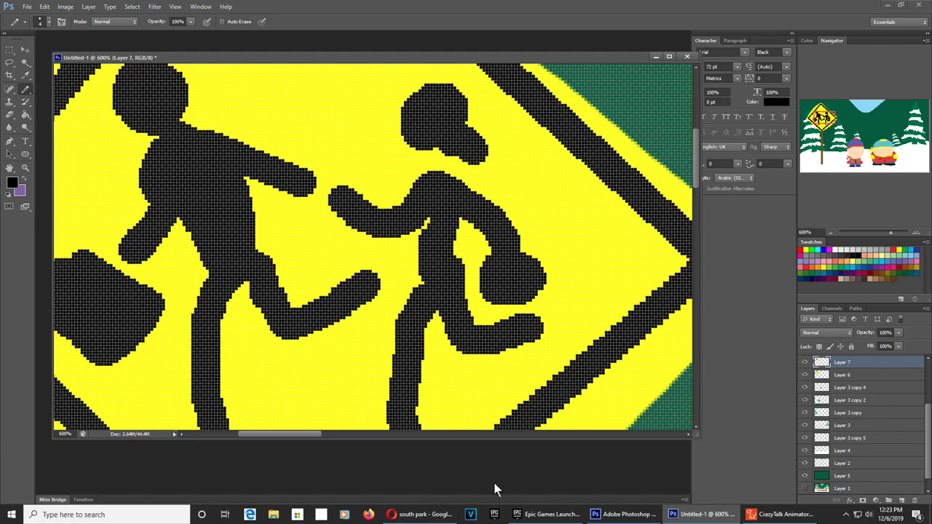
- Choose a very light grey foreground color and add a new empty layer above Layer 7
key("z")
left_click(419, 321, "alt")
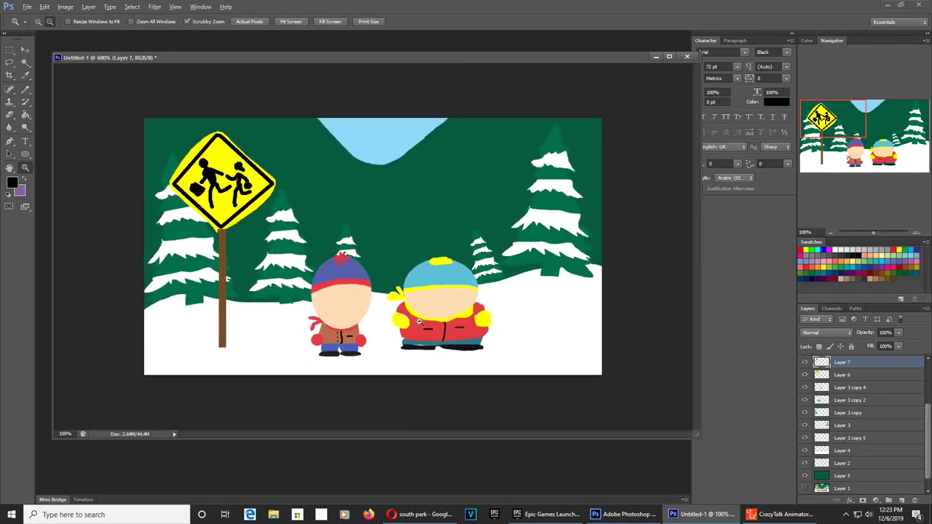
left_click_drag(418, 321, 460, 332)
key("x")
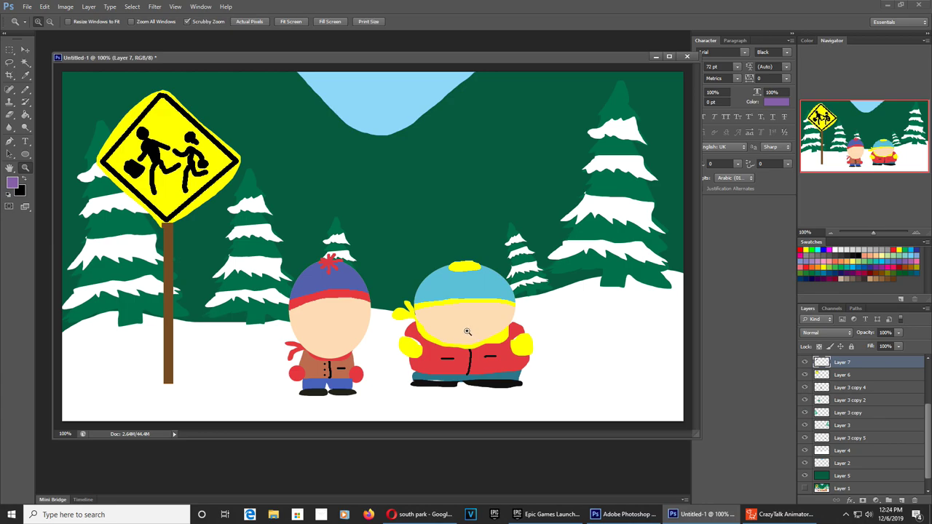
left_click(843, 248)
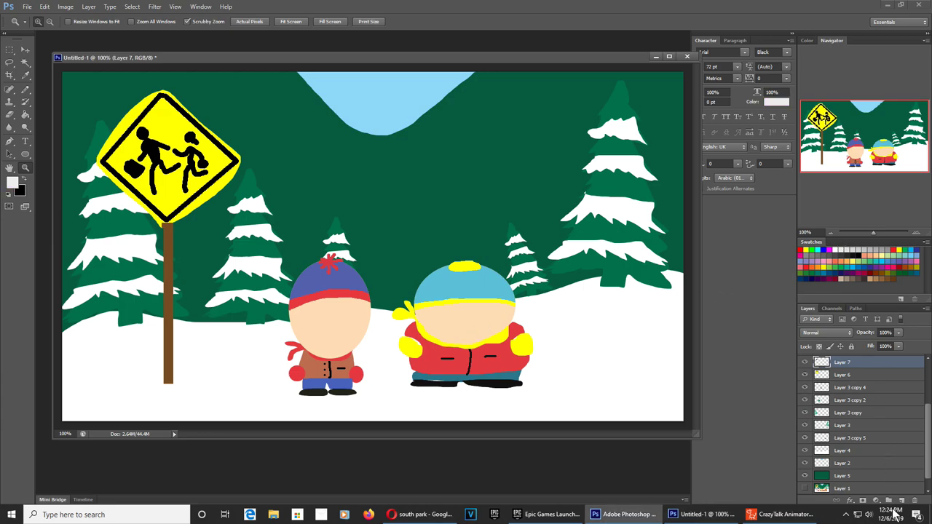
left_click(903, 503)
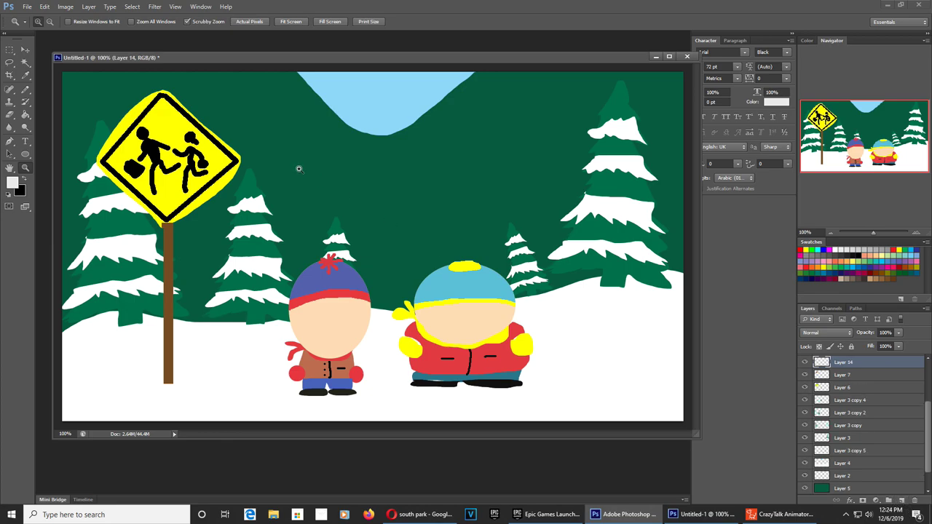
- Outline a thin wispy cloud in the blue sky with the Lasso, fill it with white at 100% opacity and deselect
left_click(10, 63)
mouse_move(420, 82)
left_mouse_down()
mouse_move(383, 90)
mouse_move(441, 84)
left_mouse_up()
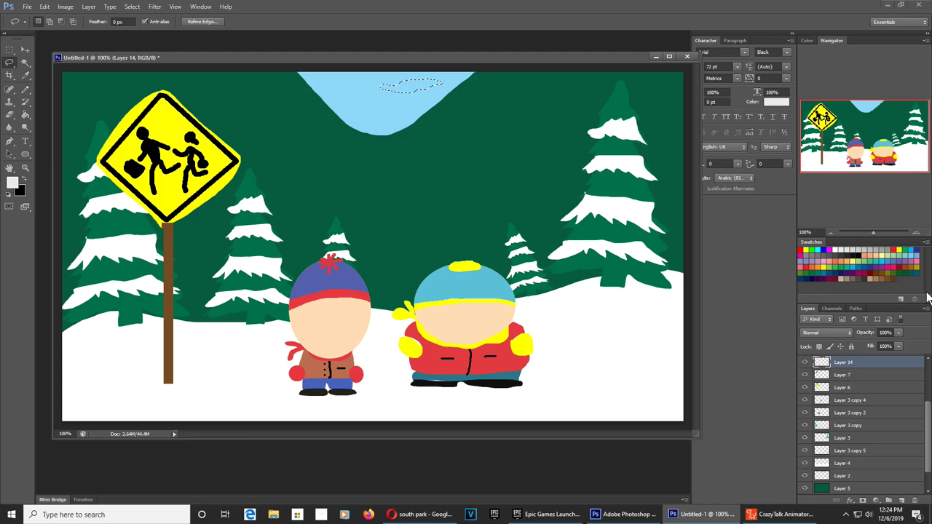
left_click(837, 249)
key("shift+F5")
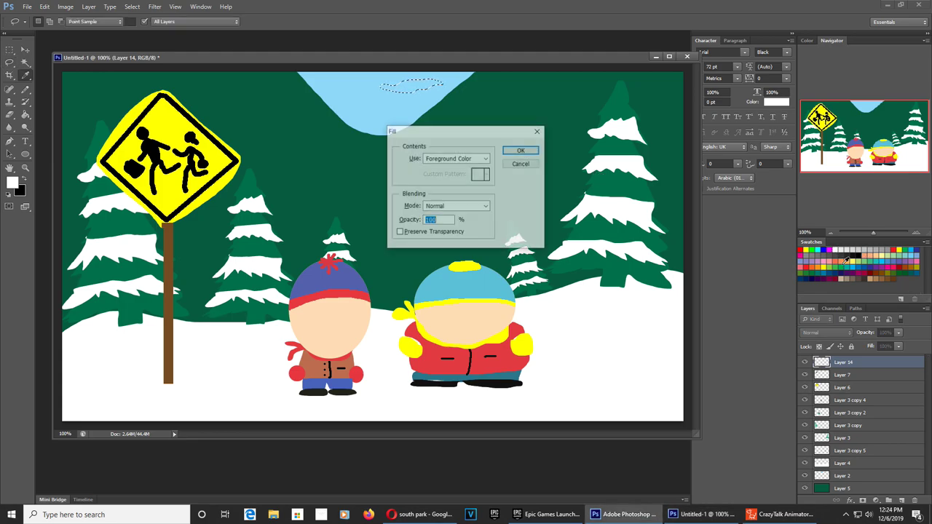
key("Return")
key("ctrl+d")
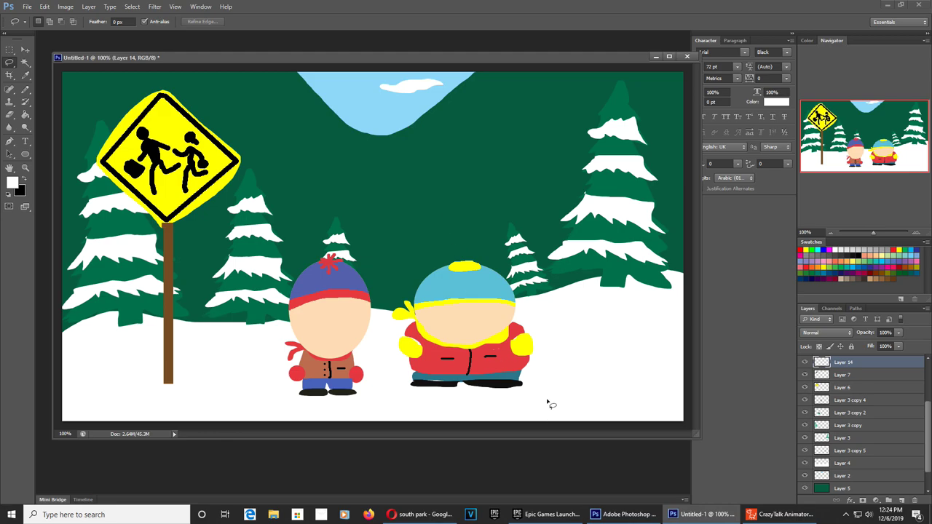
- Sample the teal of the red-coated figure's trousers as the foreground color
scroll(444, 382, "up", 2)
key("i")
left_click(454, 389)
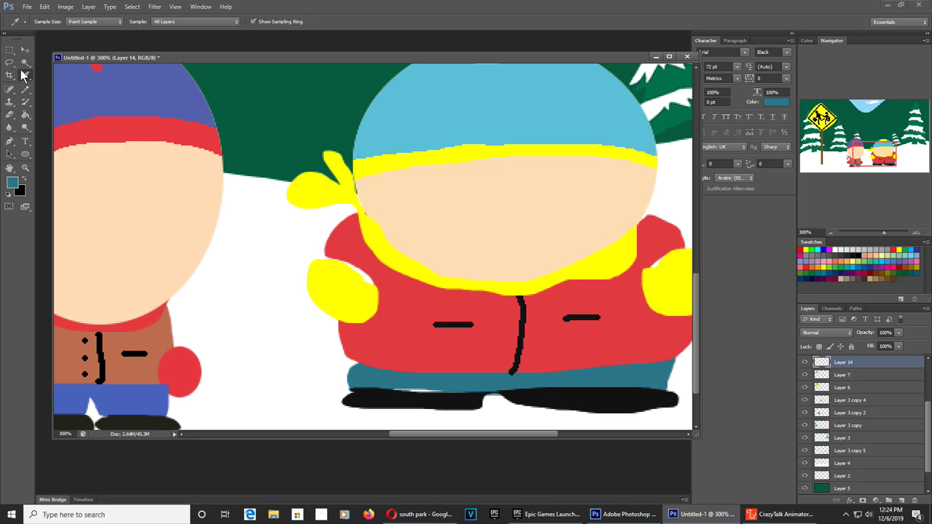
- Select the white gap between the teal trousers and the black shoe with the Lasso and fill it with the teal foreground color
left_click(10, 63)
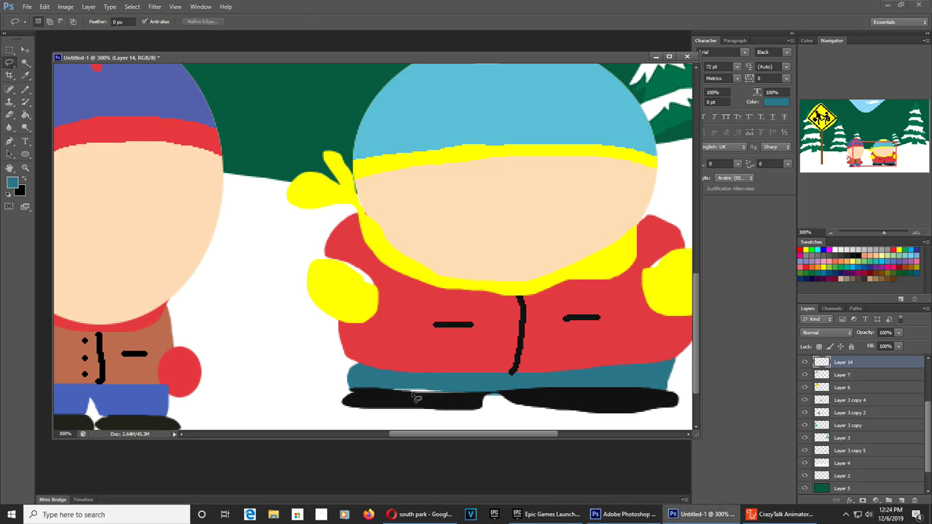
left_click_drag(451, 388, 453, 391)
key("shift+F5")
key("Return")
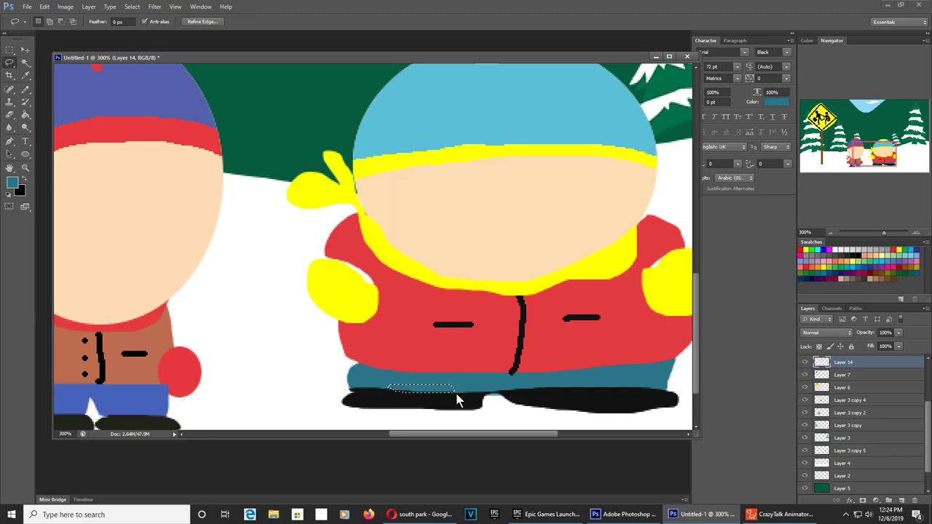
- Pick Layer 13 with the red-jacketed character, view the canvas at 100%, and move the character slightly to the right
key("v")
right_click(435, 323)
left_click(452, 313)
key("z")
key("ctrl+1")
key("v")
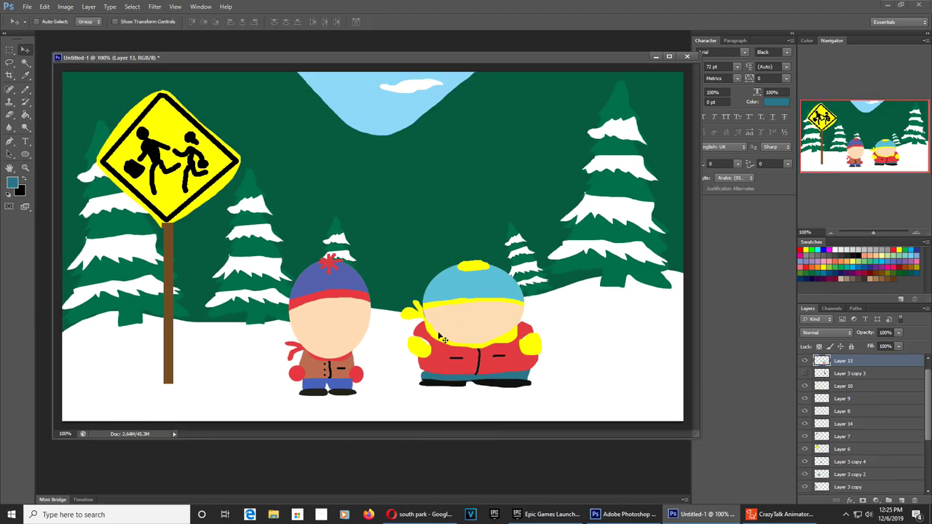
left_click_drag(466, 341, 490, 345)
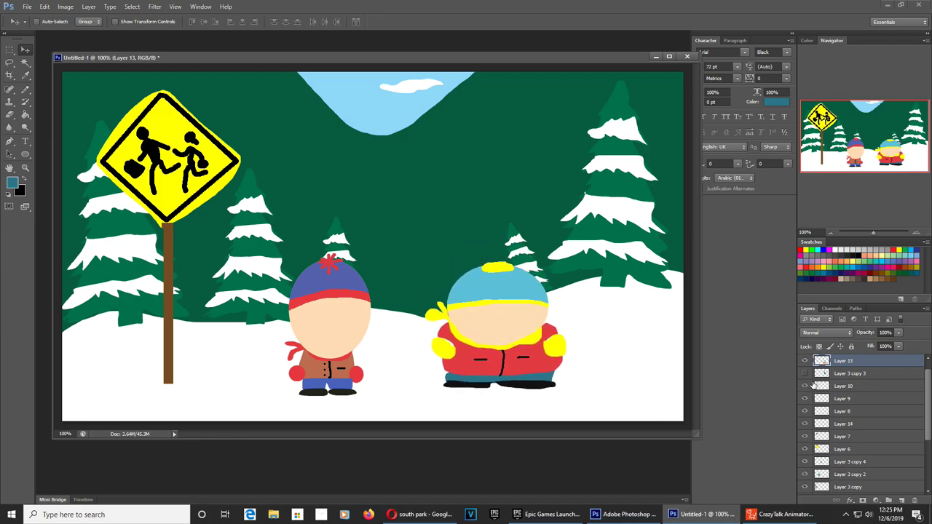
- Hide the two character layers, Layer 13 and Layer 11, leaving only the snowy background scene
left_click(803, 361)
right_click(347, 334)
left_click(380, 335)
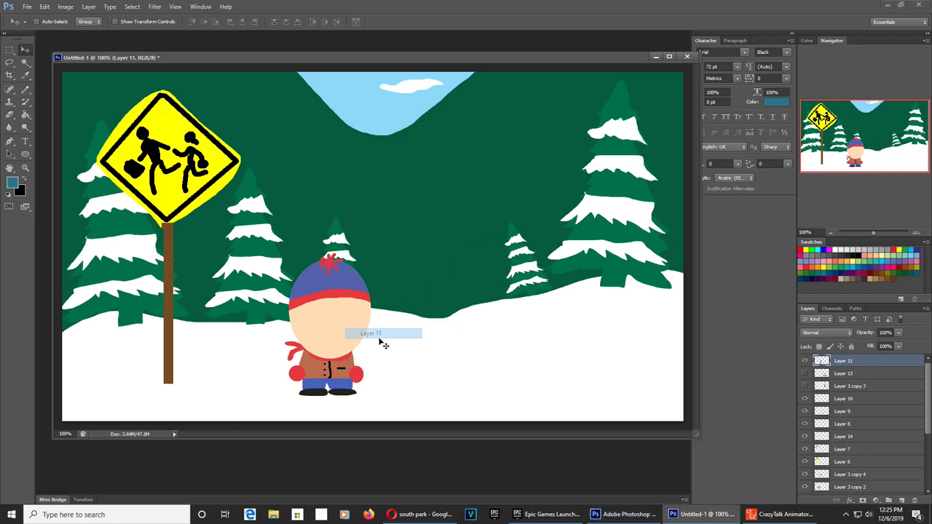
left_click(803, 361)
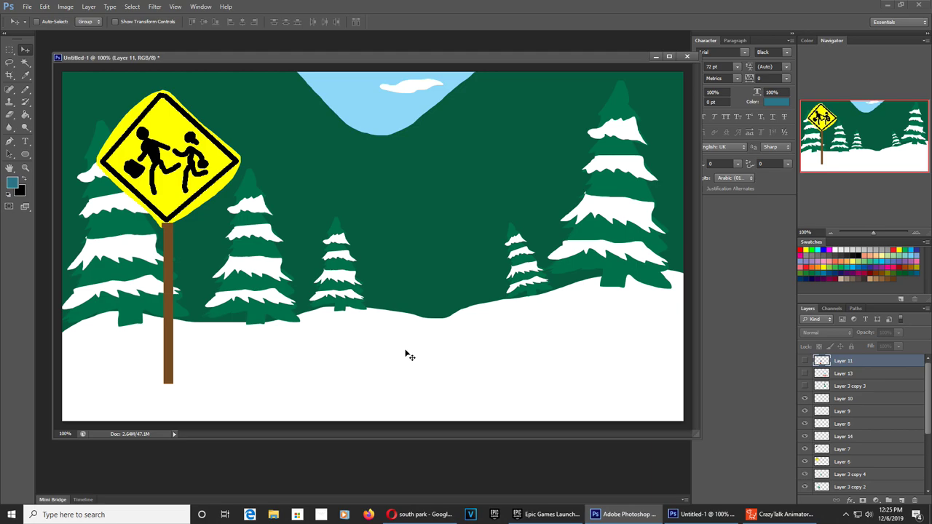
- Save a PNG copy of the scene as "background" in the Animations folder
key("ctrl+shift+s")
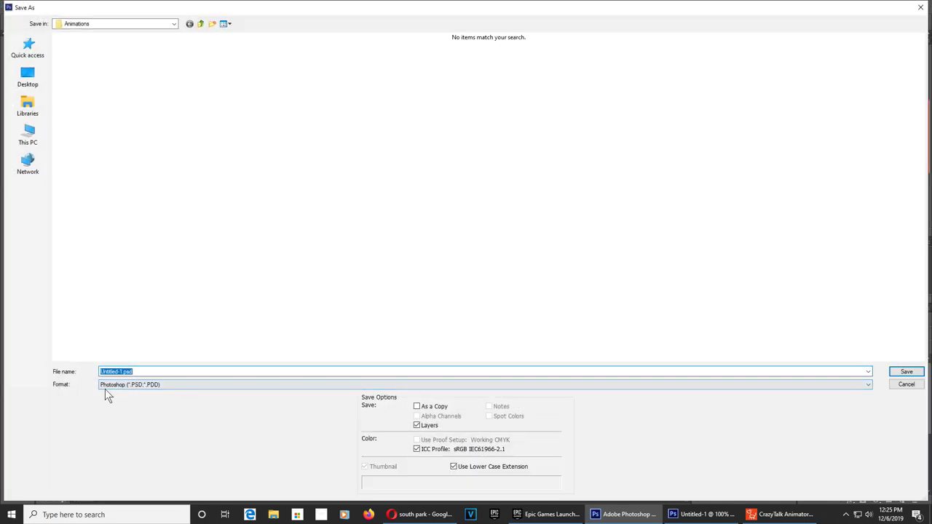
left_click(121, 384)
left_click(142, 493)
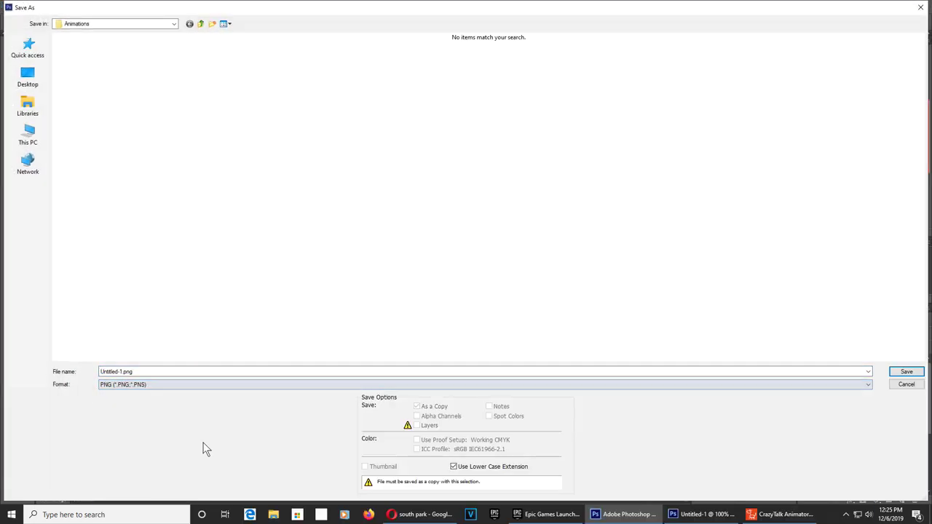
double_click(144, 366)
type("background")
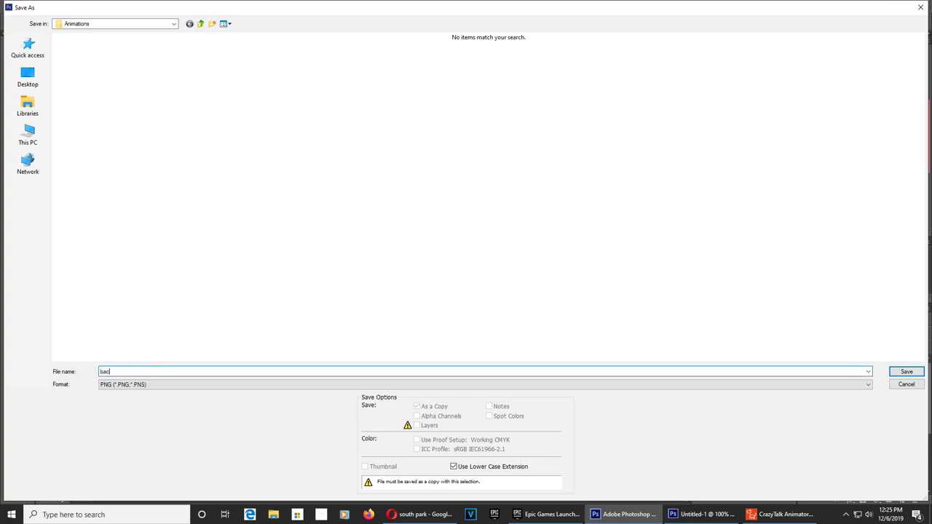
key("Return")
key("Return")
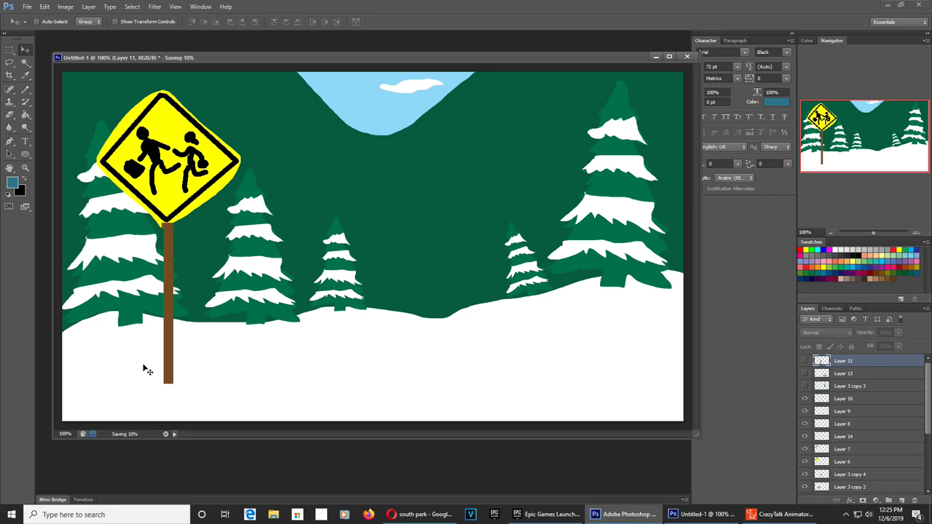
- Hide all background layers, show only Layer 11 with the brown-jacketed character, and move the character up a little
scroll(839, 417, "down", 2)
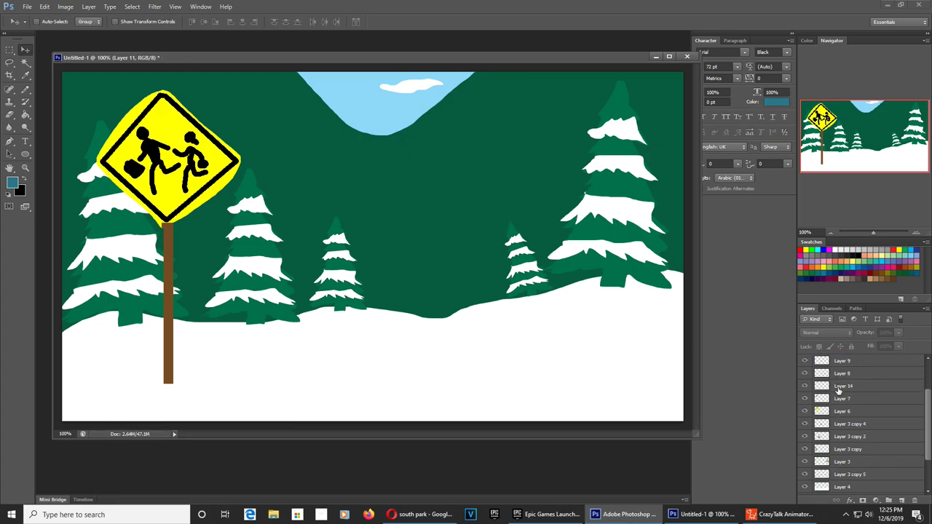
left_click_drag(806, 484, 804, 360)
scroll(827, 411, "up", 2)
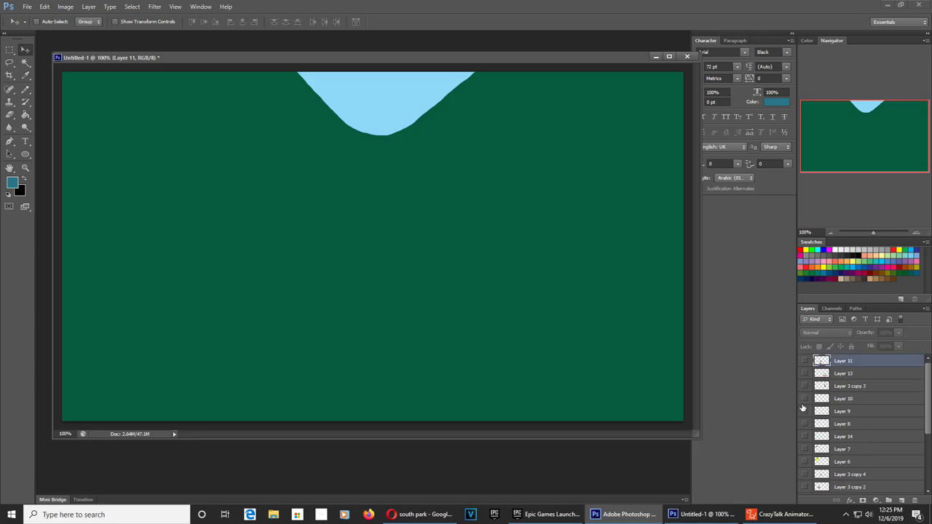
left_click(804, 361)
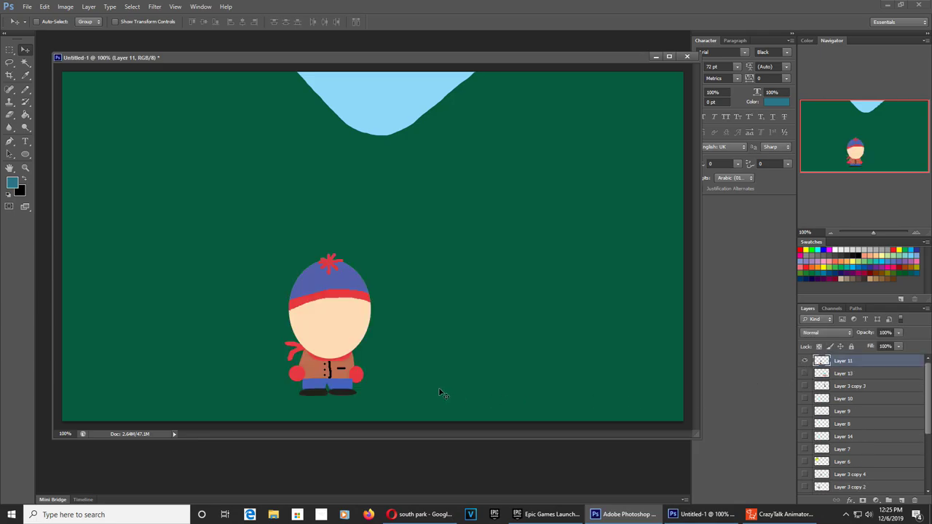
scroll(810, 422, "down", 4)
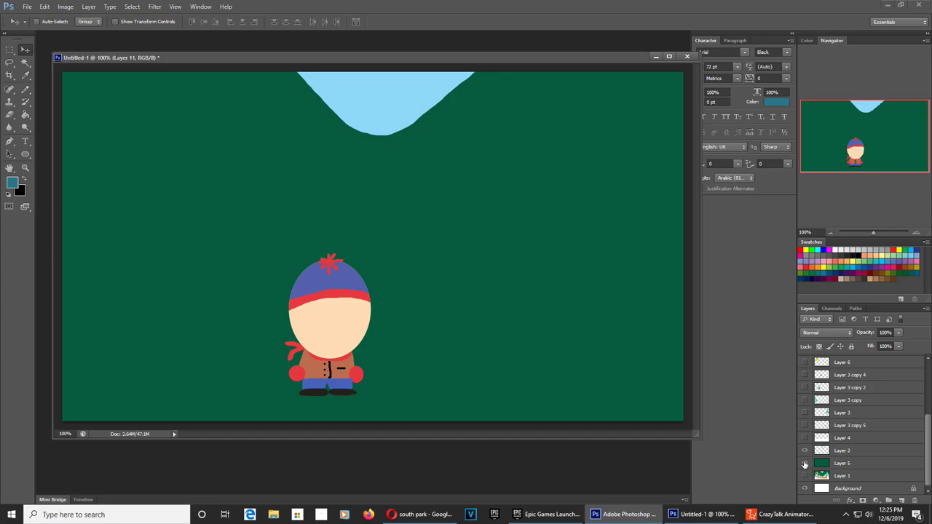
left_click(805, 490)
left_click_drag(329, 342, 331, 304)
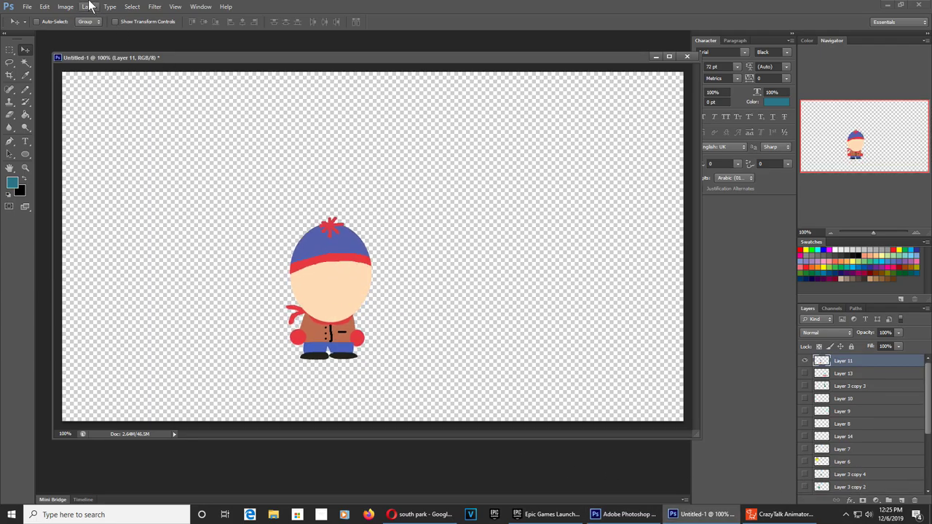
- Set the transparency grid colors to Dark in the preferences
left_click(44, 7)
mouse_move(84, 358)
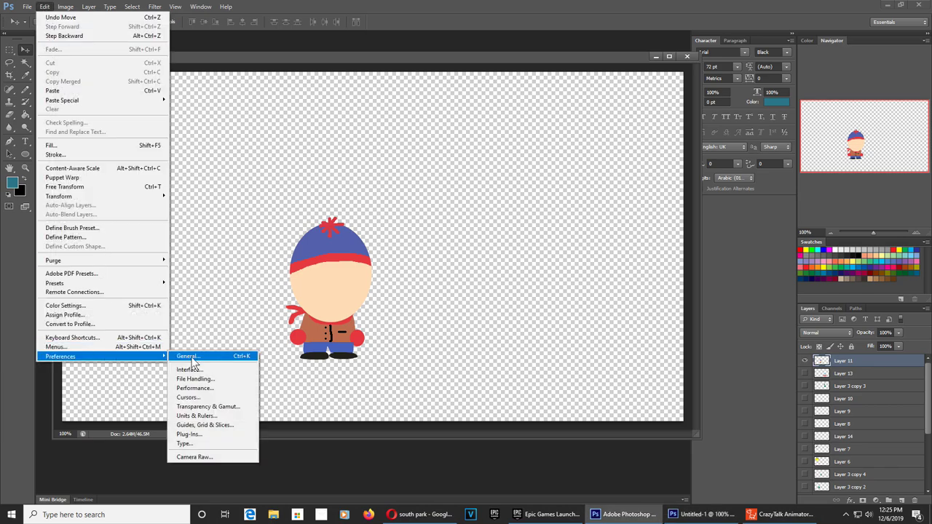
left_click(240, 408)
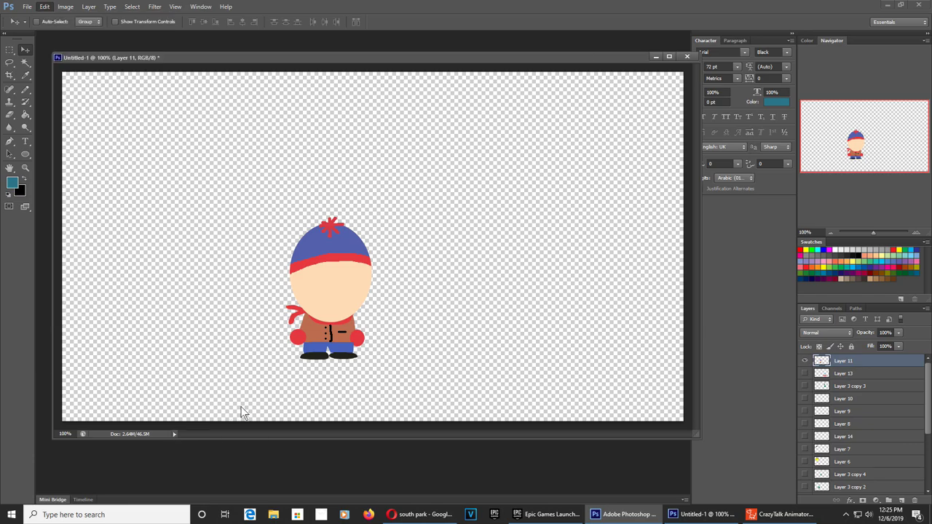
left_click(422, 106)
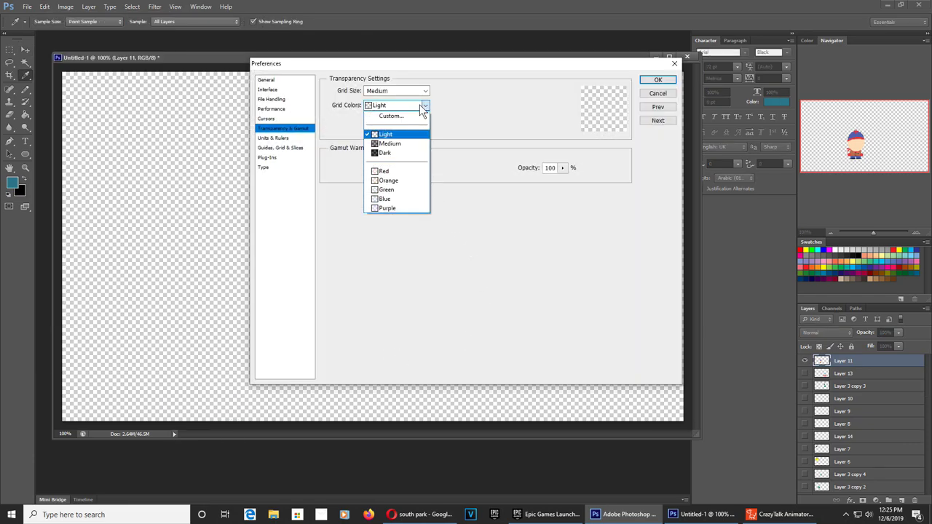
left_click(386, 153)
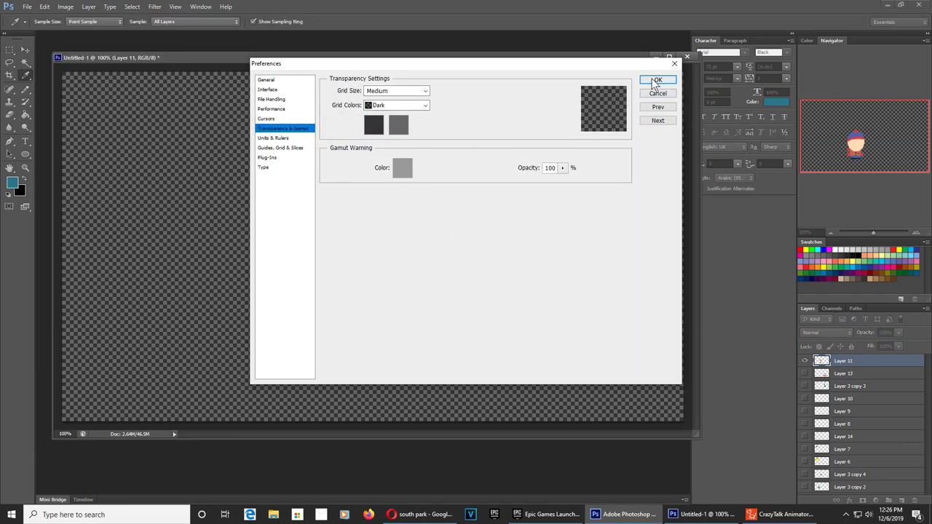
left_click(657, 81)
- Select a rectangle tightly around the brown-jacketed character and crop the canvas to it
key("m")
left_click_drag(284, 209, 373, 362)
left_click(65, 7)
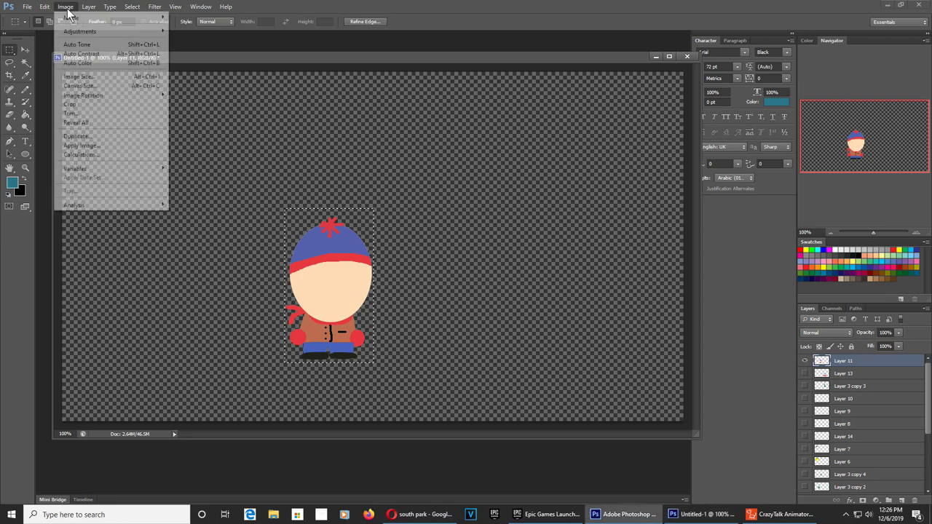
left_click(105, 107)
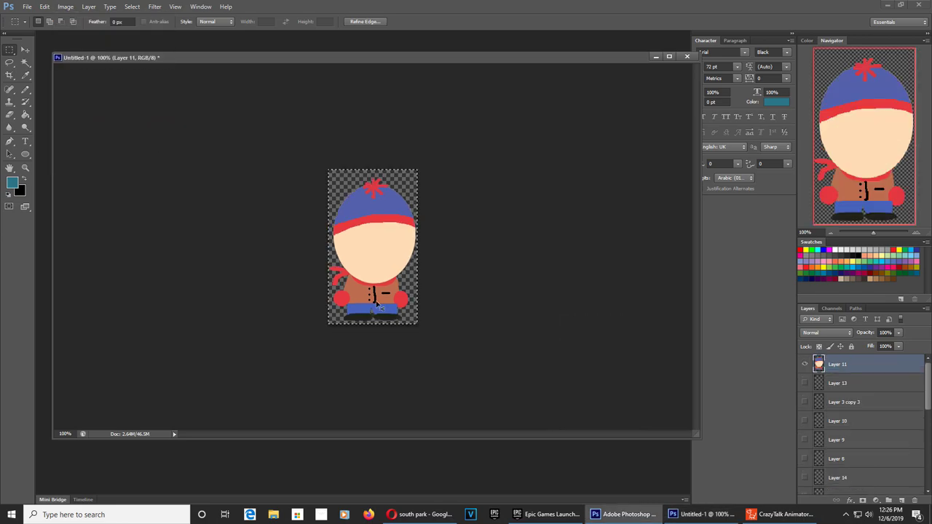
key("ctrl+shift+s")
left_click(199, 384)
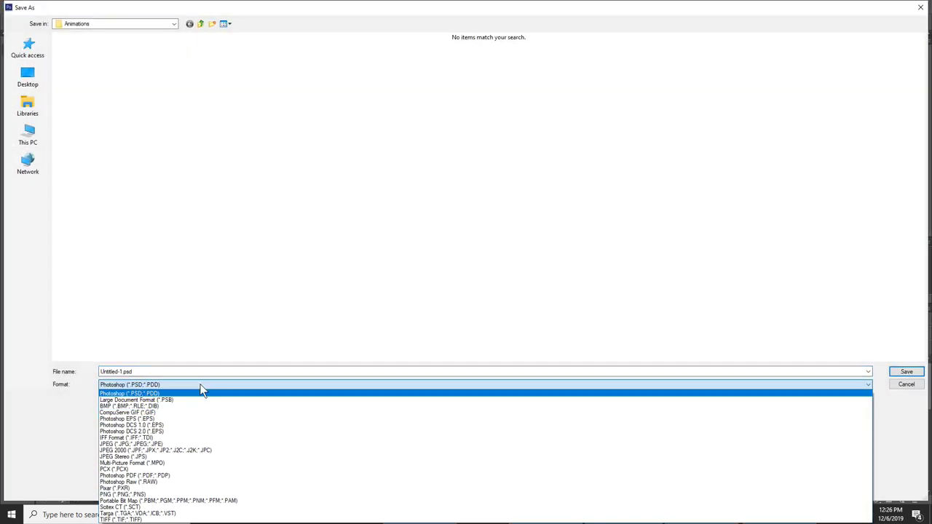
left_click(778, 290)
left_click(906, 384)
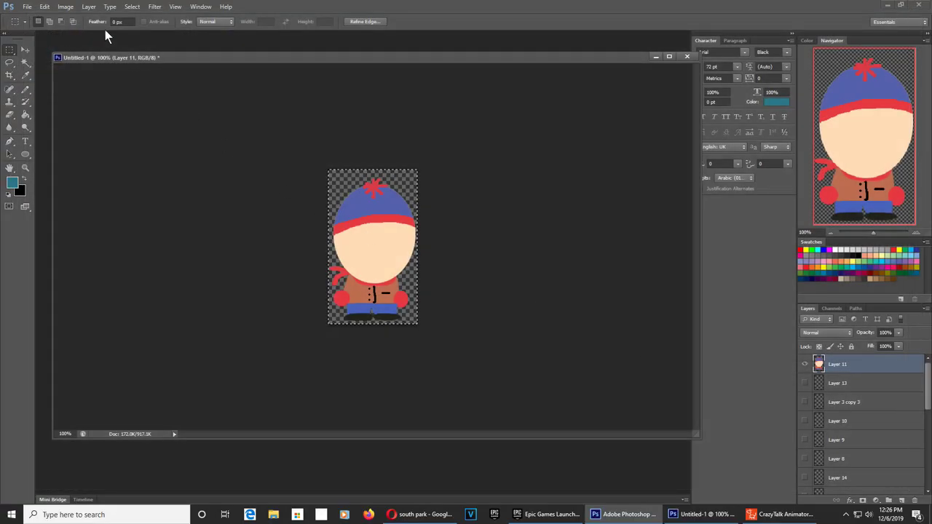
- Try a Vibrance adjustment on the cropped character with saturation at +23
left_click(65, 7)
mouse_move(92, 31)
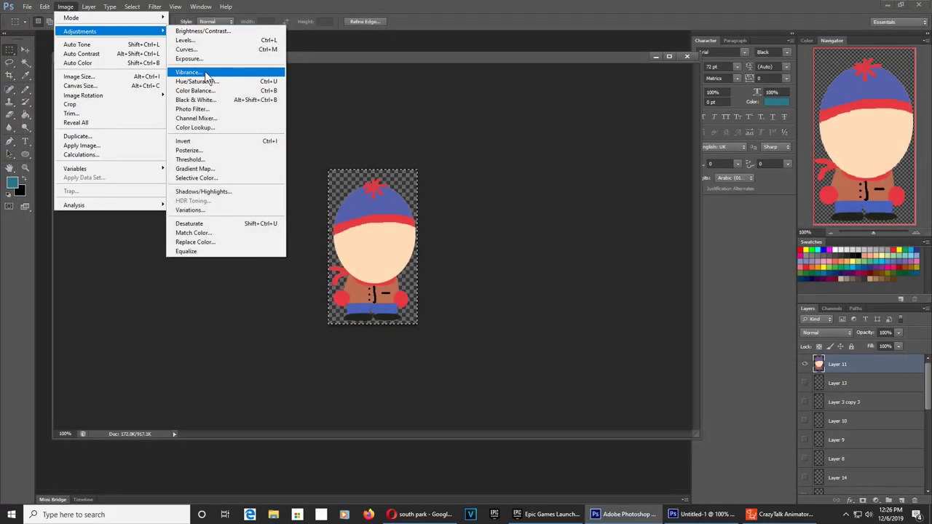
left_click(206, 73)
left_click_drag(647, 123, 664, 125)
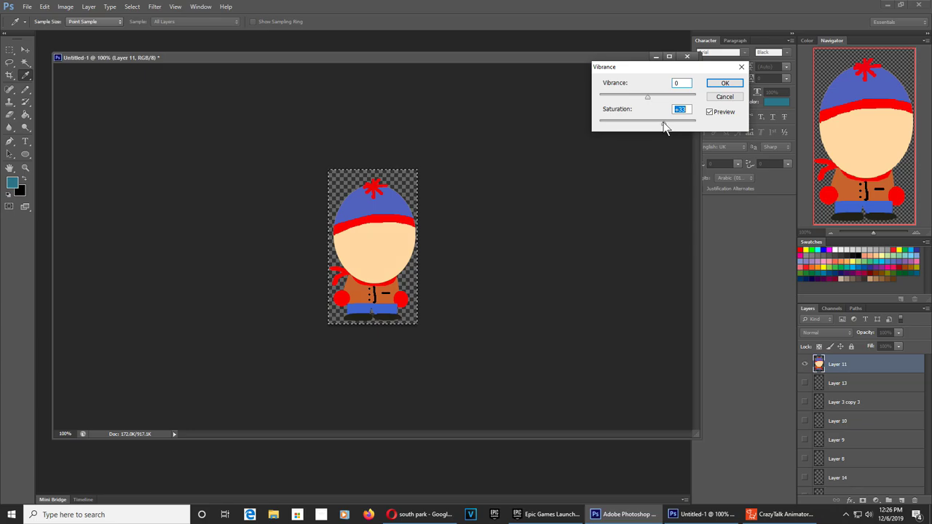
left_click(723, 83)
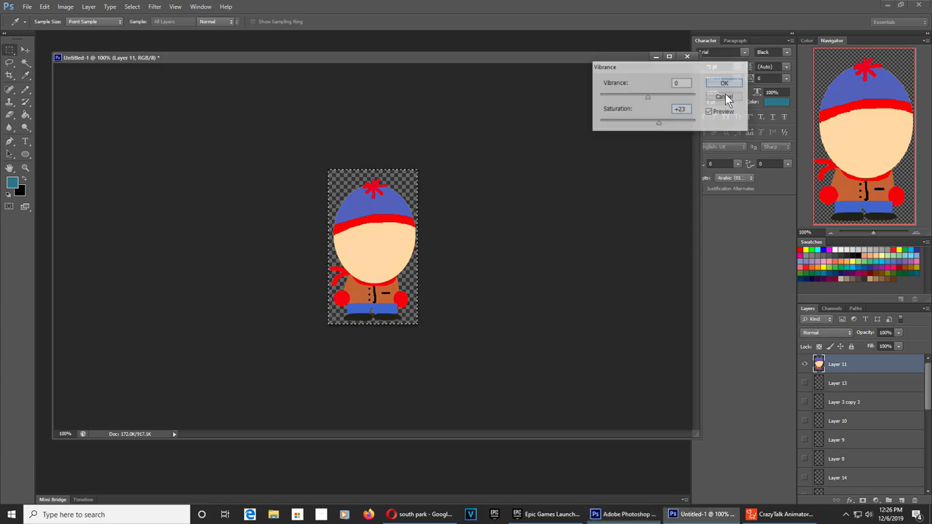
- Save a PNG copy of the cropped character as "character" in the Animations folder
key("m")
key("ctrl+shift+s")
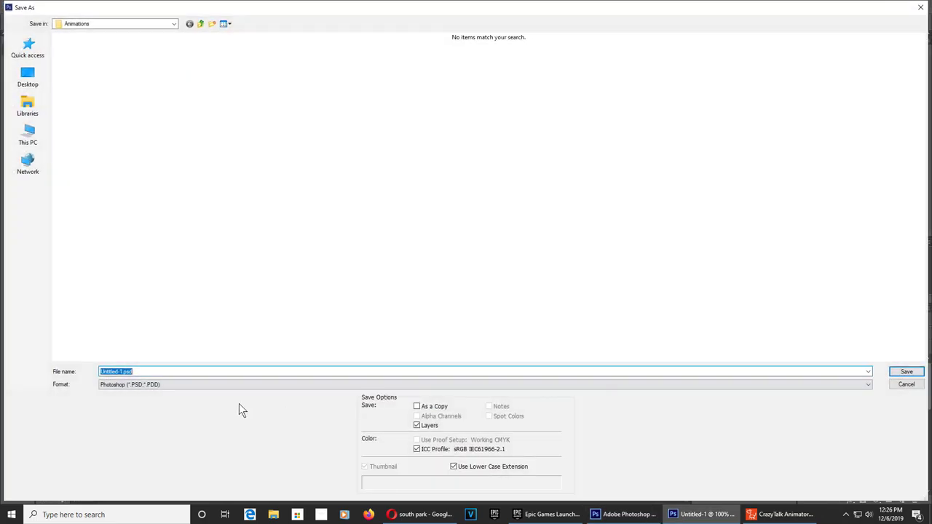
left_click(189, 386)
scroll(181, 421, "down", 1)
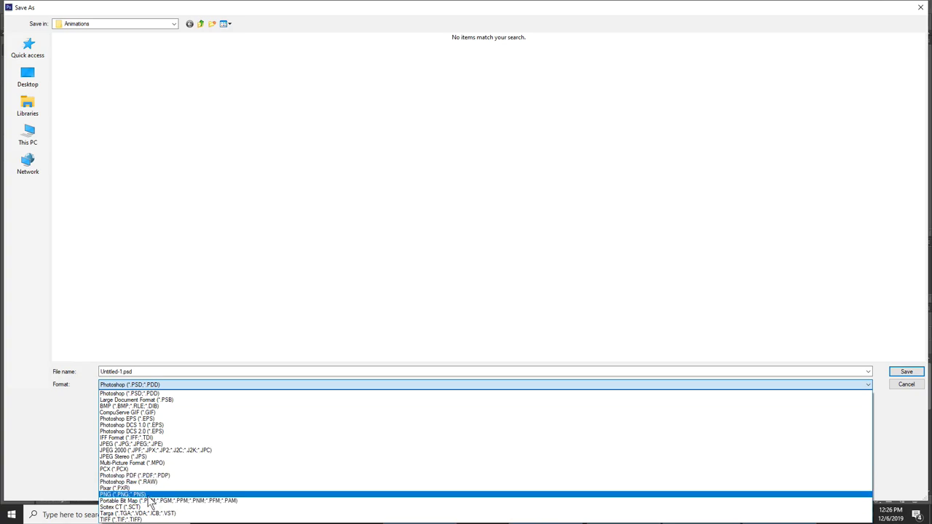
left_click(157, 491)
left_click(144, 372)
type("character")
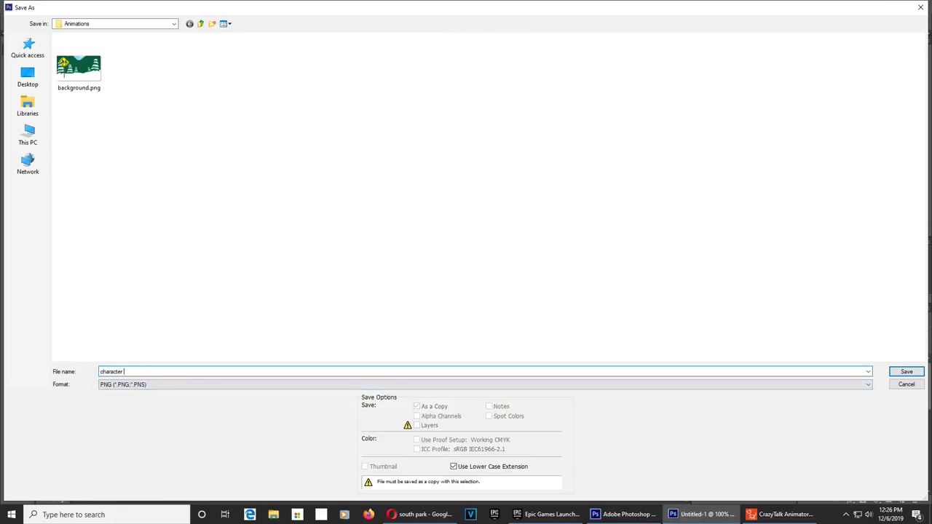
key("Return")
key("Return")
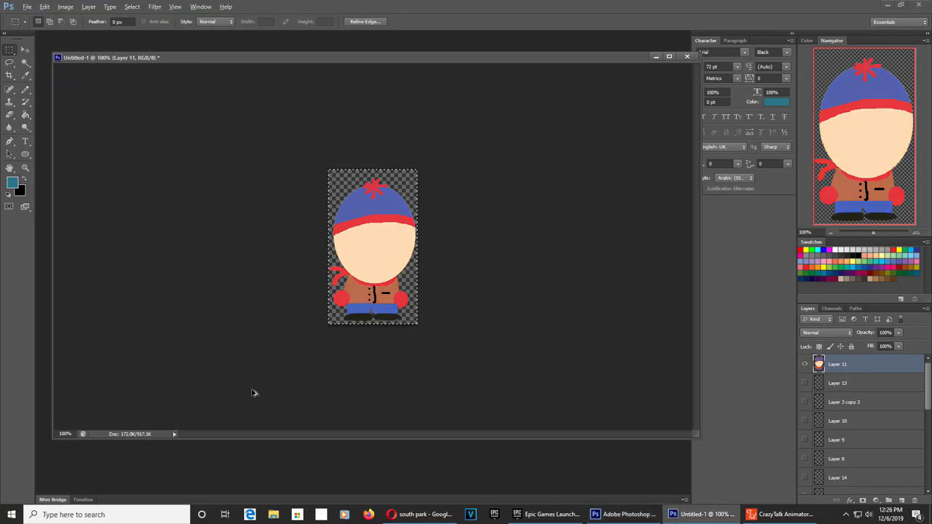
- Undo the crop and clear the selection, then show Layer 13 and hide Layer 11
key("ctrl+z")
key("ctrl+d")
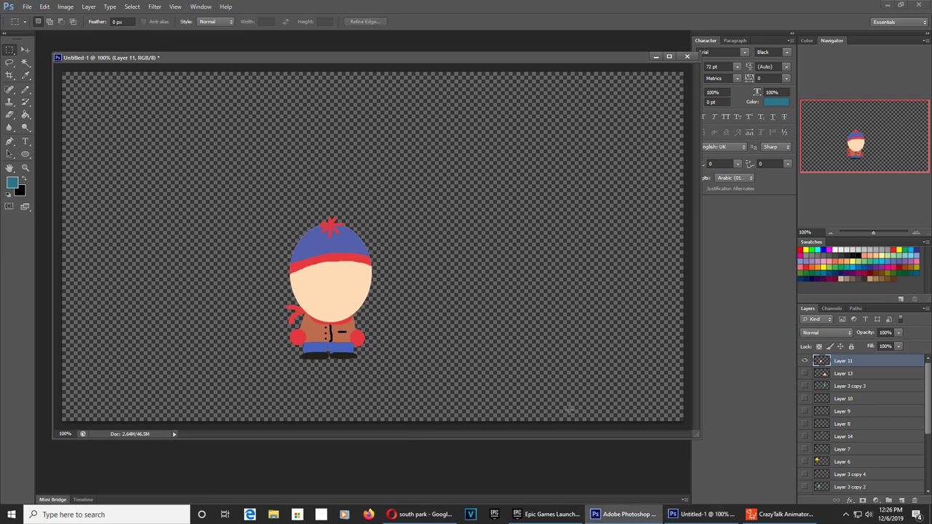
left_click(804, 373)
left_click(805, 361)
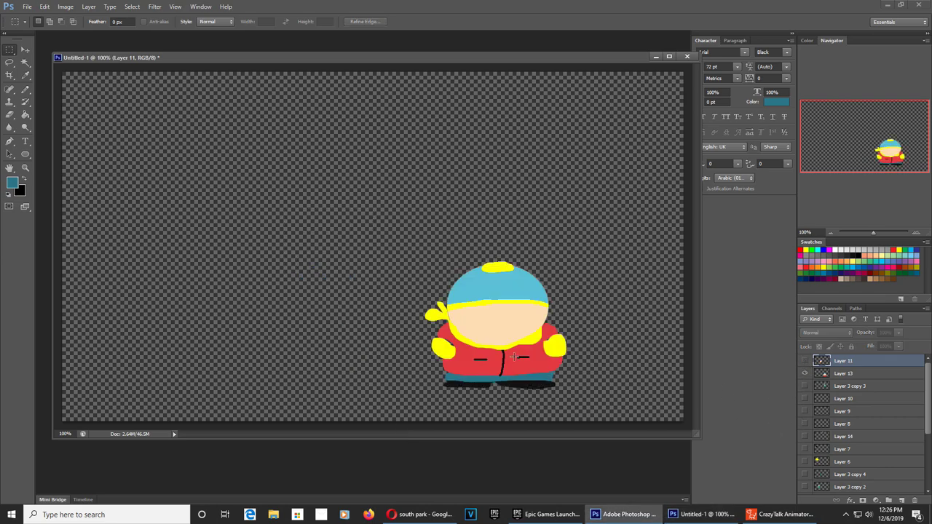
- Pick Layer 13 on the canvas and move the red-jacketed character up and left toward the canvas center
key("v")
key("alt+v")
key("Escape")
right_click(511, 325)
left_click(526, 332)
left_click_drag(508, 333, 367, 271)
- Select a rectangle tightly around the red-jacketed character and crop the canvas to it
key("m")
left_click_drag(283, 193, 429, 330)
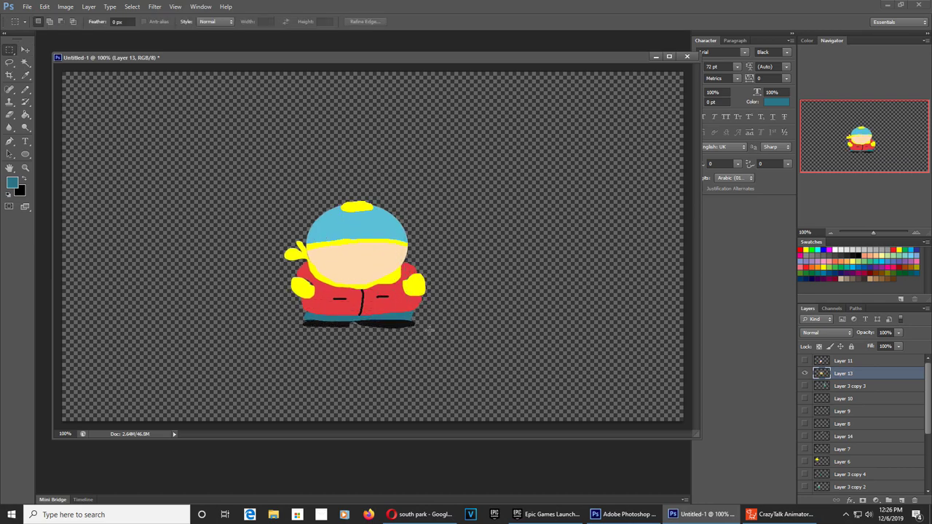
left_click(65, 7)
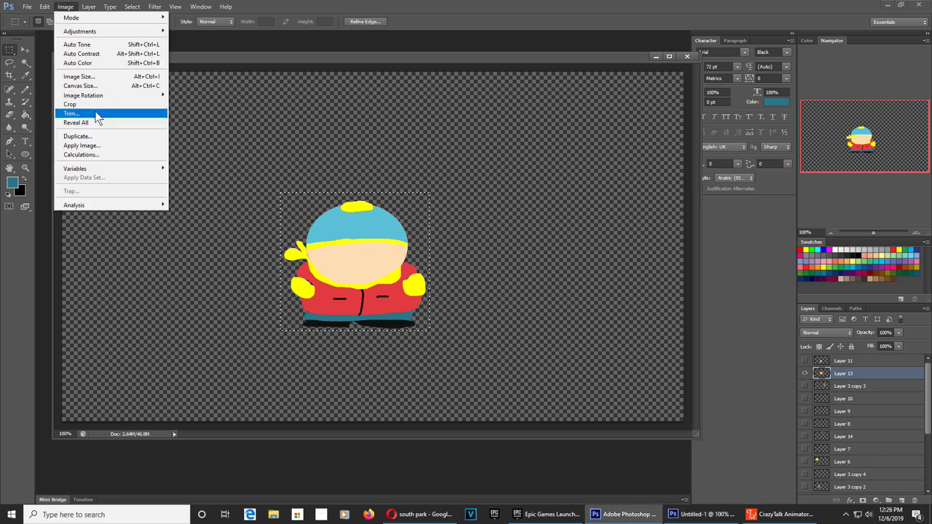
left_click(99, 119)
- Save the cropped red-jacketed character in PNG format as "character 2" in the Animations folder
key("ctrl+shift+s")
left_click(146, 384)
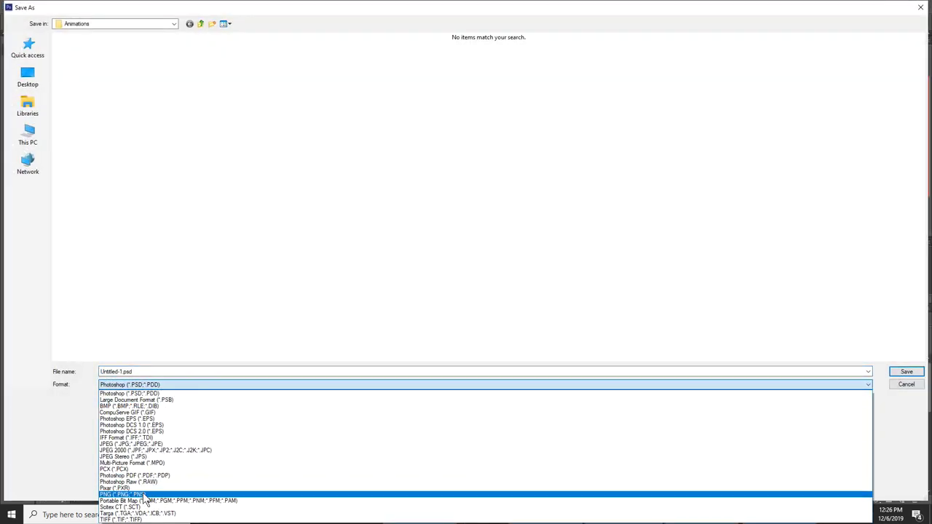
left_click(144, 494)
left_click(140, 371)
type("c")
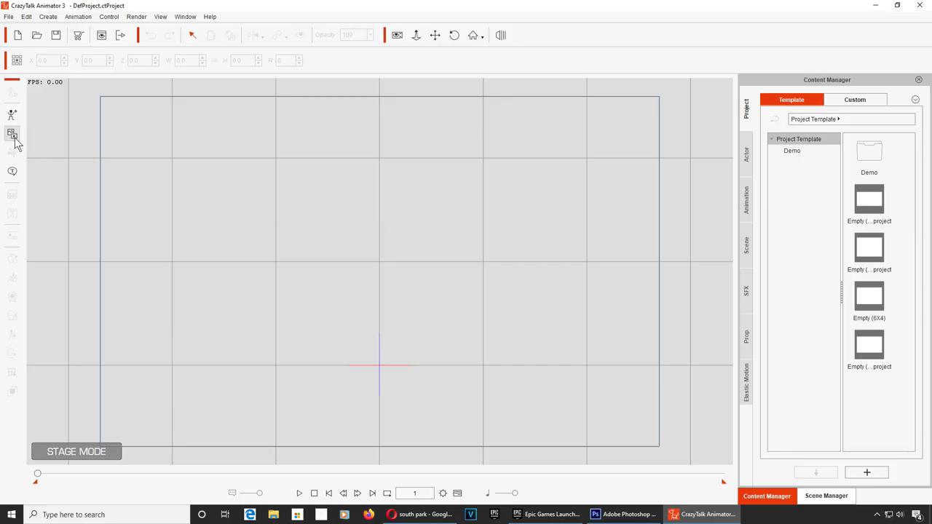
- Switch to CrazyTalk Animator and import background.png from the Animations folder as the scene's background
left_click(11, 135)
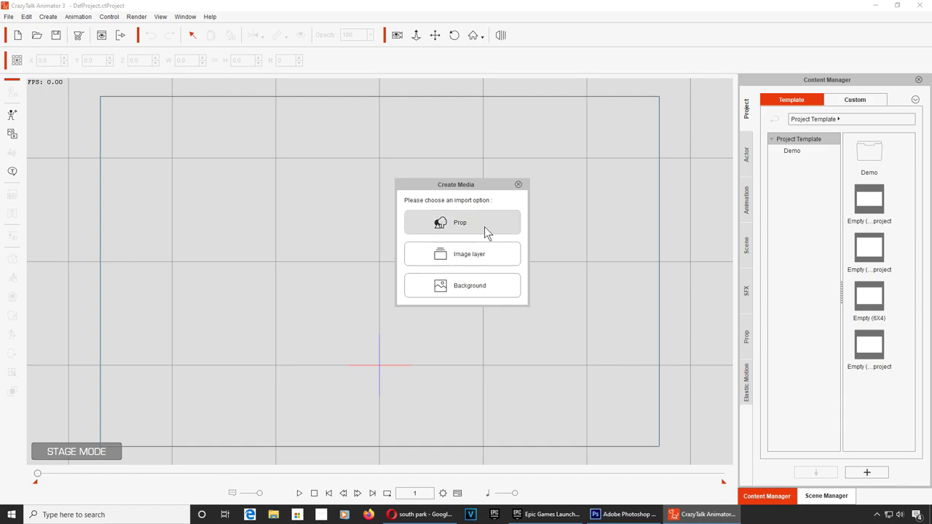
left_click(477, 284)
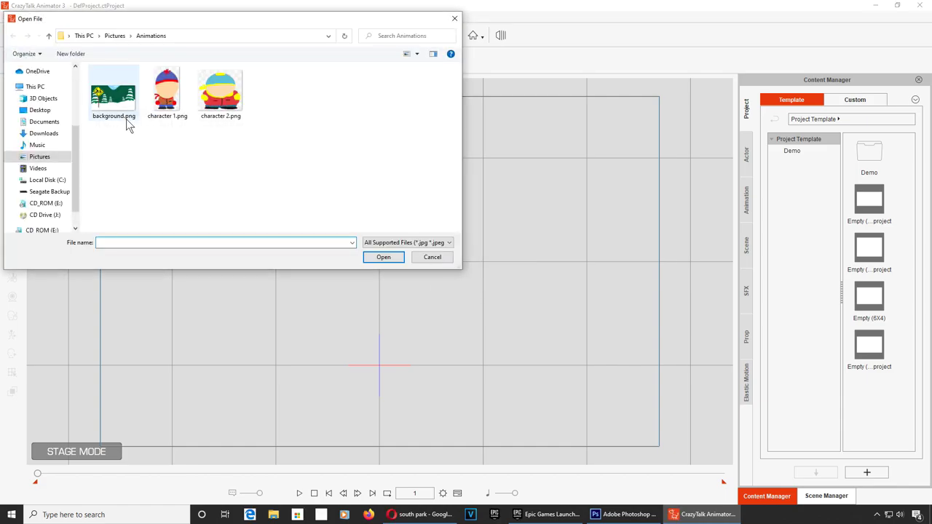
double_click(128, 121)
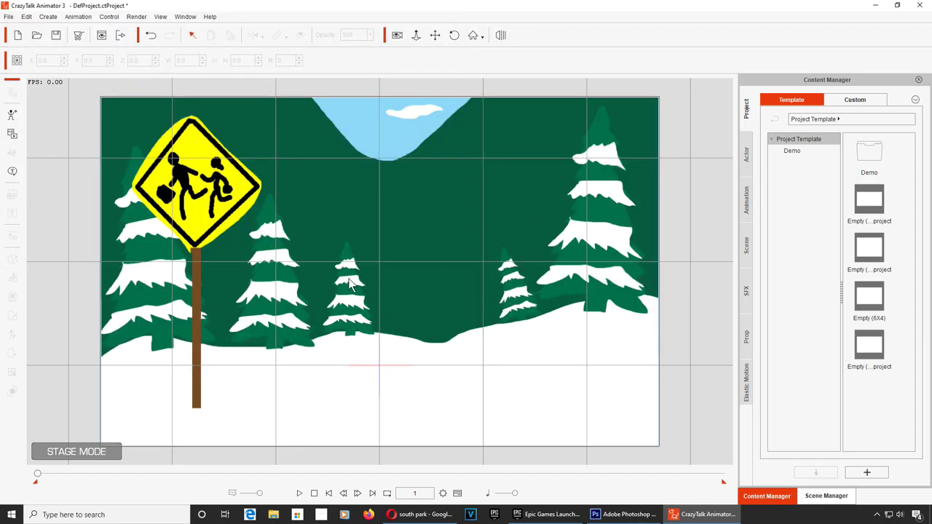
- Create an actor from character 1.png and open it in Composer mode with the Bone Editor
left_click(12, 116)
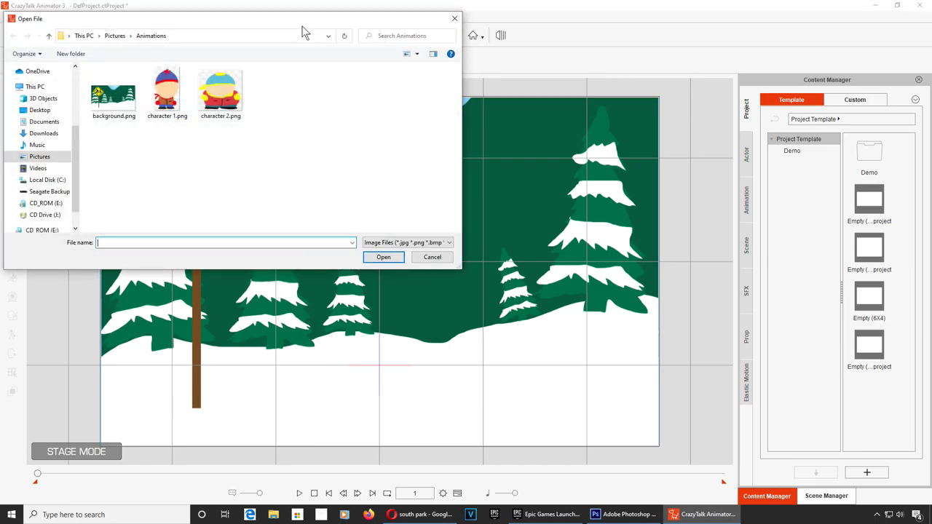
left_click_drag(302, 24, 415, 97)
double_click(281, 167)
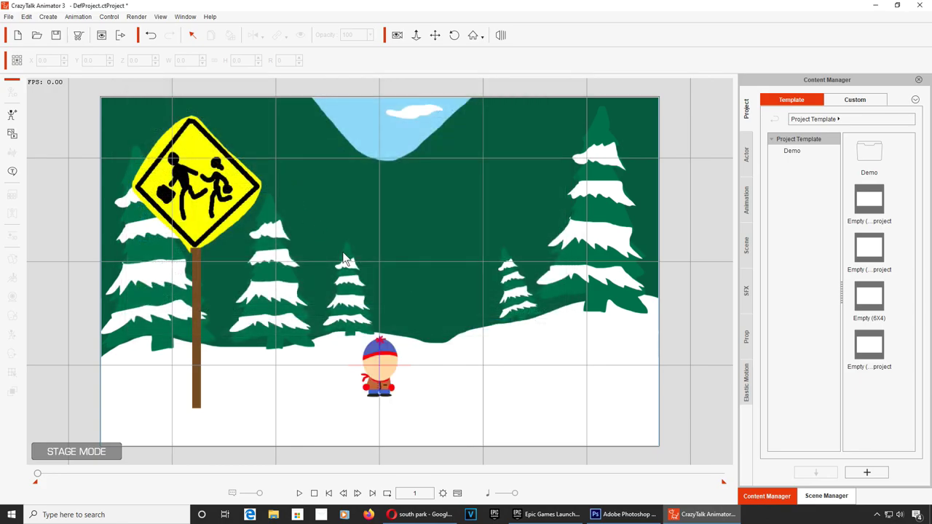
double_click(393, 335)
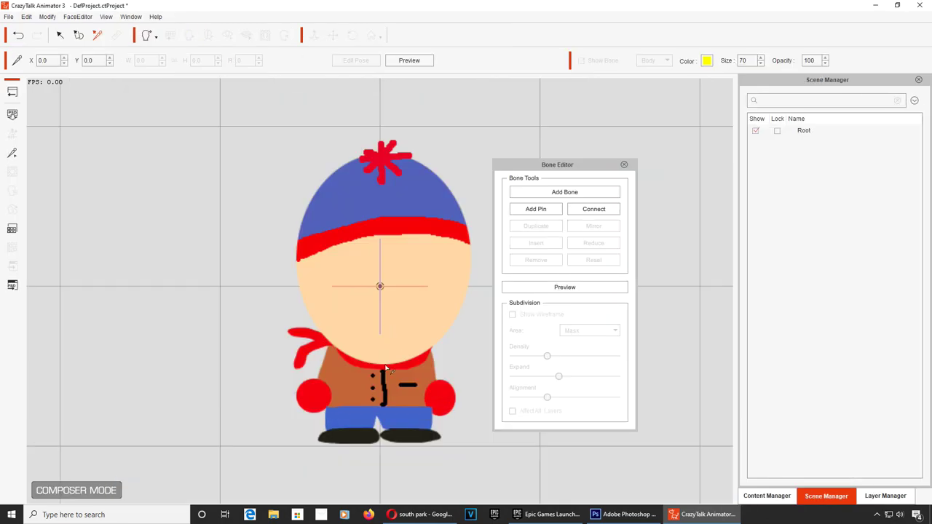
- Add a bone chain from the center of the hips down each leg and into each shoe
left_click(564, 192)
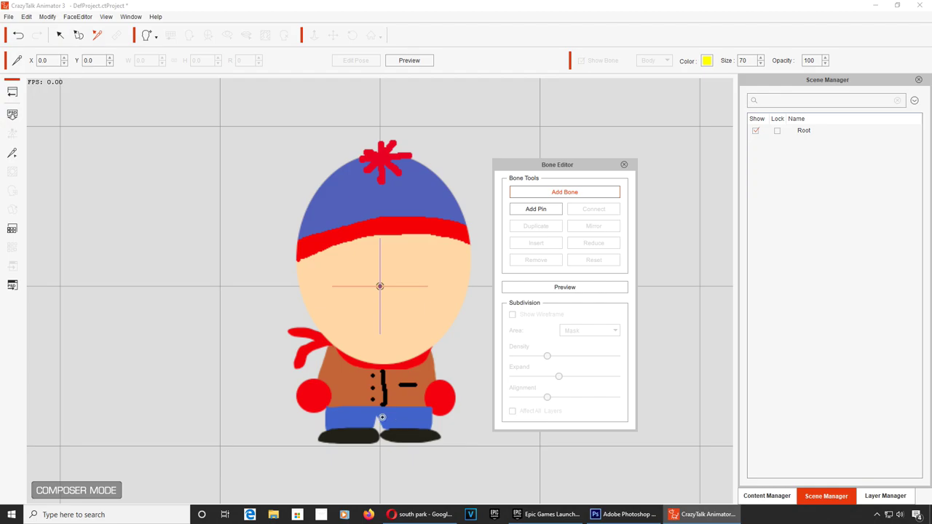
left_click_drag(377, 407, 357, 409)
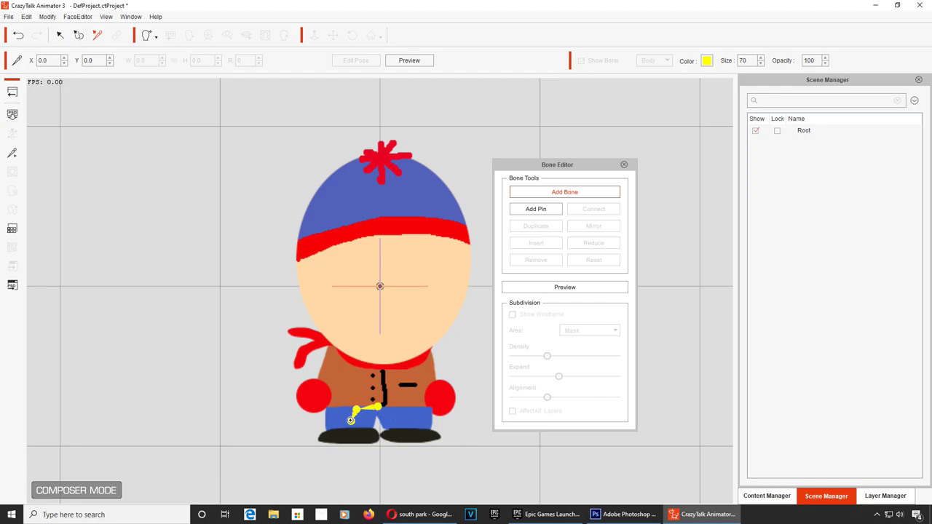
right_click(331, 435)
left_click(562, 194)
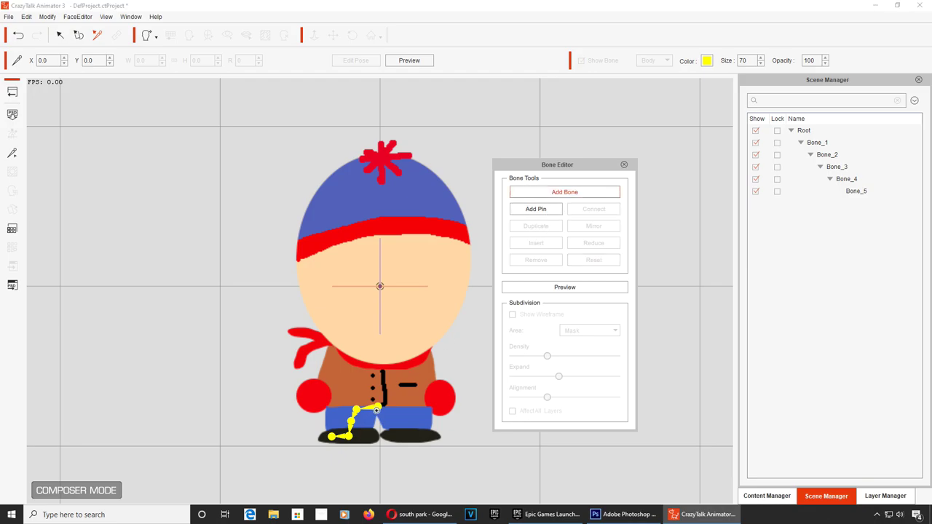
left_click_drag(377, 409, 402, 408)
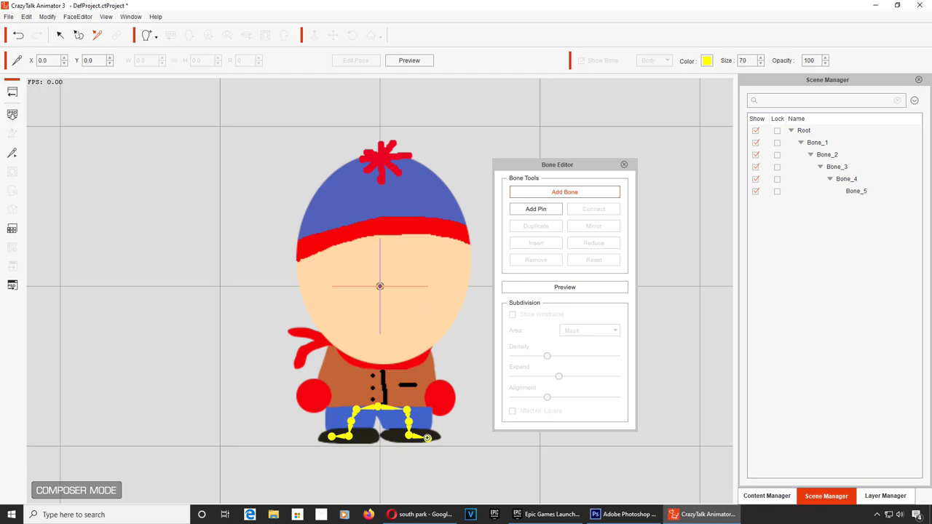
right_click(428, 436)
- Add spine bones from the center of the hips up through the chest to the neck
left_click(562, 192)
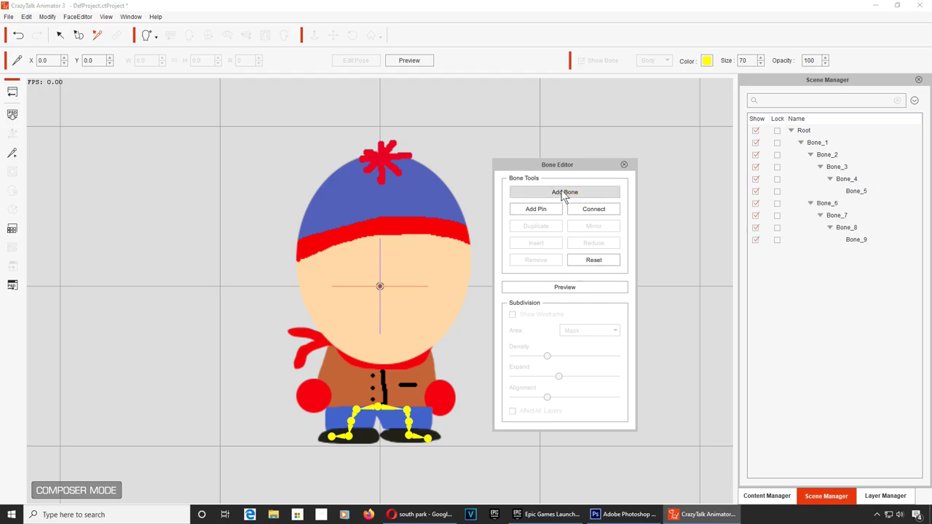
left_click_drag(377, 404, 379, 380)
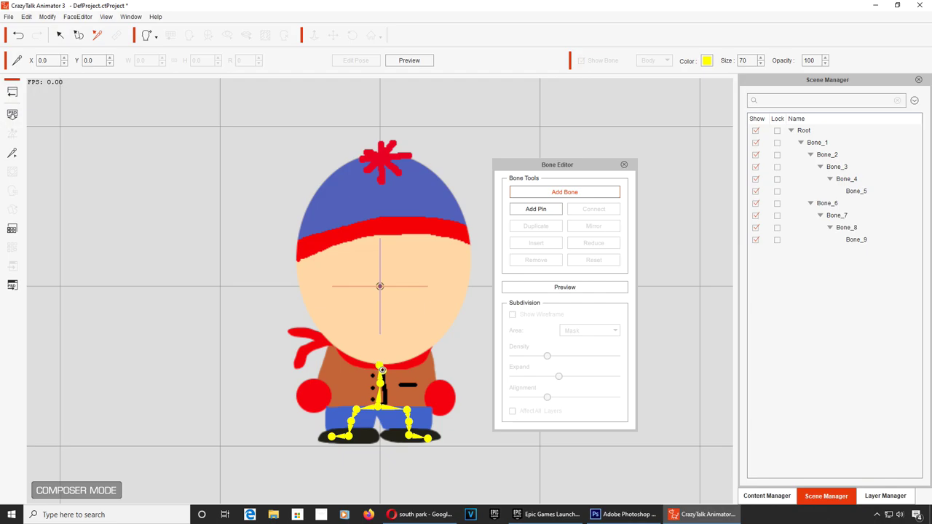
right_click(385, 370)
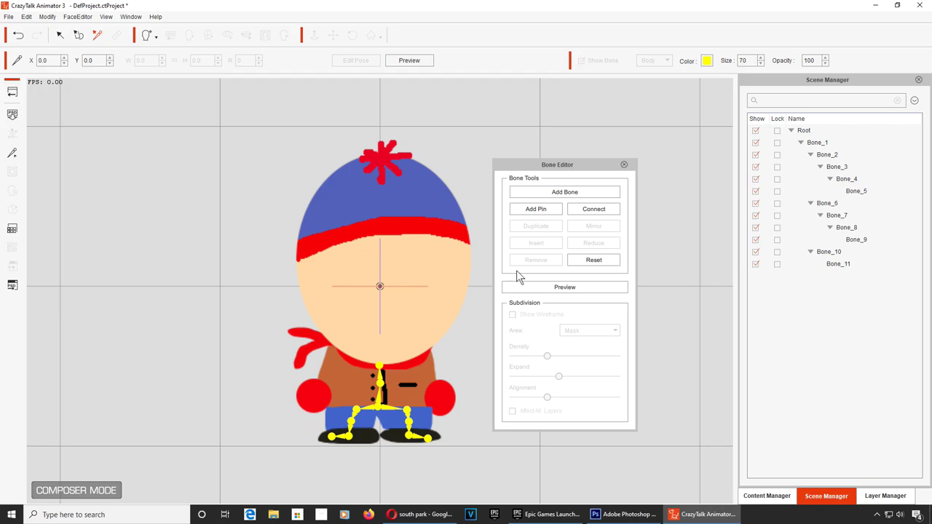
- Add a bone chain from the chest through the shoulder and elbow to the hand for each arm
left_click(565, 192)
left_click_drag(379, 386, 412, 372)
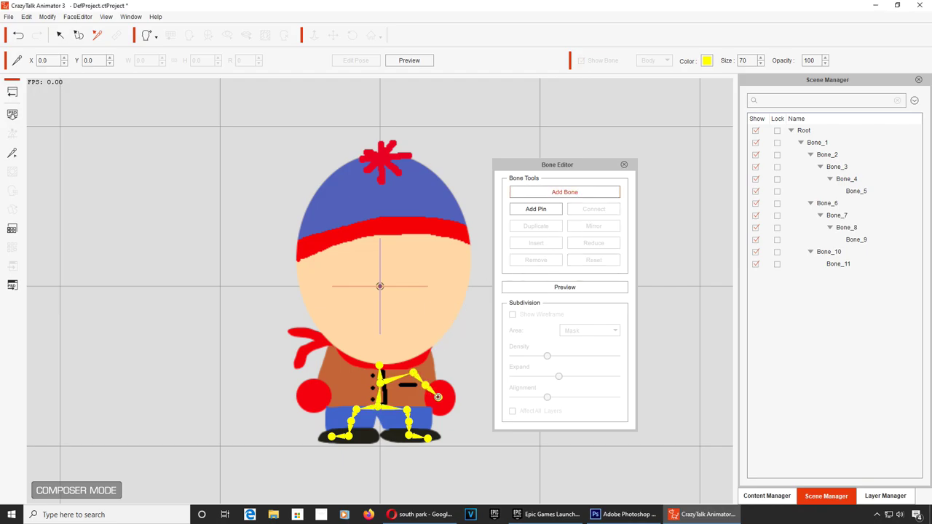
right_click(442, 400)
left_click(565, 192)
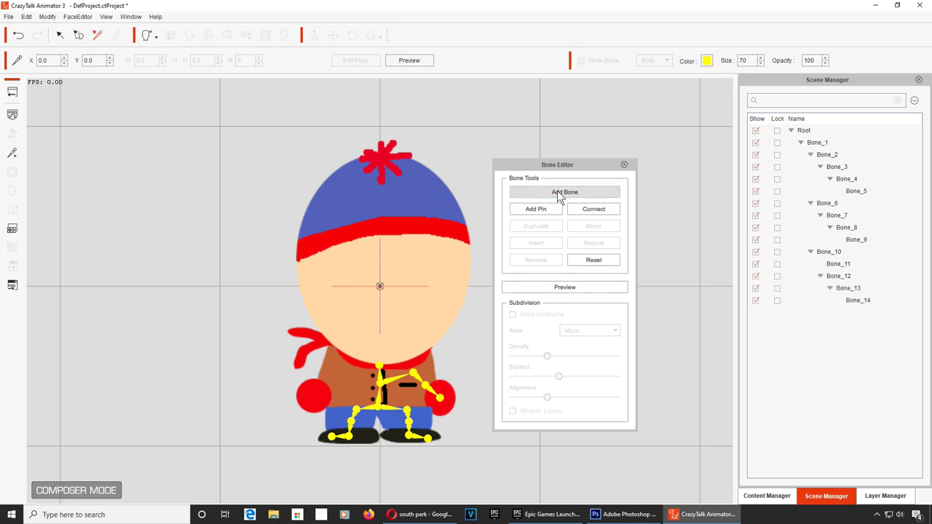
left_click_drag(379, 381, 349, 372)
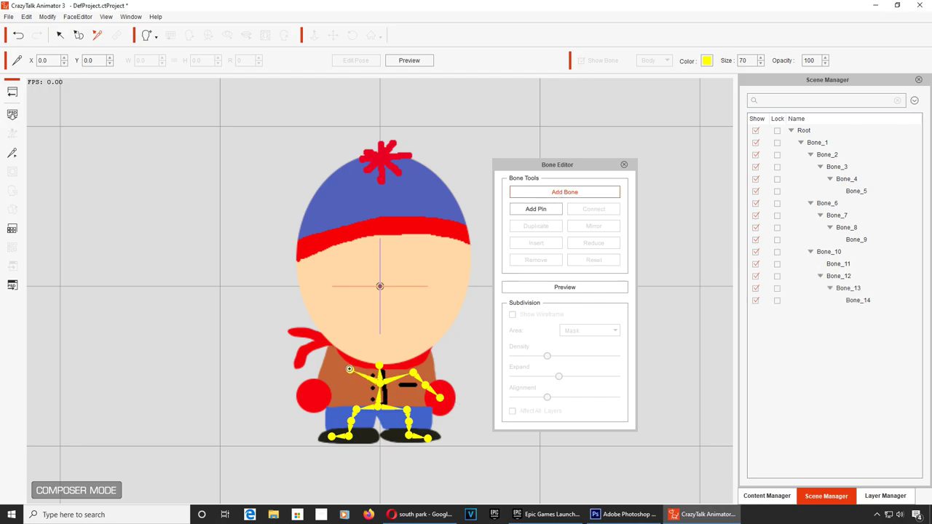
left_click(329, 383)
left_click(312, 401)
right_click(312, 402)
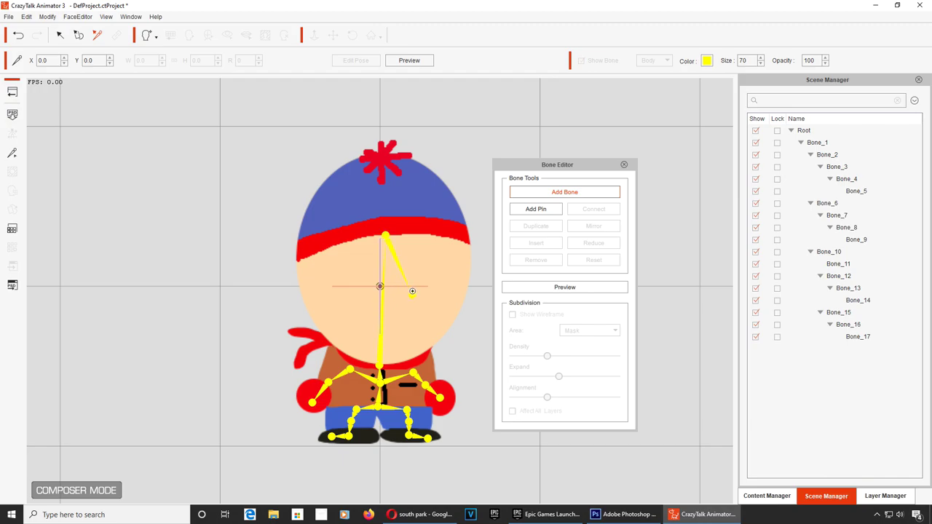
- Finish a head bone running from the neck up to the hat's red band and close the Bone Editor
right_click(401, 249)
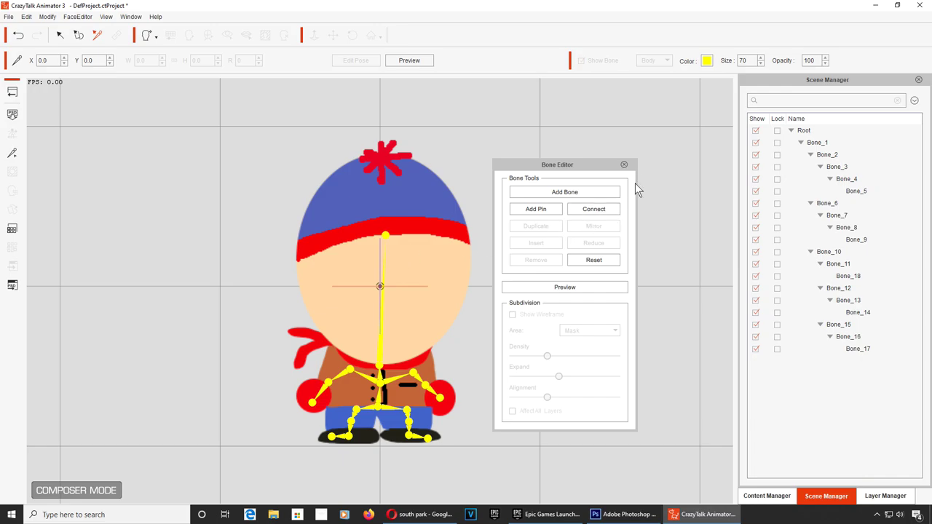
left_click(623, 165)
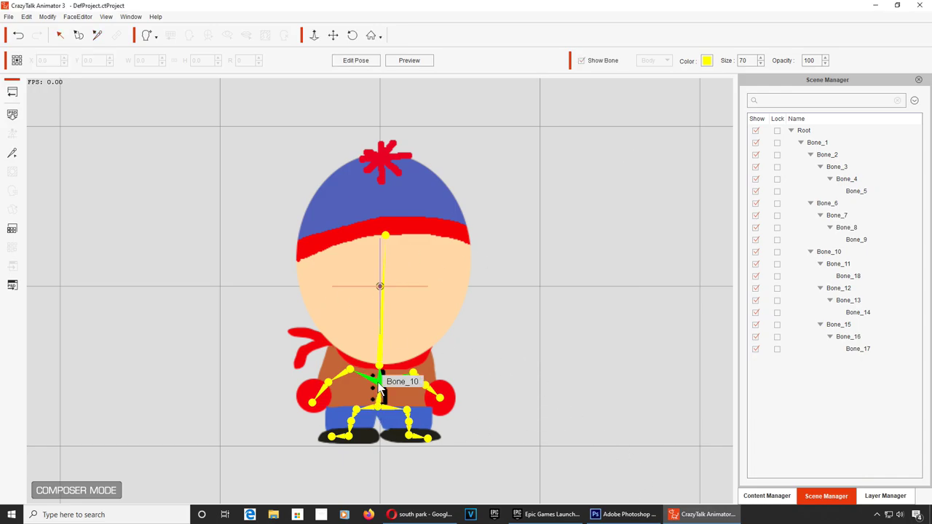
- Duplicate the character image as a separate layer on the head bone and open that layer in the Mask Editor
left_click(380, 323)
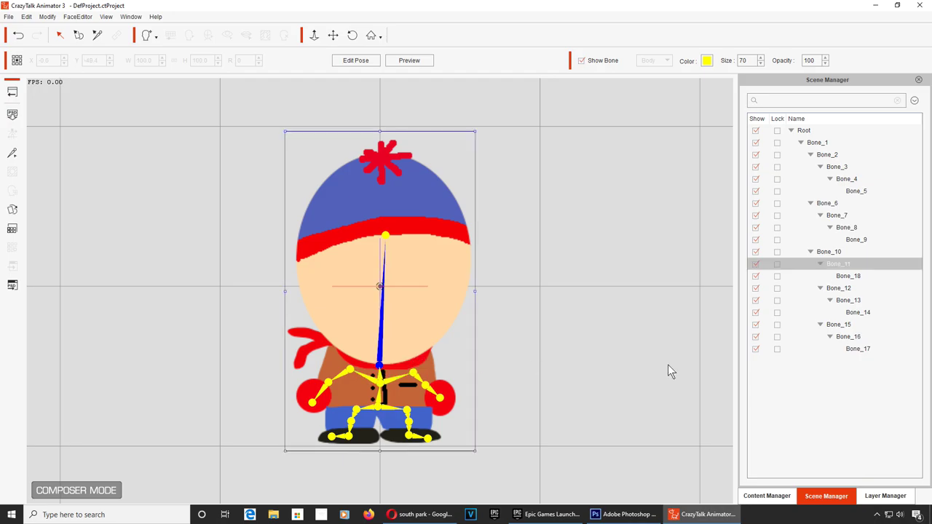
left_click(885, 498)
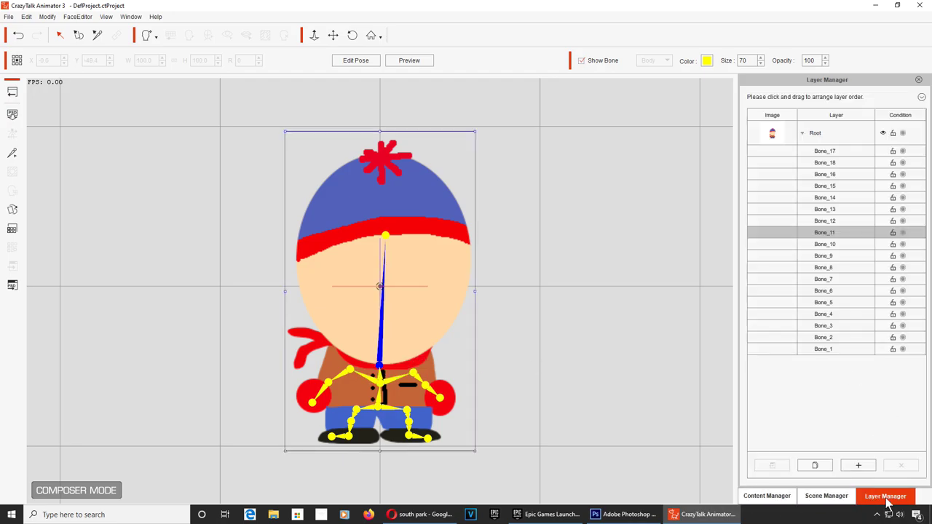
left_click(814, 465)
left_click(474, 283)
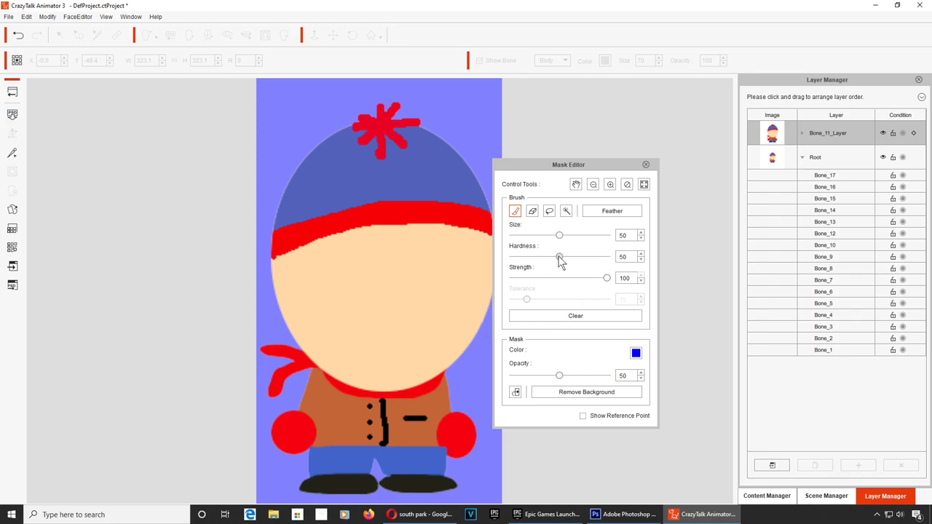
- Set the mask brush to hardness 100 and size 34, then mask out the scarf, jacket, hands, trousers and shoes below the head
left_click_drag(559, 256, 607, 256)
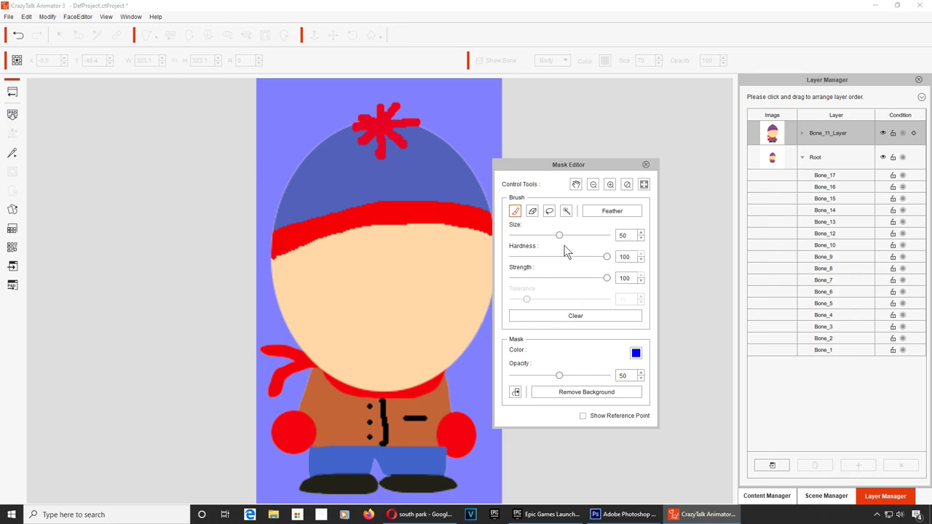
left_click_drag(559, 236, 544, 235)
left_click_drag(563, 166, 613, 115)
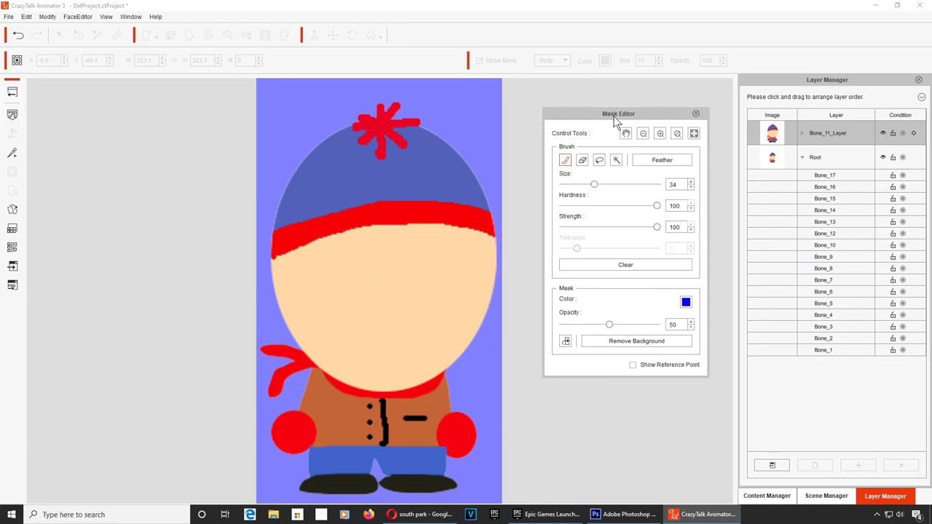
mouse_move(454, 434)
left_mouse_down()
mouse_move(446, 475)
mouse_move(384, 479)
mouse_move(457, 457)
mouse_move(451, 387)
mouse_move(426, 410)
mouse_move(467, 429)
mouse_move(421, 464)
mouse_move(291, 466)
mouse_move(299, 439)
mouse_move(436, 441)
mouse_move(265, 426)
mouse_move(332, 489)
mouse_move(394, 454)
mouse_move(446, 389)
mouse_move(414, 405)
mouse_move(354, 405)
mouse_move(272, 350)
mouse_move(347, 424)
mouse_move(292, 413)
left_mouse_up()
left_click_drag(338, 481, 469, 486)
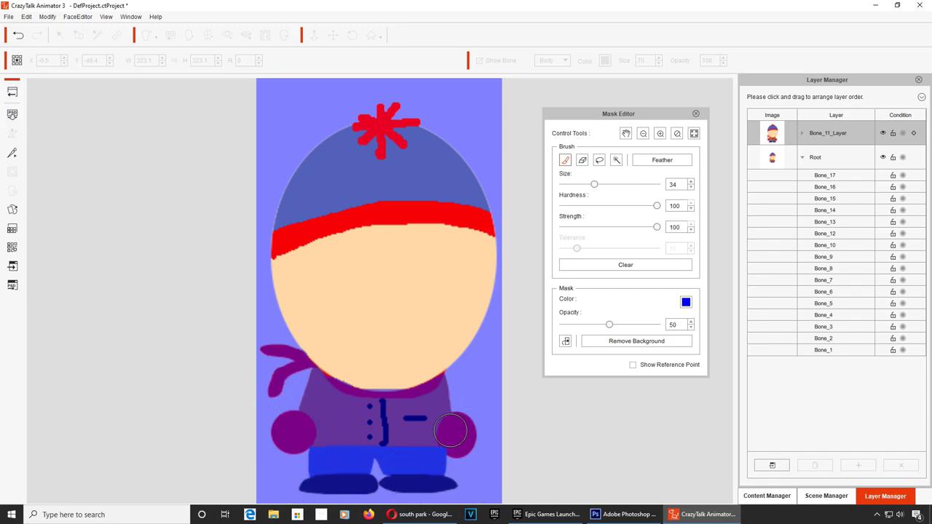
- Remove the background from the head layer's mask and close the Mask Editor
left_click(632, 345)
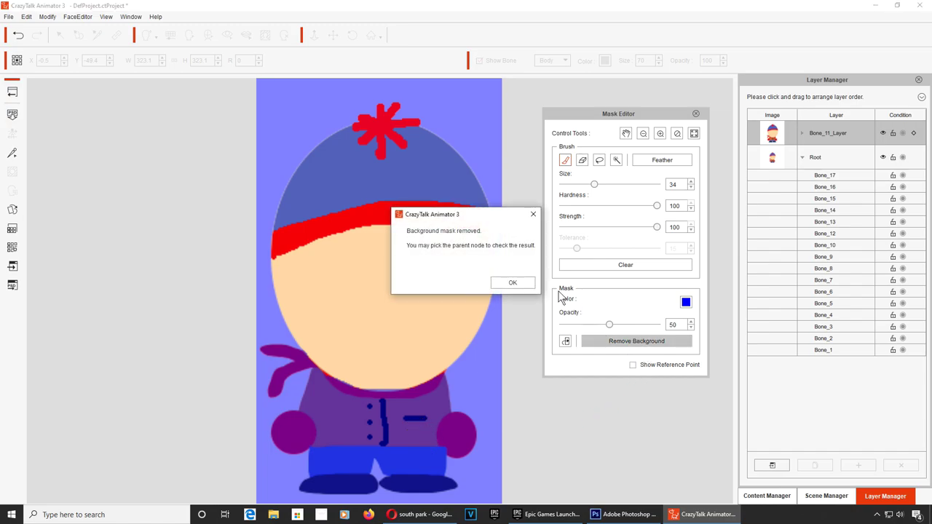
left_click(514, 280)
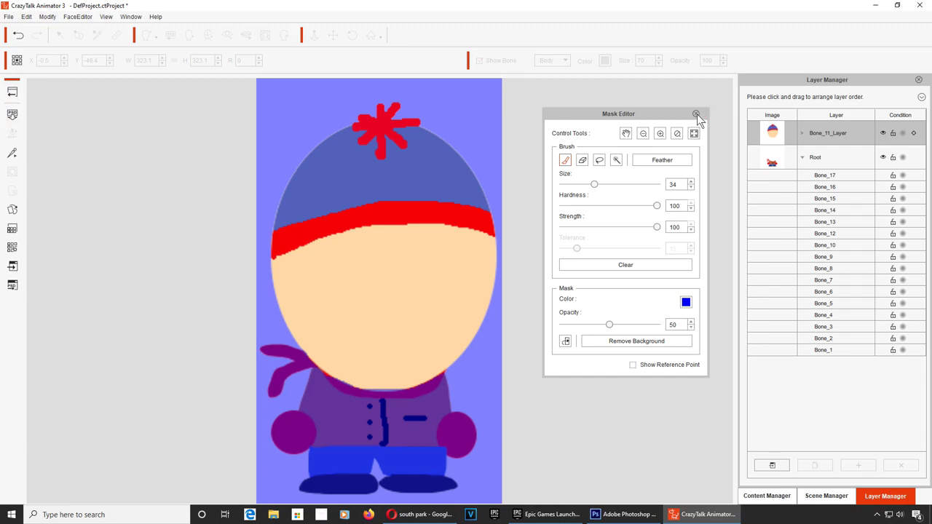
left_click(696, 114)
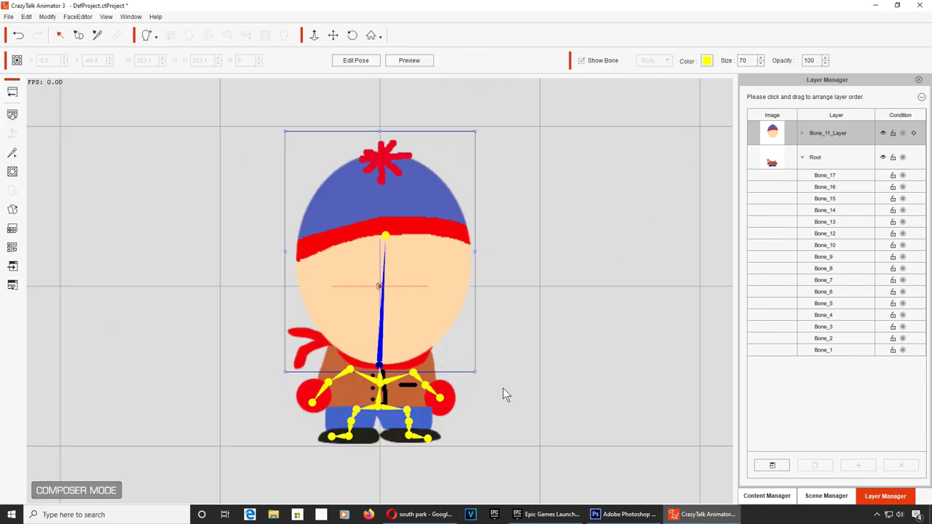
left_click_drag(479, 375, 492, 273)
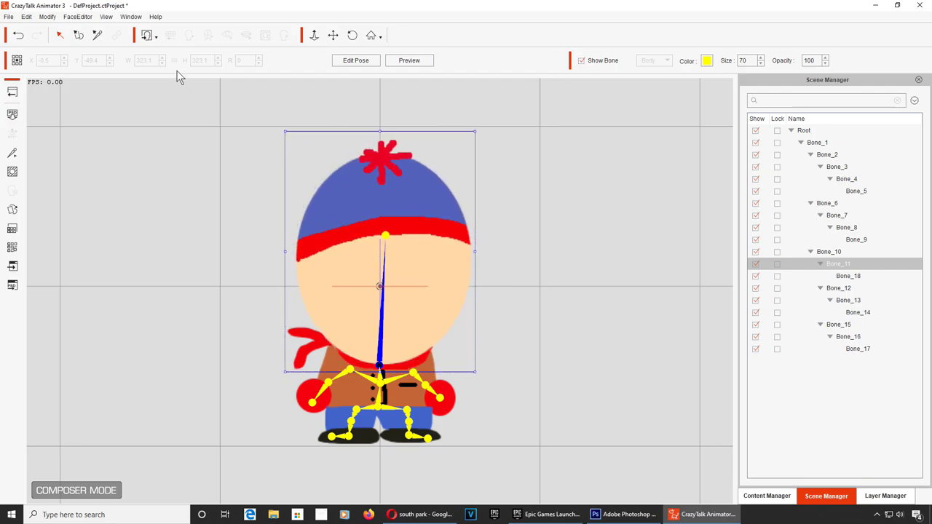
- Create a sprite-based head on the head bone, adjusting and applying its head angle
left_click(151, 38)
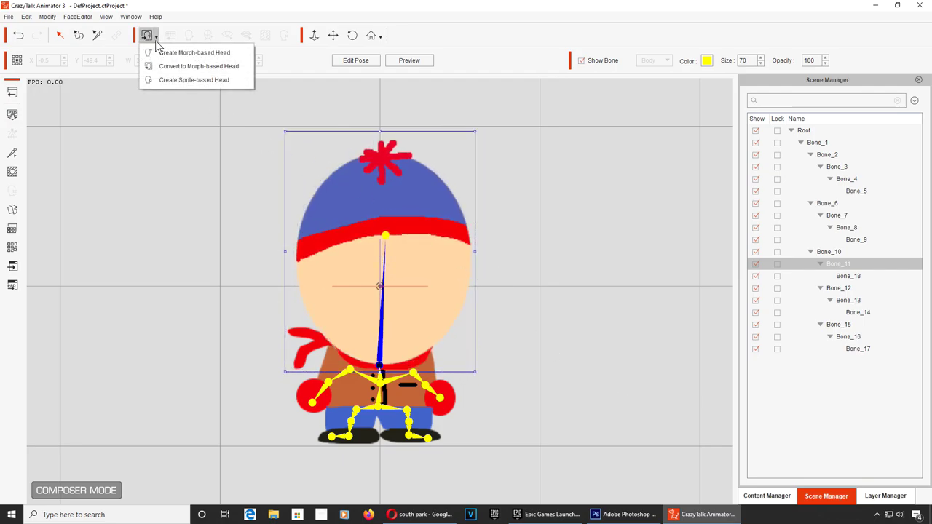
left_click(190, 81)
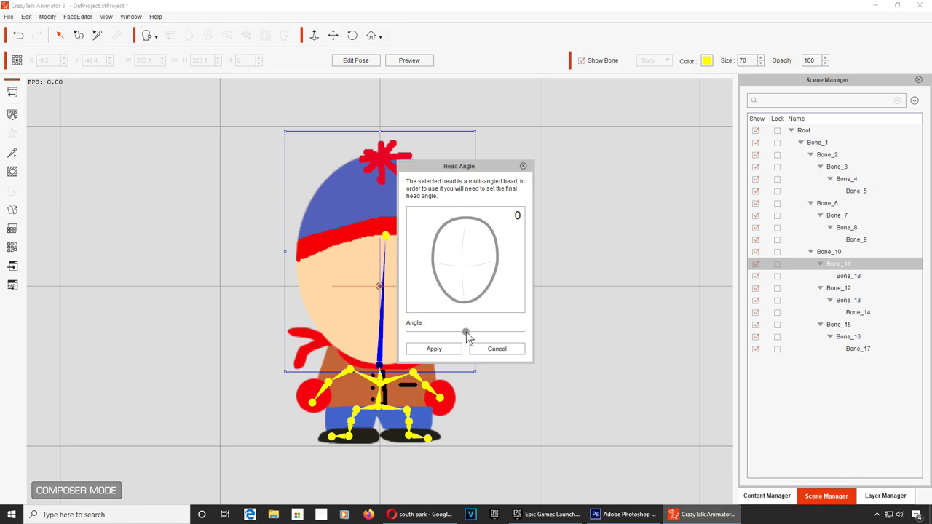
left_click_drag(466, 333, 481, 337)
left_click(447, 349)
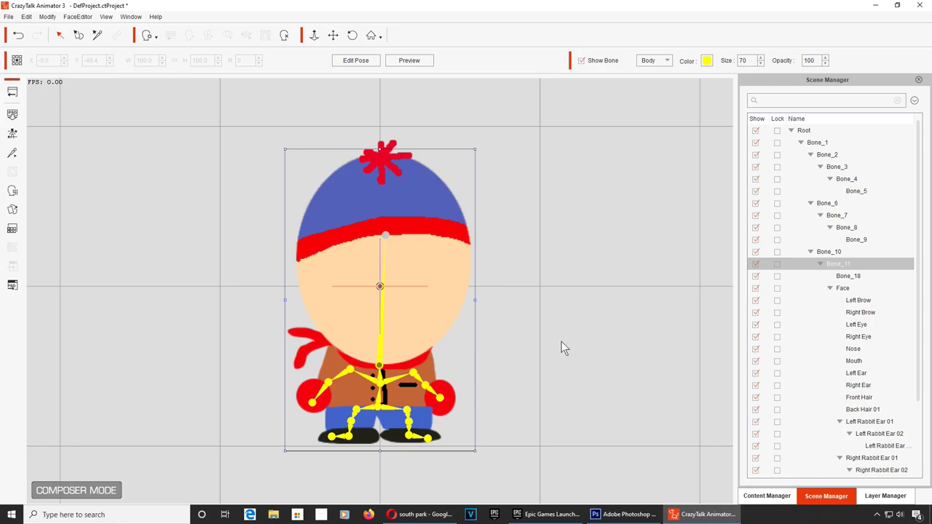
- Return to the stage and select the character 1 actor in the scene
left_click(12, 91)
left_click(355, 296)
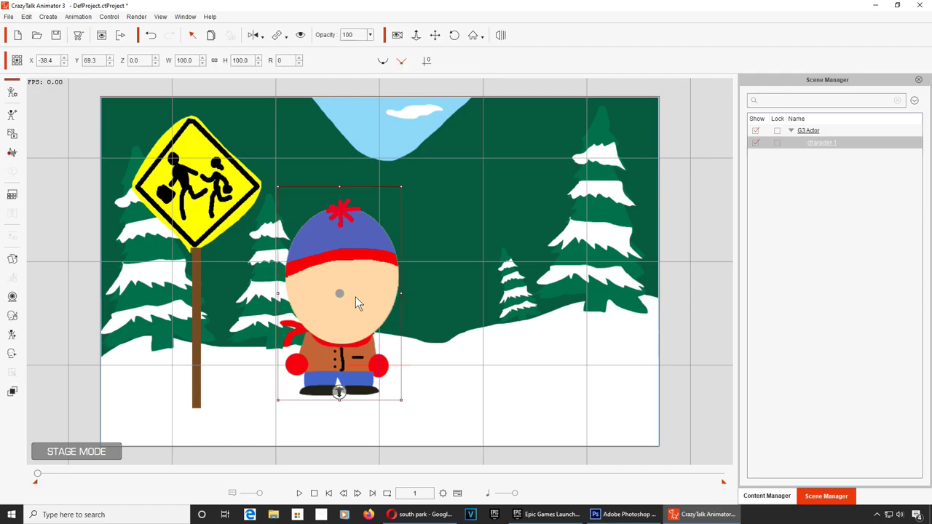
- Apply the Head_06_S template from the G3 actor heads to the character 1 actor on the stage
left_click(767, 495)
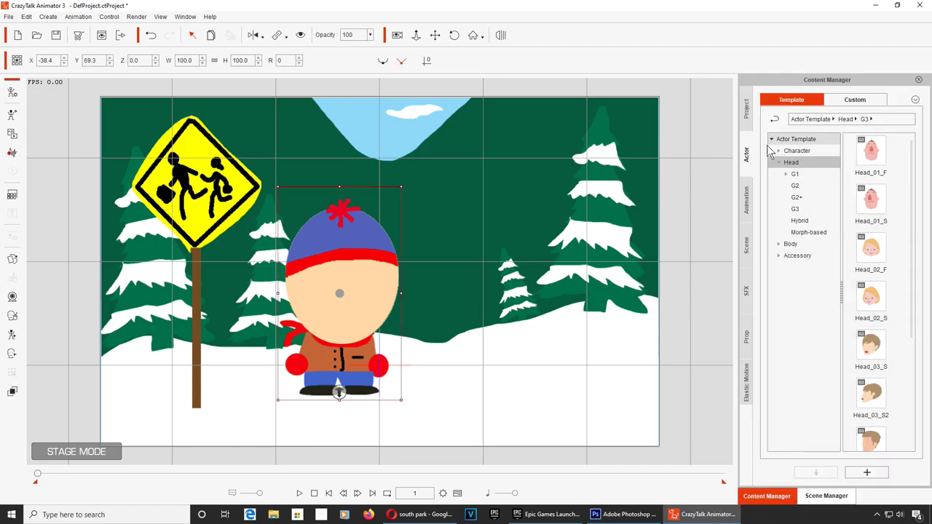
left_click(797, 209)
left_click_drag(916, 302, 346, 297)
left_click(871, 431)
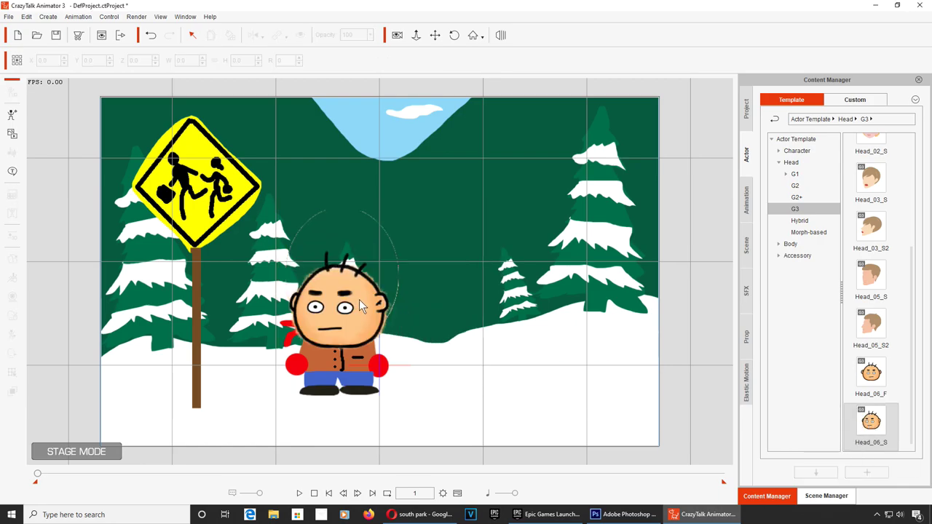
left_click(359, 308)
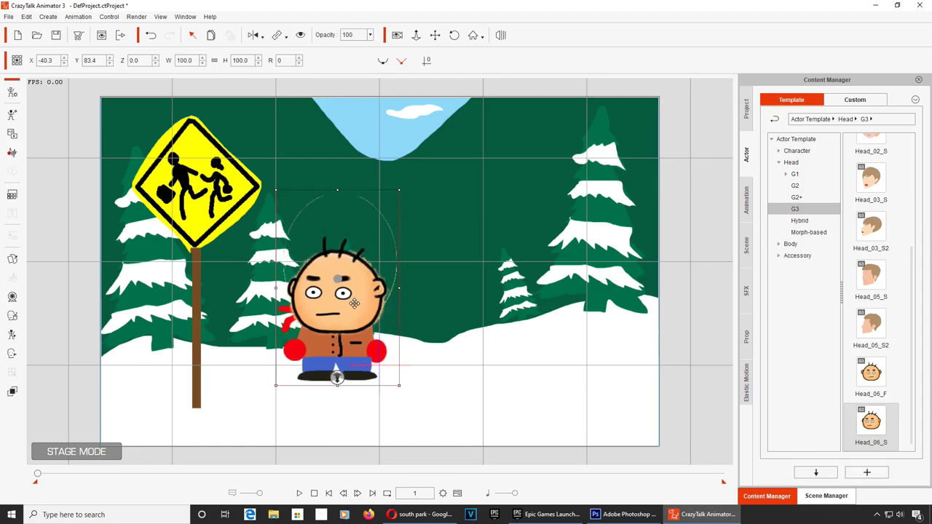
- Open the character in Composer mode and move its new face slightly on the head bone
left_click(13, 92)
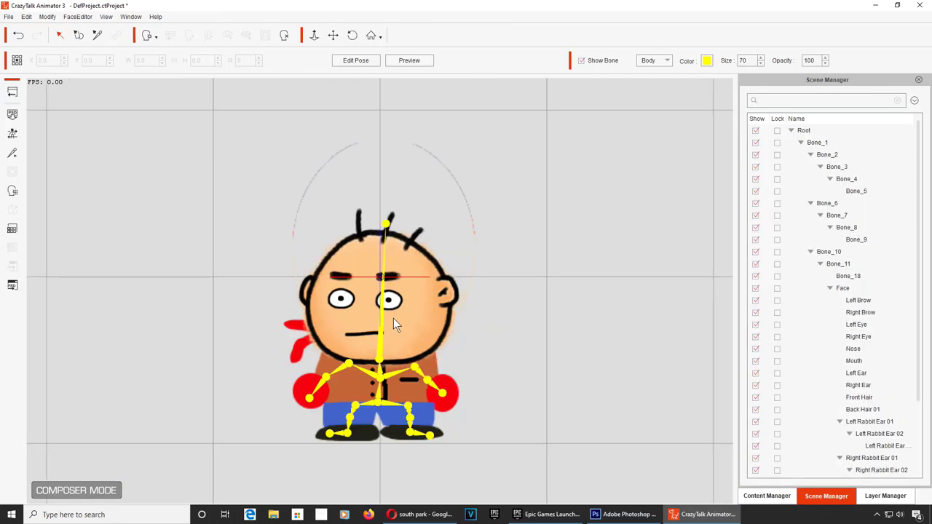
left_click(393, 318)
left_click_drag(410, 322, 430, 313)
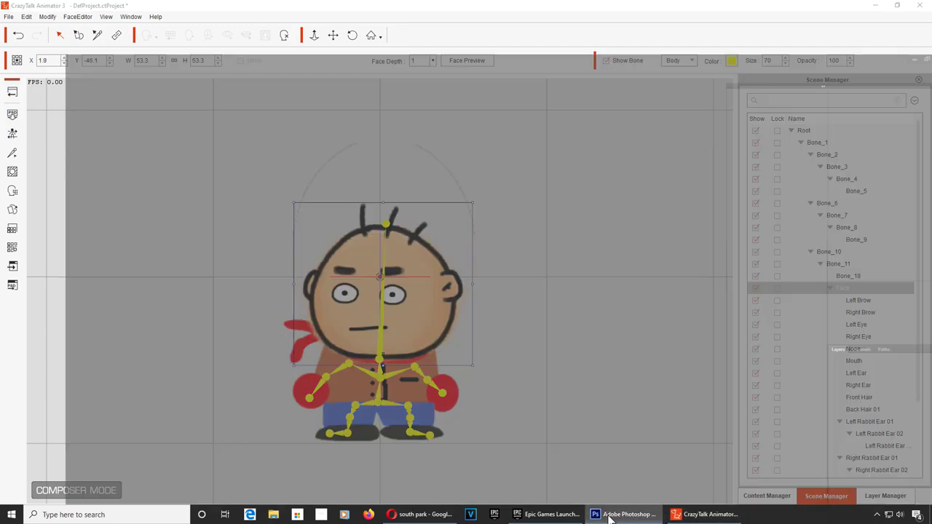
- Switch to Photoshop and undo the crop on the document, keeping Layer 13 shown
left_click(535, 448)
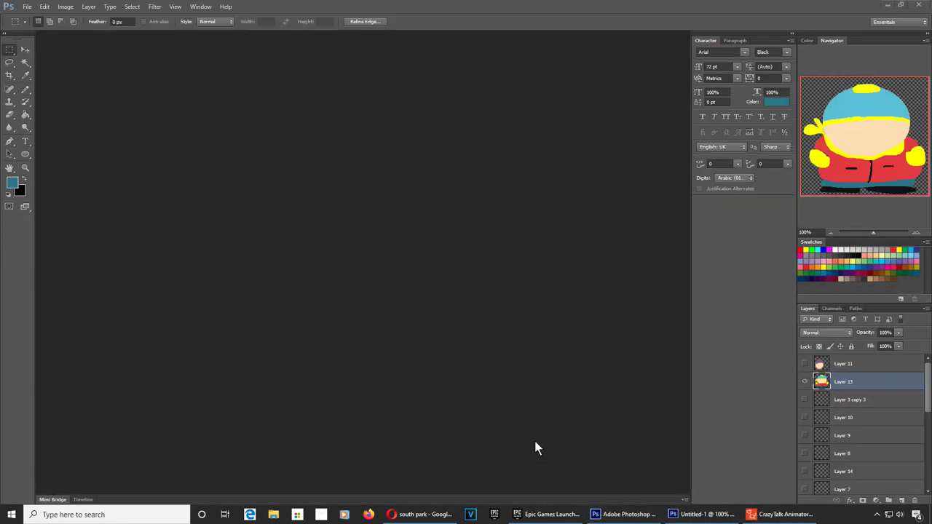
left_click(804, 364)
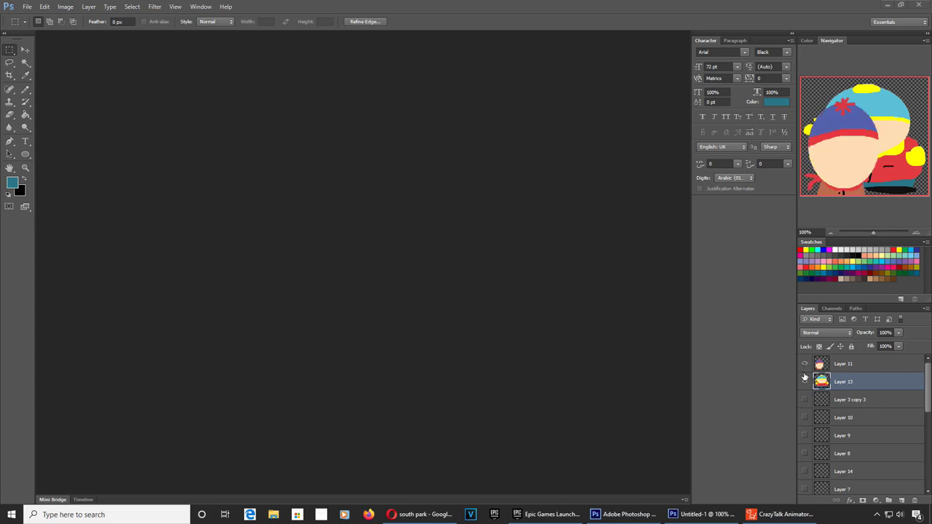
left_click(805, 364)
left_click(804, 381)
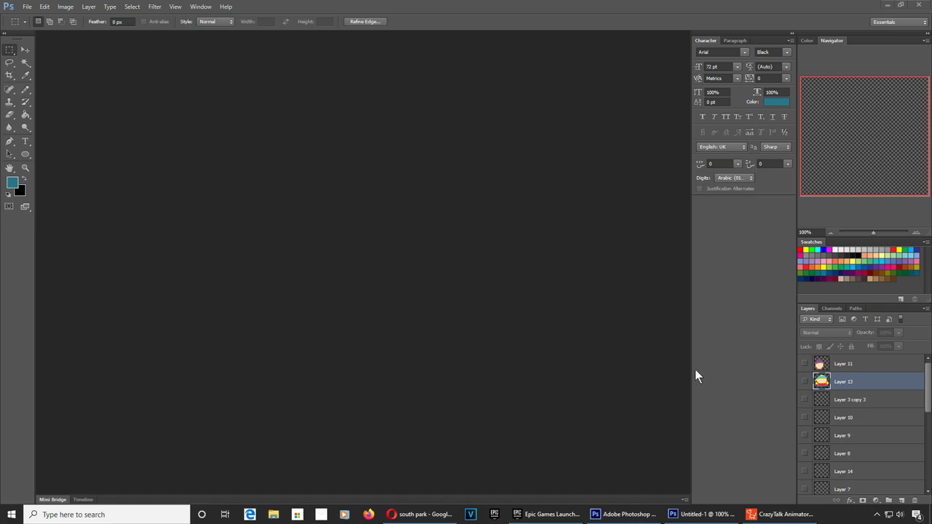
key("ctrl+z")
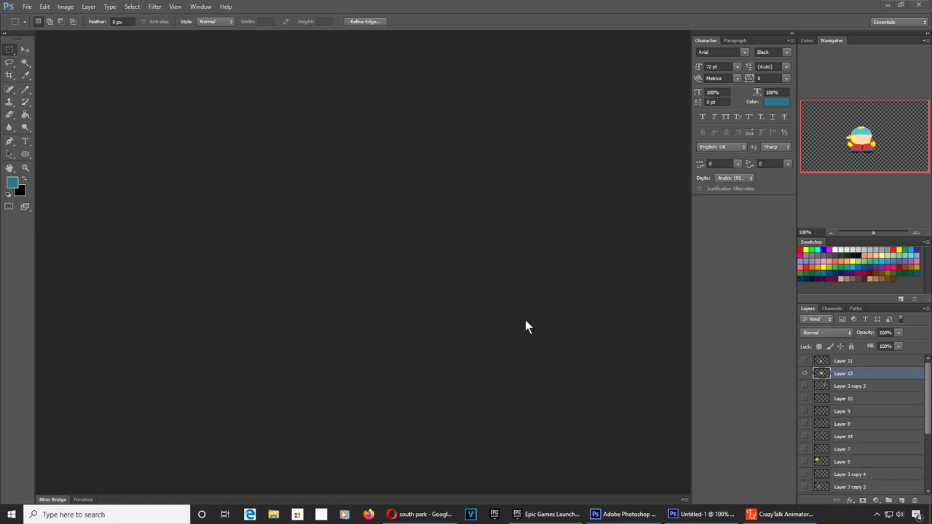
- Lasso the blue-hatted head on Layer 13, cut it out, hide that layer and paste the head onto its own layer
left_click(700, 514)
left_click(462, 349)
key("z")
left_click(366, 268)
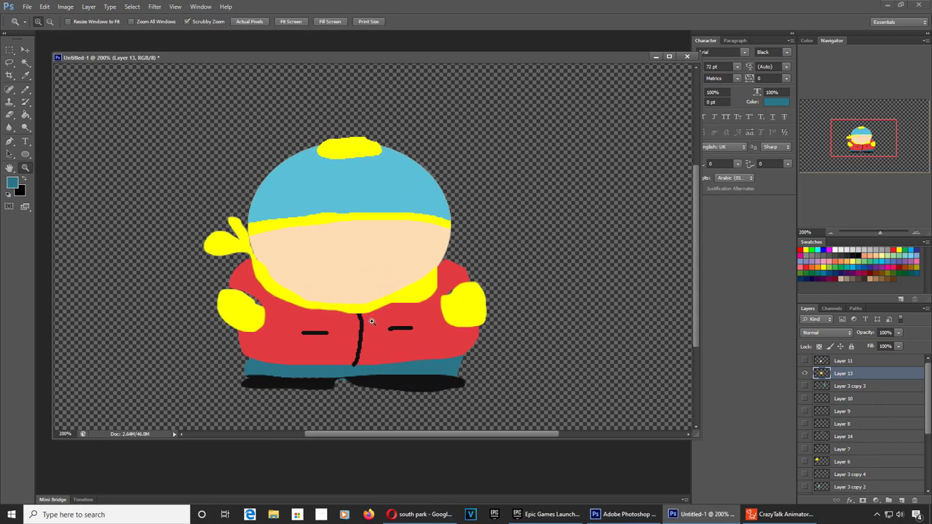
left_click(9, 65)
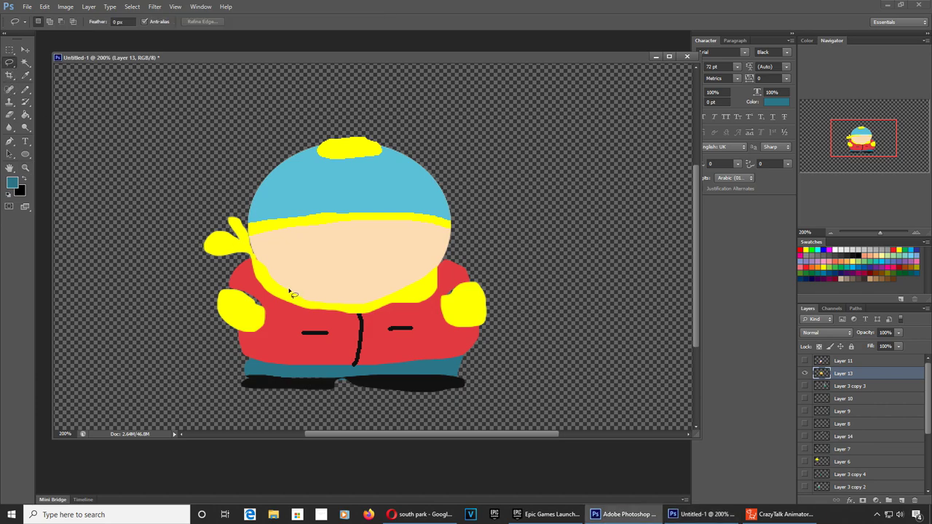
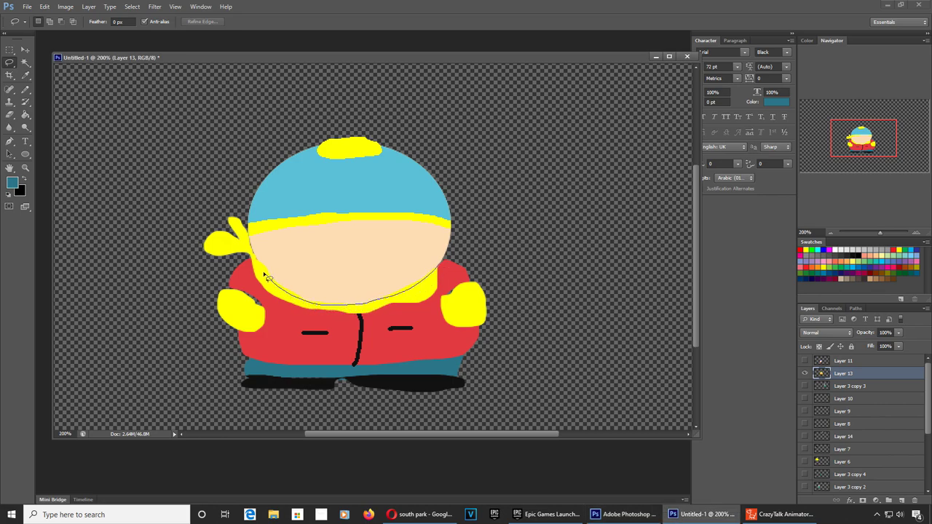
mouse_move(251, 249)
left_mouse_down()
mouse_move(249, 173)
mouse_move(326, 108)
mouse_move(448, 130)
mouse_move(517, 212)
mouse_move(507, 240)
mouse_move(486, 262)
left_mouse_up()
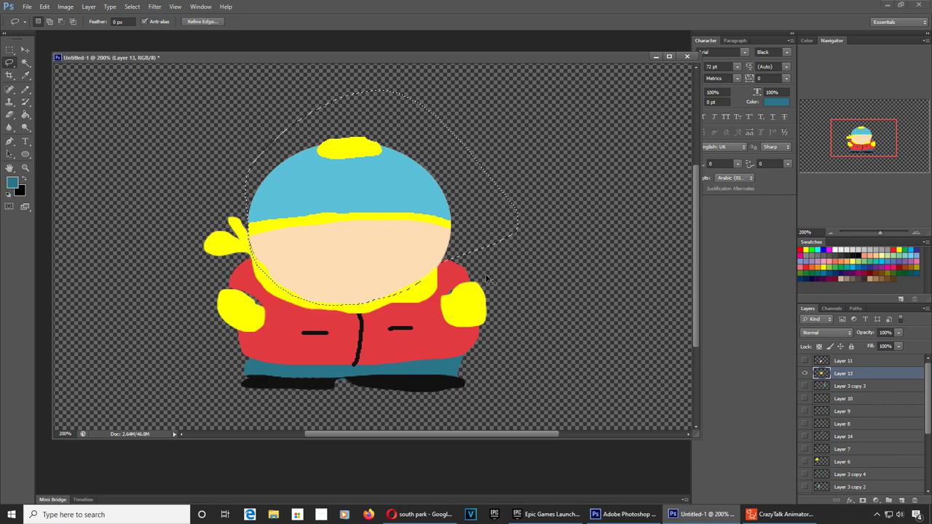
key("Delete")
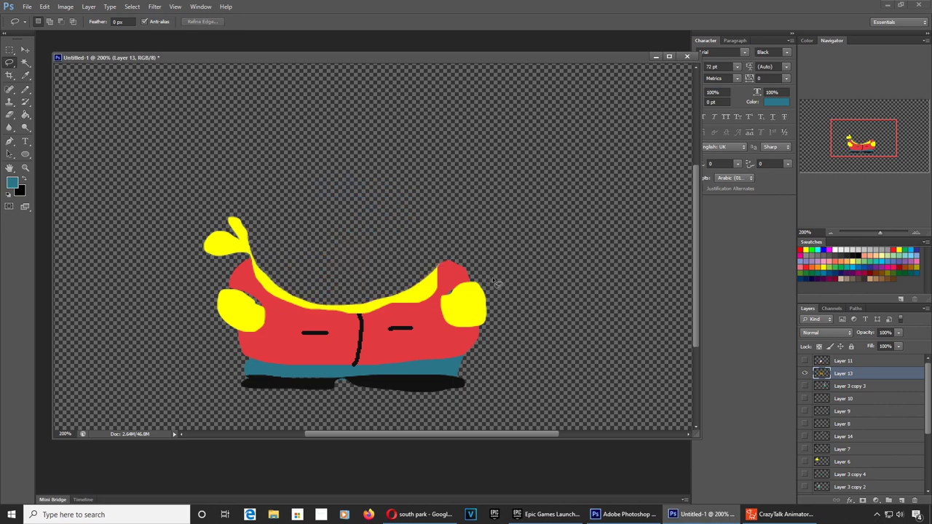
left_click(805, 372)
key("ctrl+v")
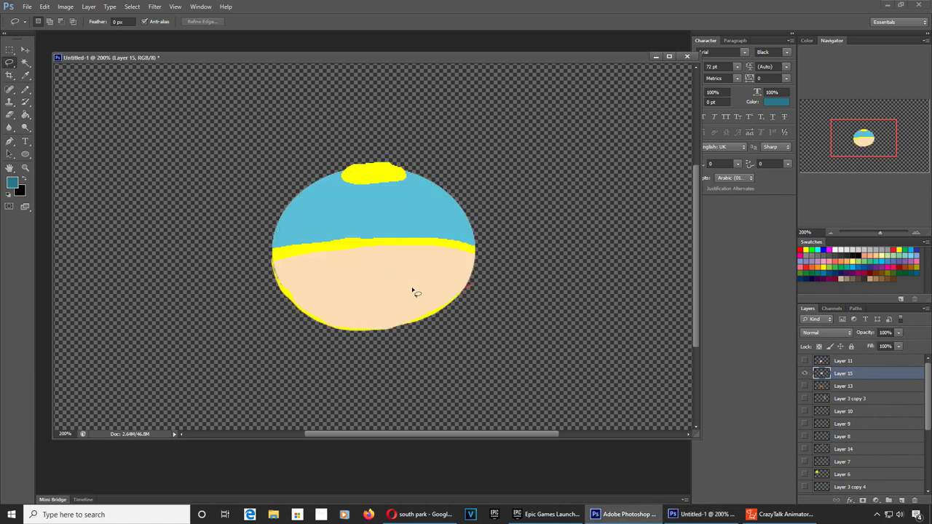
- Show only Layer 11, lasso and cut its head, paste it as a new layer and move it clear of the body
left_click(804, 373)
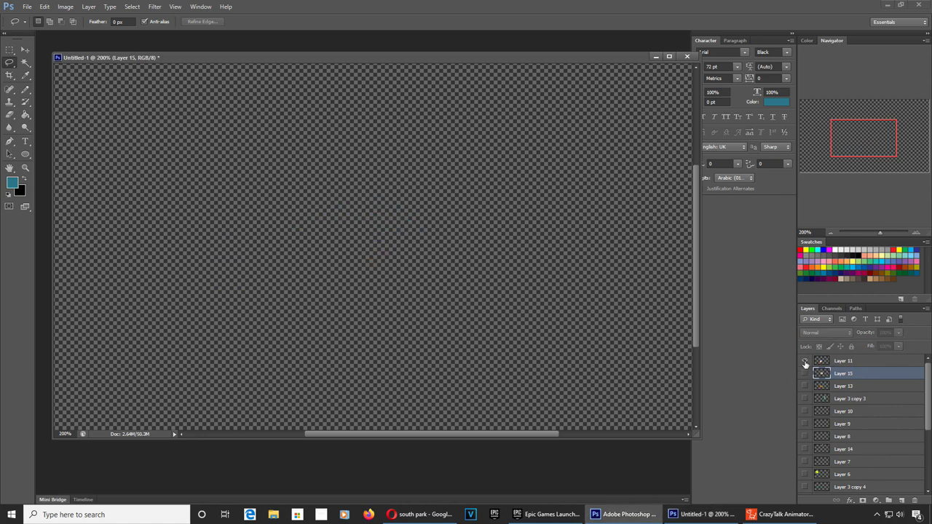
left_click(805, 361)
left_click_drag(301, 308, 326, 249)
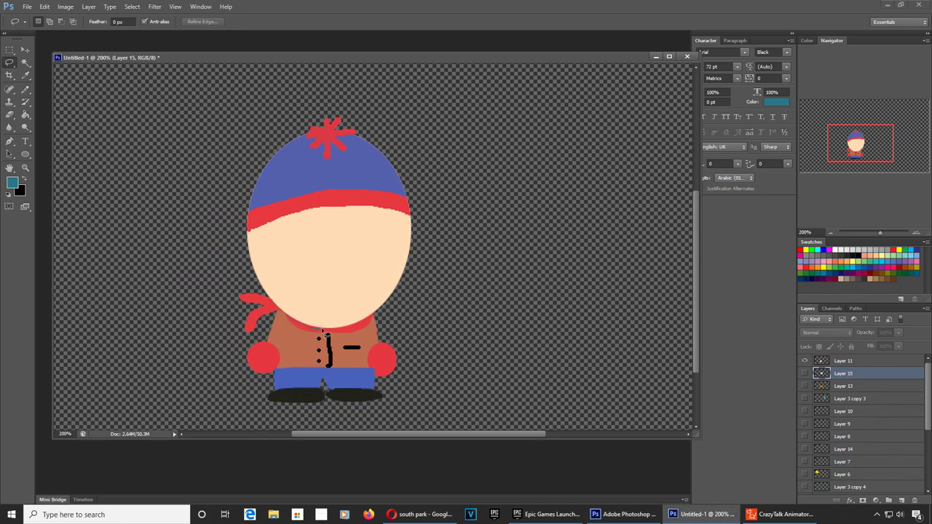
mouse_move(388, 321)
left_mouse_down()
mouse_move(436, 69)
mouse_move(309, 68)
mouse_move(243, 134)
mouse_move(242, 232)
mouse_move(276, 307)
left_mouse_up()
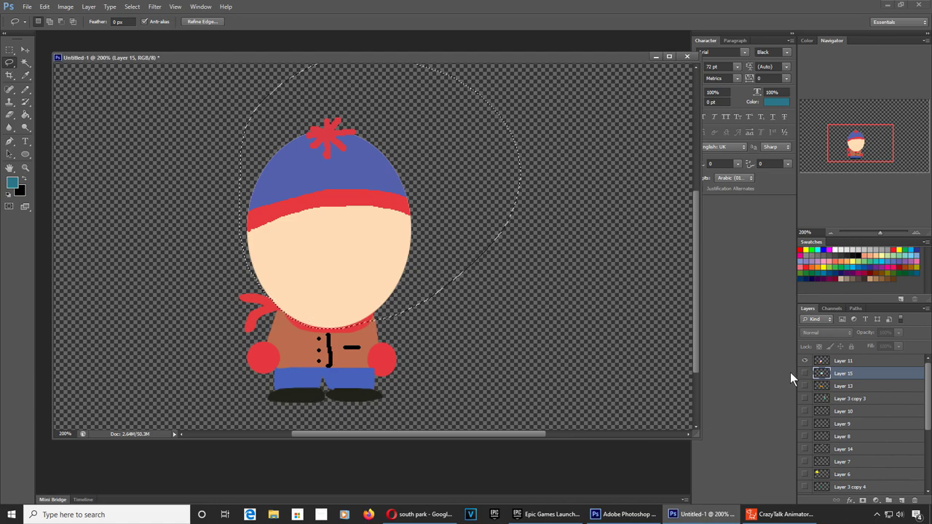
left_click(824, 363)
left_click(676, 372)
key("ctrl+x")
key("ctrl+v")
key("v")
left_click_drag(397, 272, 526, 245)
- Crop the canvas to a rectangular selection around the separated head with the red pompom hat
key("m")
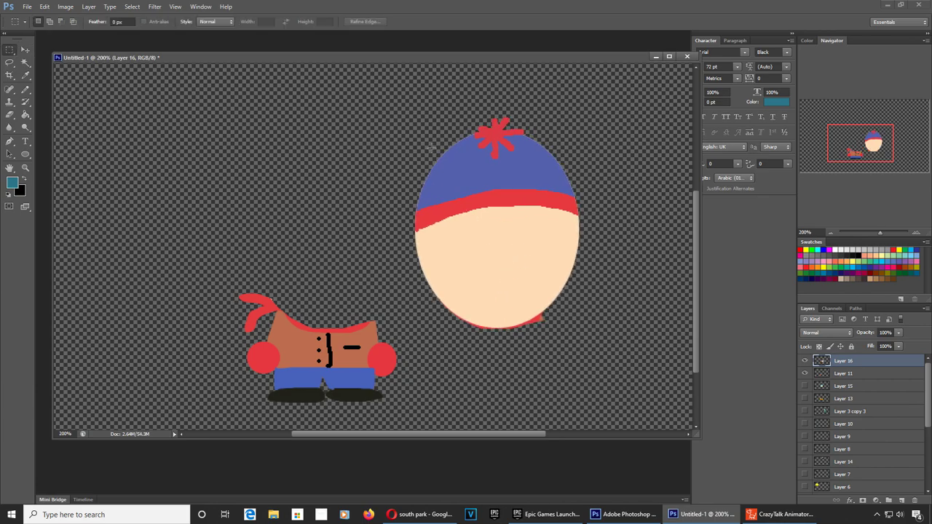
left_click_drag(412, 111, 581, 337)
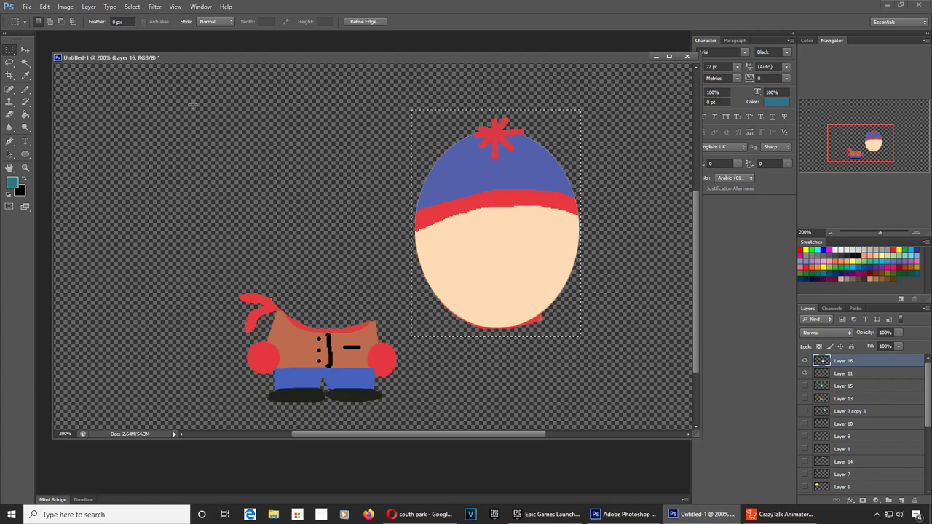
left_click(66, 7)
left_click(100, 104)
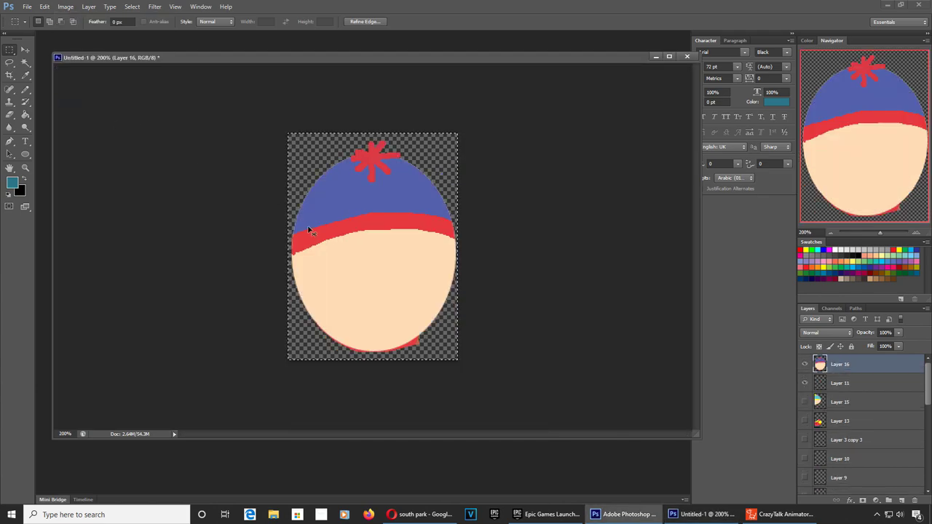
- Save the cropped head as a PNG named head1 in the Animations folder
key("ctrl+shift+s")
left_click(145, 385)
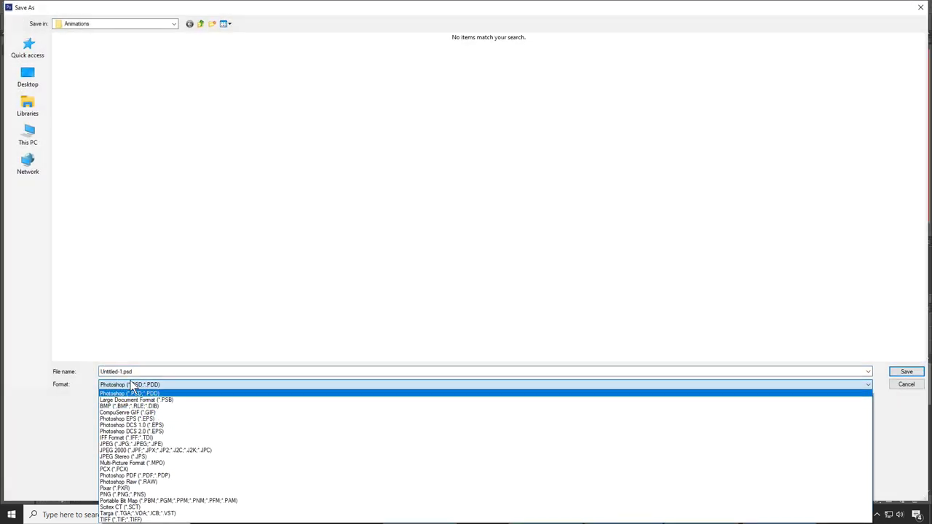
left_click(124, 495)
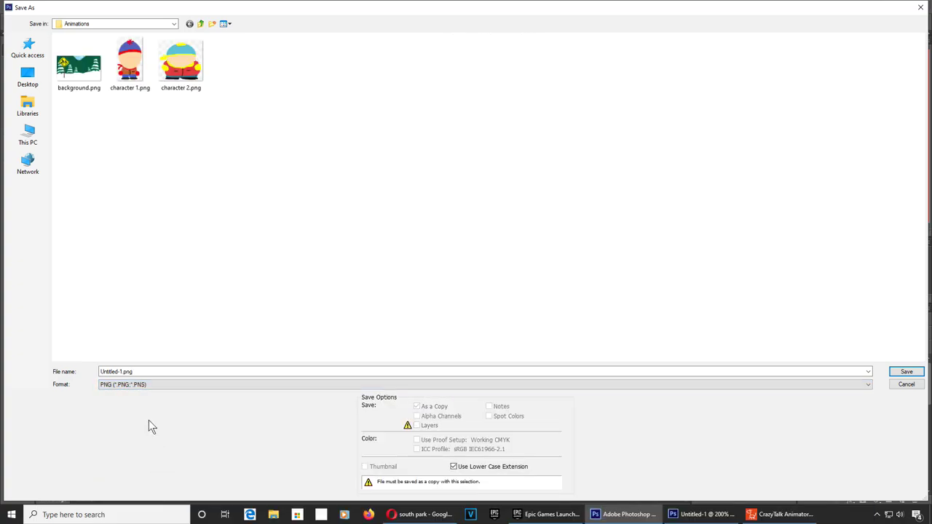
type("head1")
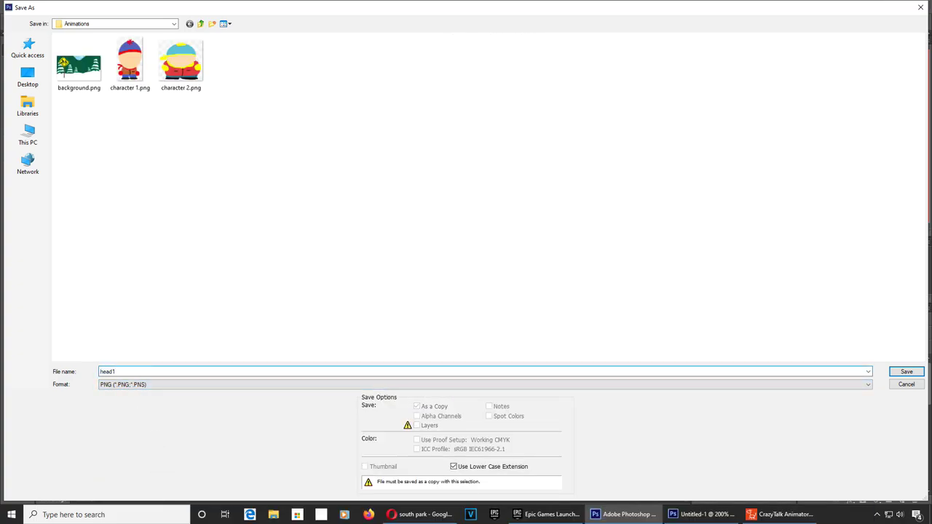
key("Return")
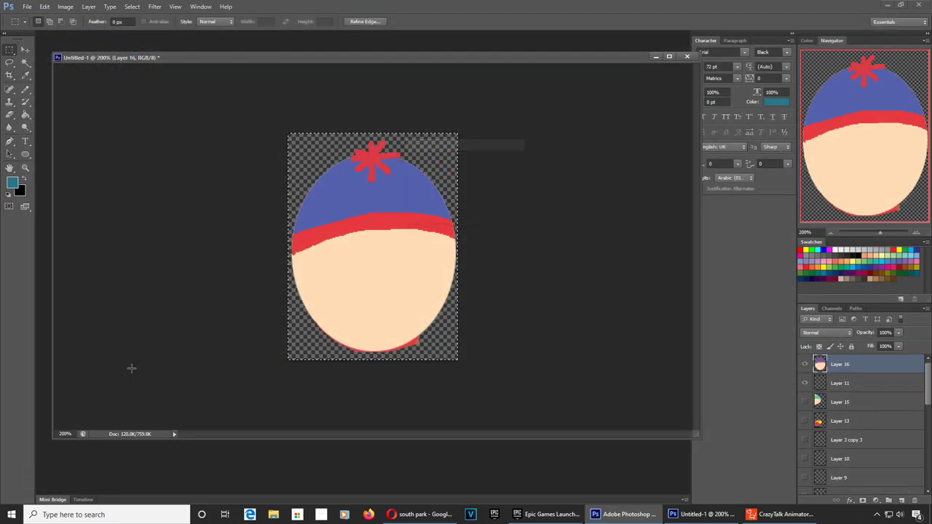
- Undo the crop, hide Layers 16 and 11, and show only the blue-hatted head on Layer 15
left_click(806, 364)
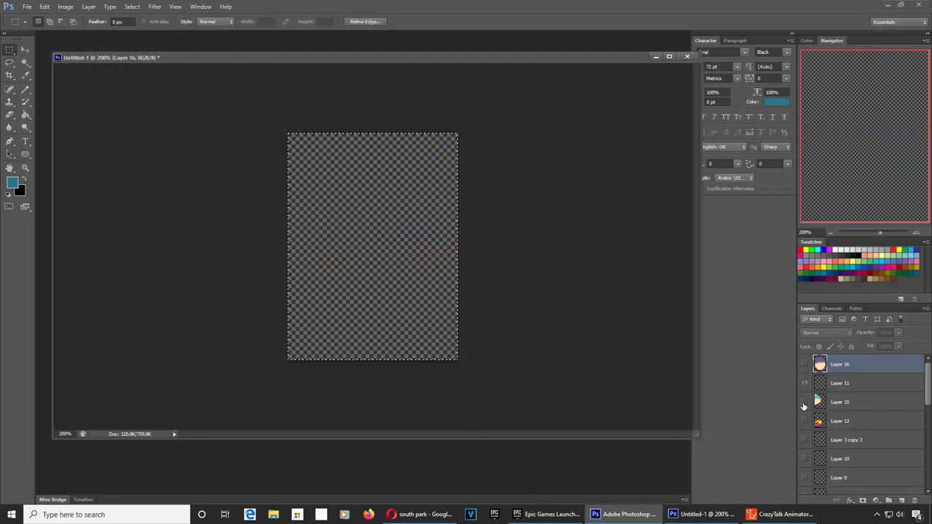
left_click(804, 402)
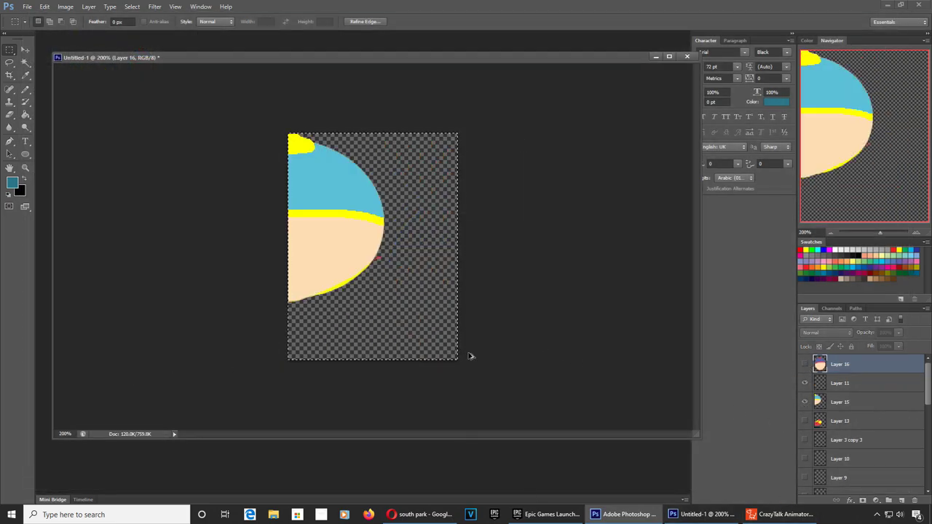
key("ctrl+z")
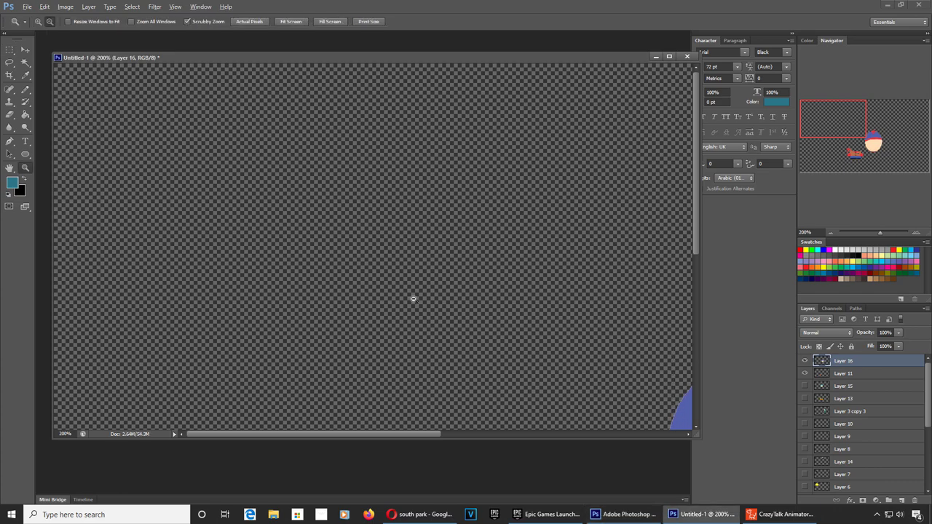
left_click(412, 300, "alt")
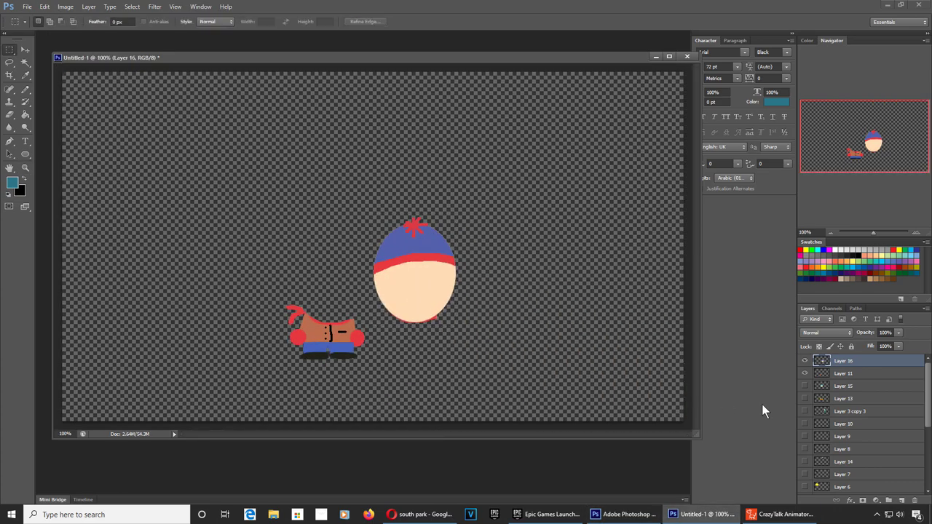
left_click(805, 361)
left_click(804, 373)
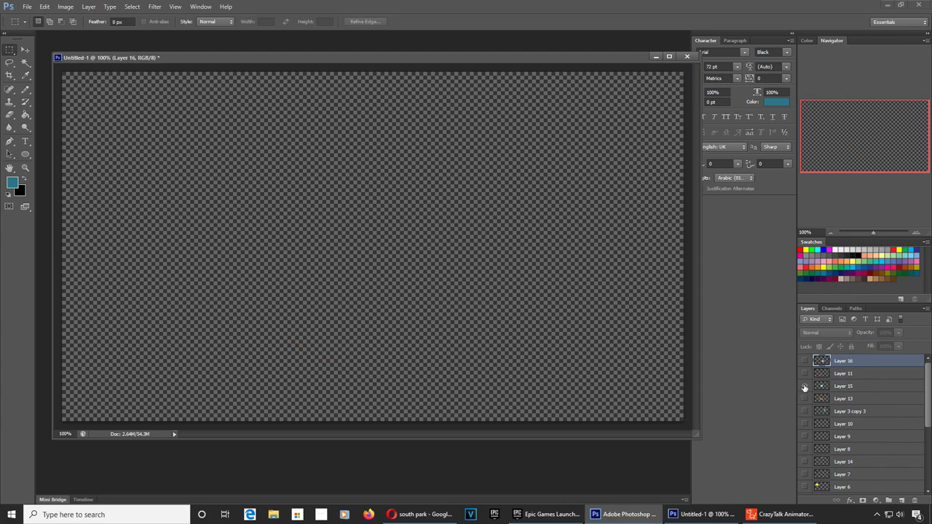
left_click(804, 386)
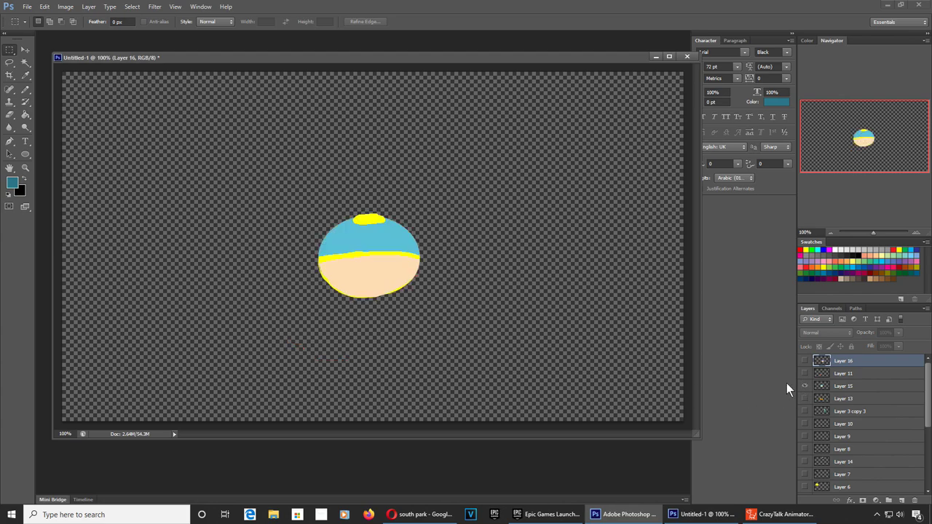
- Select the outline of the Layer 15 head and crop the canvas to it
left_click(822, 388, "ctrl")
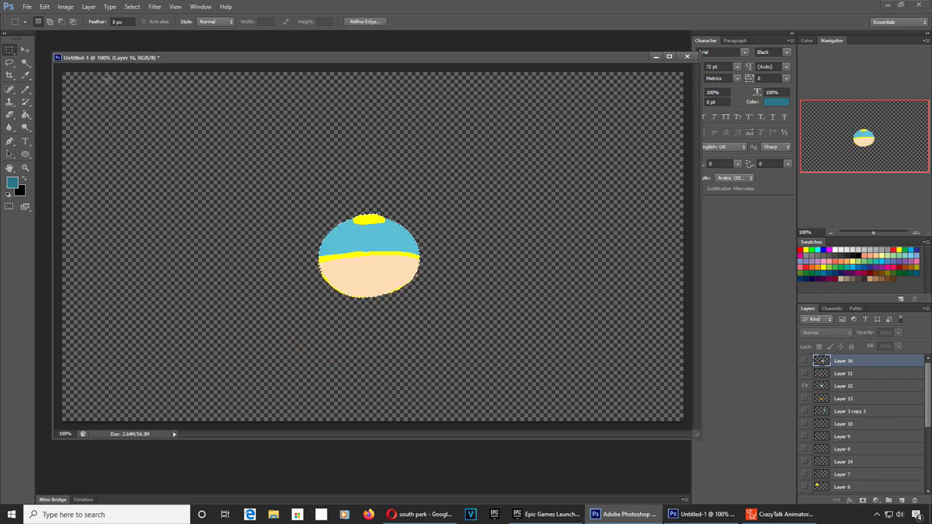
left_click(65, 7)
left_click(85, 111)
- Save the cropped blue-hatted head as a PNG named head2 in the Animations folder
key("ctrl+s")
left_click(175, 388)
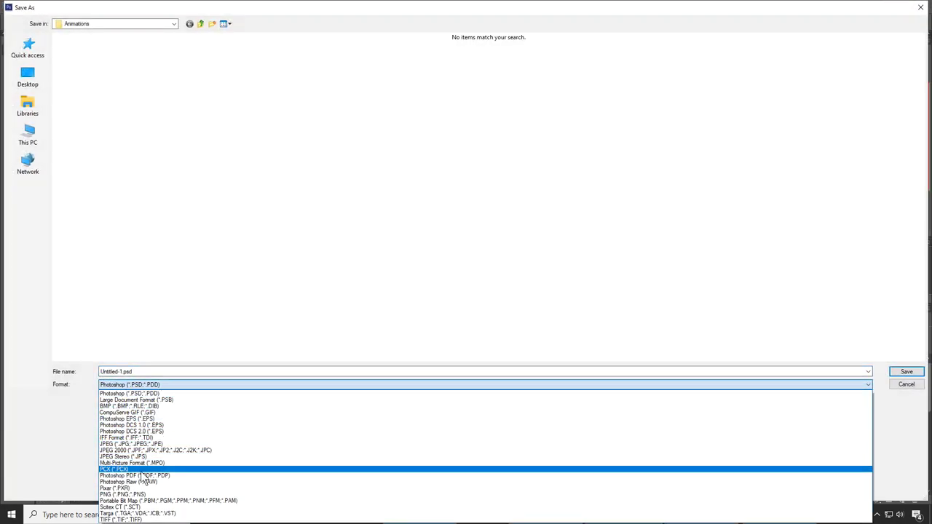
left_click(133, 498)
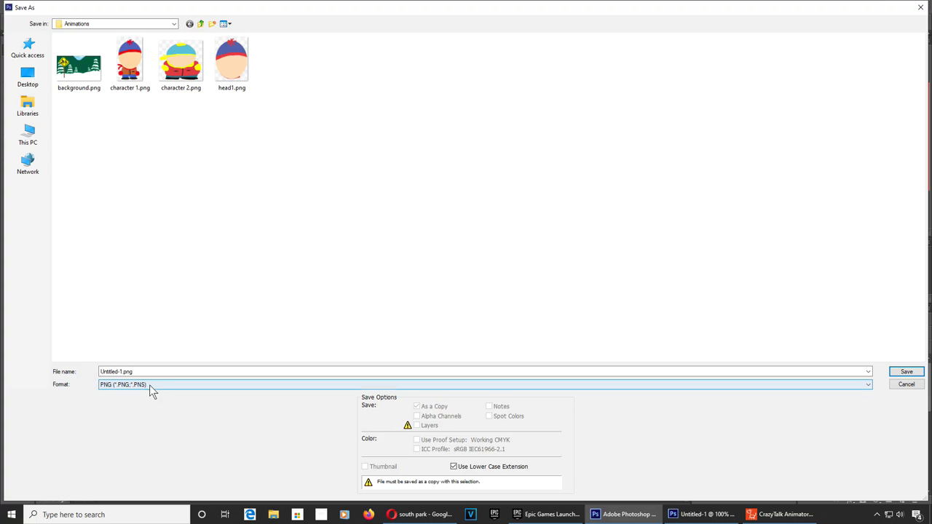
left_click(150, 385)
left_click(128, 494)
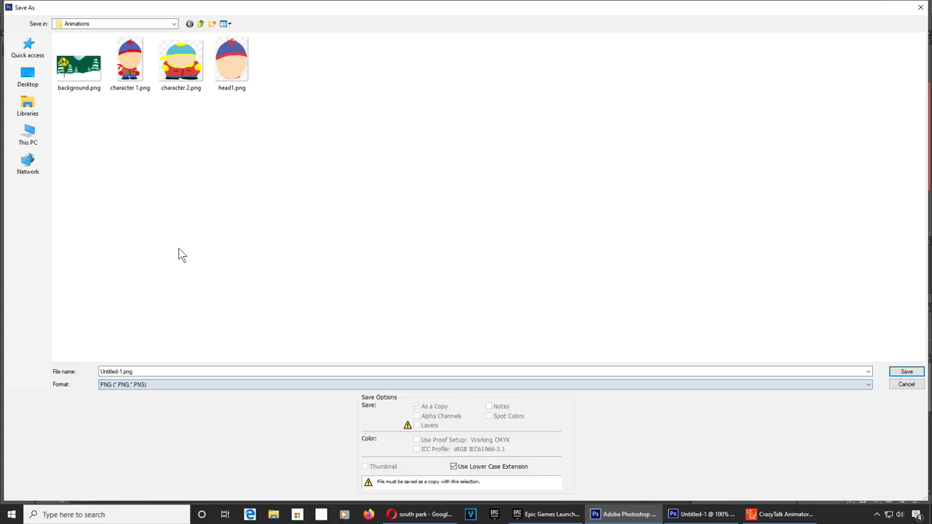
left_click(237, 74)
left_click(114, 371)
left_click(114, 371)
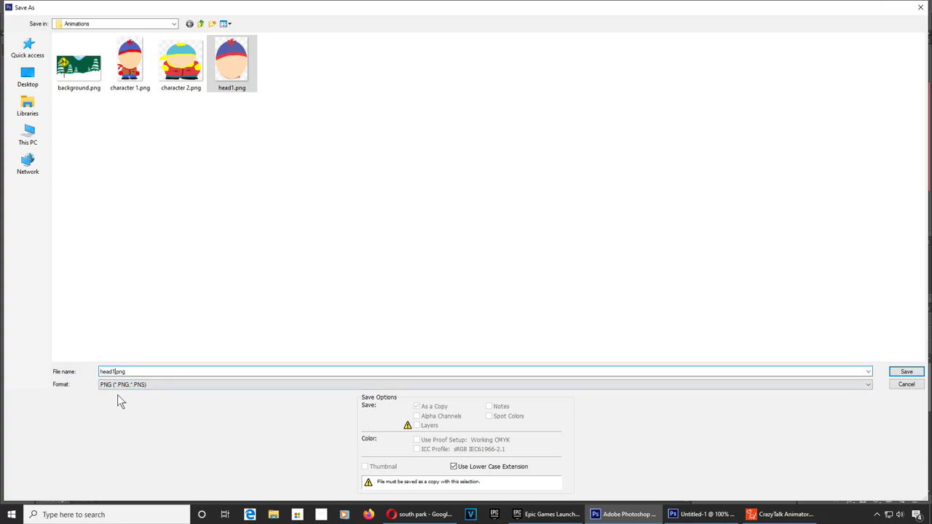
key("Return")
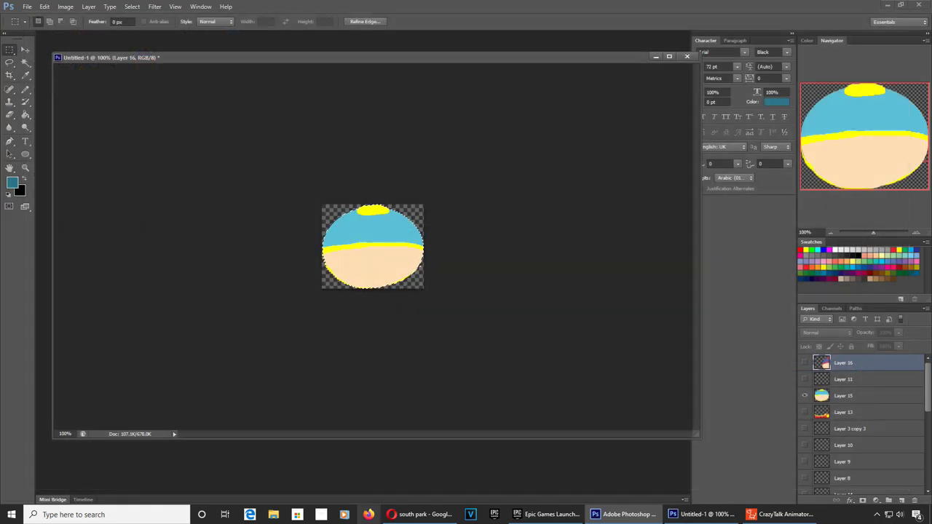
- Switch to CrazyTalk Animator and replace the character's NSFace sprite with head1.png from the Animations folder
left_click(767, 518)
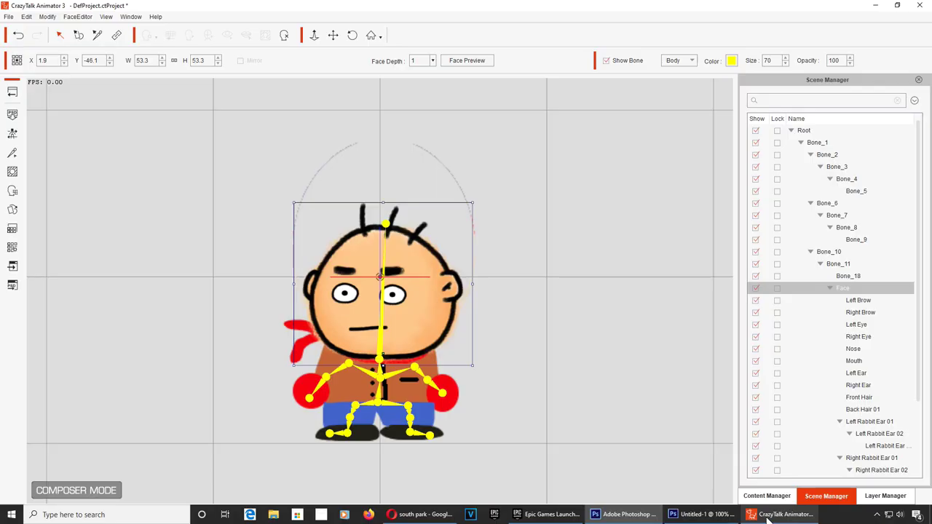
mouse_move(430, 323)
left_mouse_down()
mouse_move(428, 309)
mouse_move(430, 318)
left_mouse_up()
double_click(430, 318)
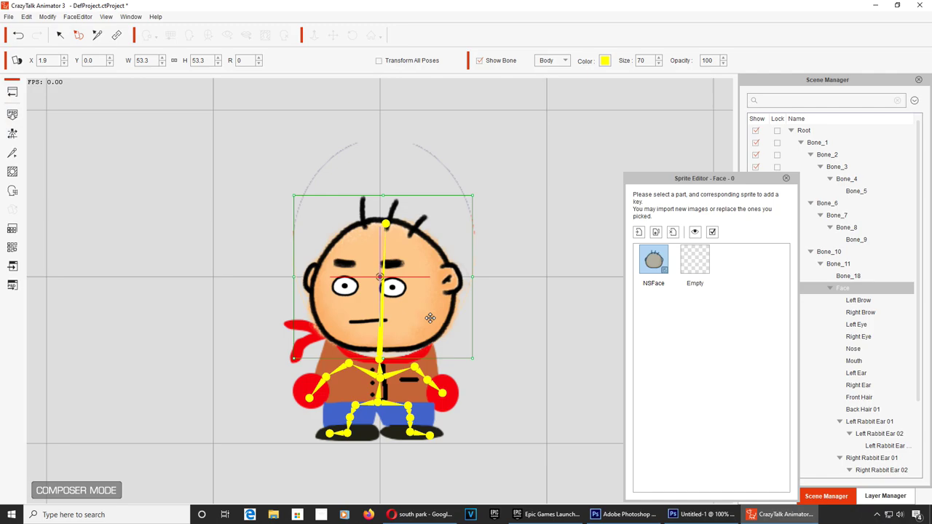
double_click(657, 262)
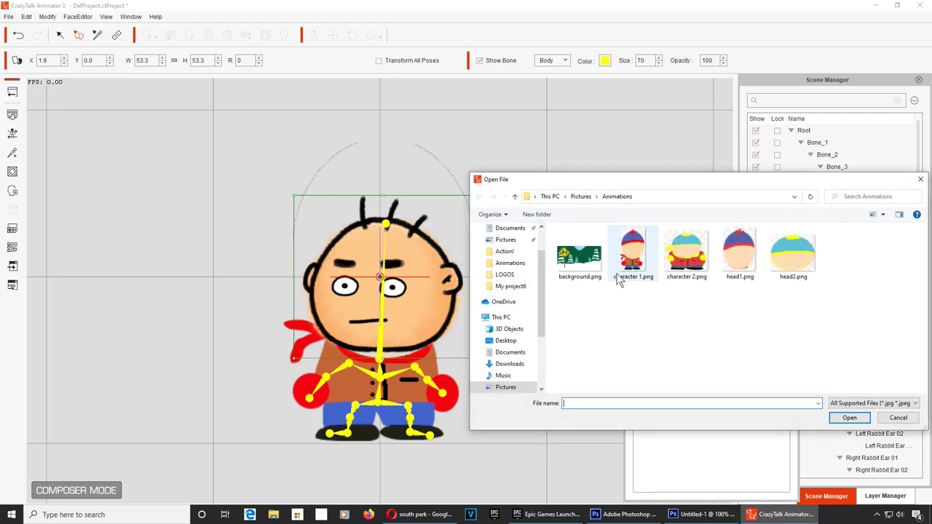
double_click(744, 259)
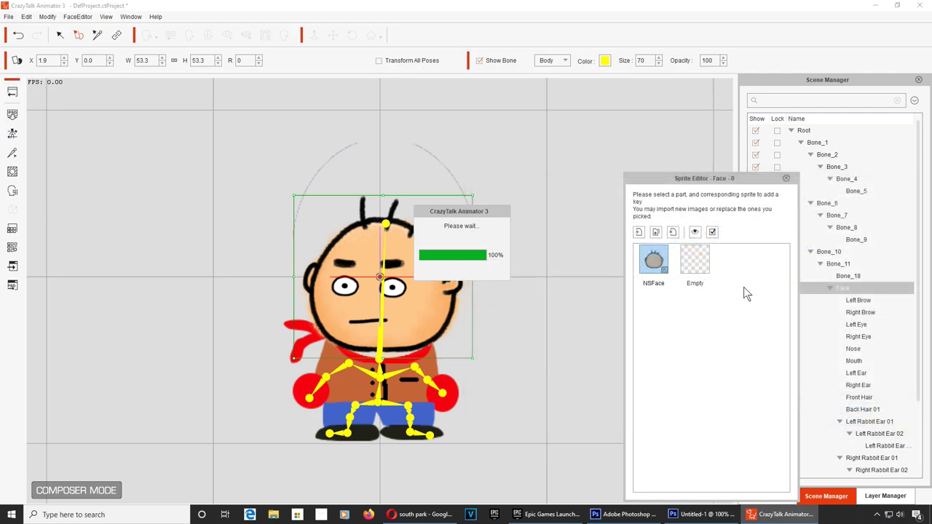
- Scale the new head sprite to 256.9, fit it over the body at about X 1.0, Y 2.6, and close the Sprite Editor
left_click_drag(399, 297, 455, 378)
left_click_drag(431, 314, 430, 323)
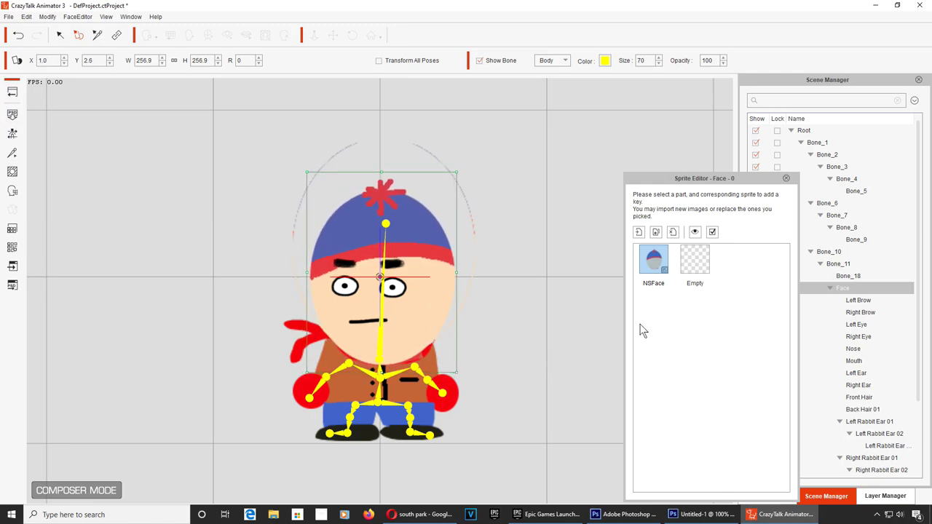
left_click(786, 178)
- Move the Left Eye outward to about X 23.2, enlarge both eyes, and scale the Right Eye to 94.9
left_click(394, 289)
left_click_drag(394, 290, 419, 288)
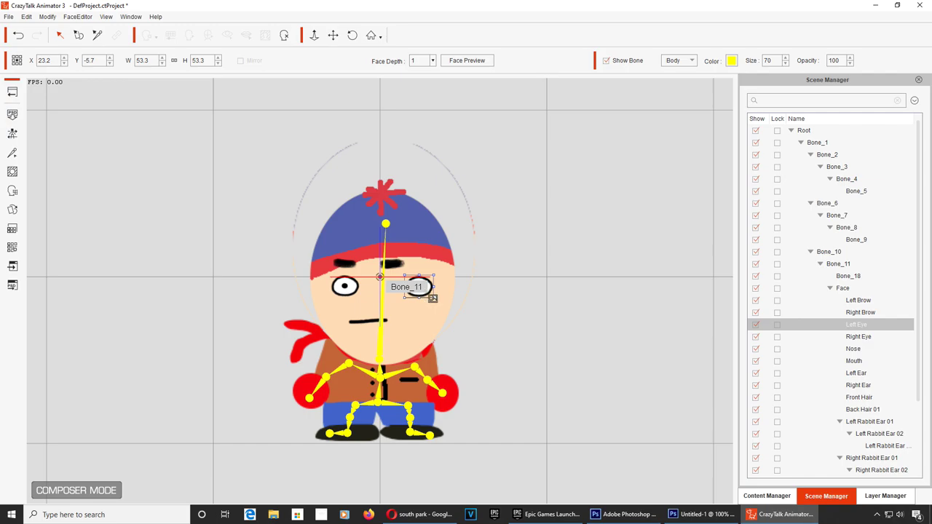
left_click(350, 291)
left_click_drag(360, 297, 375, 306)
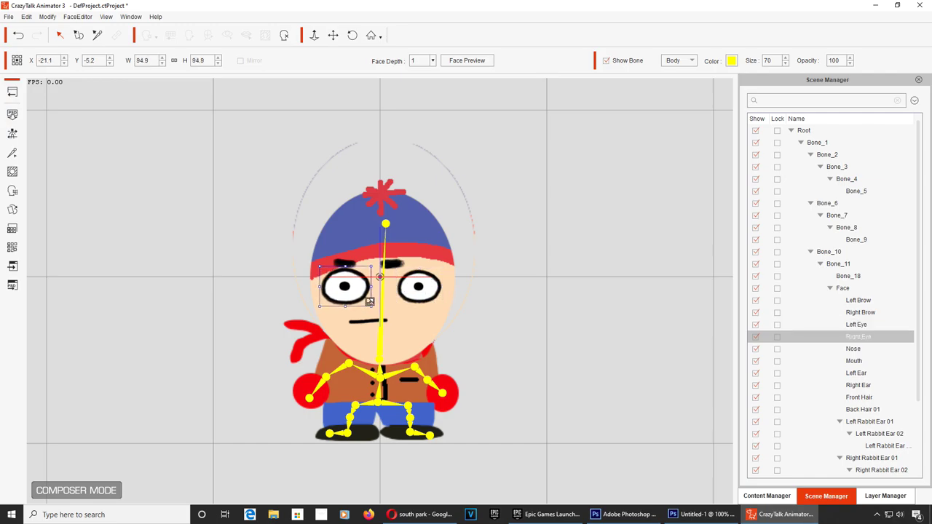
left_click(419, 298)
- Enlarge the mouth to about 91.6, centre it on the face, and shift both eyes slightly toward the Left Eye's side
left_click(370, 322)
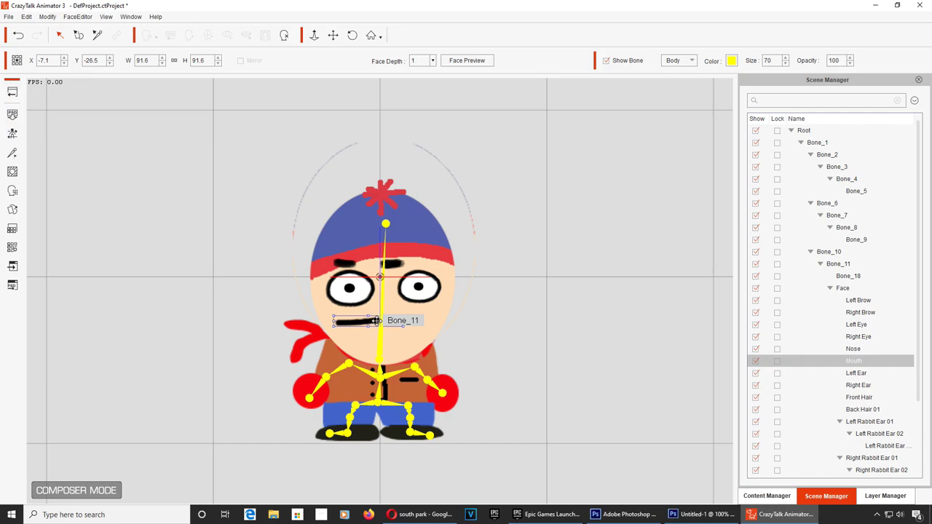
left_click_drag(386, 321, 385, 327)
left_click_drag(426, 291, 433, 292)
left_click_drag(362, 295, 368, 294)
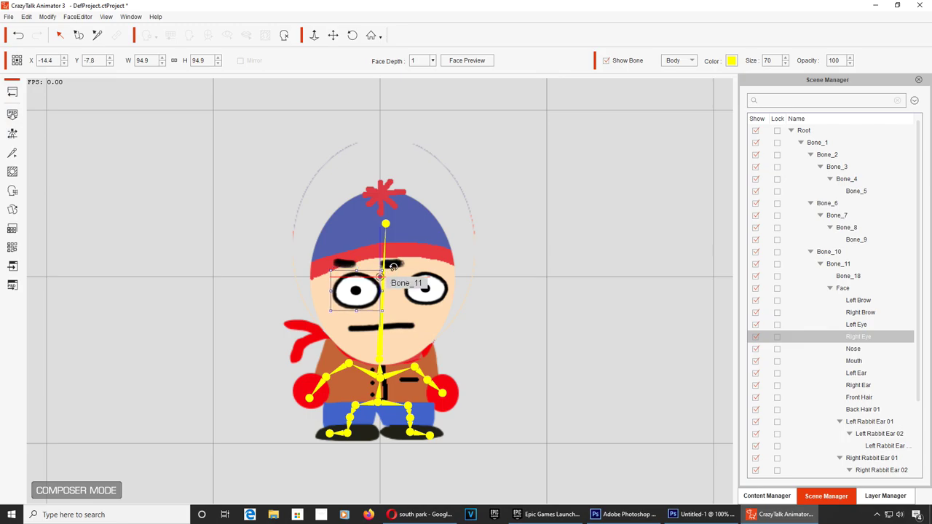
- Place the Left Brow above the Left Eye at about X 27.3, Y 8.6, and shift the Right Brow slightly inward
left_click(393, 263)
left_click_drag(393, 269, 398, 273)
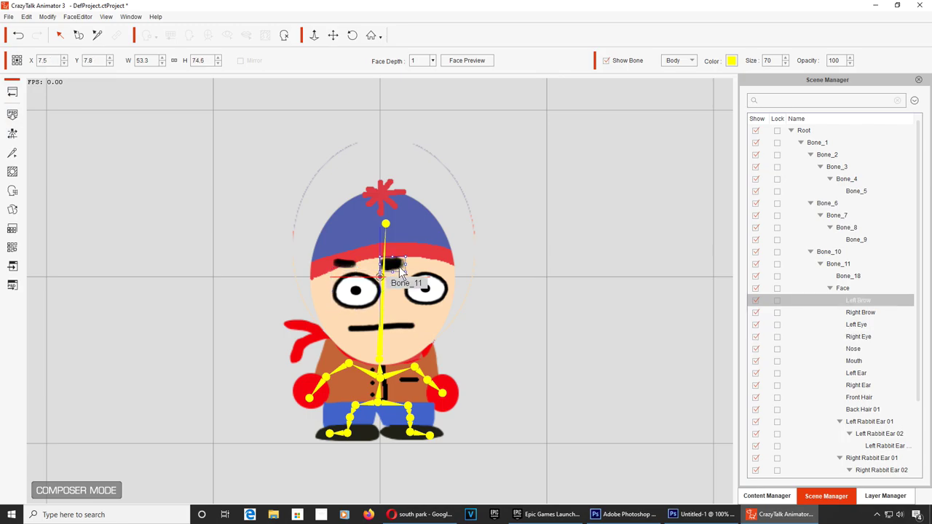
left_click_drag(393, 264, 443, 259)
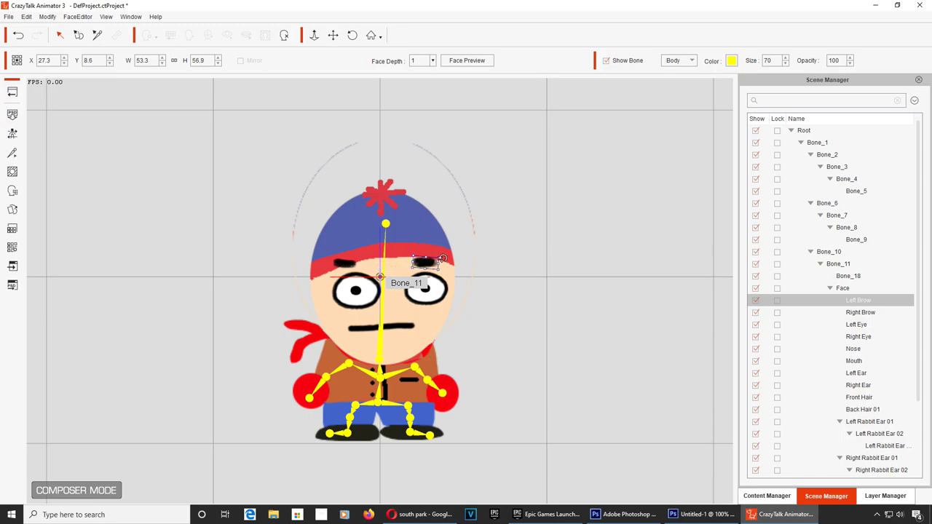
left_click(346, 262)
left_click_drag(350, 261, 356, 263)
- Shift both eyes further across the face, placing the Right Eye at about X -5.1, Y -6.6
left_click_drag(357, 304, 426, 294)
left_click(420, 295)
left_click(370, 297)
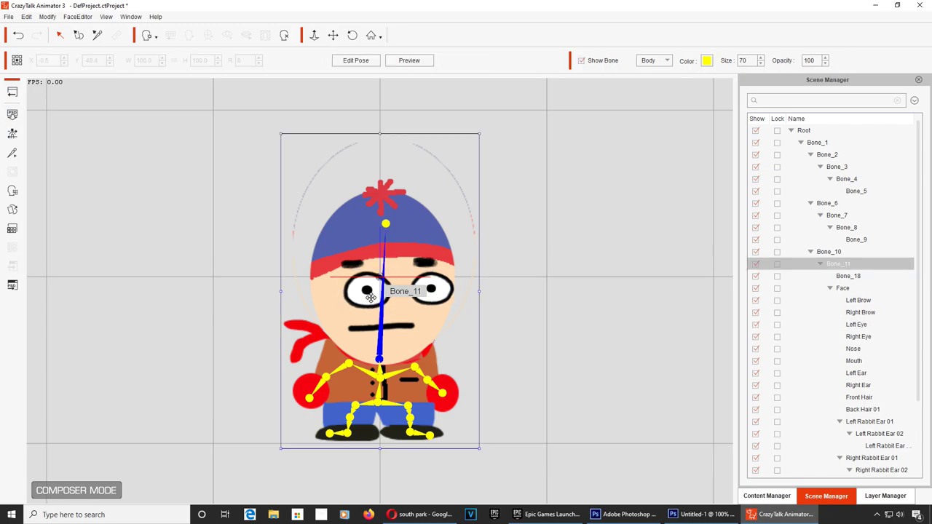
left_click(370, 297)
left_click_drag(369, 297, 378, 294)
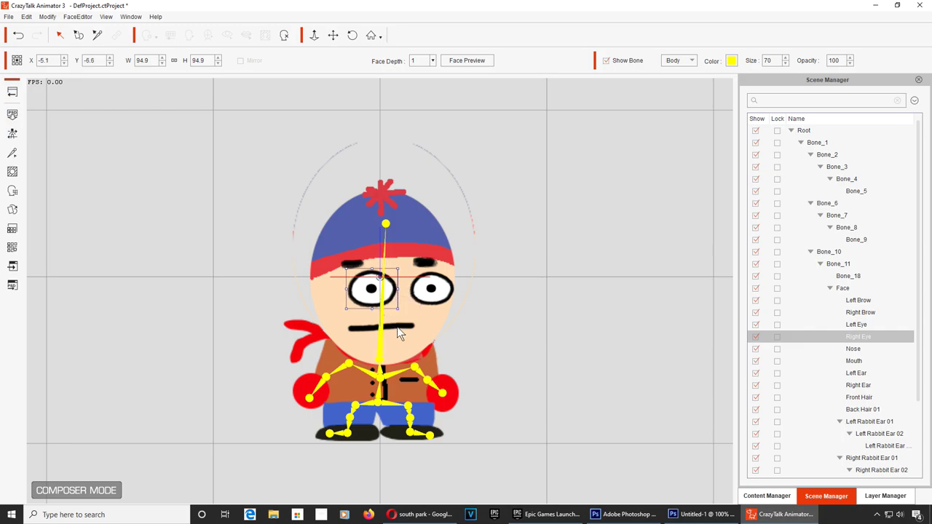
- Shrink the mouth to about 75.7 and level it beneath the eyes at about X 0.8, Y -29.9
left_click(410, 326)
left_click_drag(419, 331, 411, 324)
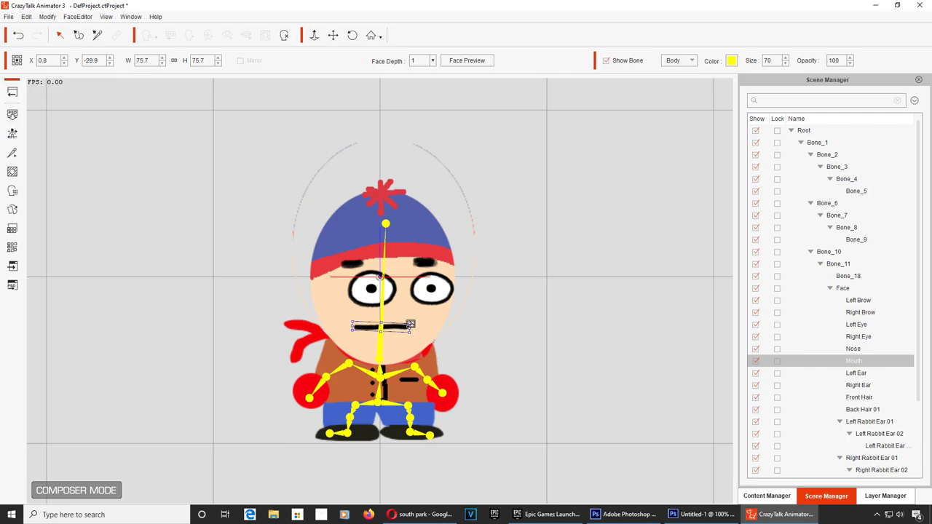
left_click(505, 346)
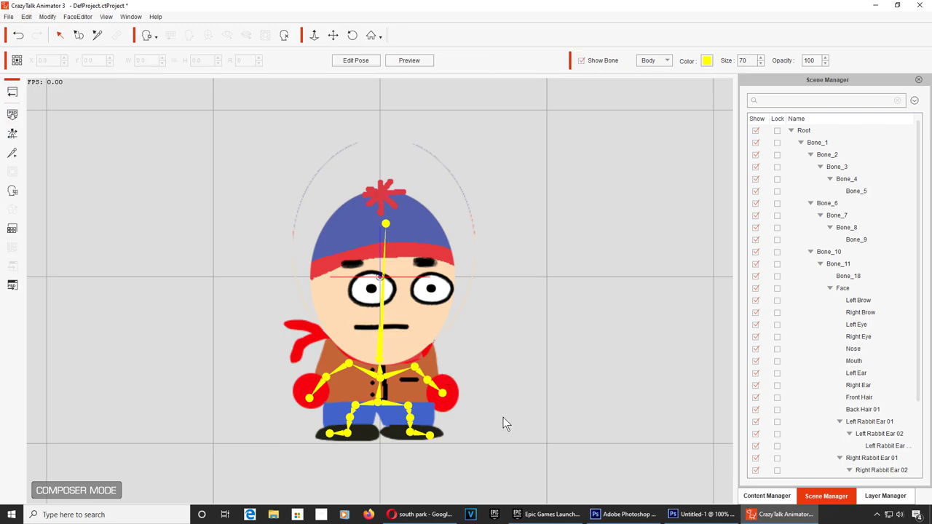
- Enlarge the Left Eye to about 98.5 by 116.9, tilt it outward, and position it at about X 28.2, Y -8.9
left_click(434, 307)
left_click_drag(432, 308, 402, 289)
left_click_drag(474, 289, 479, 303)
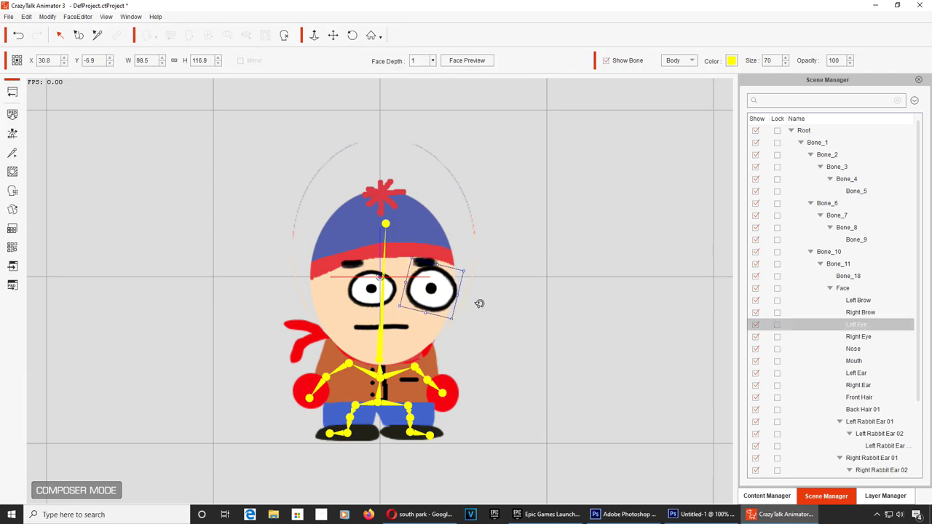
key("ctrl+z")
- Scale the Right Eye to about 110.2, tilt it, and position it at about X -5.3, Y -9.2
left_click(373, 309)
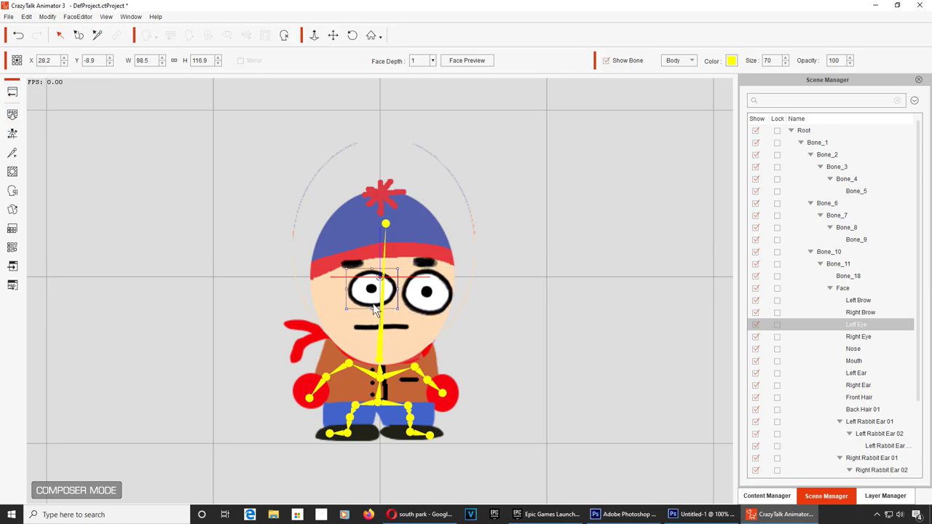
left_click(361, 307)
left_click_drag(345, 312, 364, 302)
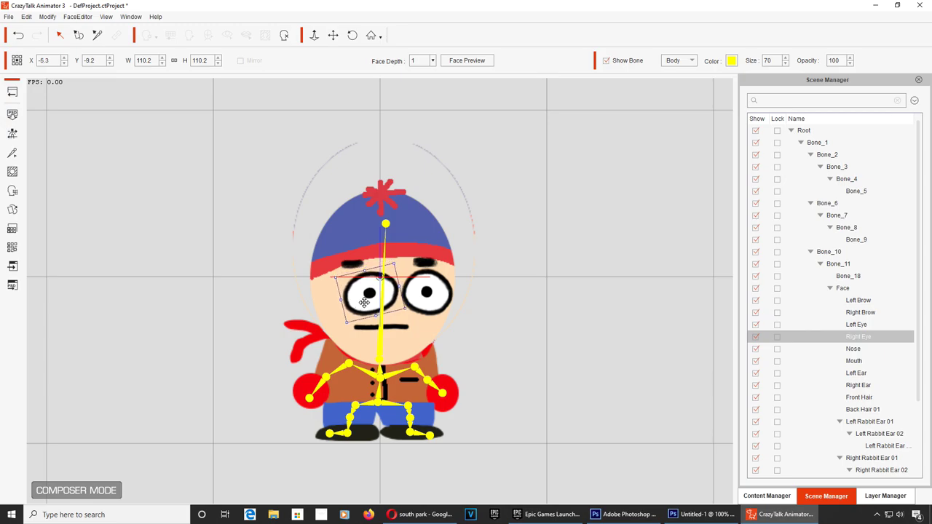
- Centre the Right Brow above its eye, and flatten the Left Brow to a height of about 43.2 at X 29.6
left_click(353, 263)
left_click(355, 264)
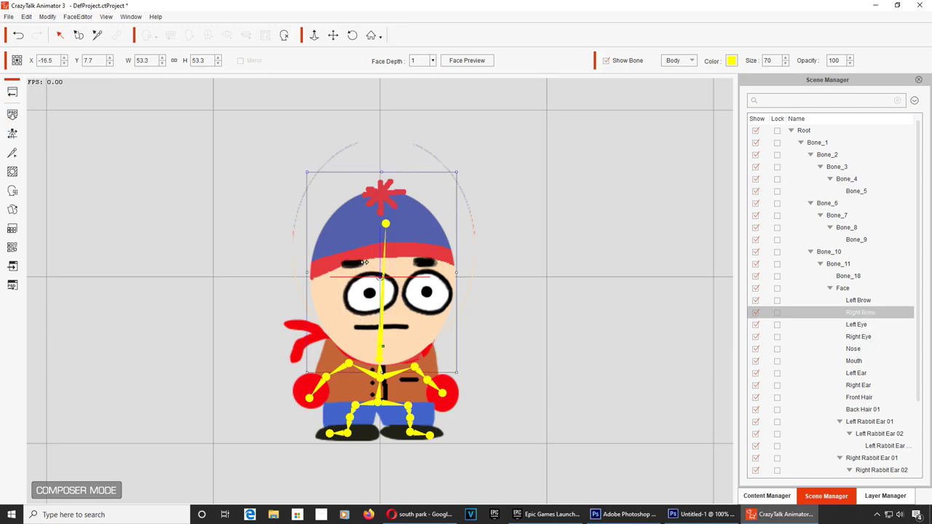
left_click(352, 264)
left_click_drag(352, 257, 366, 263)
left_click(430, 262)
left_click_drag(446, 262, 431, 262)
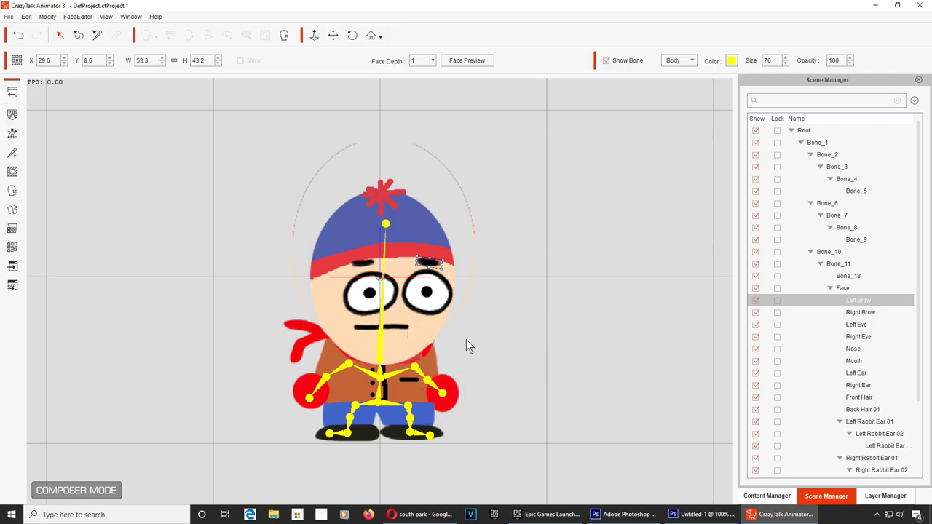
- Nudge the Left Eye to about X 29.0, Y -10.1 so it lines up with the other eye
left_click(536, 340)
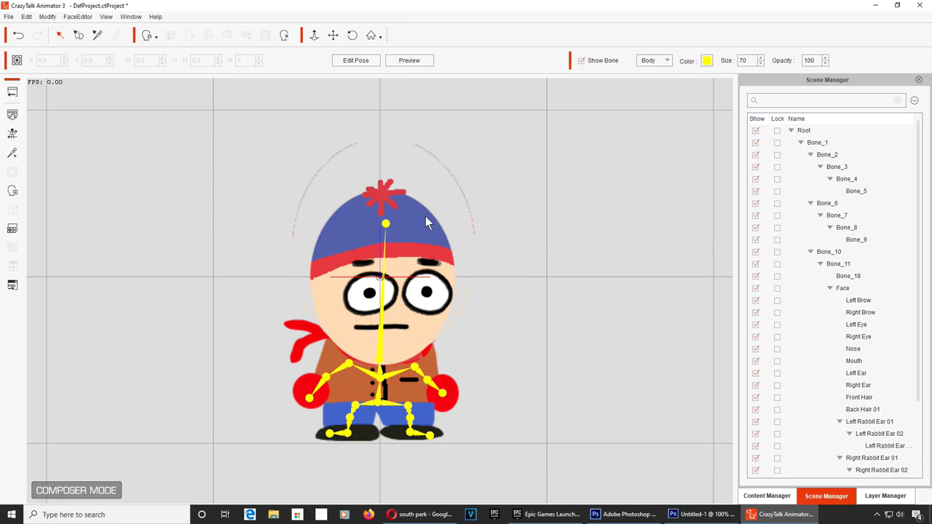
left_click(428, 310)
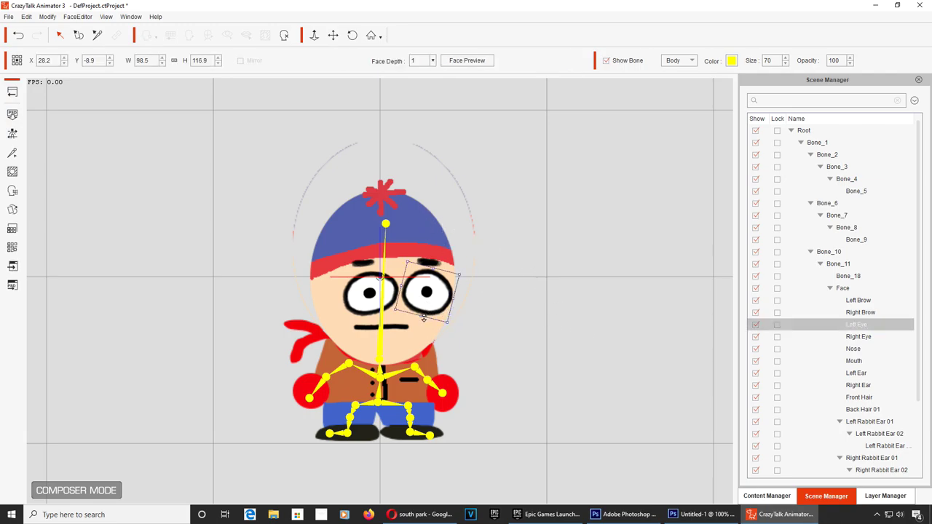
left_click_drag(423, 318, 438, 300)
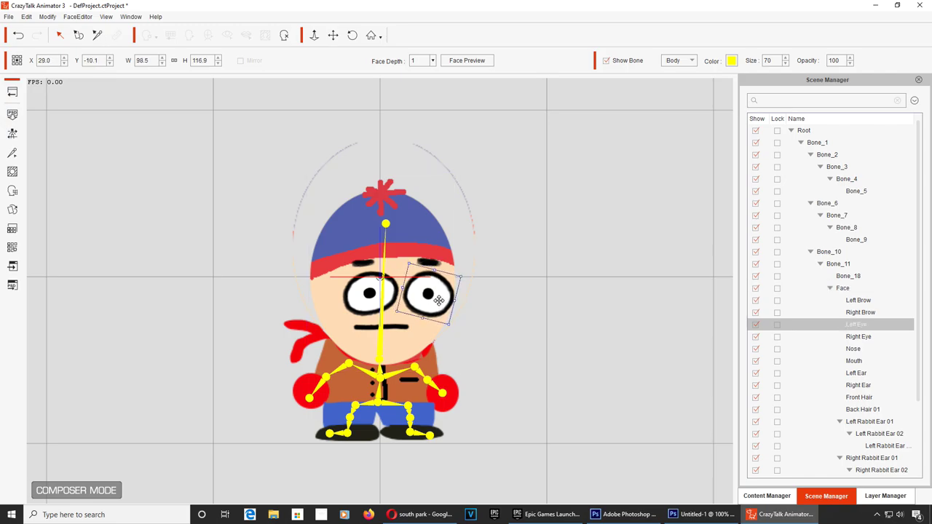
left_click(491, 327)
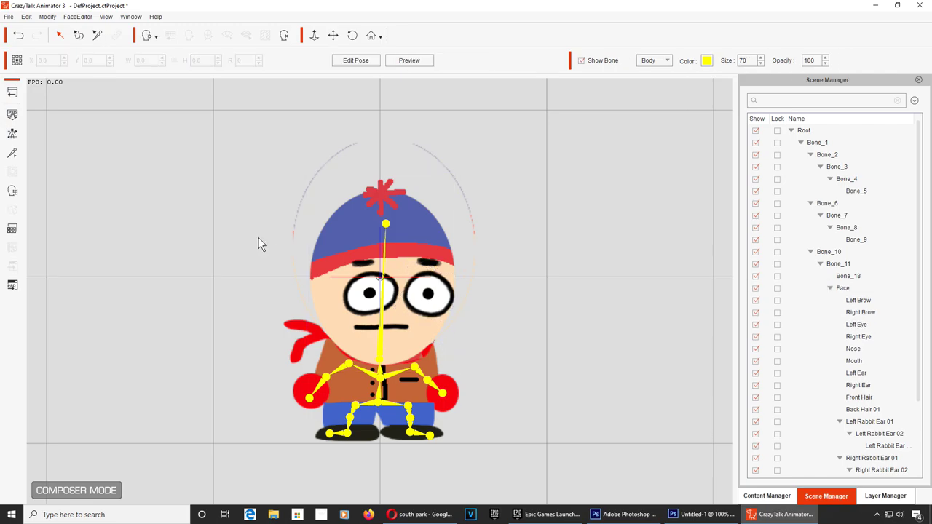
- Return to the stage to check the finished face against the background, and reopen the character in the composer
left_click(12, 95)
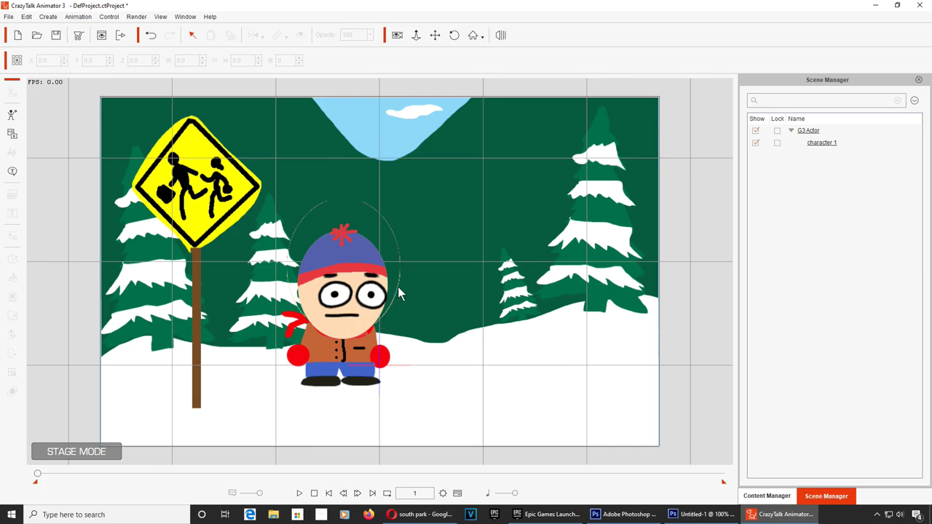
left_click(369, 356)
left_click(12, 91)
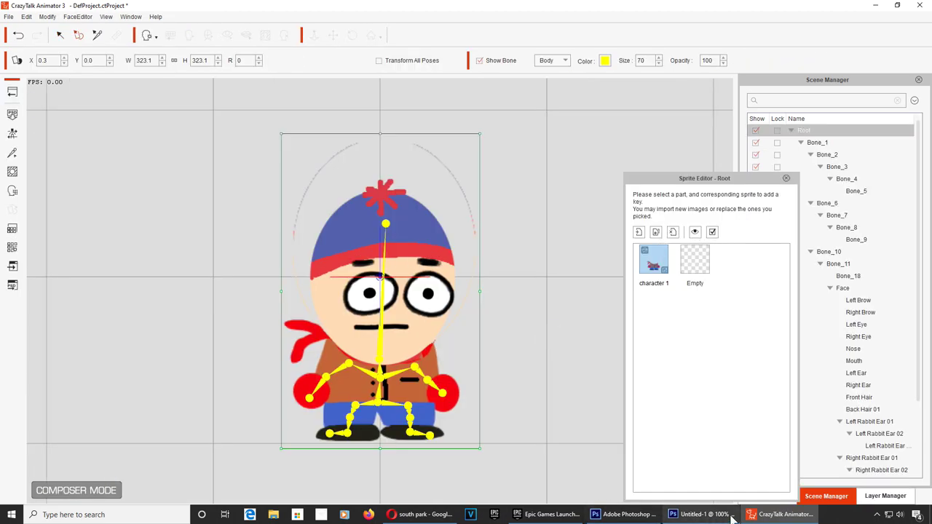
- Switch to Photoshop, undo the canvas crop, and show the Layer 13 body together with the Layer 15 head
left_click(728, 514)
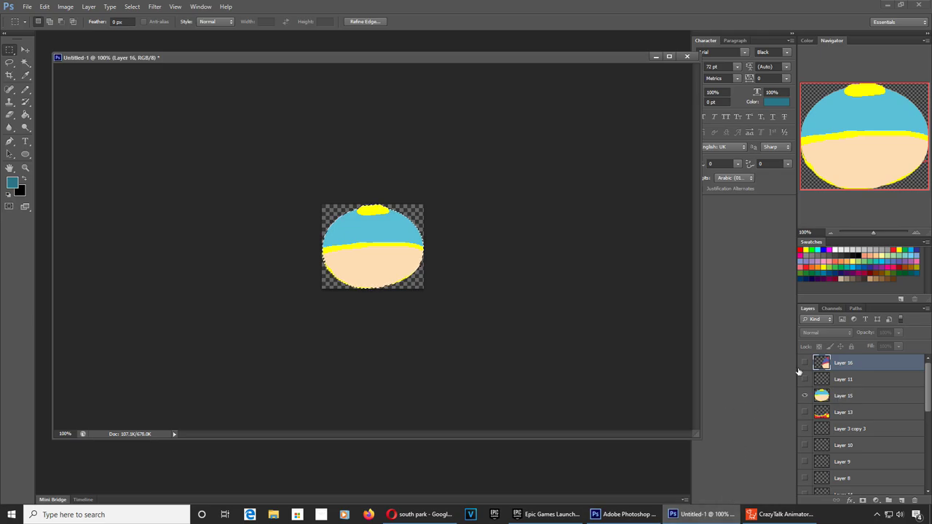
left_click(805, 397)
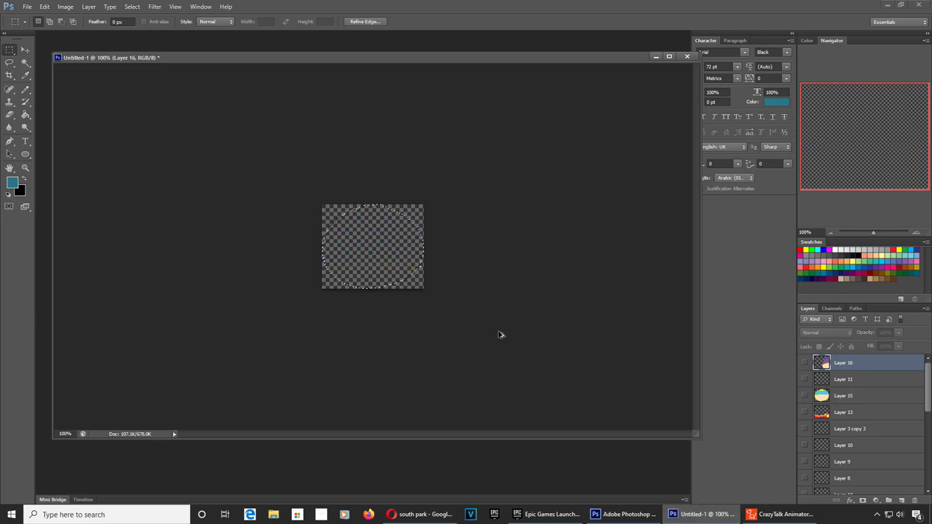
key("ctrl+alt+z")
key("ctrl+alt+z")
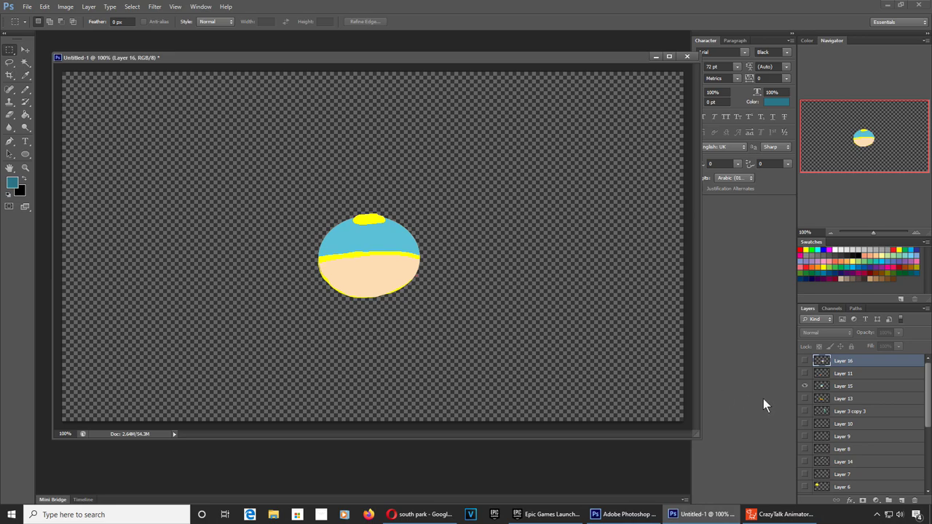
left_click(805, 399)
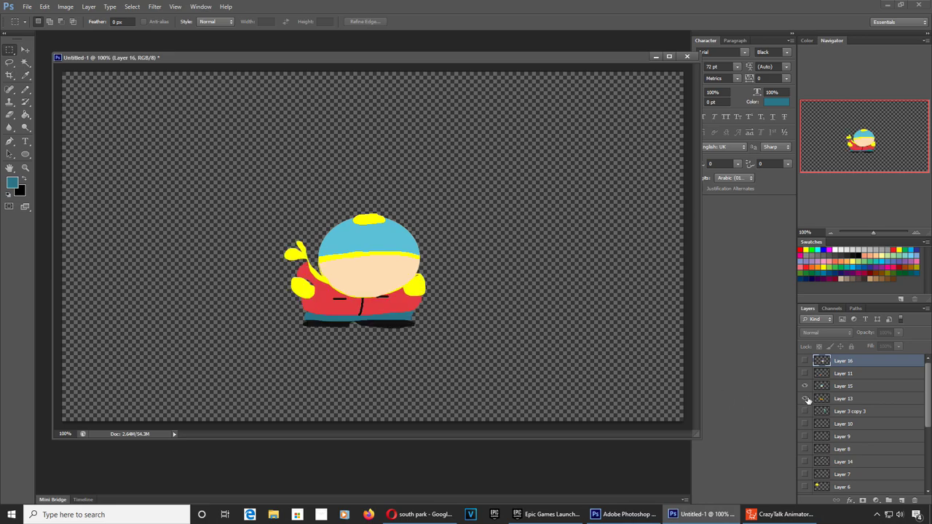
- Show only the Layer 11 body and crop the canvas to its outline
left_click(804, 373, "alt")
left_click(65, 7)
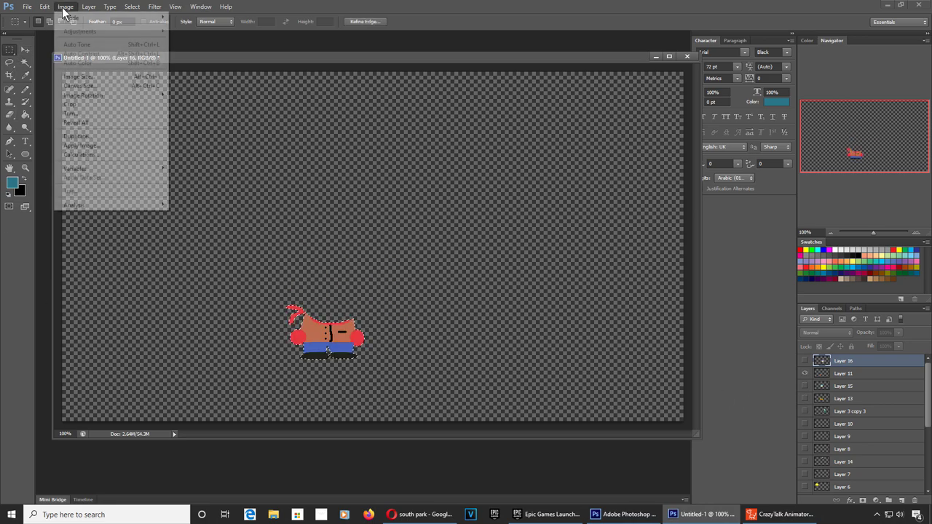
left_click(70, 104)
- Save the cropped body in the Animations folder as a PNG named body1
key("ctrl+shift+s")
left_click(203, 384)
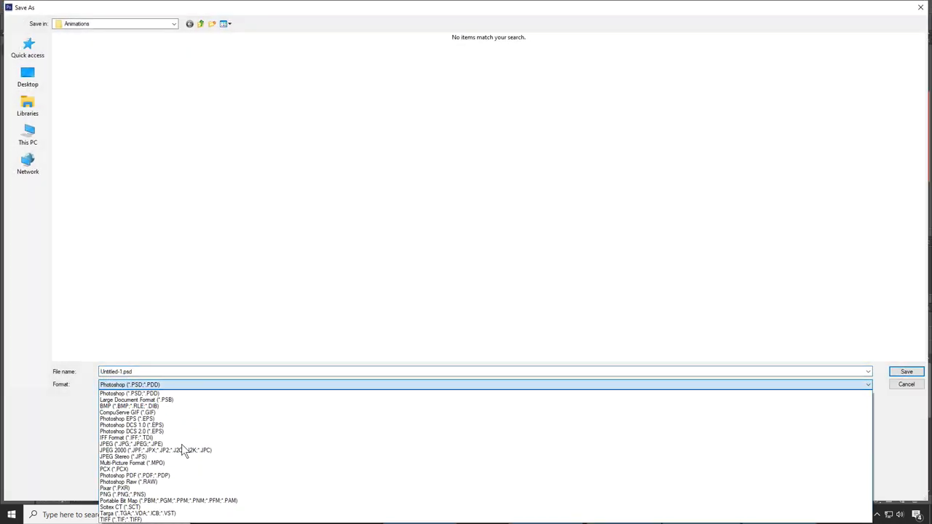
left_click(145, 495)
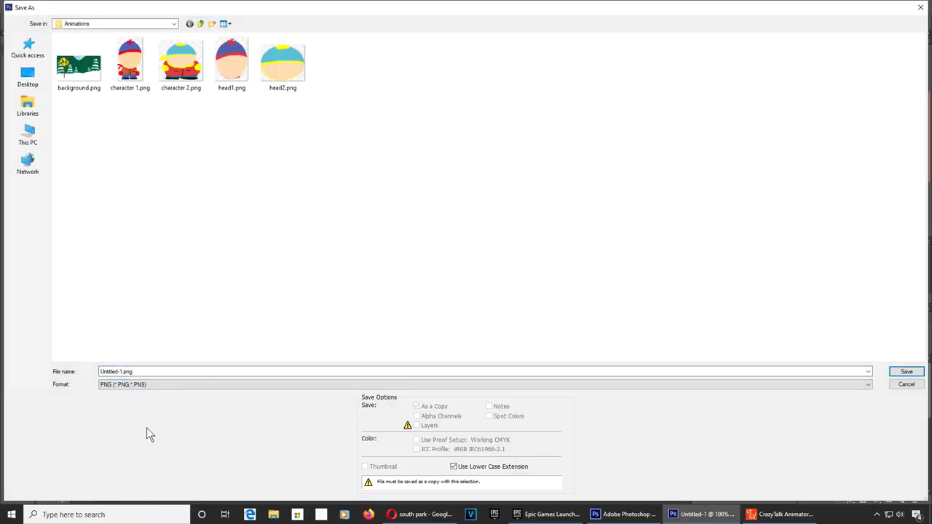
left_click(126, 371)
left_click(126, 371)
left_click_drag(121, 369, 69, 373)
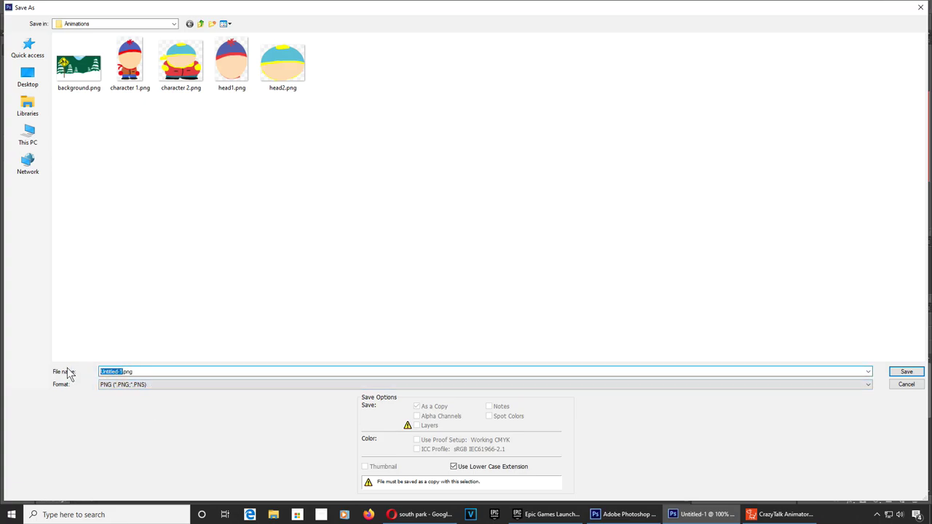
type("body1")
key("Return")
key("Return")
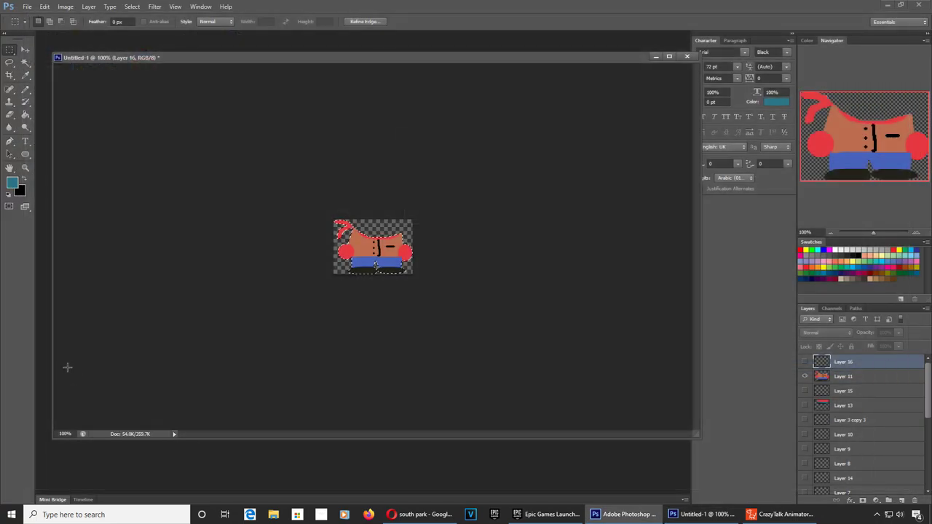
- Undo the canvas crop around the Layer 11 body to restore the full-size canvas
left_click(805, 376)
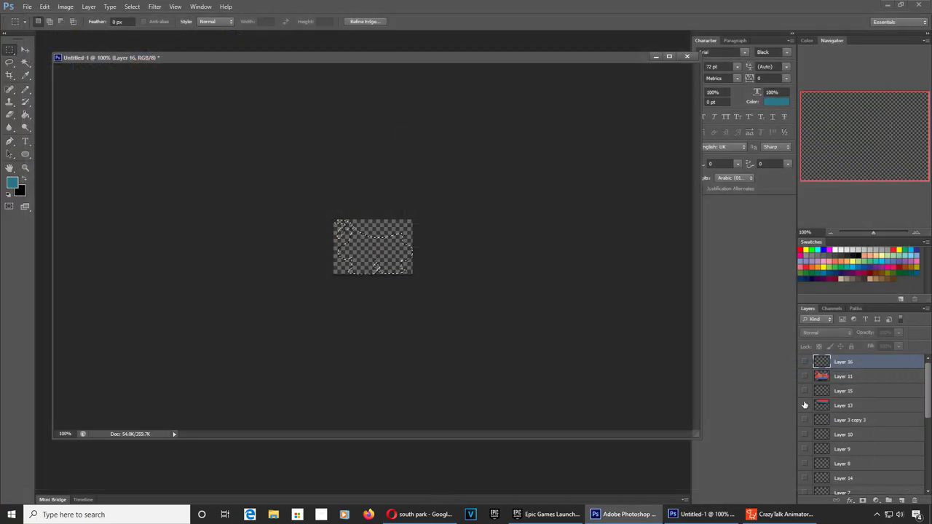
key("ctrl+d")
key("ctrl+alt+z")
key("ctrl+alt+z")
key("ctrl+alt+z")
key("ctrl+alt+z")
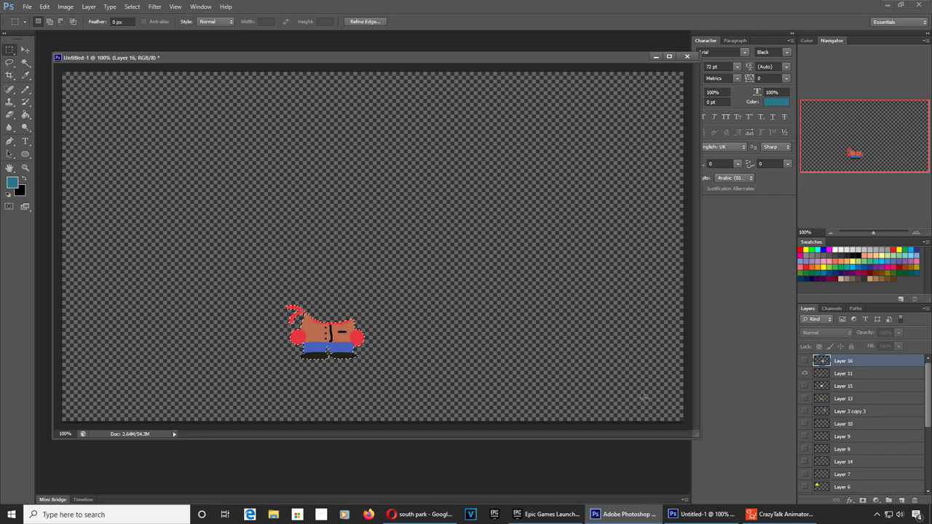
- Show the Layer 13 body and move the Layer 11 body well clear to its left
left_click(805, 398)
key("v")
right_click(314, 335)
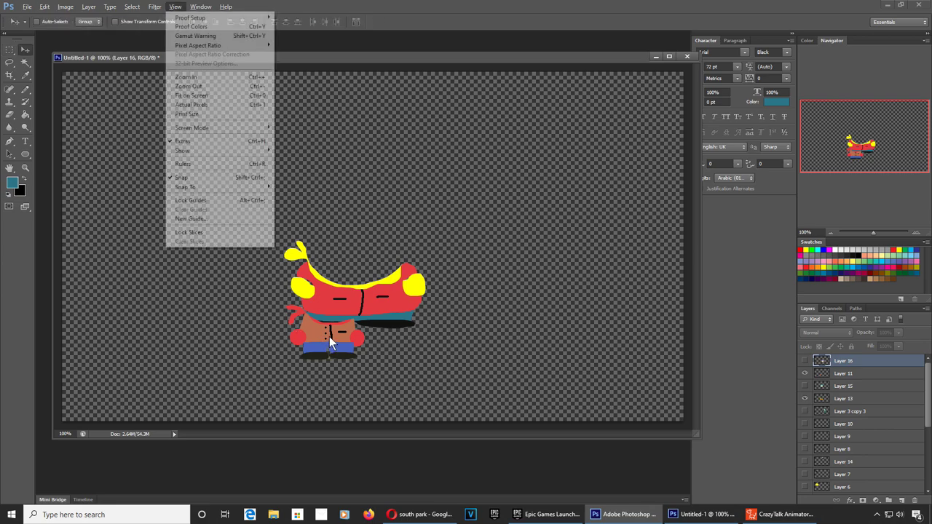
right_click(329, 334)
left_click(345, 342)
left_click_drag(345, 342, 178, 313)
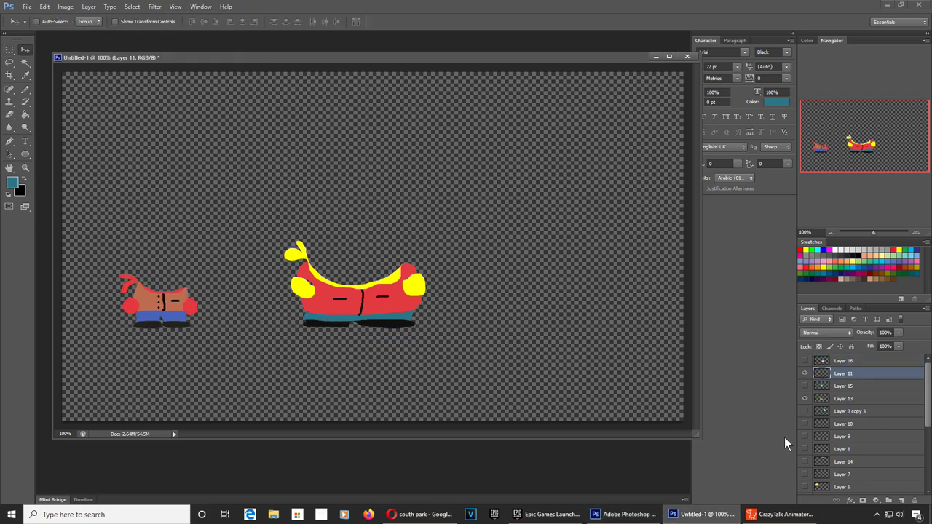
- Select the outline of the Layer 13 body and crop the canvas to it
left_click(822, 399, "ctrl")
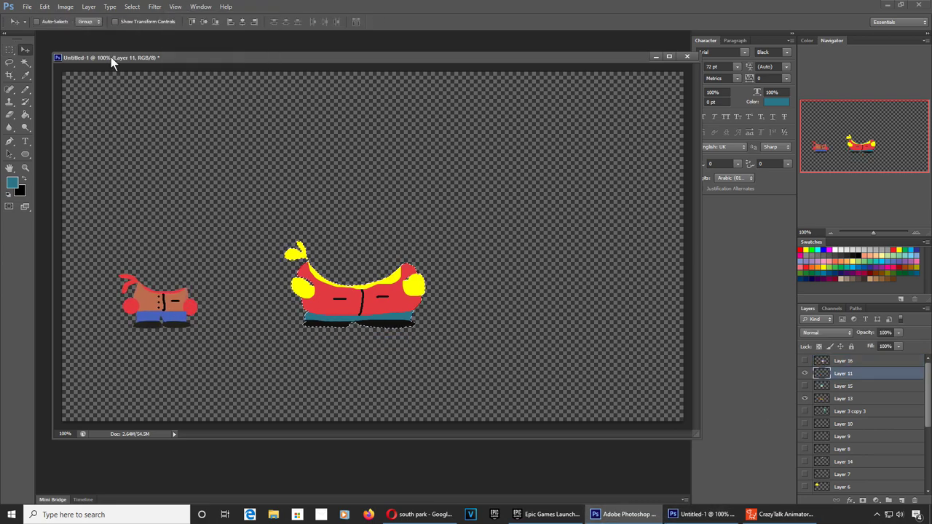
left_click(66, 7)
left_click(71, 105)
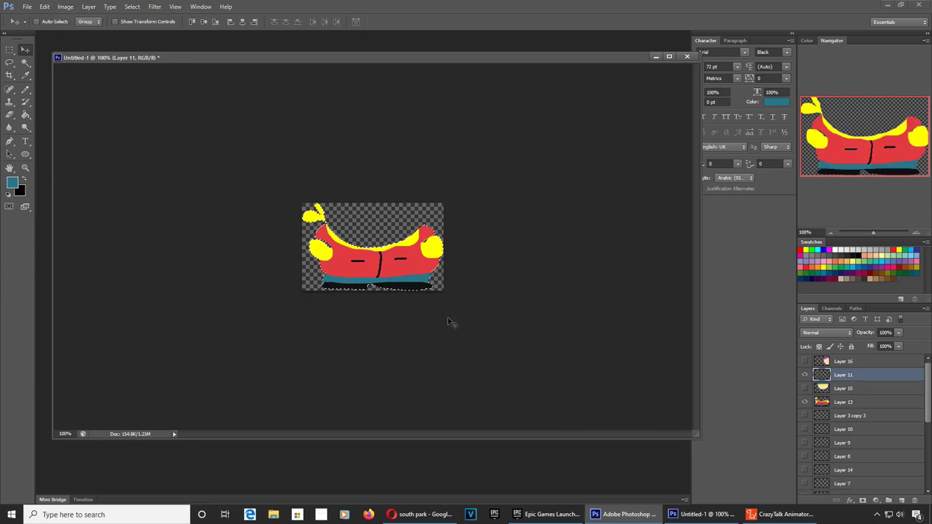
- Save the cropped red-jacket body in the Animations folder as body2.png
key("ctrl+shift+s")
left_click(166, 383)
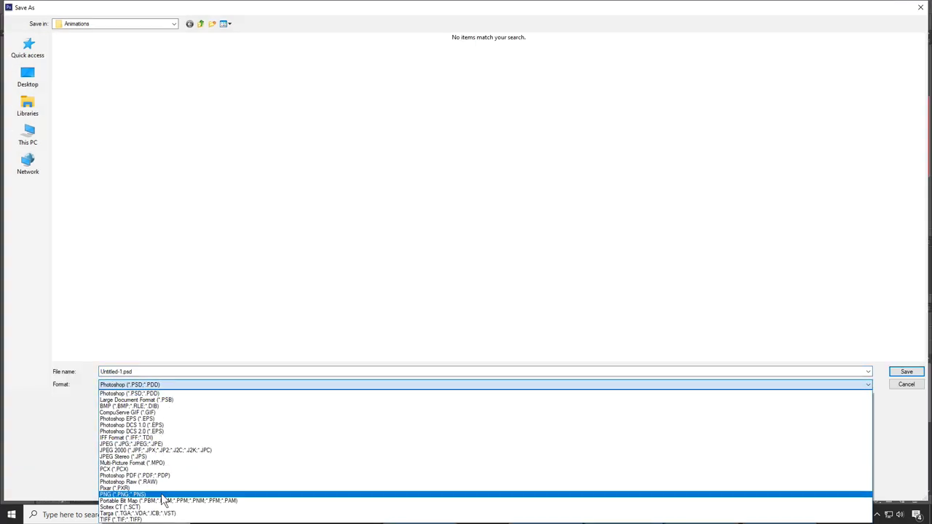
left_click(160, 494)
double_click(133, 372)
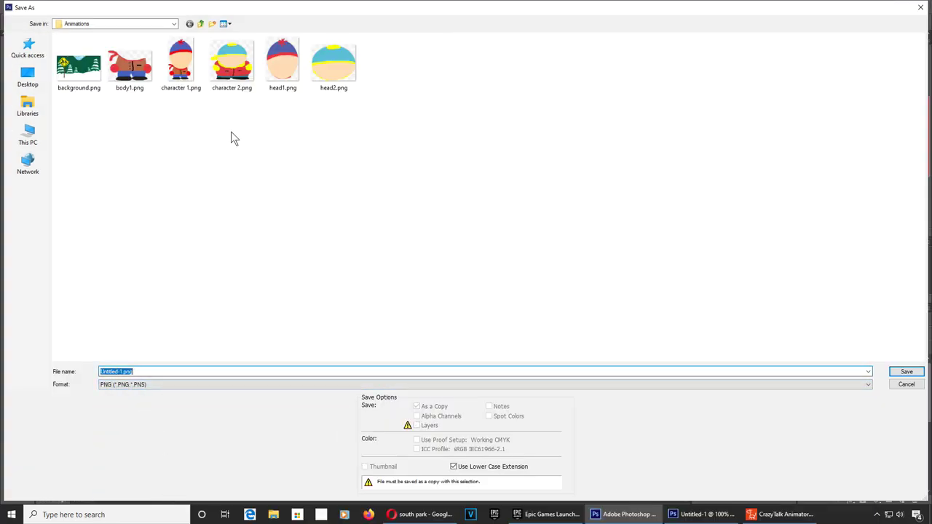
left_click(141, 86)
left_click(111, 372)
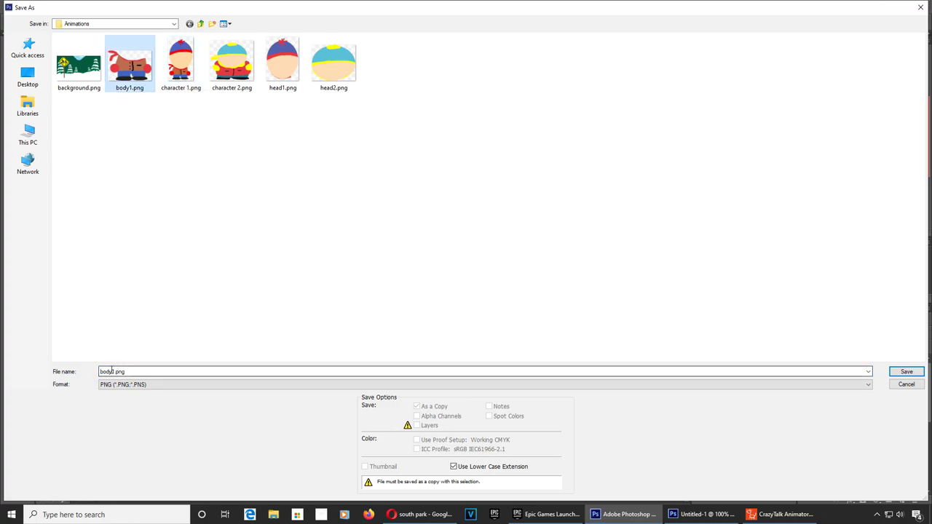
left_click(111, 371)
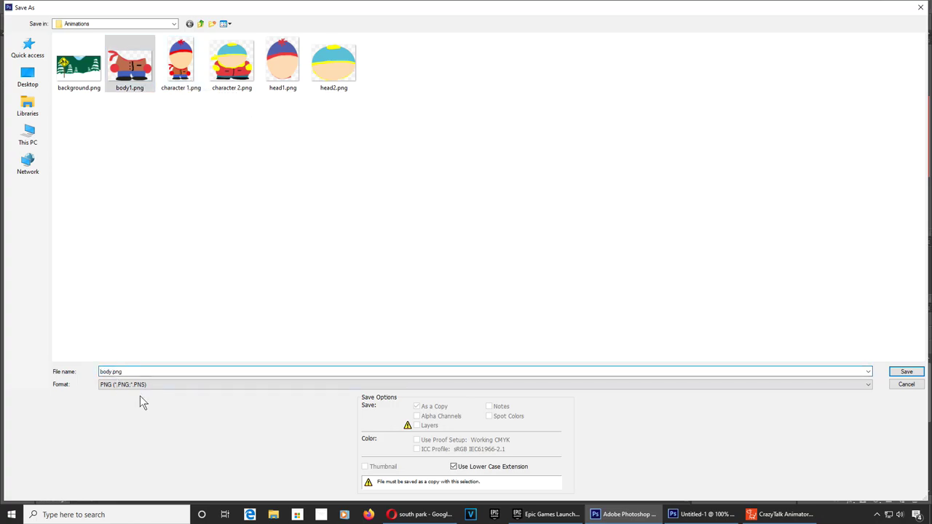
key("Return")
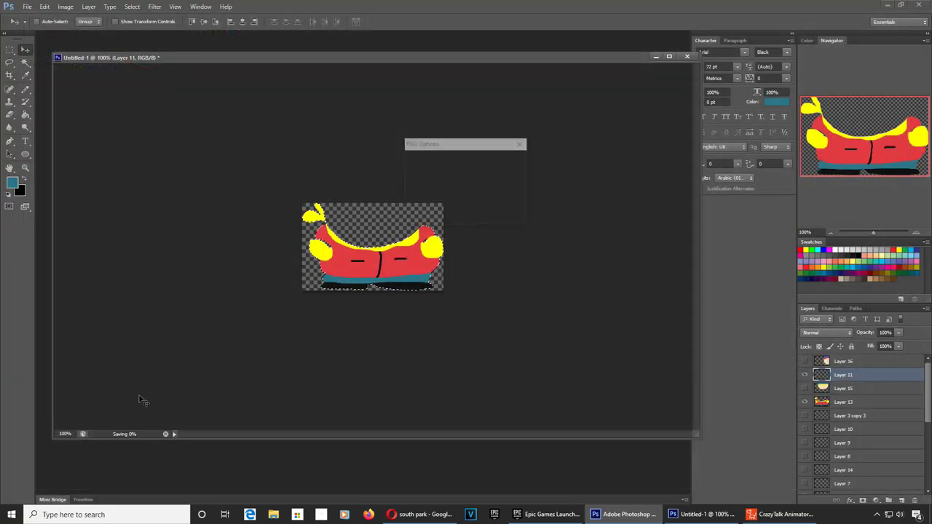
key("shift+ctrl+s")
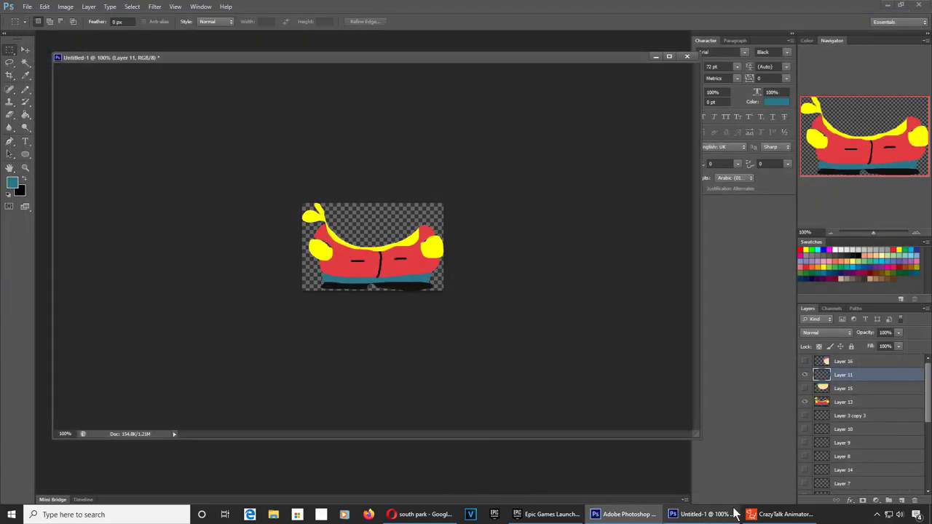
- Switch to CrazyTalk Animator and replace the Root's character 1 sprite with body1.png
left_click(757, 514)
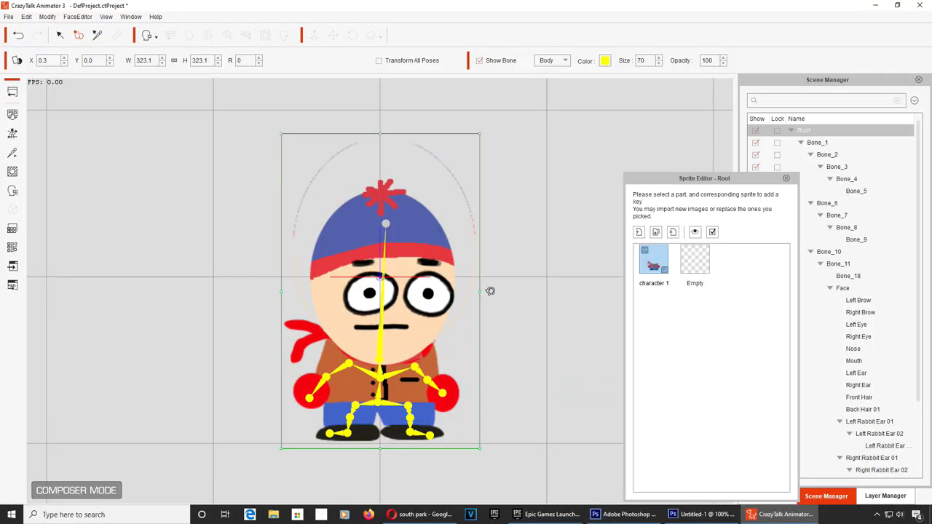
left_click(655, 270)
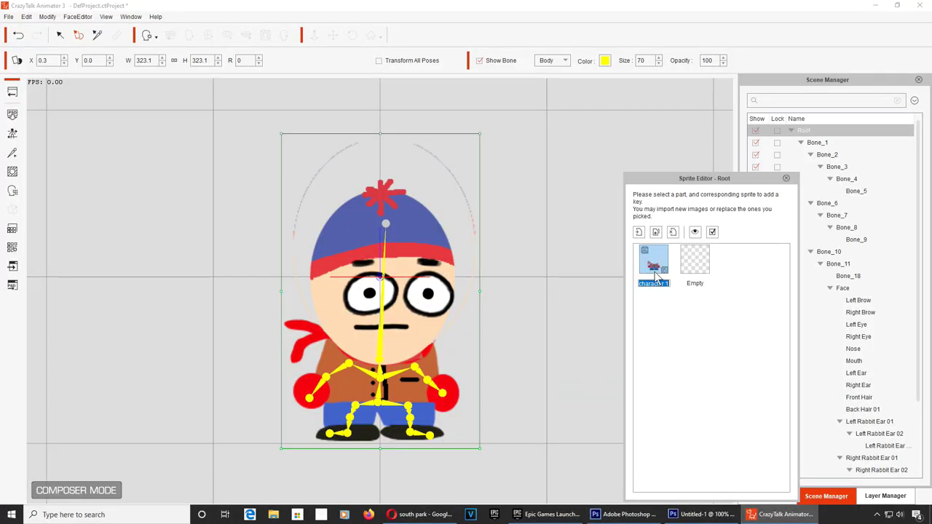
double_click(655, 269)
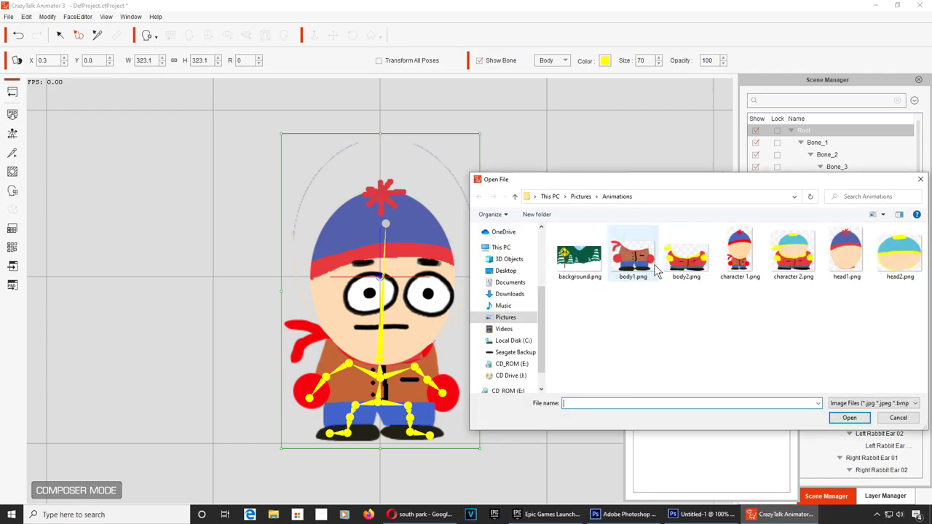
left_click(648, 268)
double_click(648, 268)
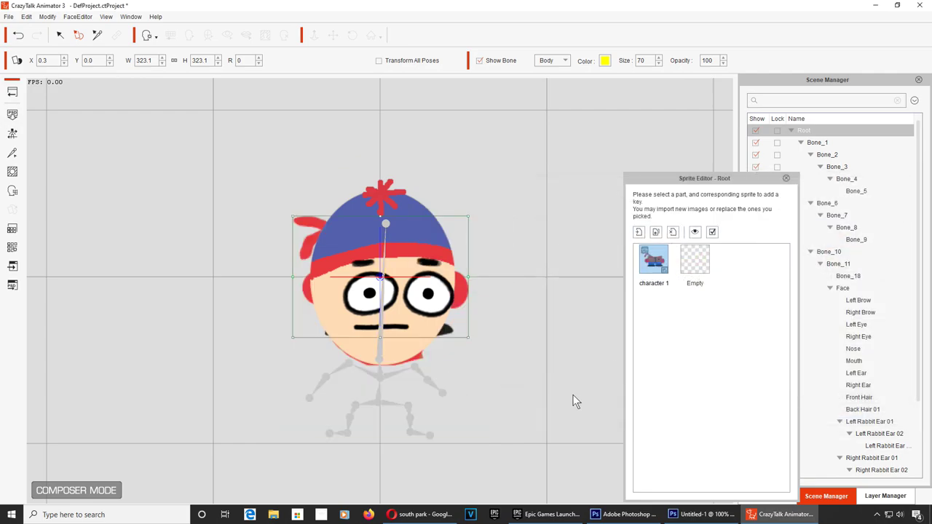
- Scale the new body sprite to about 327.9 and place it under the head at about X -5.2, Y -61.7
left_click_drag(469, 337, 524, 387)
left_click_drag(463, 305, 454, 393)
left_click_drag(506, 263, 451, 300)
left_click_drag(431, 350, 431, 363)
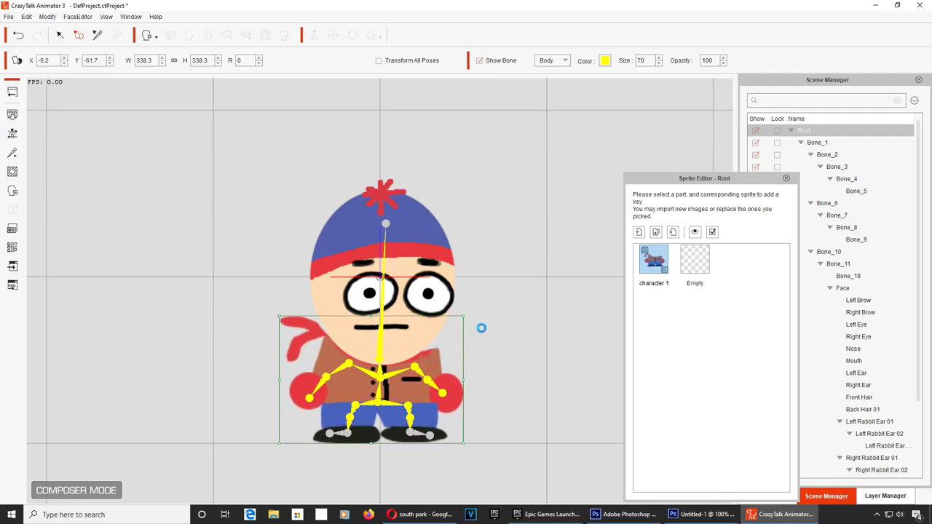
left_click_drag(462, 318, 457, 320)
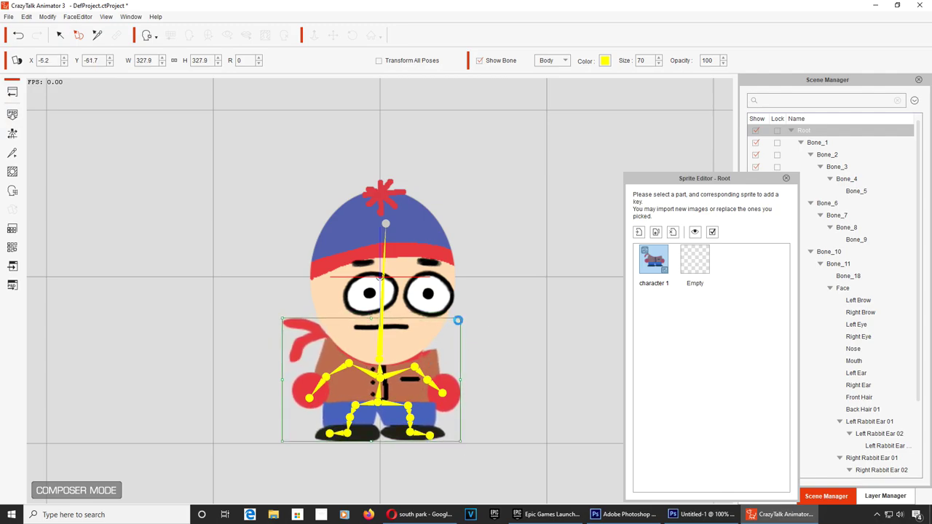
- Narrow the body sprite to a width of about 299.4 and nudge it to about X -5.1, Y -60.8
left_click_drag(459, 379, 410, 386)
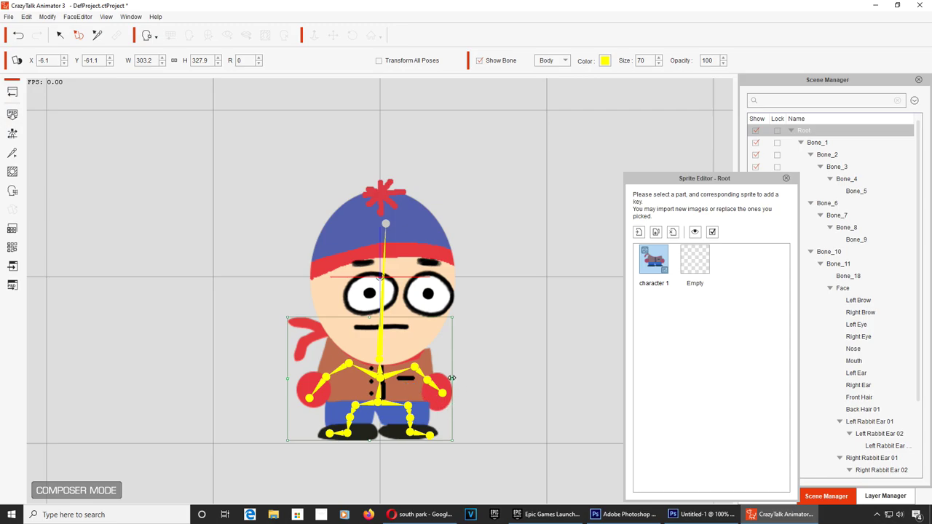
left_click_drag(451, 377, 456, 386)
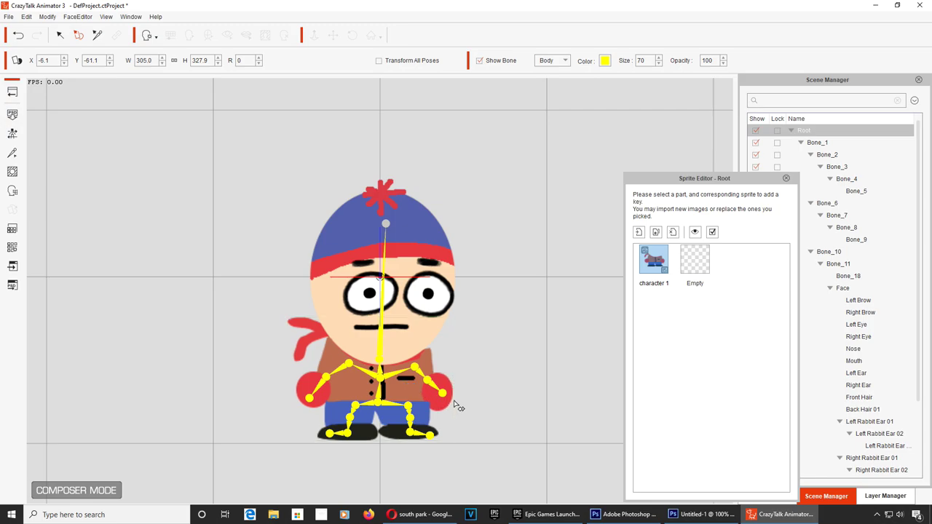
left_click_drag(454, 378, 411, 391)
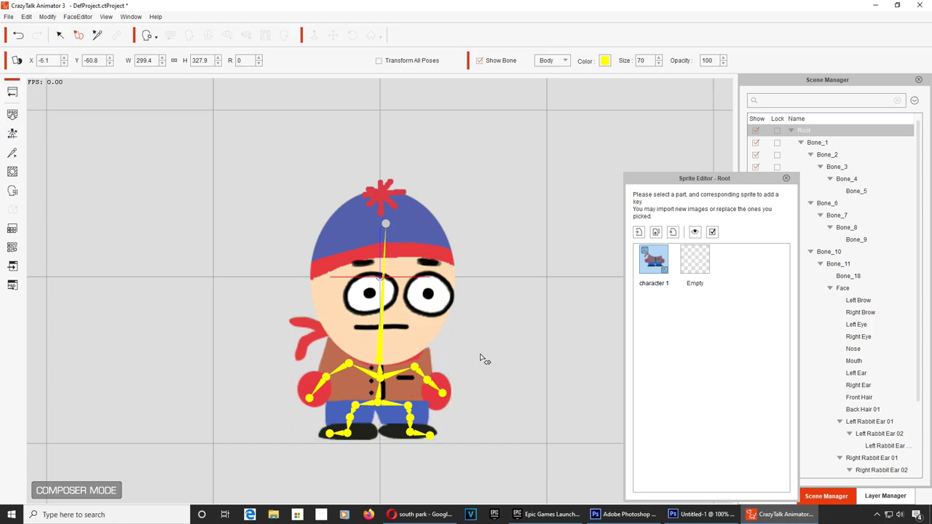
- Tilt the Face slightly counterclockwise on the body, and close the Sprite Editor
left_click(401, 327)
left_click(412, 328)
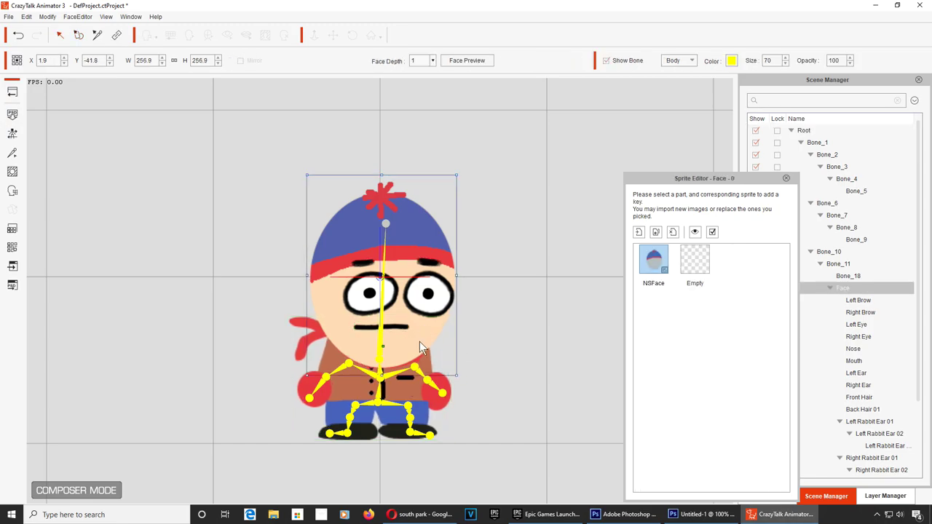
mouse_move(466, 378)
left_mouse_down()
mouse_move(461, 385)
mouse_move(456, 371)
mouse_move(471, 379)
left_mouse_up()
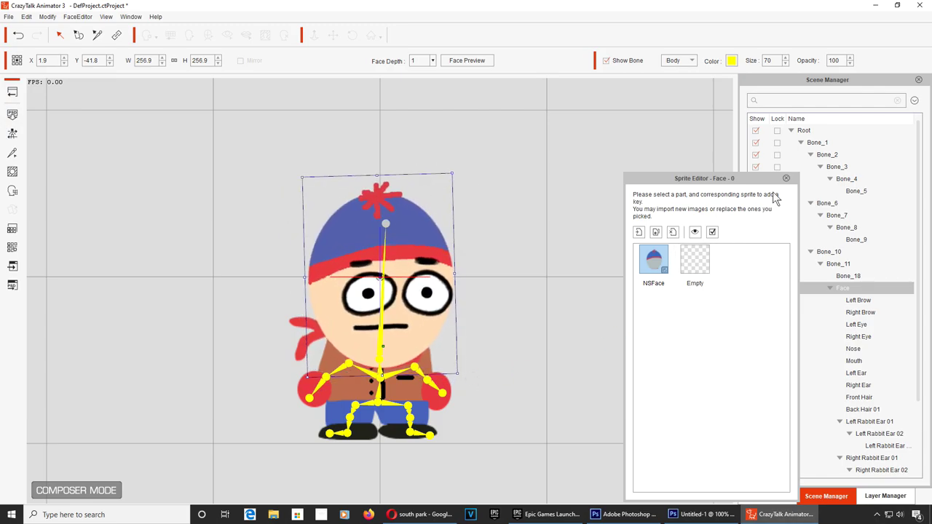
left_click(786, 178)
left_click(386, 302)
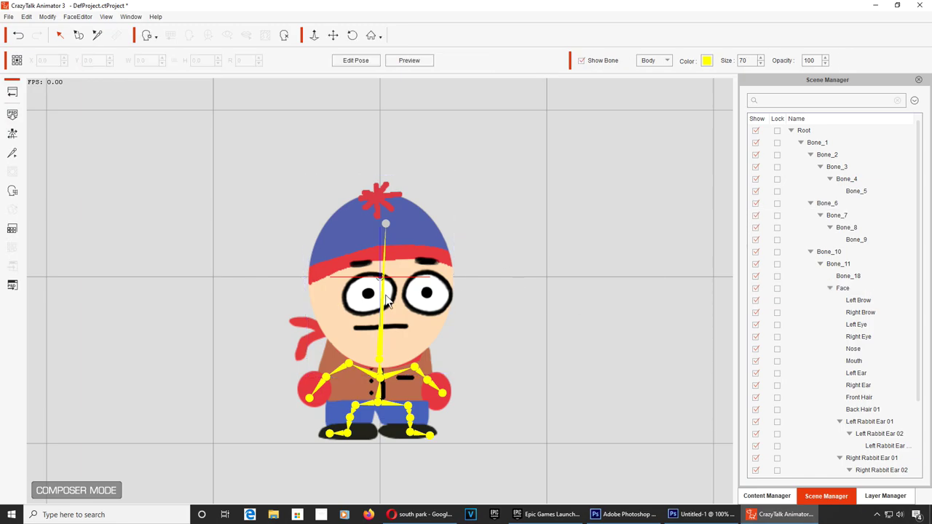
- Return to the stage and move character 1 down on the snow to about X -37.9, Y 62.3
left_click(11, 91)
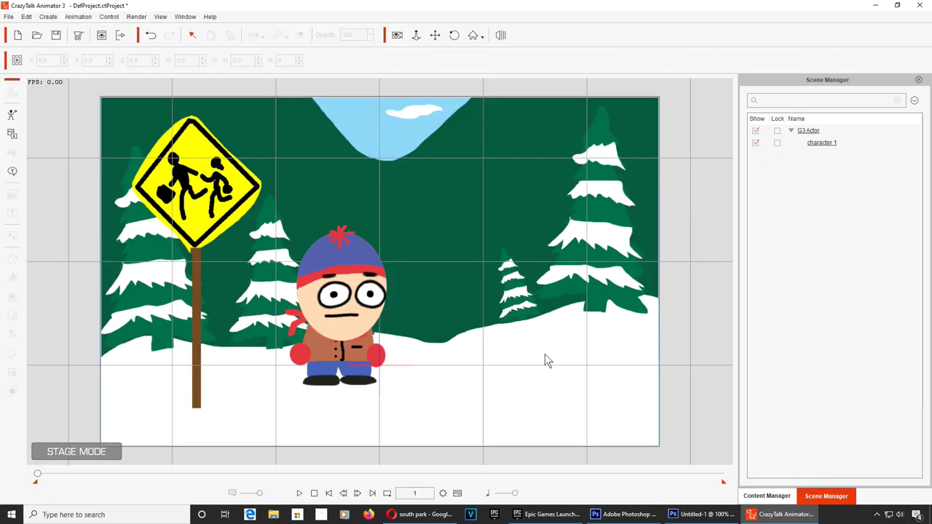
mouse_move(360, 358)
left_mouse_down()
mouse_move(372, 378)
mouse_move(356, 372)
left_mouse_up()
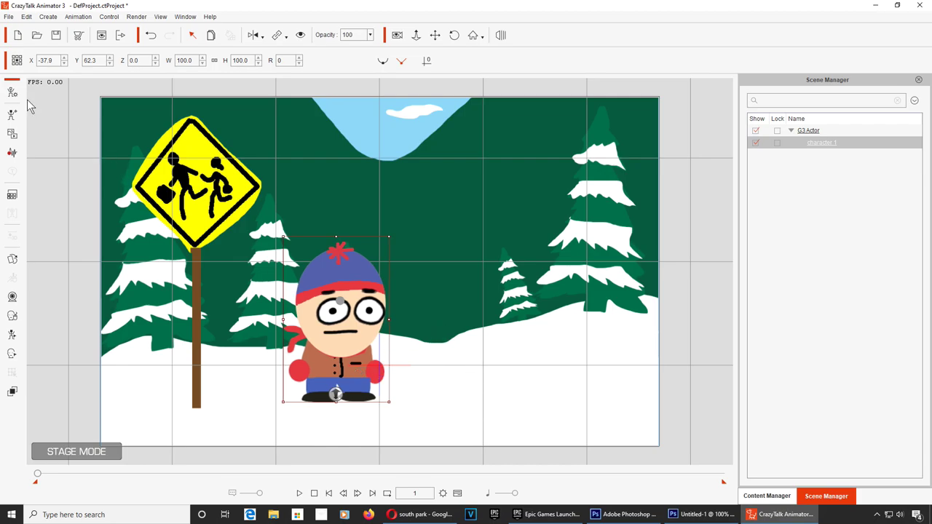
left_click(409, 365)
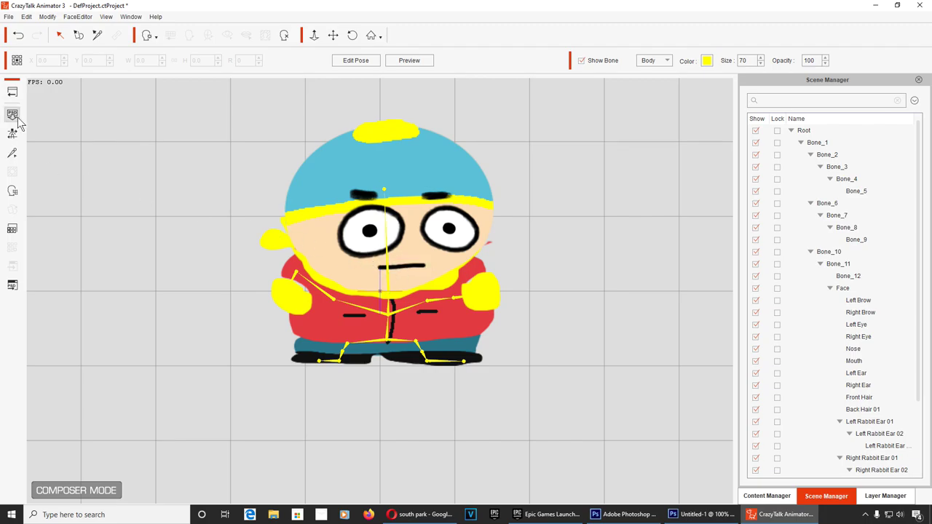
- Return to the stage and flip the body2 character horizontally so it faces character 1
left_click(12, 93)
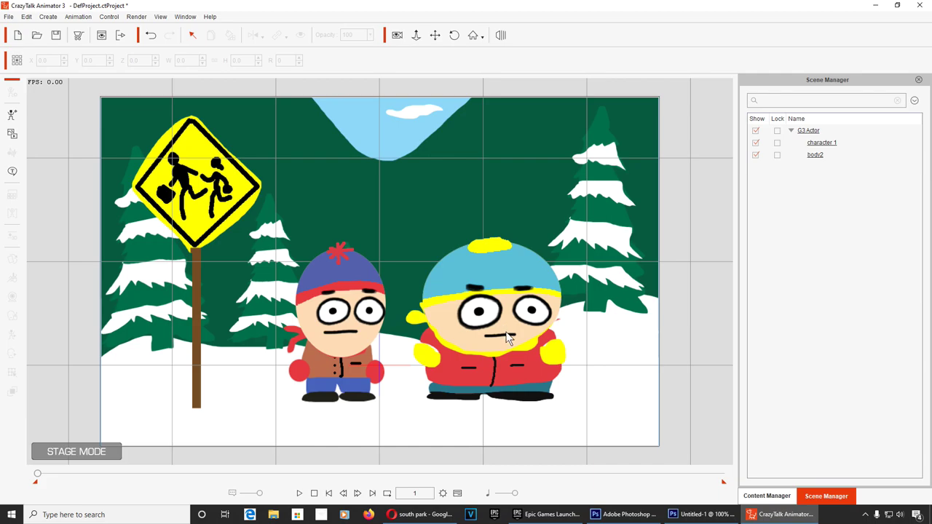
left_click(531, 369)
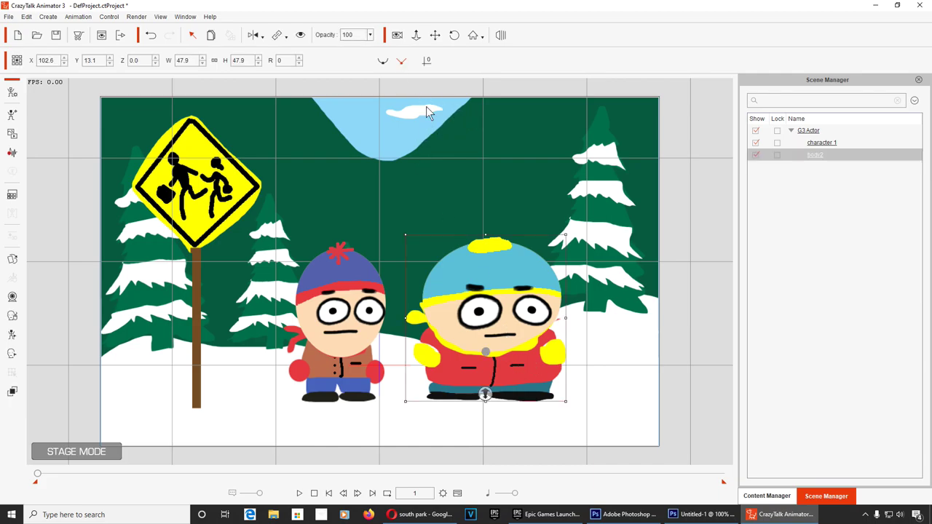
left_click(258, 35)
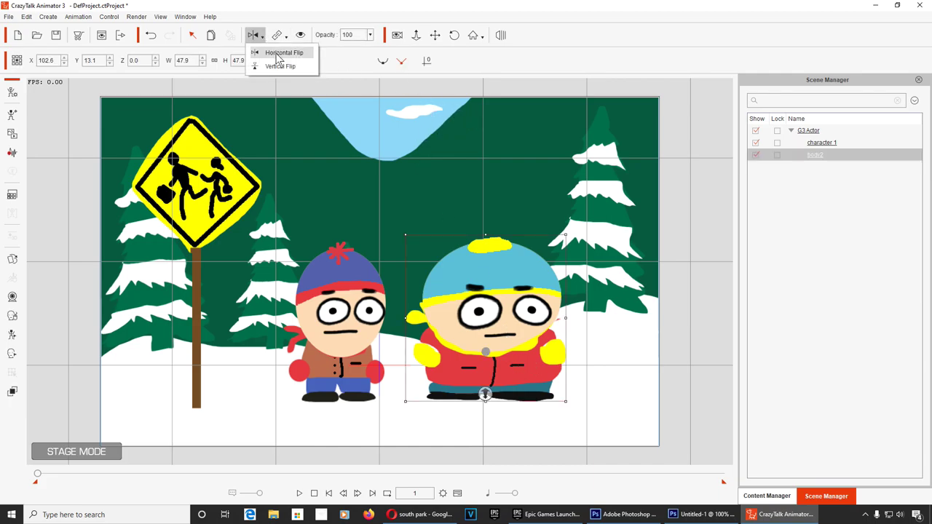
left_click(282, 54)
- Move character 1 away from body2 to about X -61.8, Y 63.2, and save the project as DefProject.ctProject
left_click(356, 320)
left_click_drag(359, 327, 335, 328)
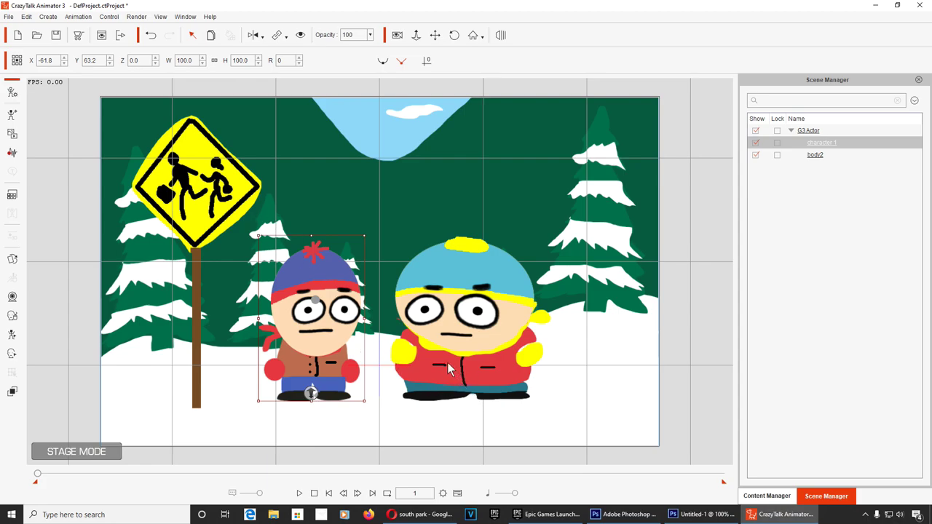
key("ctrl+s")
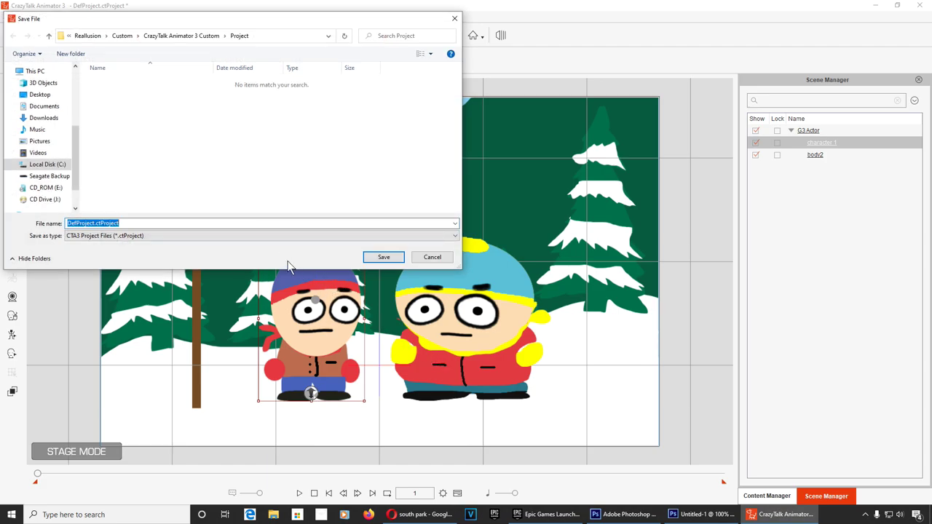
left_click(383, 258)
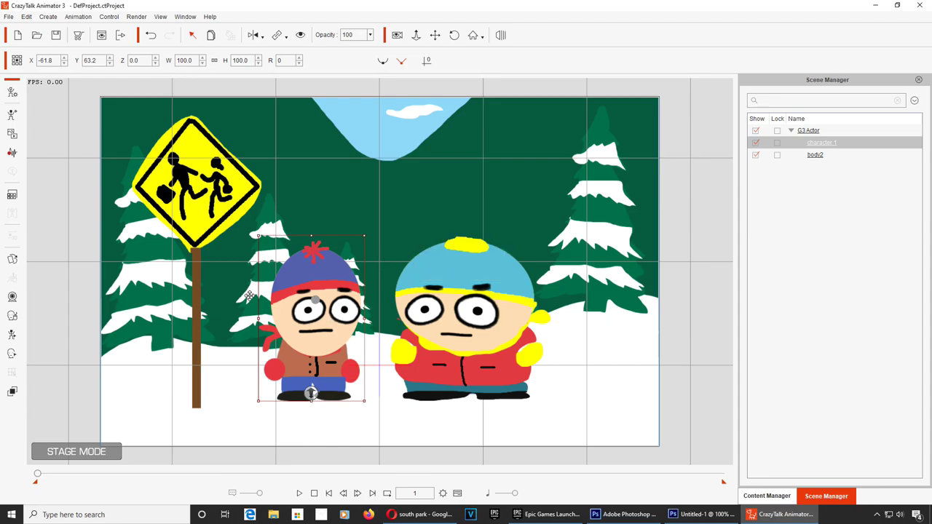
- Try to load ch1.wav from the Voices folder as character 1's voice
left_click(12, 155)
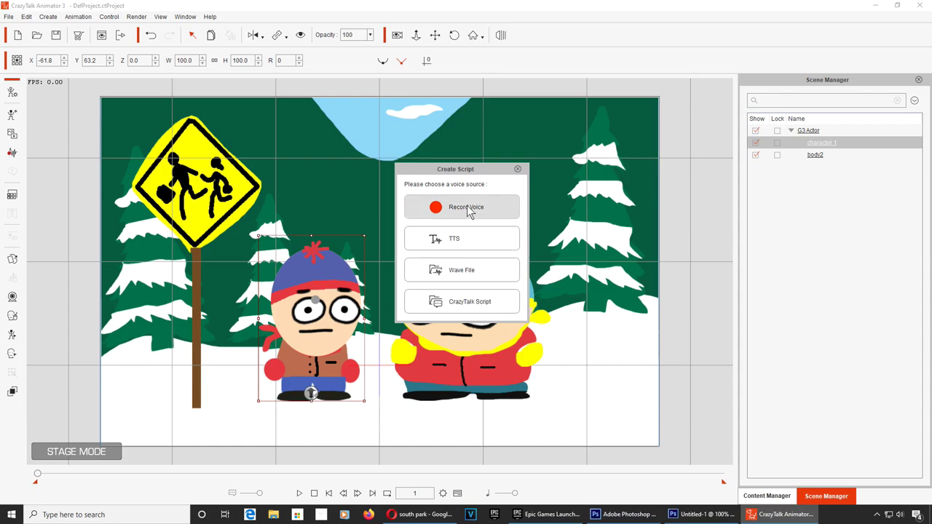
left_click(489, 277)
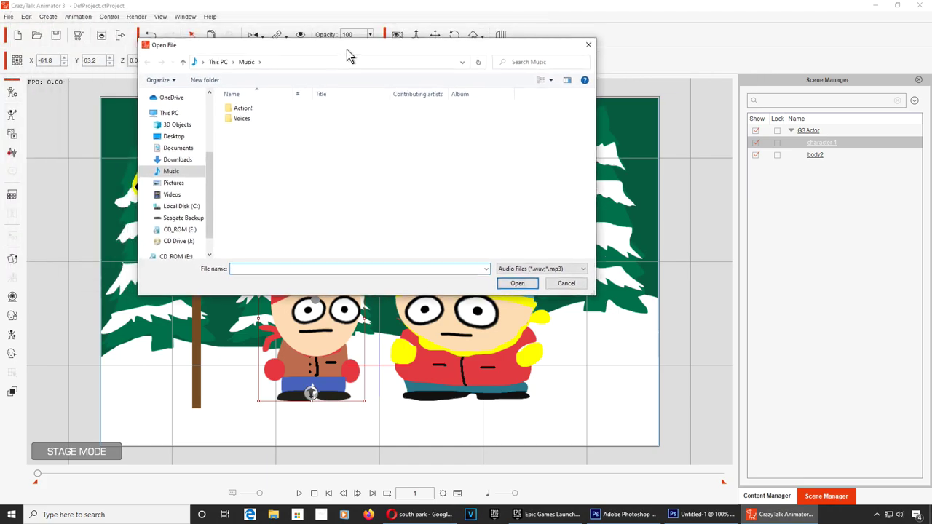
double_click(246, 119)
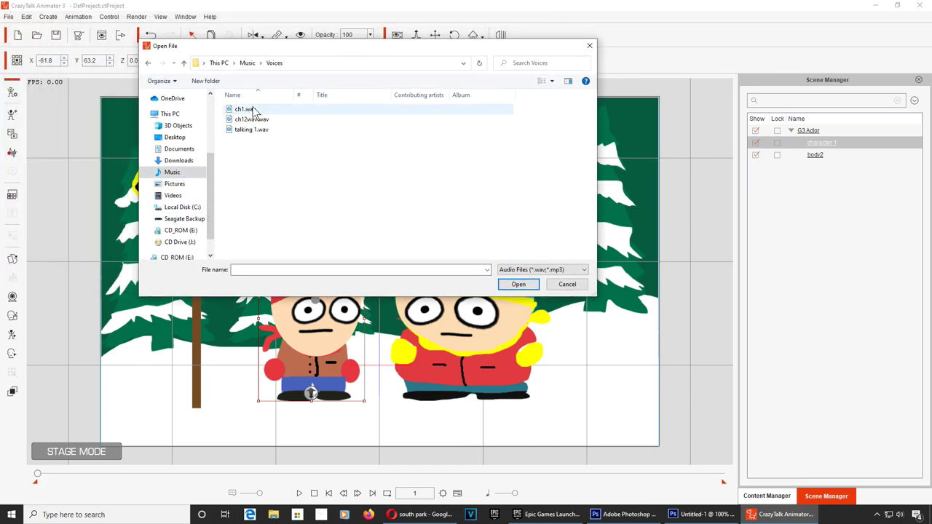
double_click(256, 111)
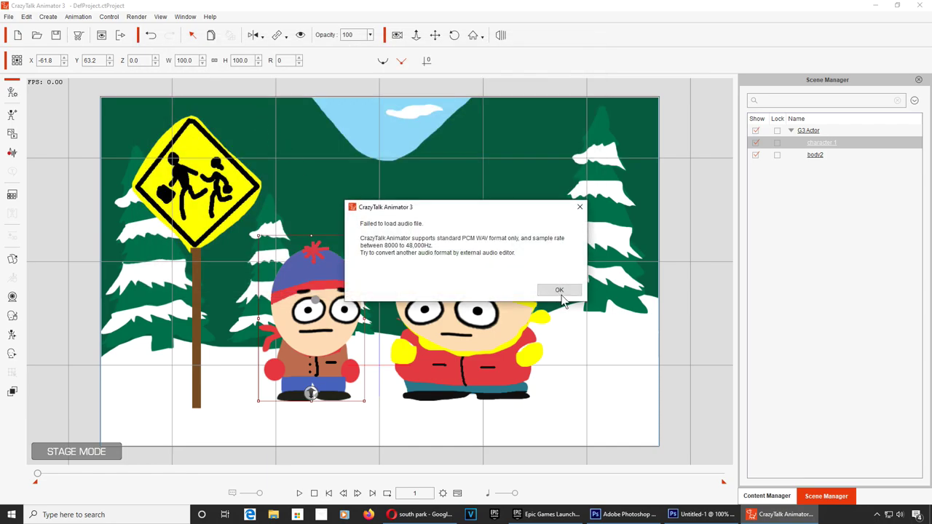
left_click(559, 291)
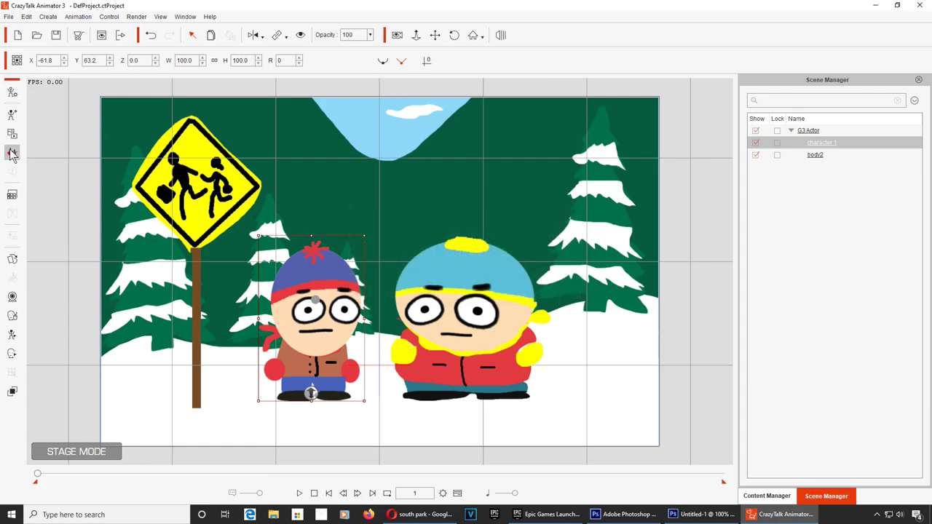
- Open ch1.wav from the Voices folder in Adobe Audition and save an MP3 copy as ch1.mp3
left_click(273, 514)
right_click(110, 73)
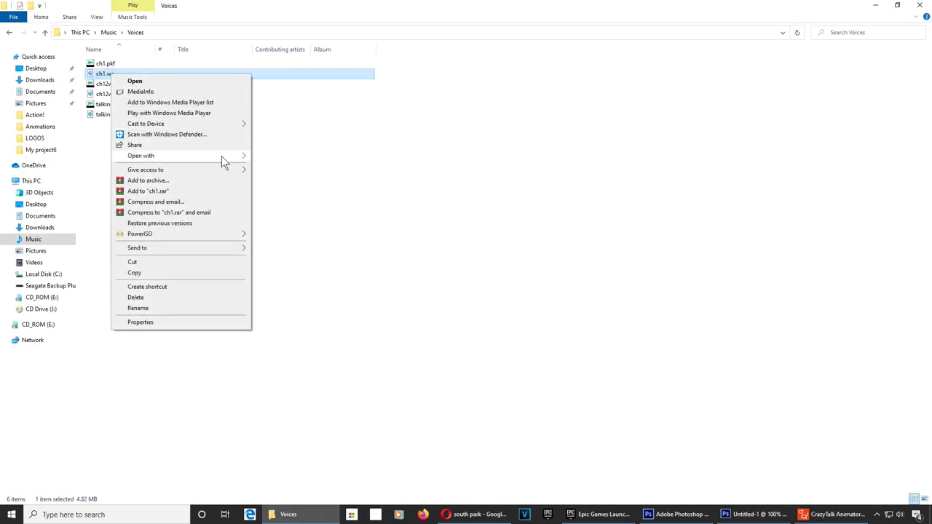
mouse_move(221, 156)
left_click(291, 156)
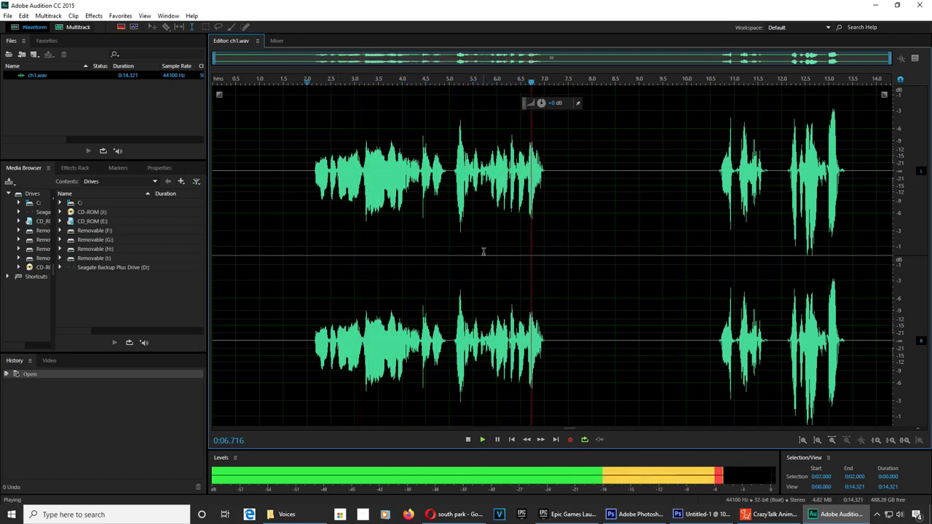
key("space")
key("alt+f")
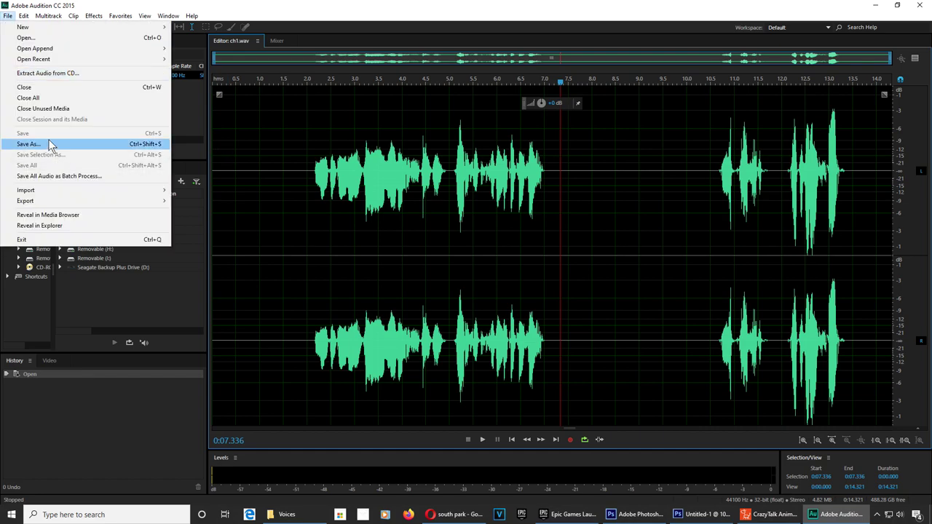
left_click(48, 143)
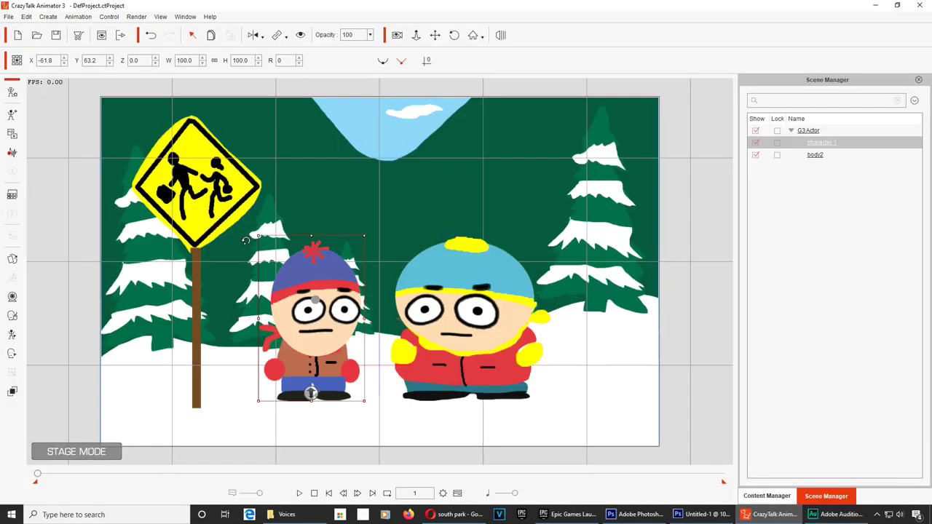
- Back in CrazyTalk Animator, create character 1's voice script from the audio file ch1.mp3
left_click(11, 152)
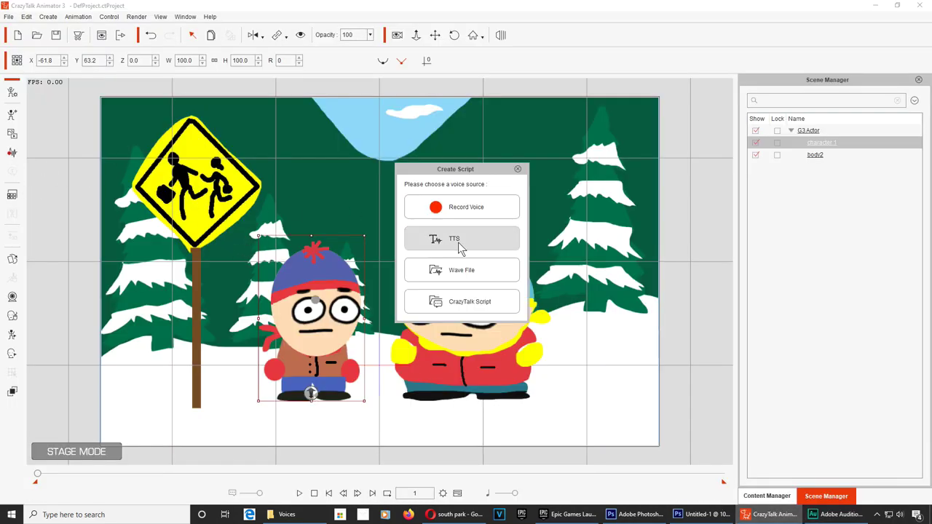
left_click(470, 271)
left_click(256, 112)
double_click(255, 112)
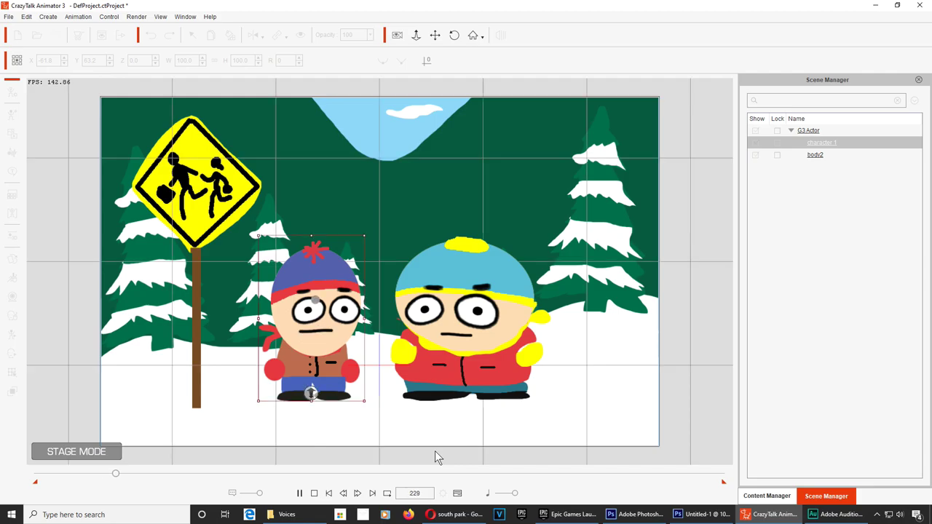
- Select body2, and in Adobe Audition save an MP3 copy of its voice file ch12wav.wav as ch12wav.mp3
left_click(470, 339)
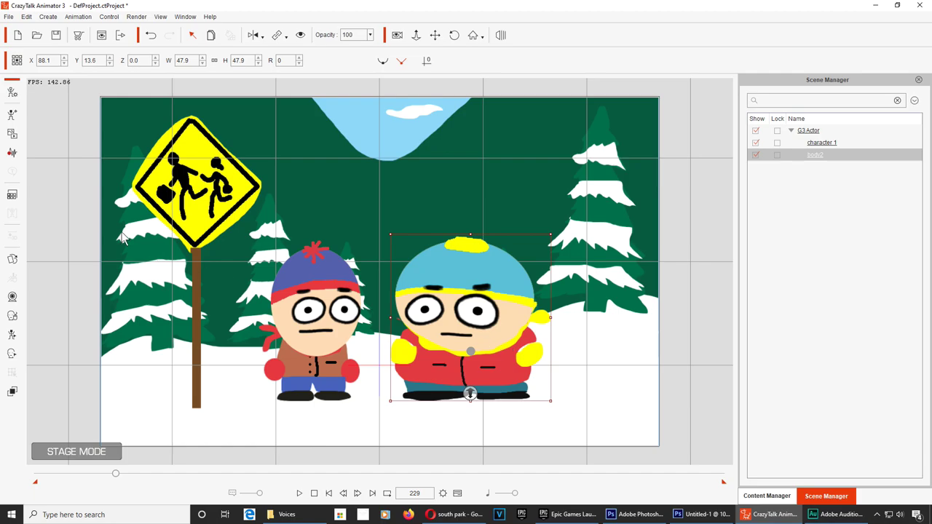
left_click(20, 155)
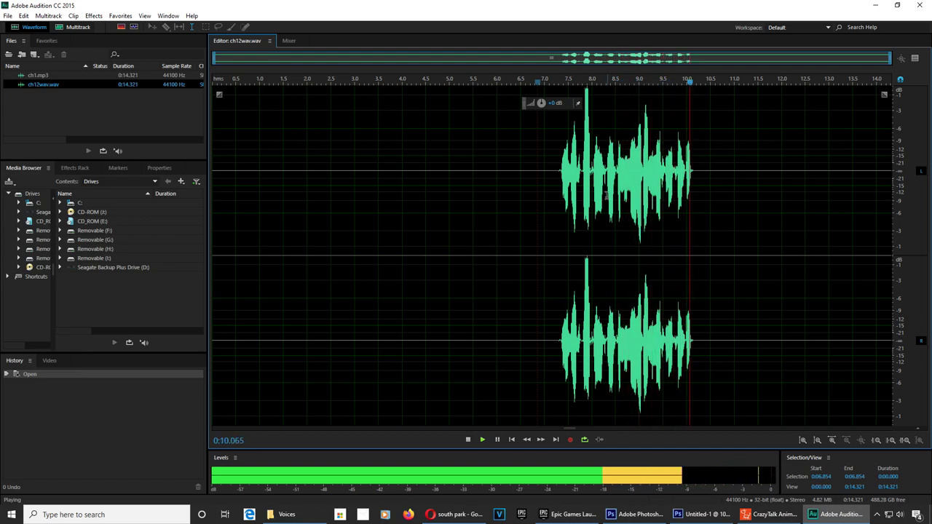
key("space")
left_click(4, 16)
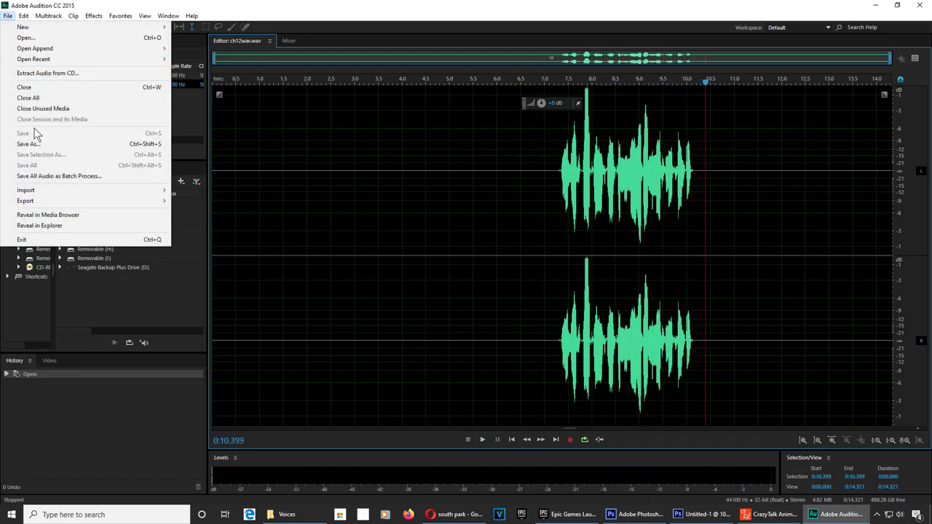
left_click(41, 144)
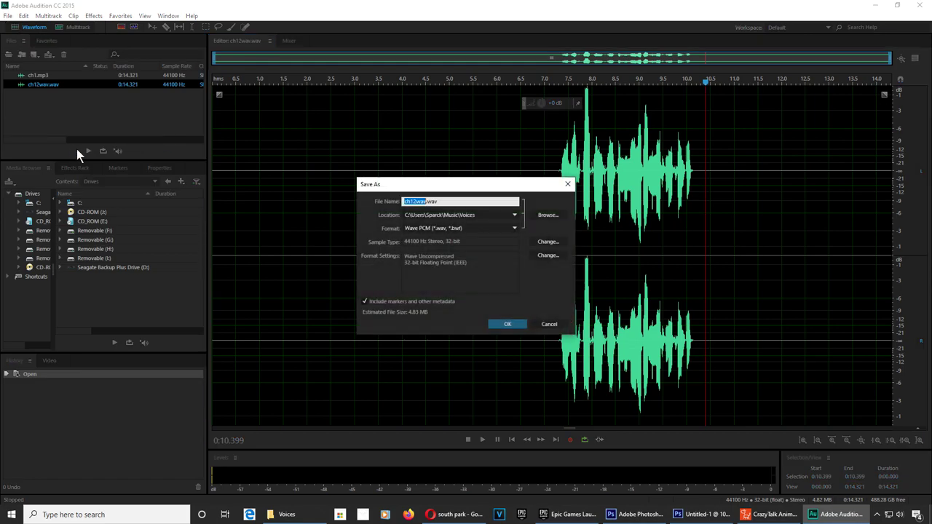
left_click(515, 227)
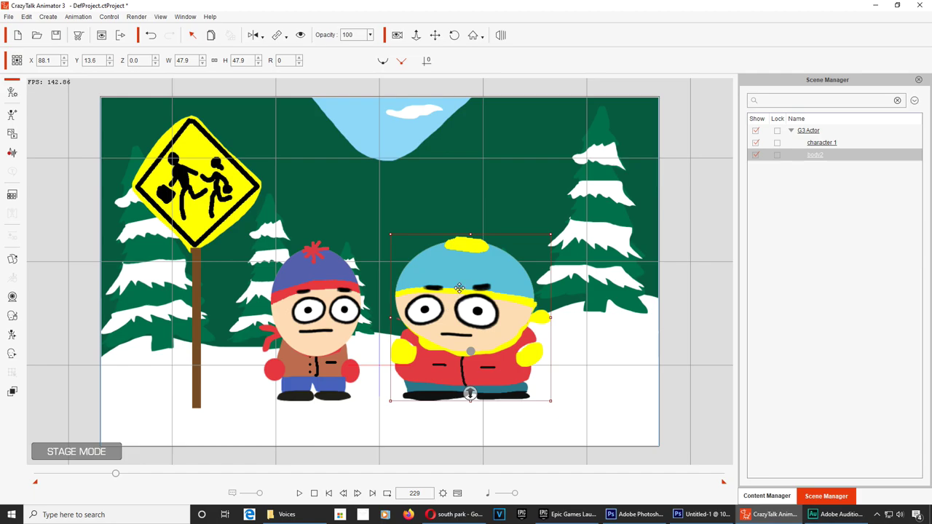
- Create body2's voice script from ch12wav.mp3 at frame 229
left_click(12, 154)
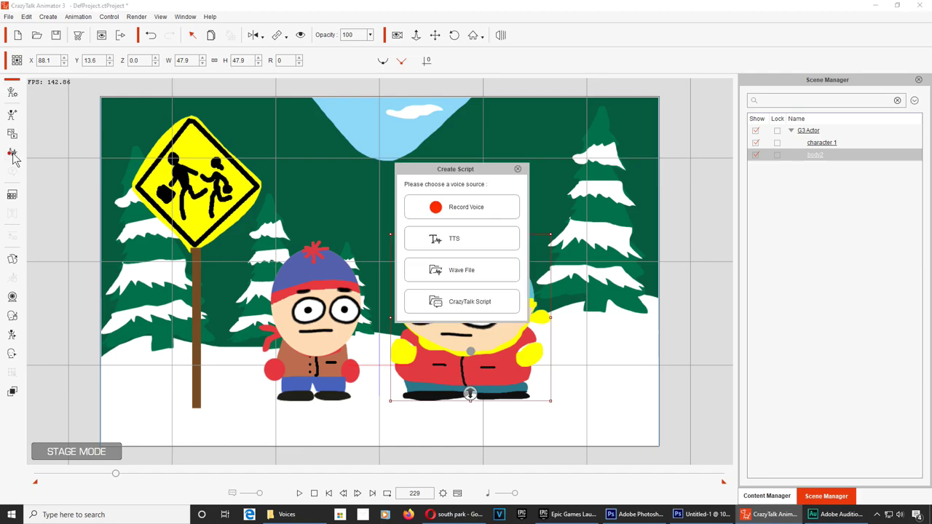
left_click(478, 270)
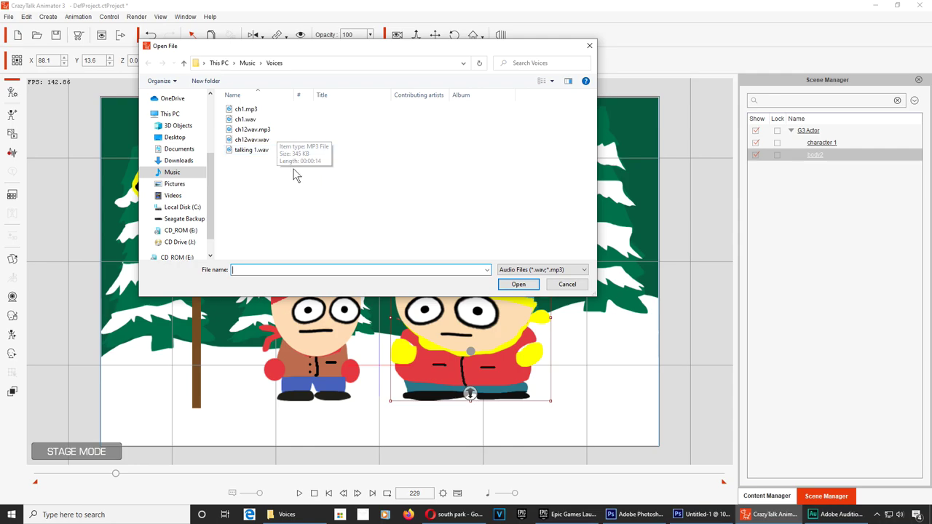
double_click(266, 130)
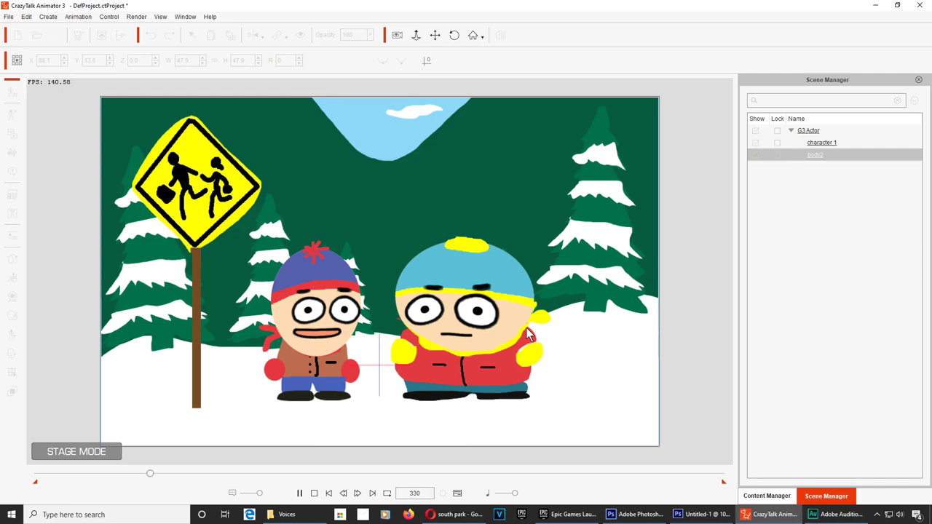
left_click(526, 327)
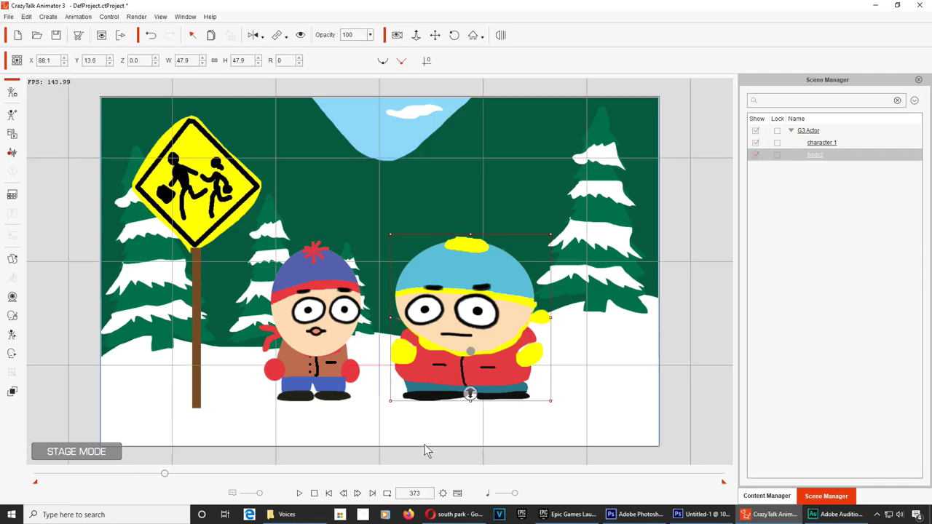
- Play the scene from frame 1 to check the timing of both characters' dialogue
left_click_drag(167, 477, 14, 471)
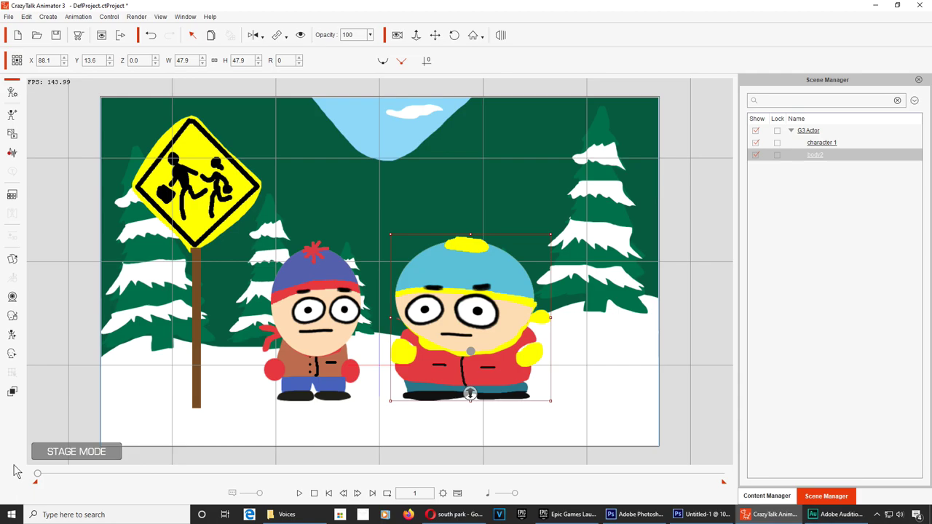
key("space")
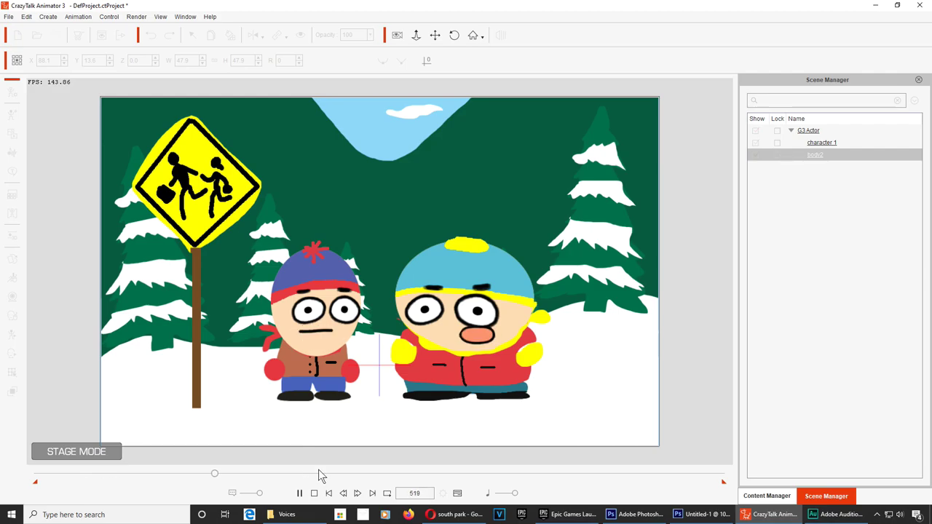
key("space")
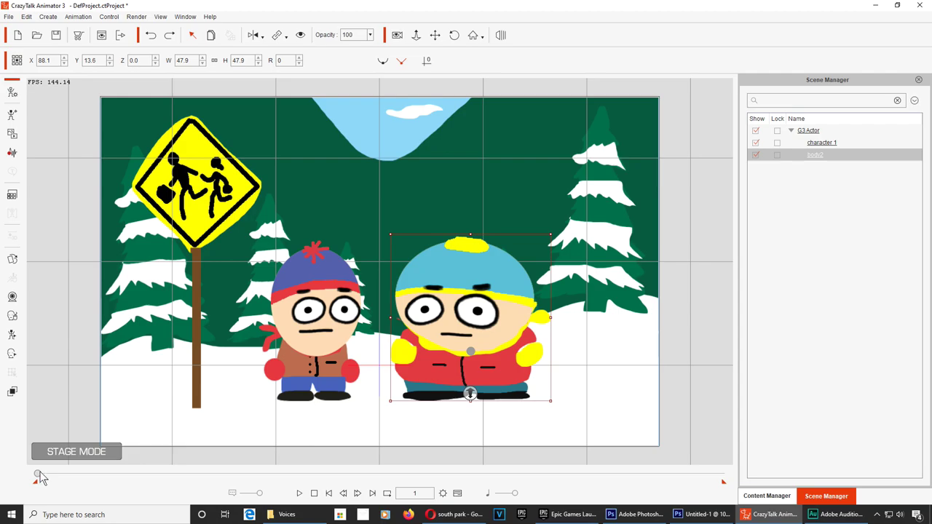
- Create body2's voice script from ch12wav.mp3 starting at frame 1
mouse_move(39, 473)
left_mouse_down()
mouse_move(171, 484)
mouse_move(22, 473)
left_mouse_up()
left_click(12, 152)
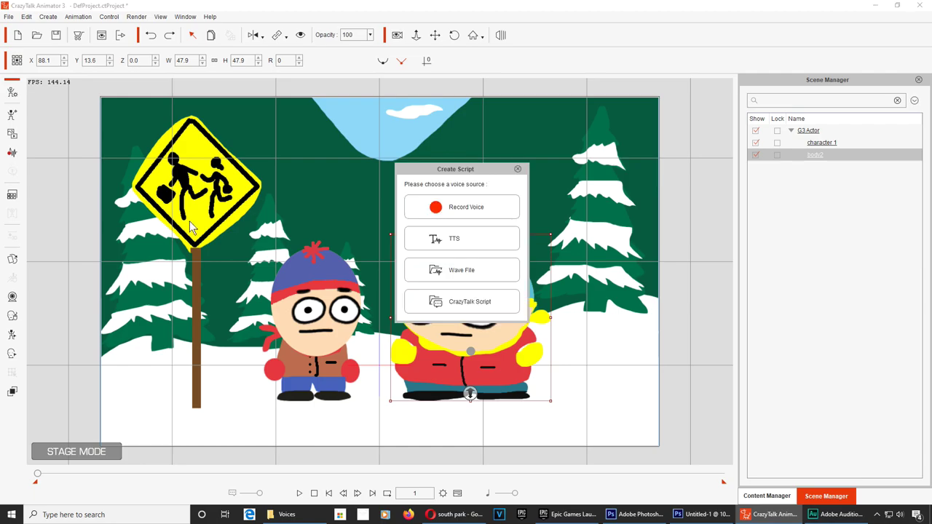
left_click(474, 271)
double_click(266, 131)
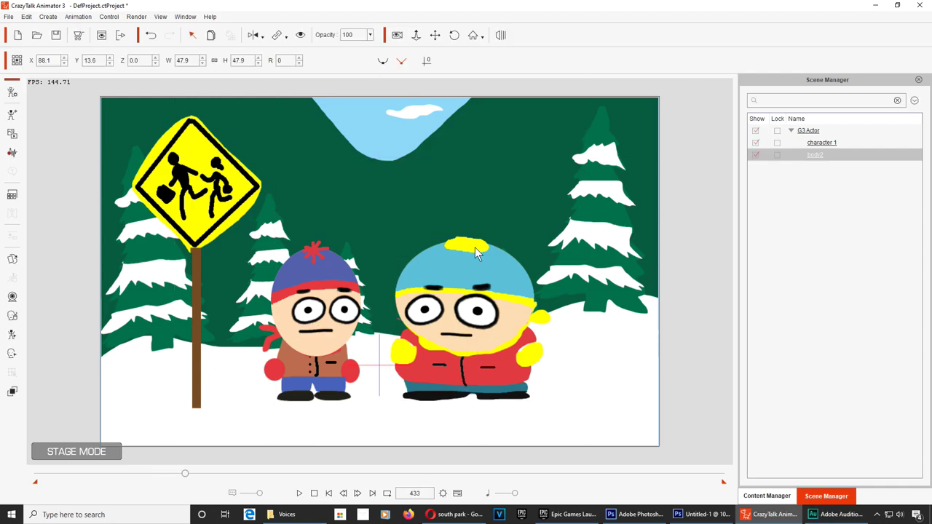
left_click(501, 352)
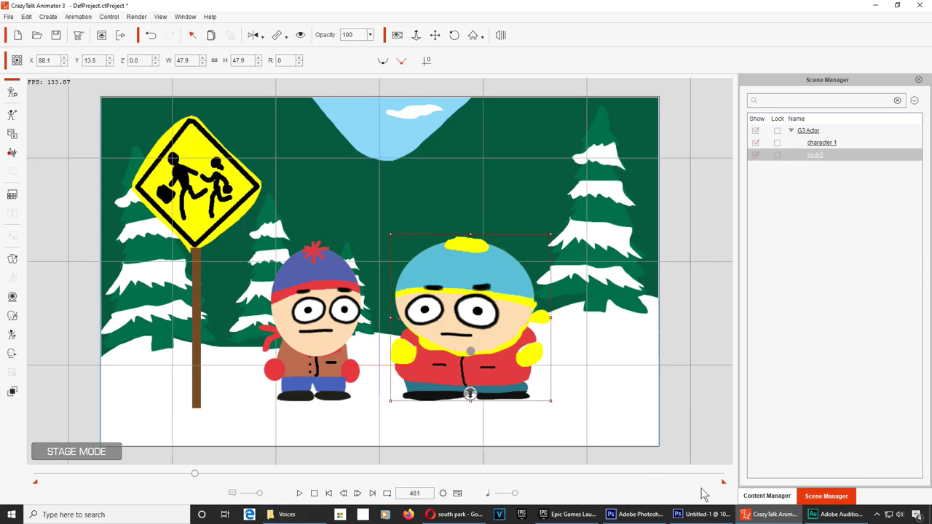
- Open Face Puppet for character 1, choose the spiky-haired face animation profile and preview the face movement
left_click(312, 322)
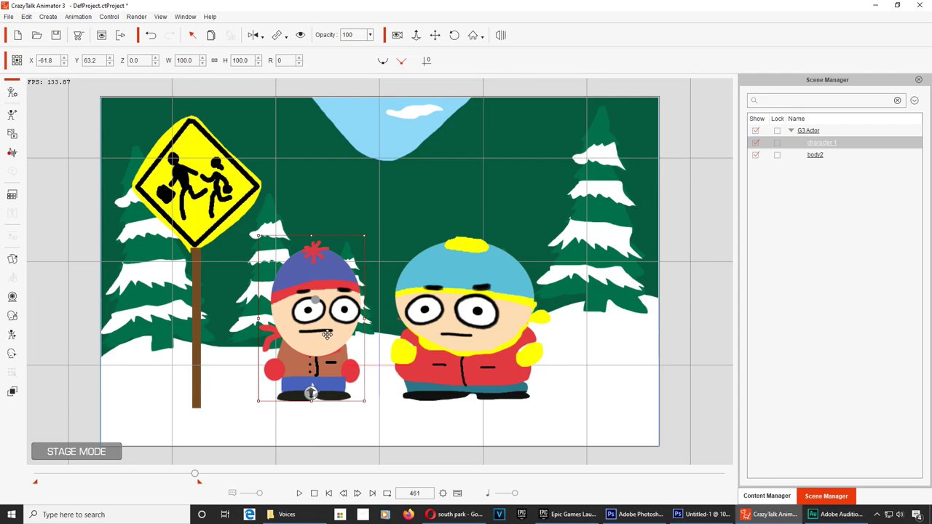
left_click(13, 316)
left_click(602, 165)
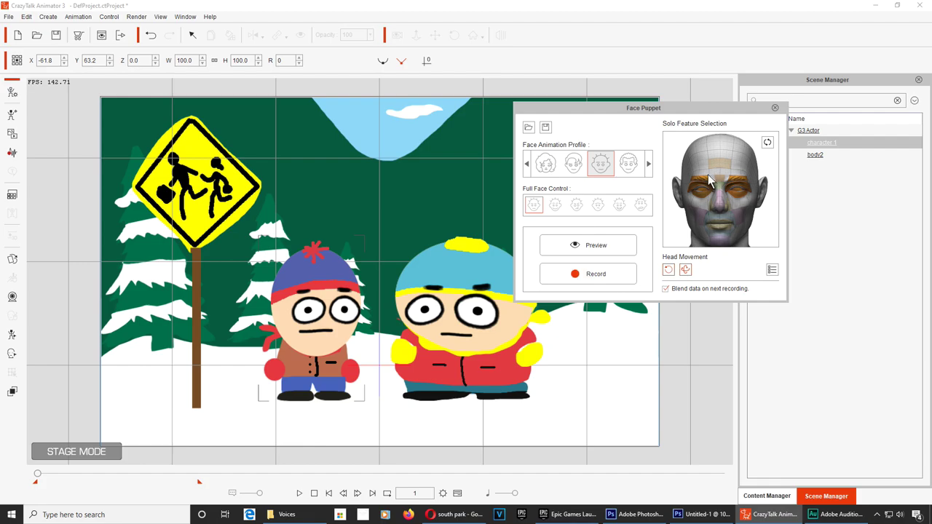
left_click(591, 249)
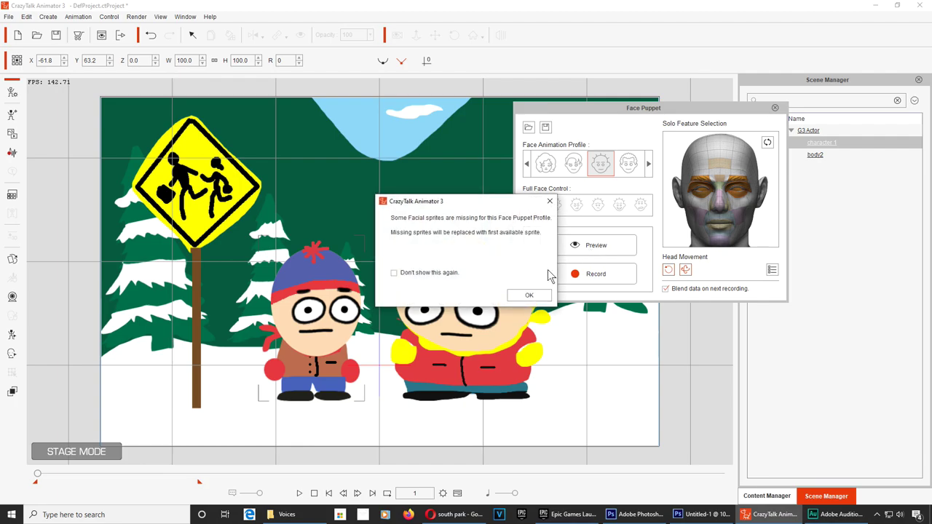
left_click(528, 296)
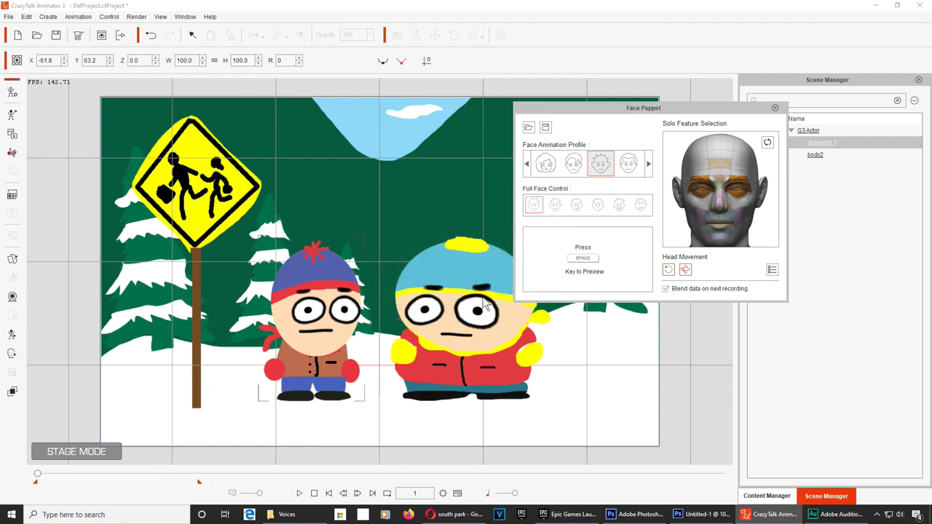
key("space")
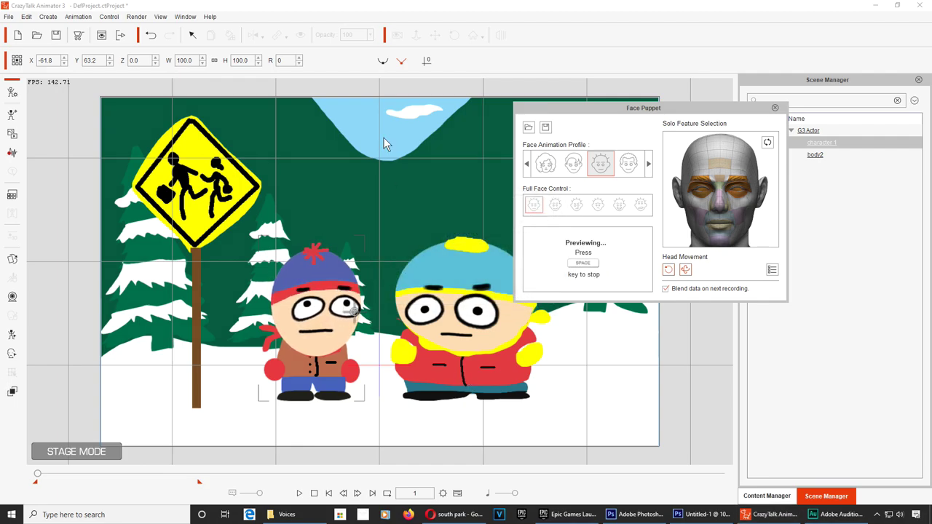
key("space")
- Record character 1's puppeted facial animation from frame 1 to the end of the dialogue
left_click(610, 274)
left_click(526, 296)
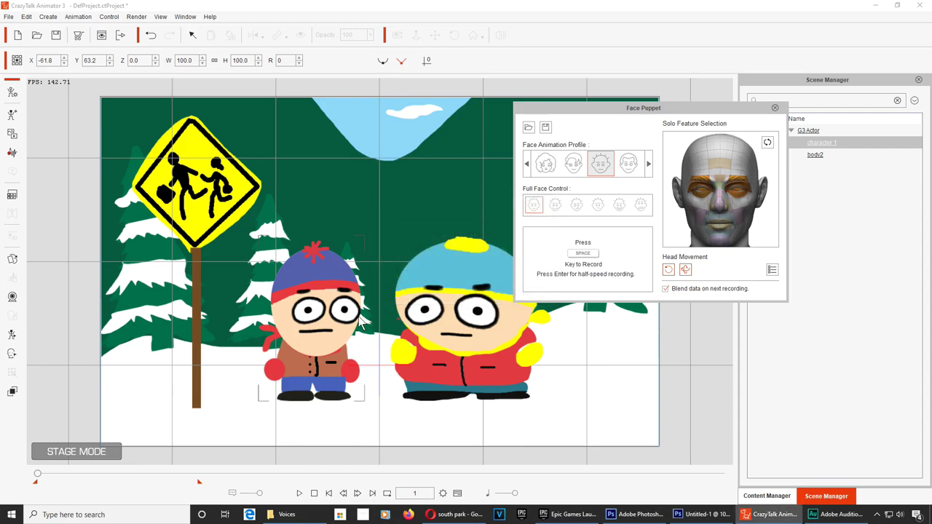
key("space")
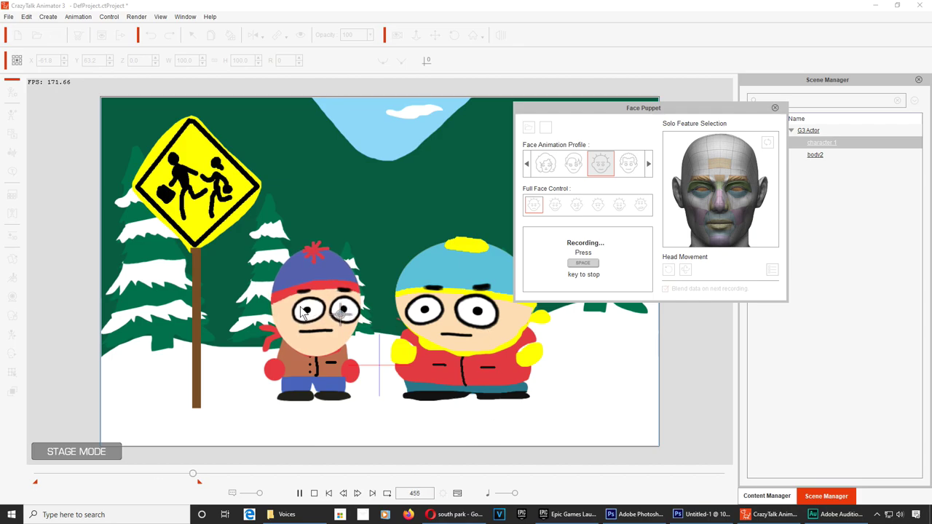
key("space")
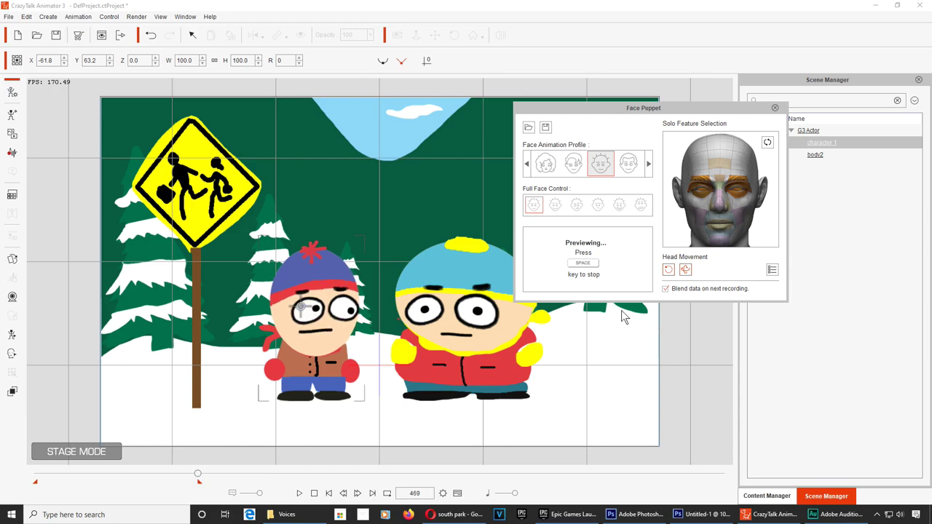
key("space")
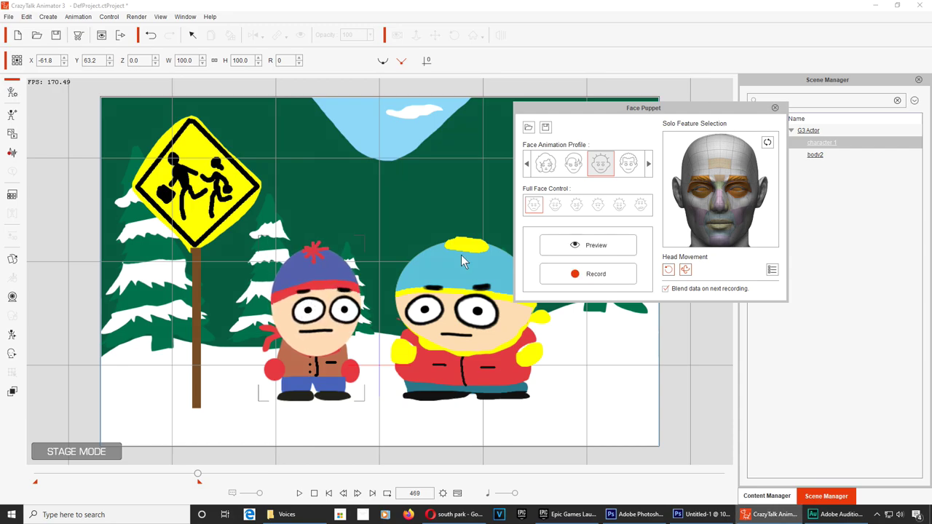
- Play the scene from frame 1 to check character 1's recorded facial animation, and close Face Puppet
left_click_drag(195, 473, 2, 474)
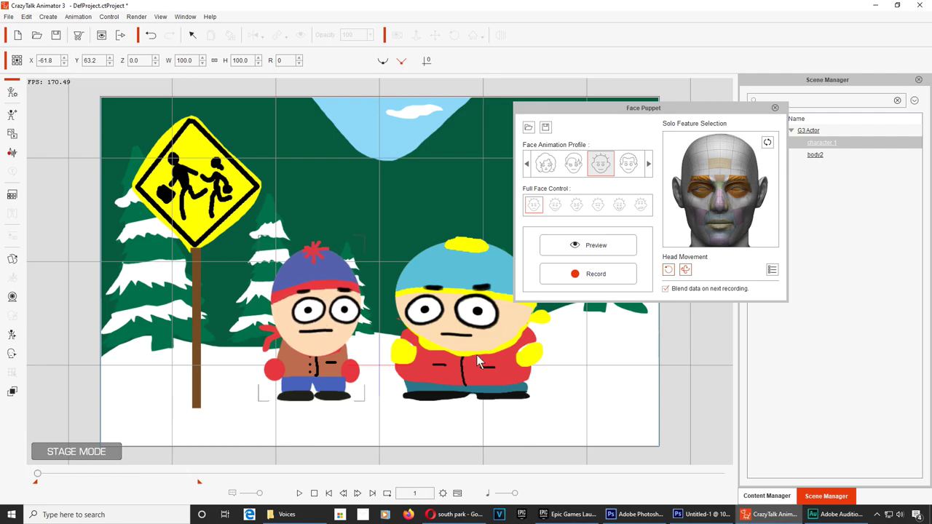
key("space")
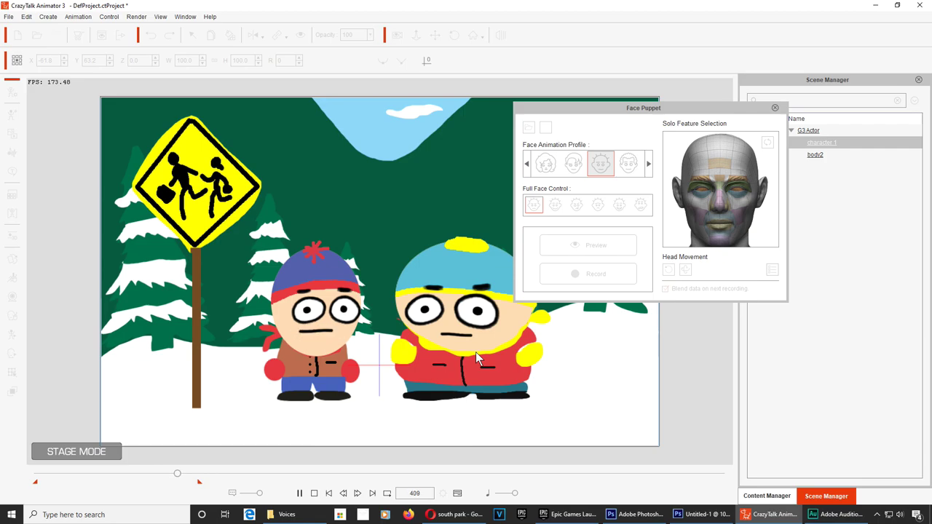
key("space")
left_click(775, 109)
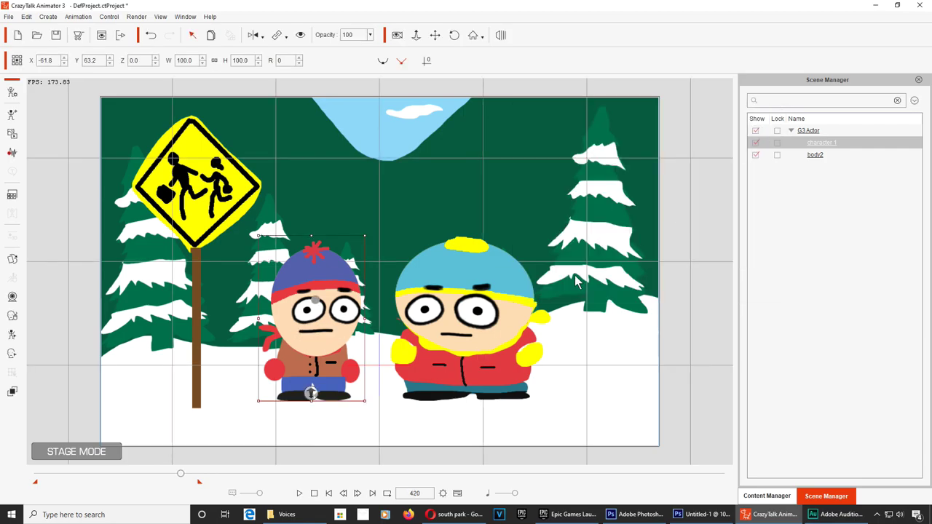
- Puppeteer body2's facial animation with the spiky-haired face profile and play the scene to check it
left_click(506, 303)
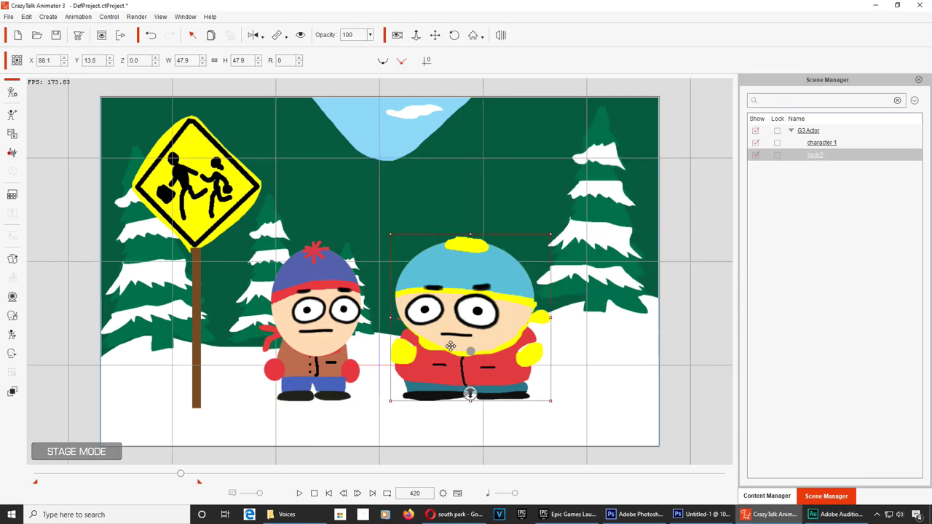
left_click(12, 316)
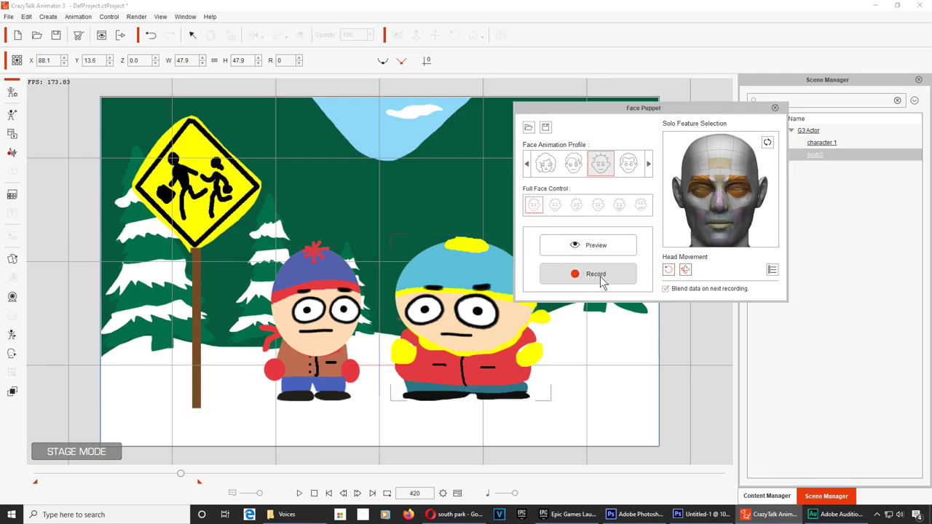
left_click(586, 246)
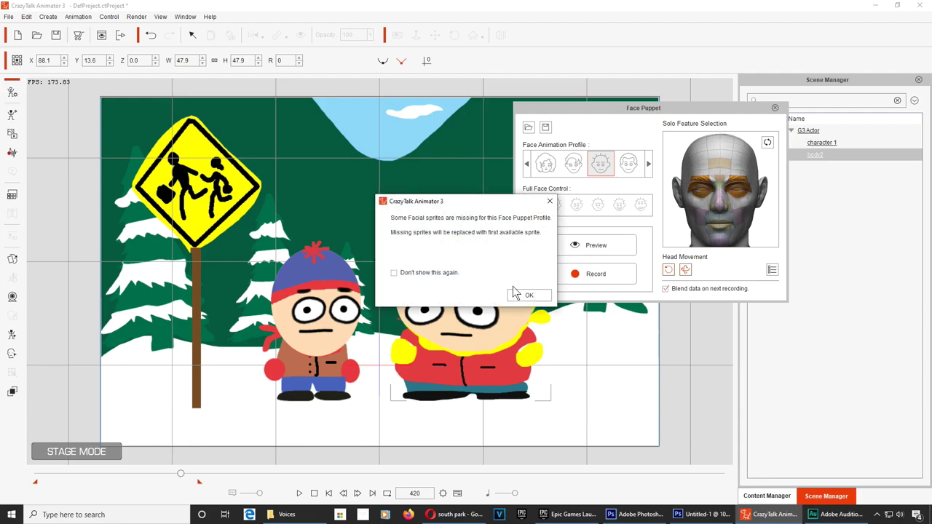
left_click(527, 295)
key("space")
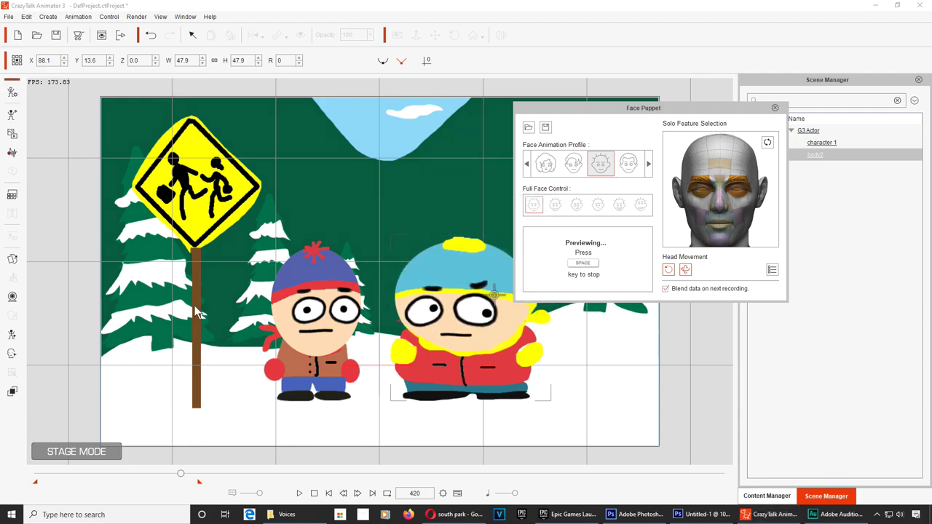
key("space")
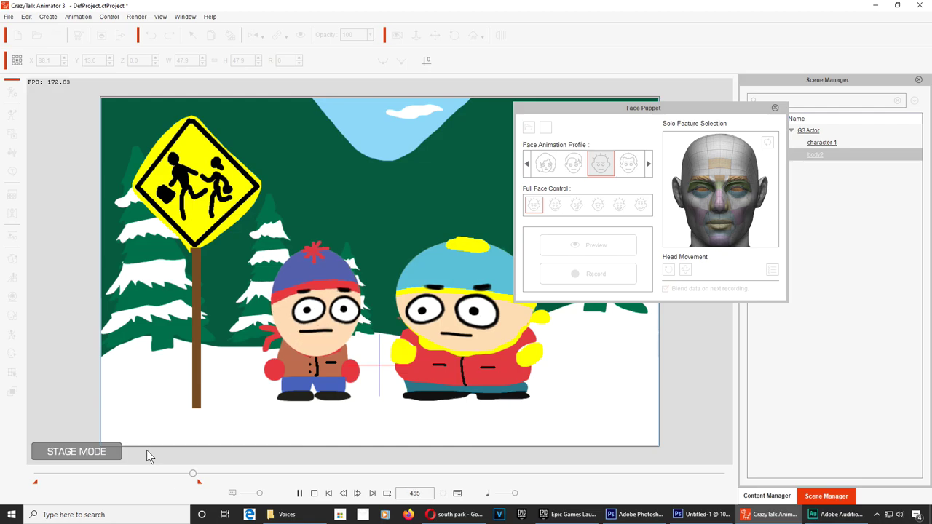
left_click(774, 108)
left_click(674, 354)
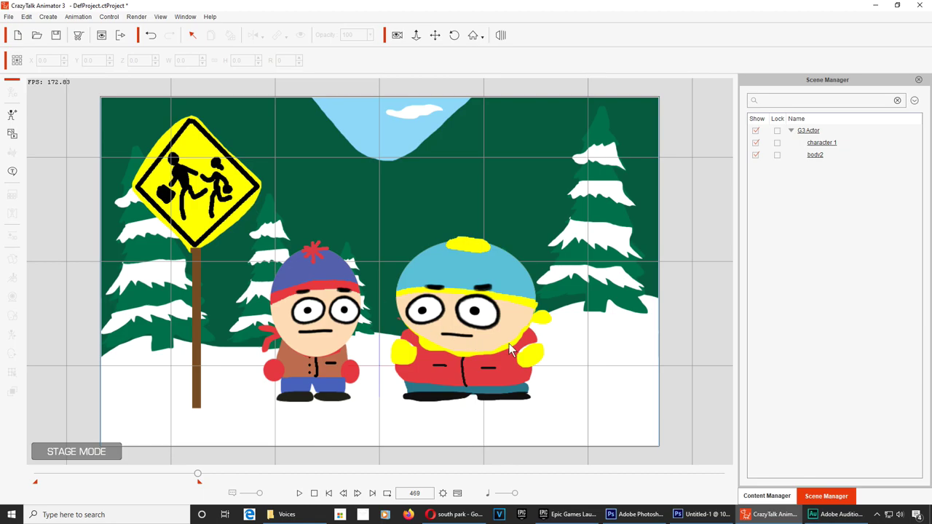
- Configure the video render settings to MP4 format with the HD 1080p (1920x1080) frame size
left_click(137, 17)
left_click(161, 48)
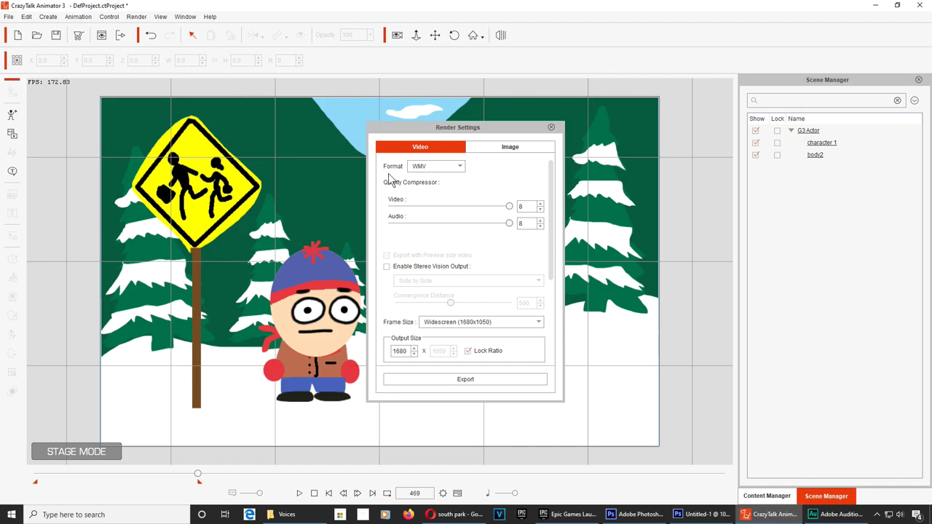
left_click(456, 168)
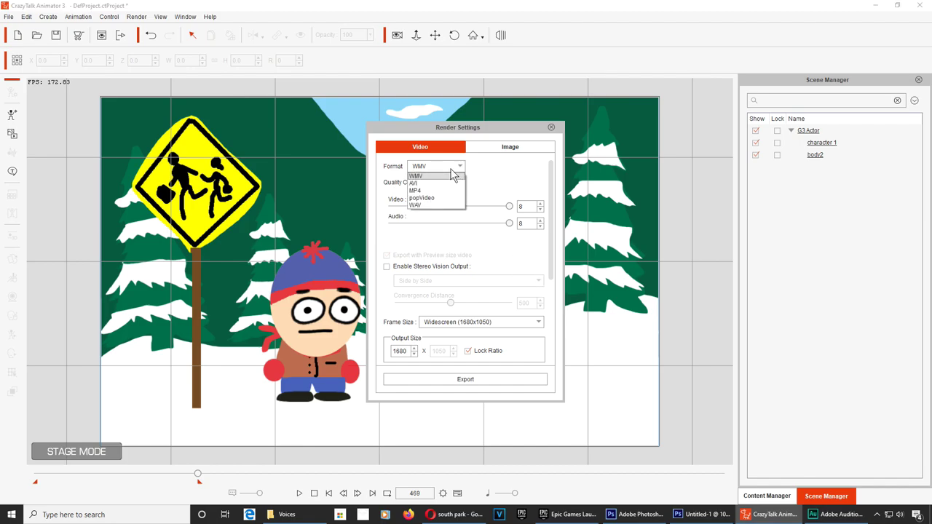
left_click(429, 191)
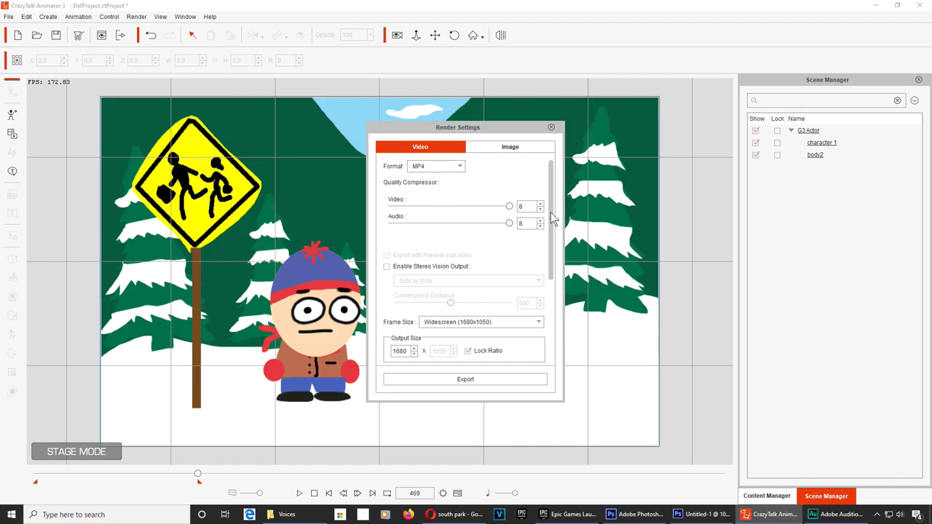
scroll(551, 266, "down", 3)
left_click(538, 226)
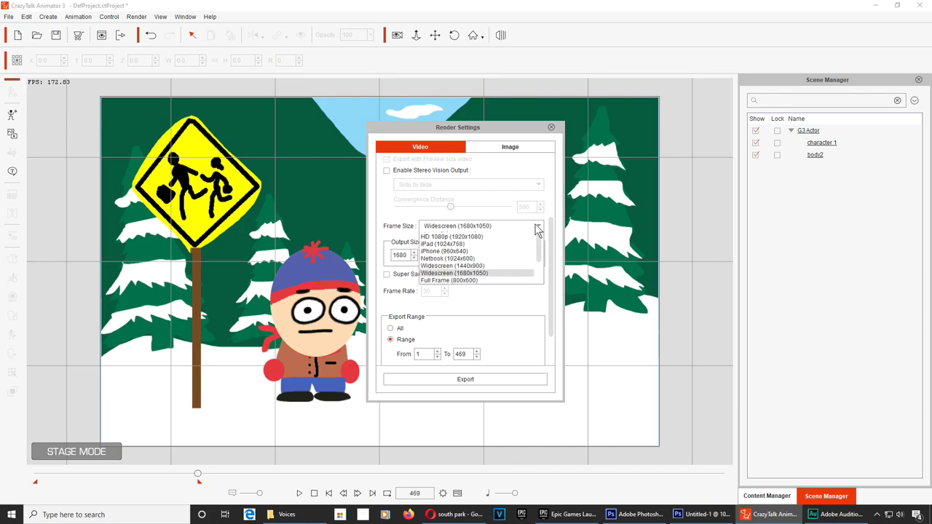
left_click(451, 257)
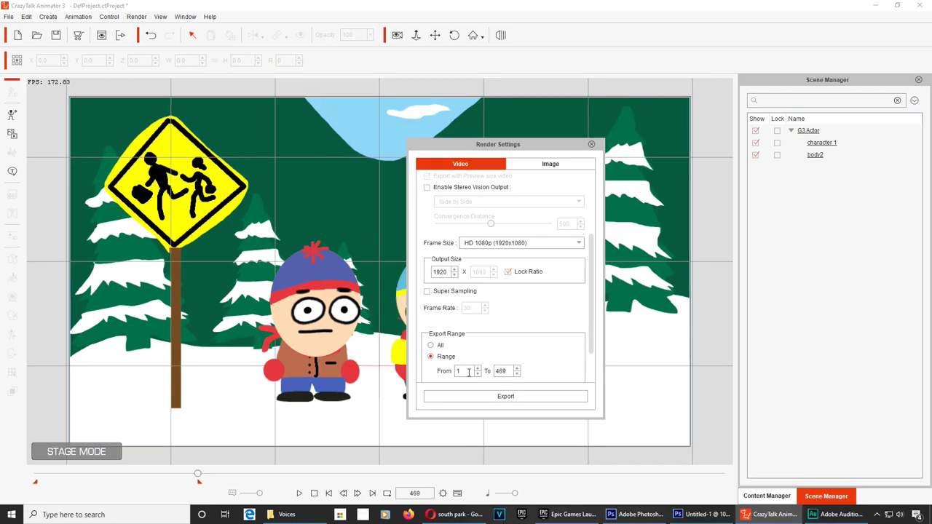